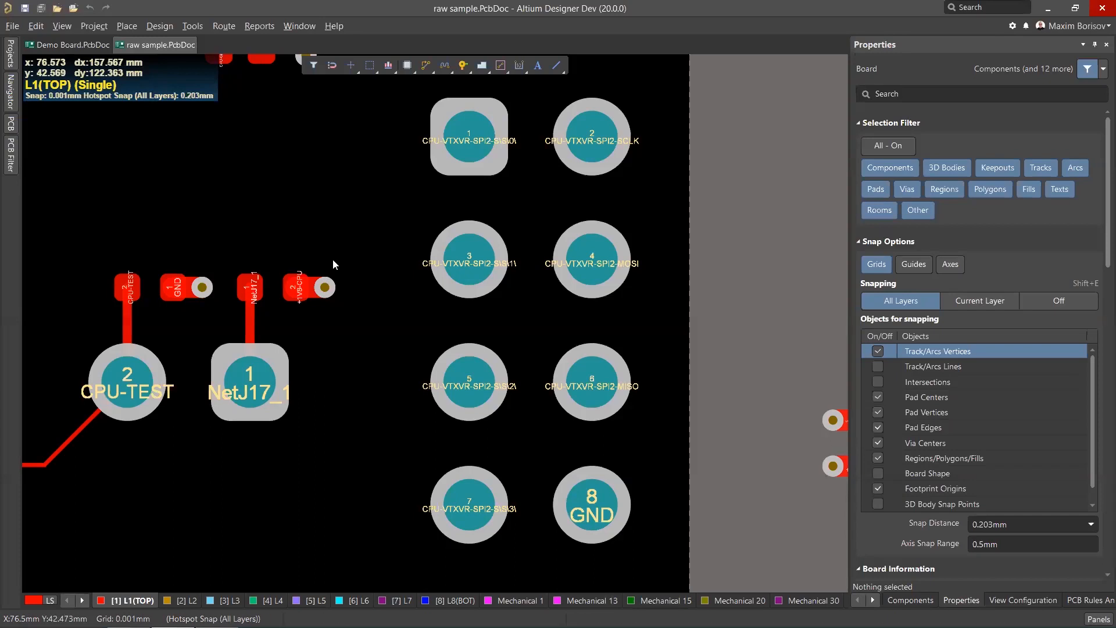
Set the interactive routing corner style to 45 degrees.
ctrl+scroll(332, 259, up, 1)
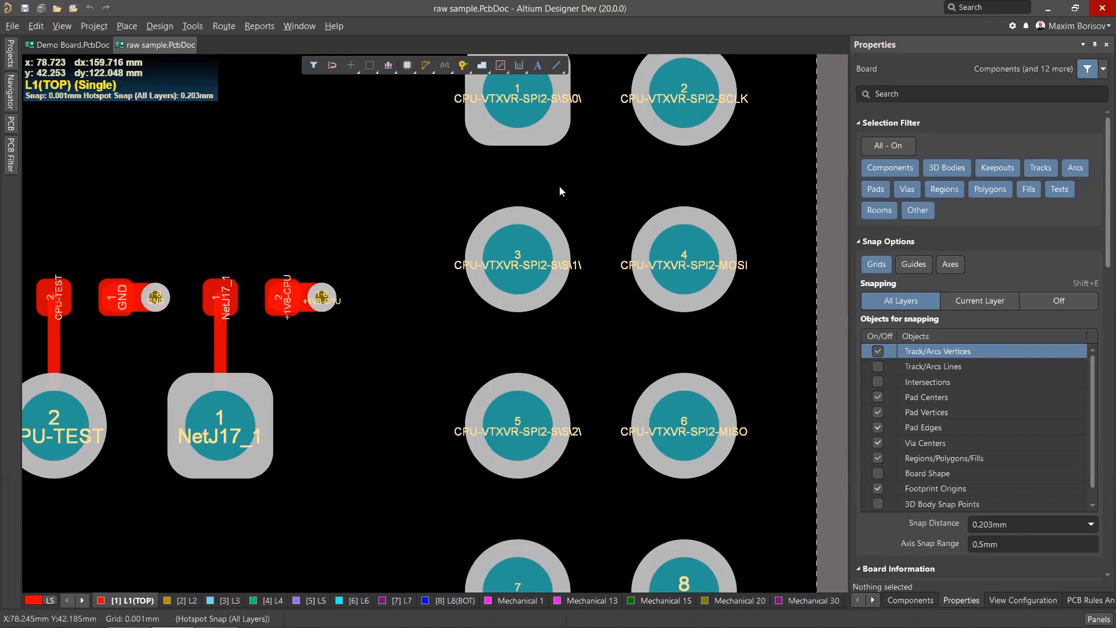
ctrl+scroll(519, 195, down, 2)
ctrl+scroll(622, 139, up, 1)
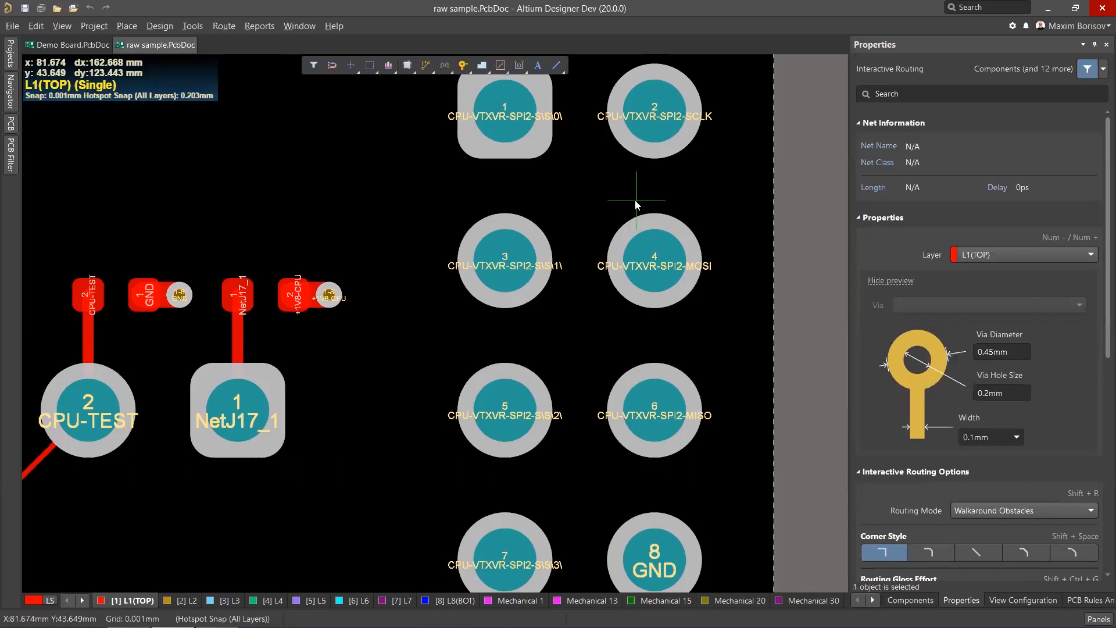
click(974, 552)
click(1023, 551)
scroll(988, 465, down, 2)
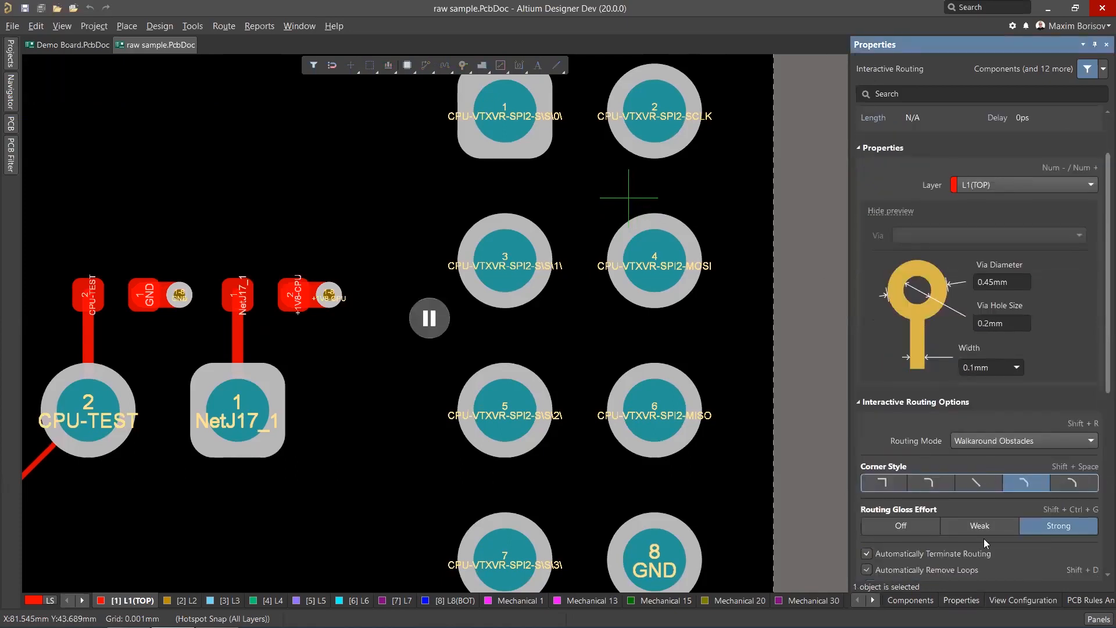
click(978, 490)
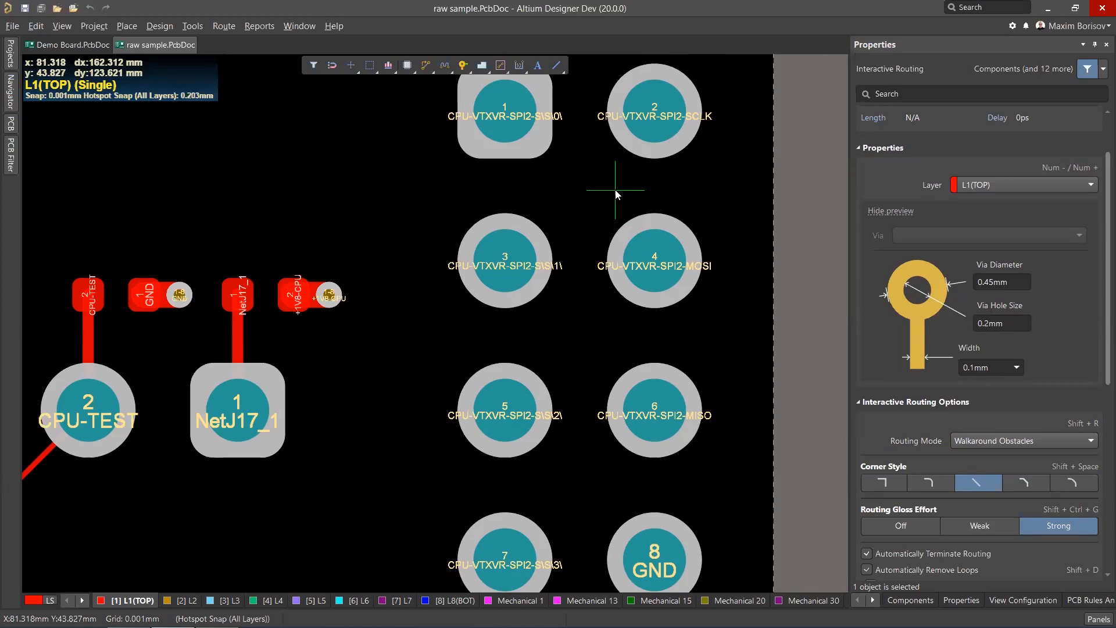
Route a trace from the CPU-VTXVR-SPI2-SCLK pad 2 curving around pads 3 and 6.
click(643, 117)
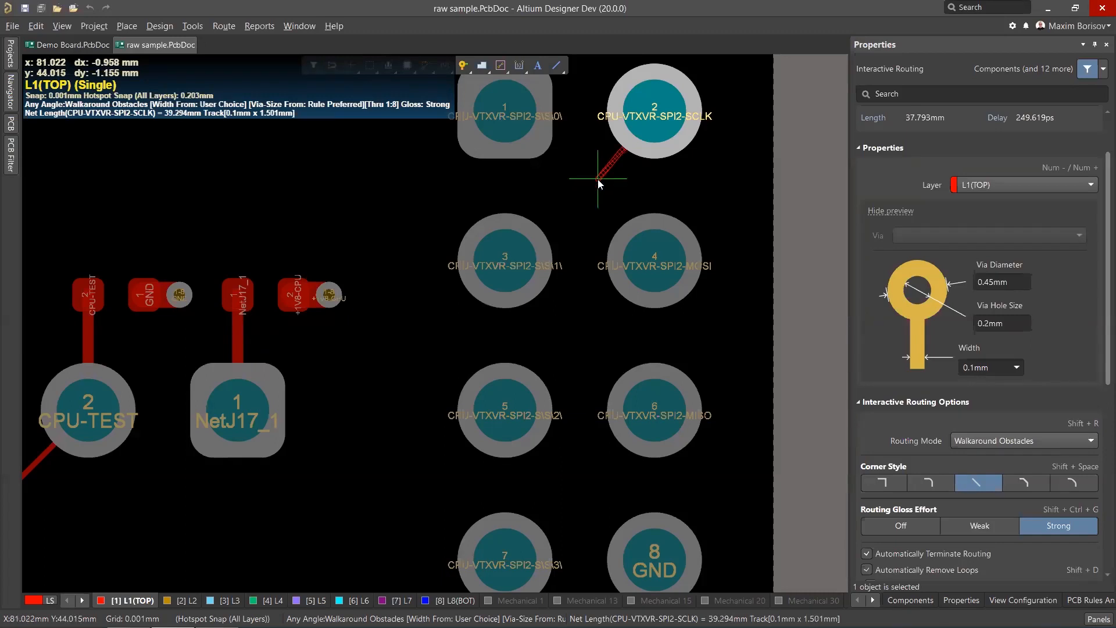
click(470, 276)
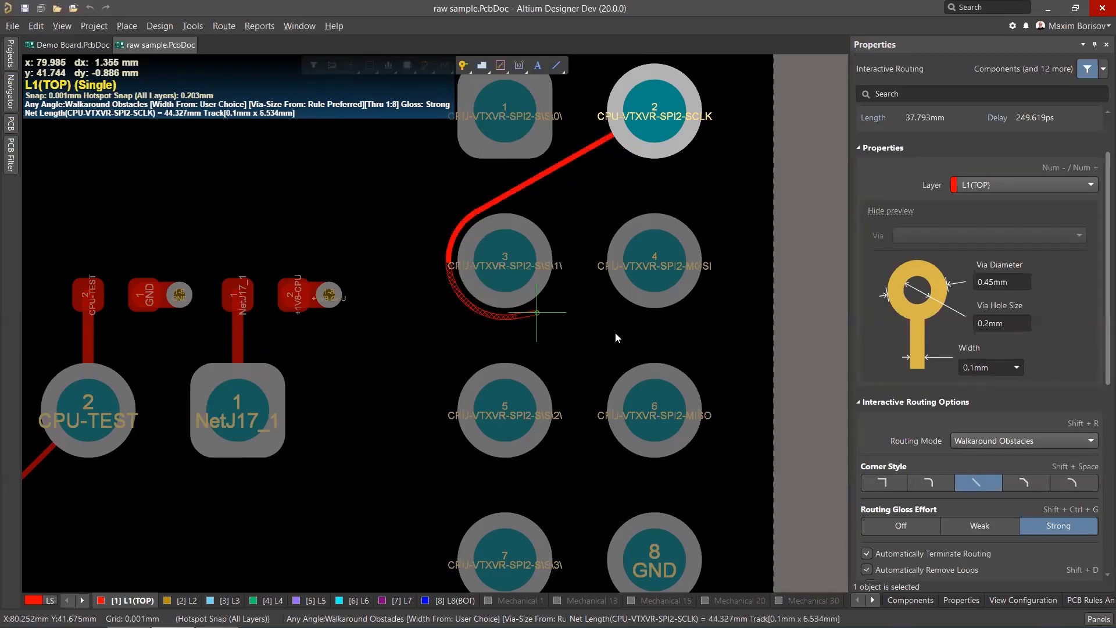
click(675, 380)
click(646, 460)
key(Escape)
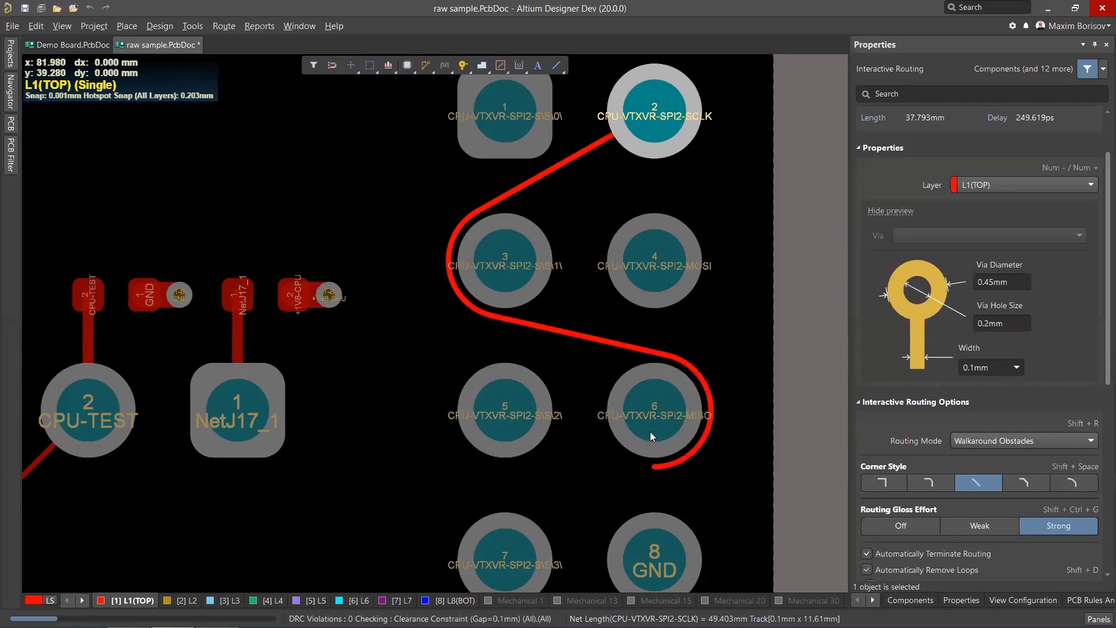
Undo the routed SCLK trace.
scroll(660, 347, up, 1)
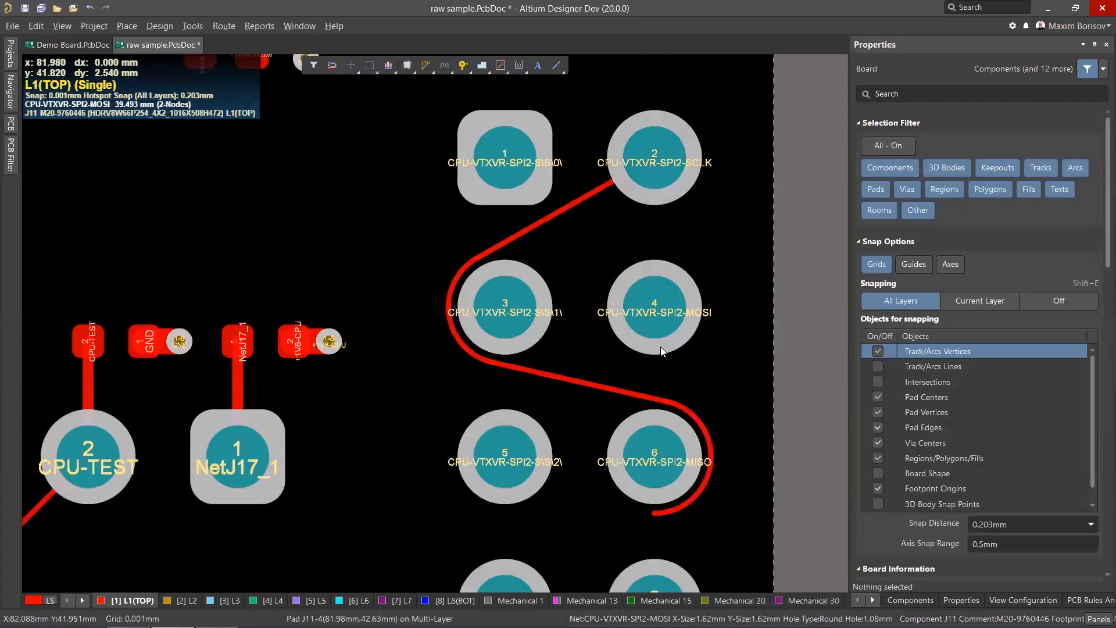
key(ctrl+z)
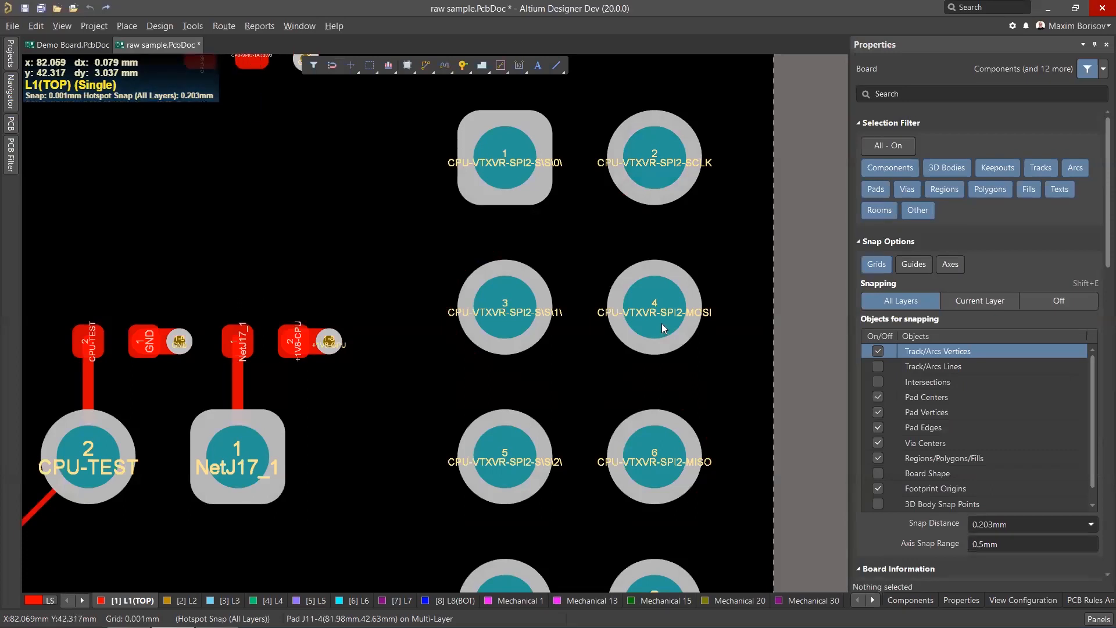
Examine the existing track routing between the BGA ball pads on the top layer.
ctrl+scroll(643, 267, down, 3)
middle_drag(515, 283, 390, 343)
right_drag(428, 147, 592, 291)
middle_drag(249, 450, 303, 241)
right_drag(324, 237, 376, 254)
middle_drag(319, 222, 330, 343)
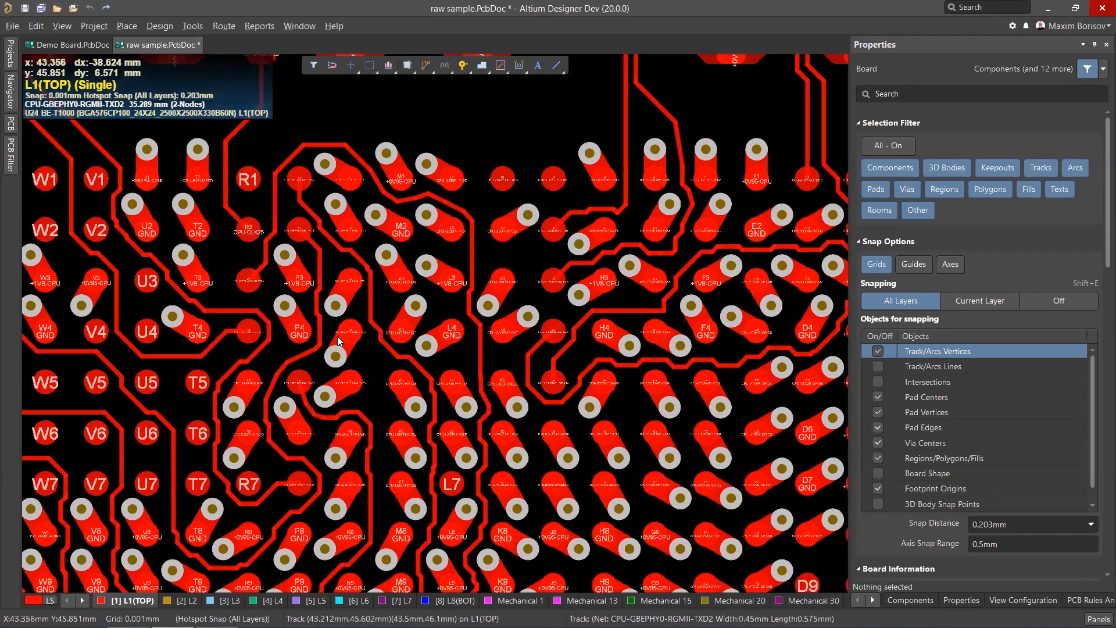
middle_drag(294, 318, 283, 332)
scroll(284, 343, up, 1)
ctrl+scroll(283, 339, up, 2)
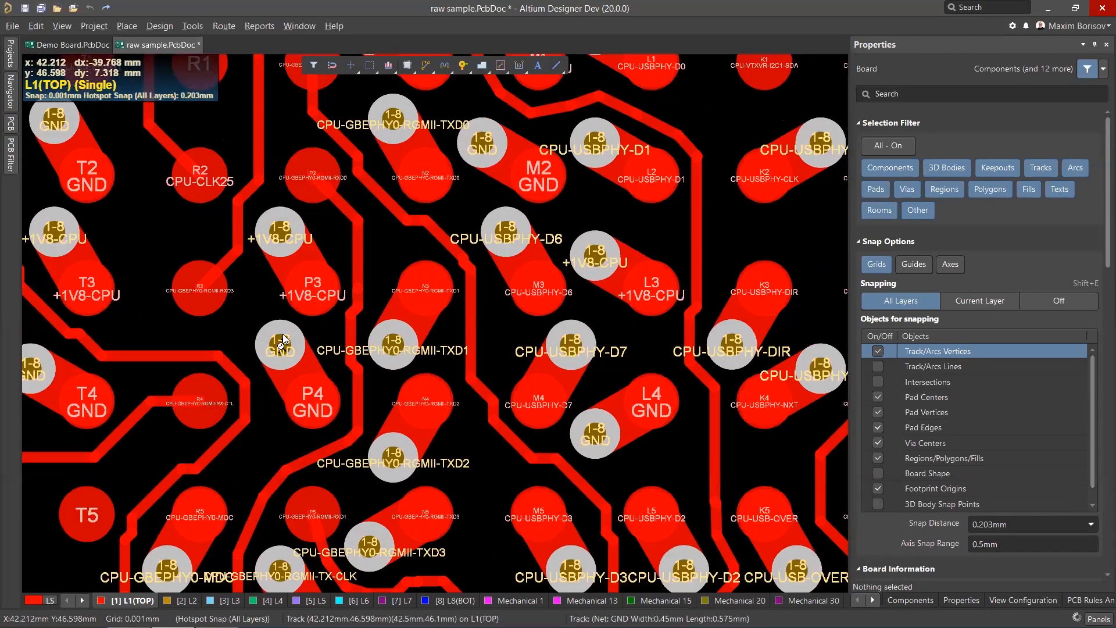
ctrl+scroll(359, 306, down, 2)
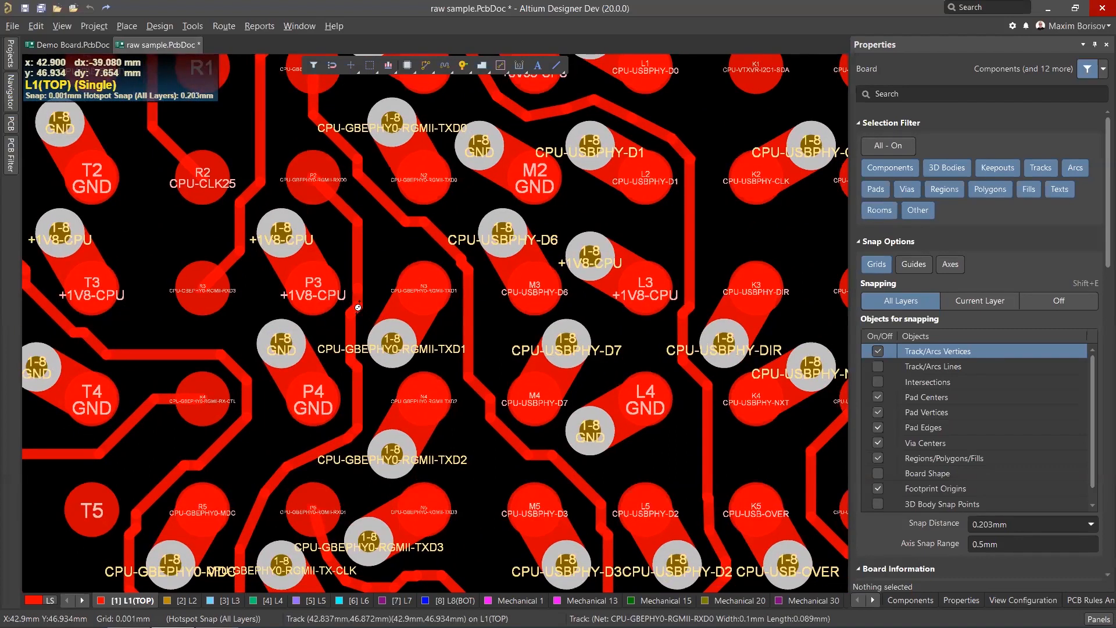
ctrl+scroll(359, 306, down, 1)
ctrl+scroll(391, 305, down, 1)
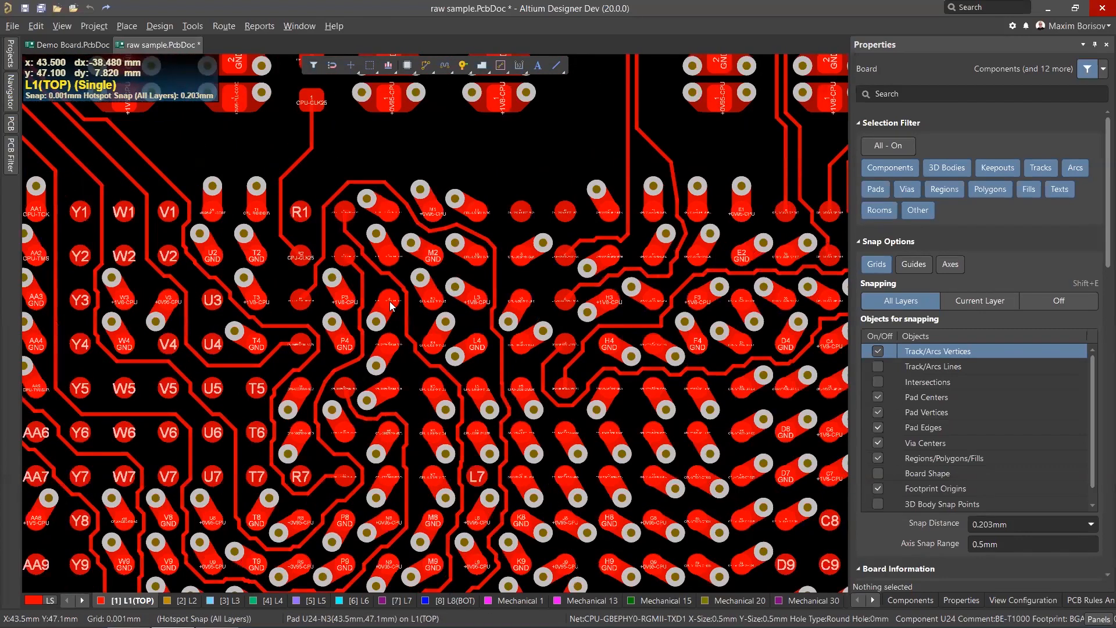
ctrl+scroll(433, 317, up, 1)
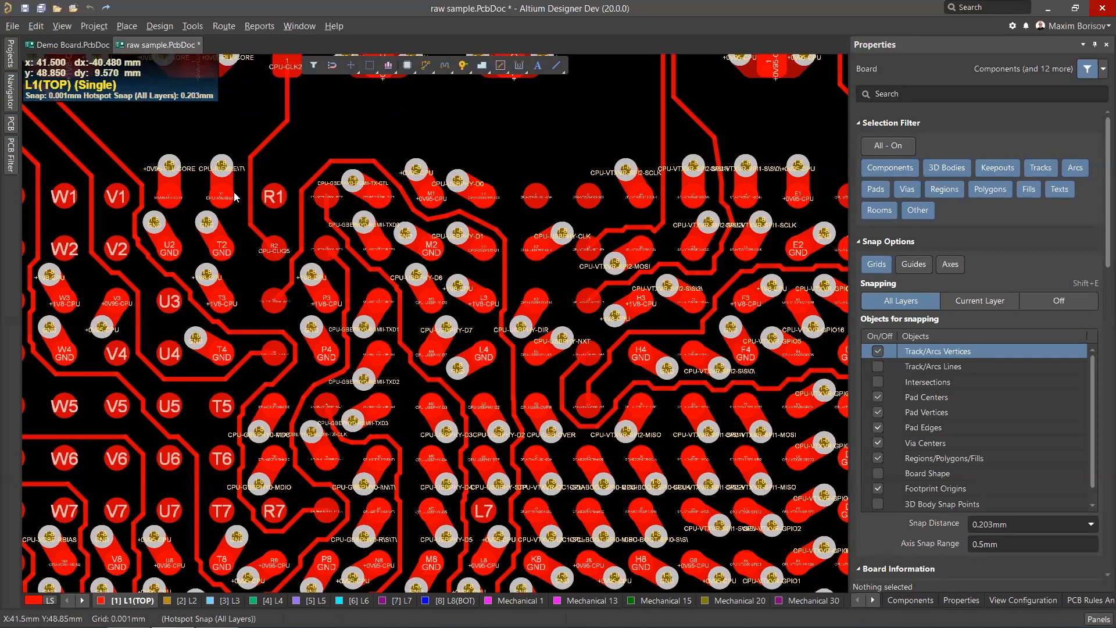
ctrl+scroll(218, 166, up, 1)
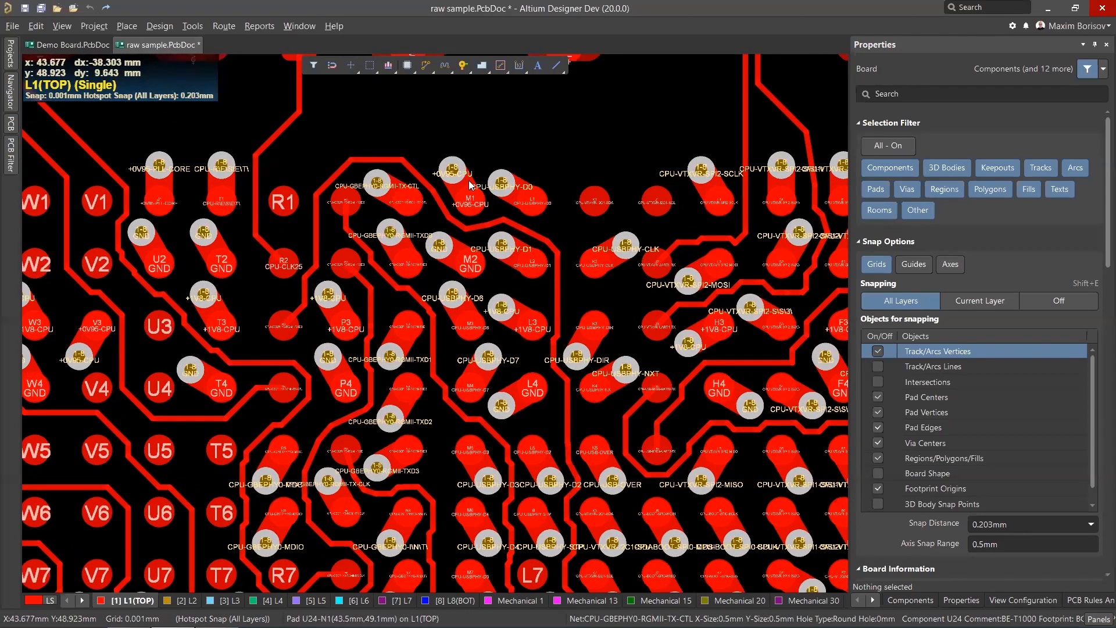
ctrl+scroll(452, 173, up, 3)
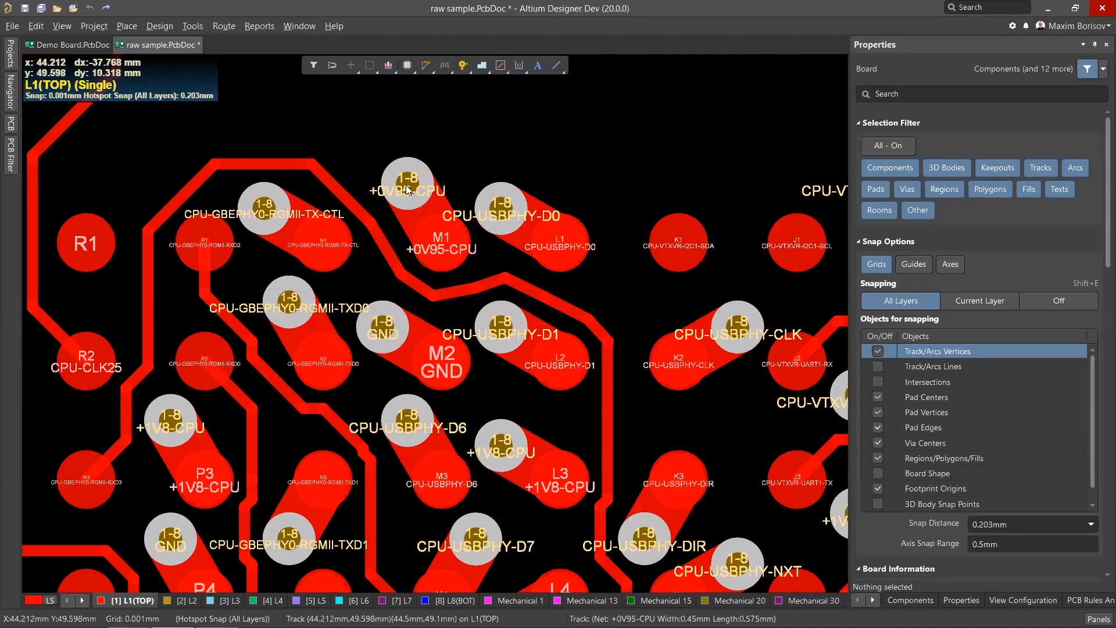
ctrl+scroll(421, 216, down, 3)
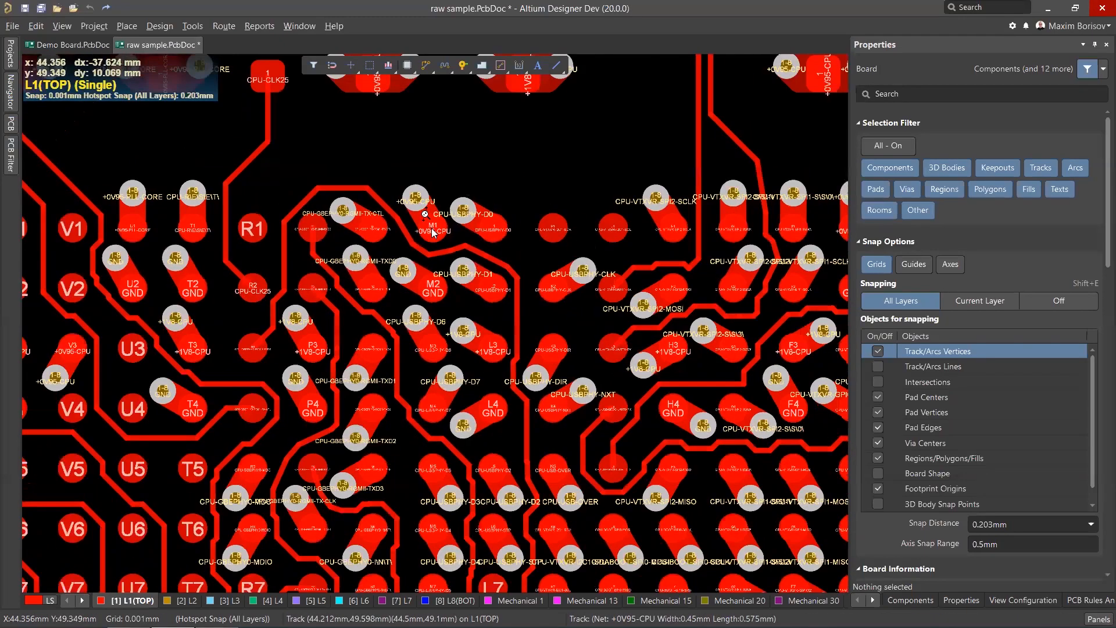
scroll(422, 218, down, 3)
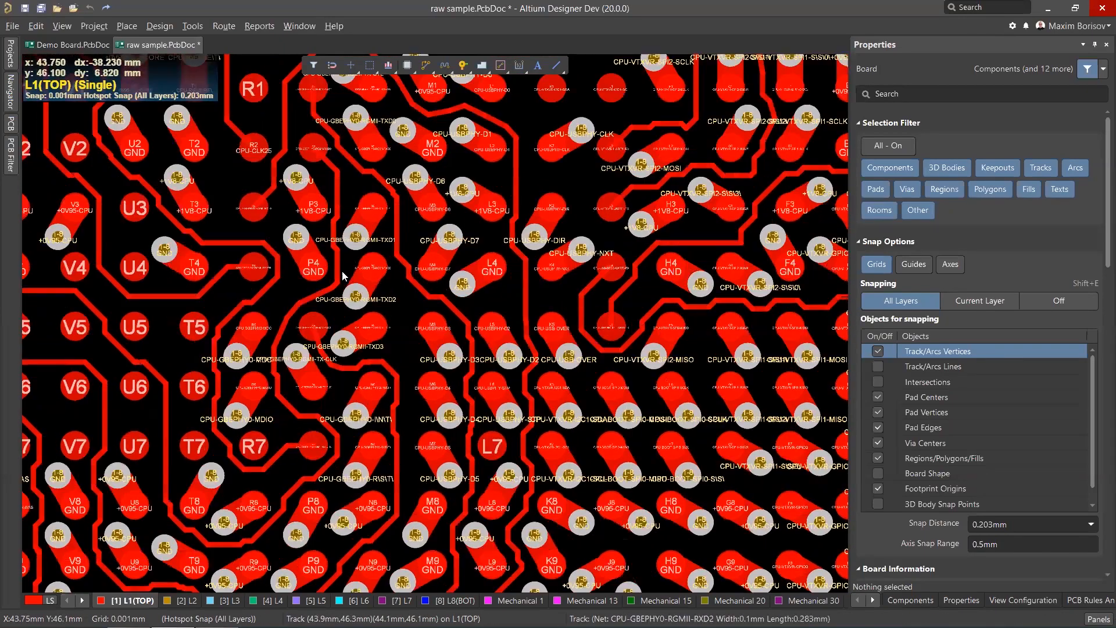
Measure the clearance between the TXD1 track and the neighbouring via with Measure Primitives.
ctrl+scroll(346, 165, up, 3)
ctrl+scroll(323, 132, up, 1)
click(259, 26)
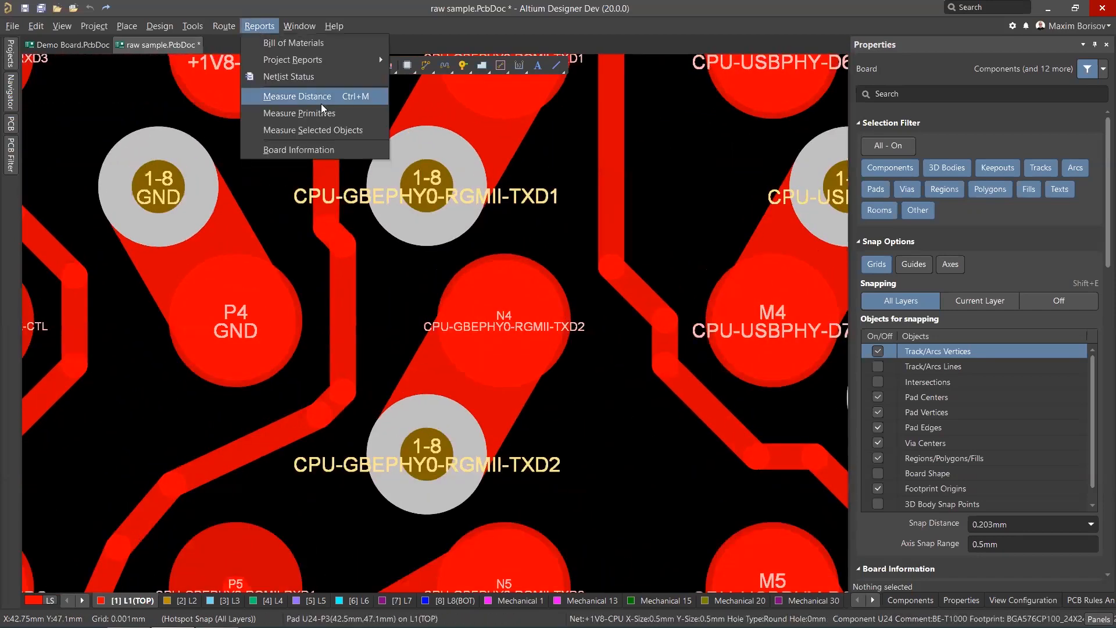
click(314, 113)
click(333, 194)
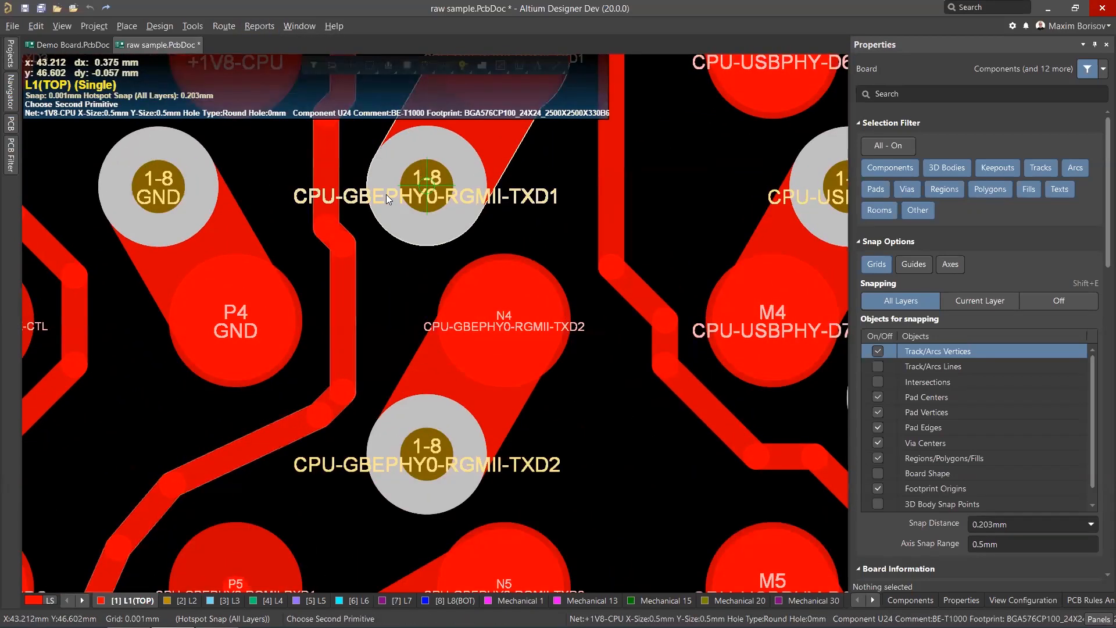
click(386, 194)
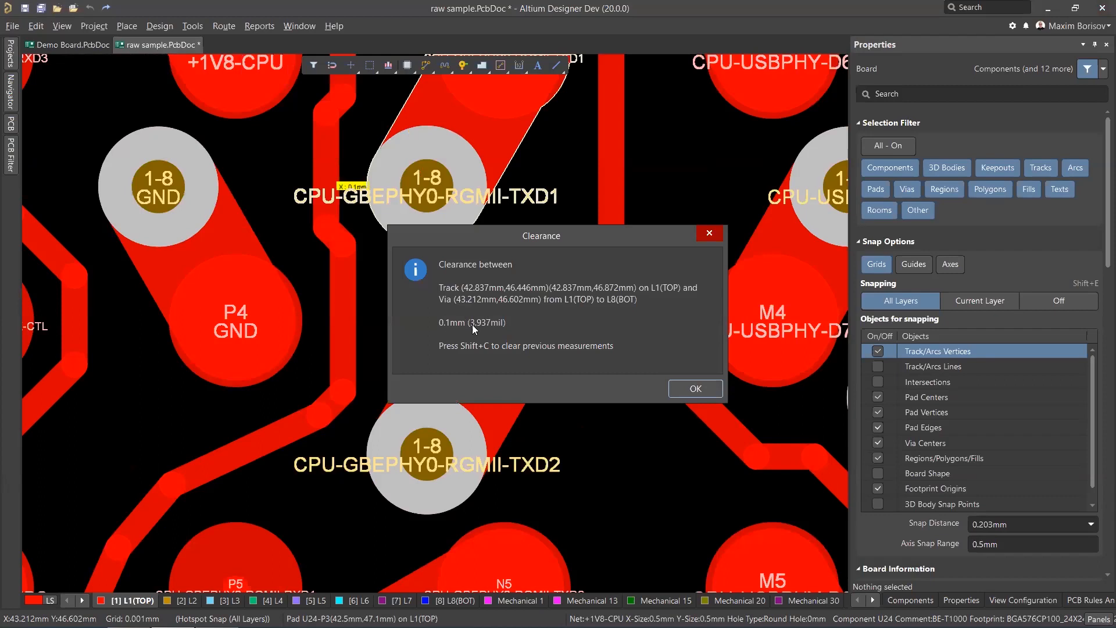
key(Return)
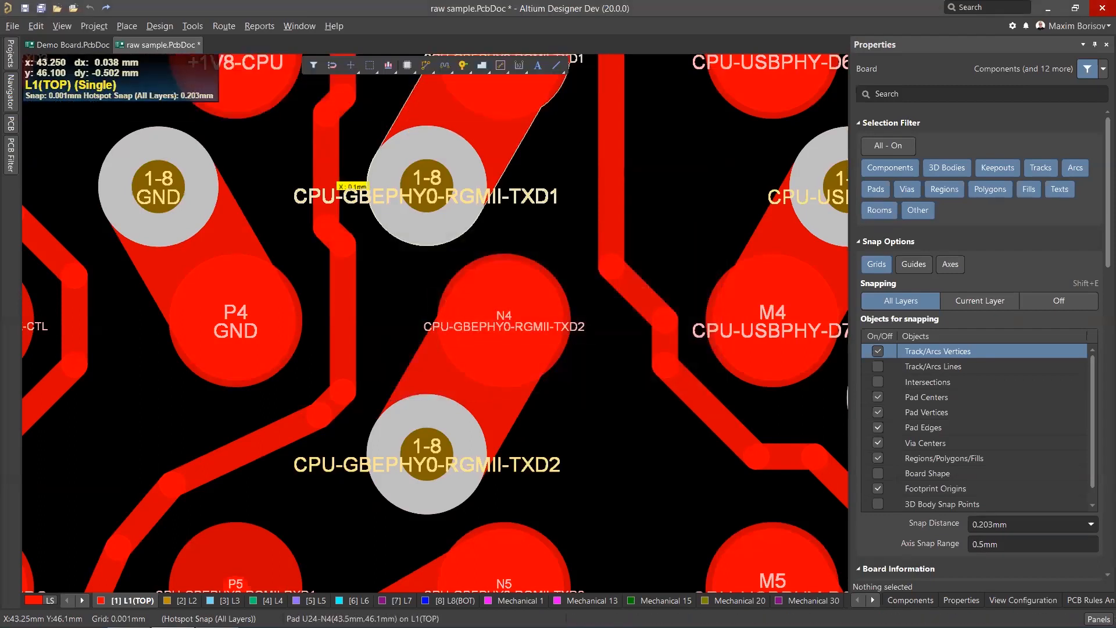
Inspect the BGA fanout routing across the ball rows.
ctrl+scroll(437, 321, down, 3)
ctrl+scroll(451, 289, down, 3)
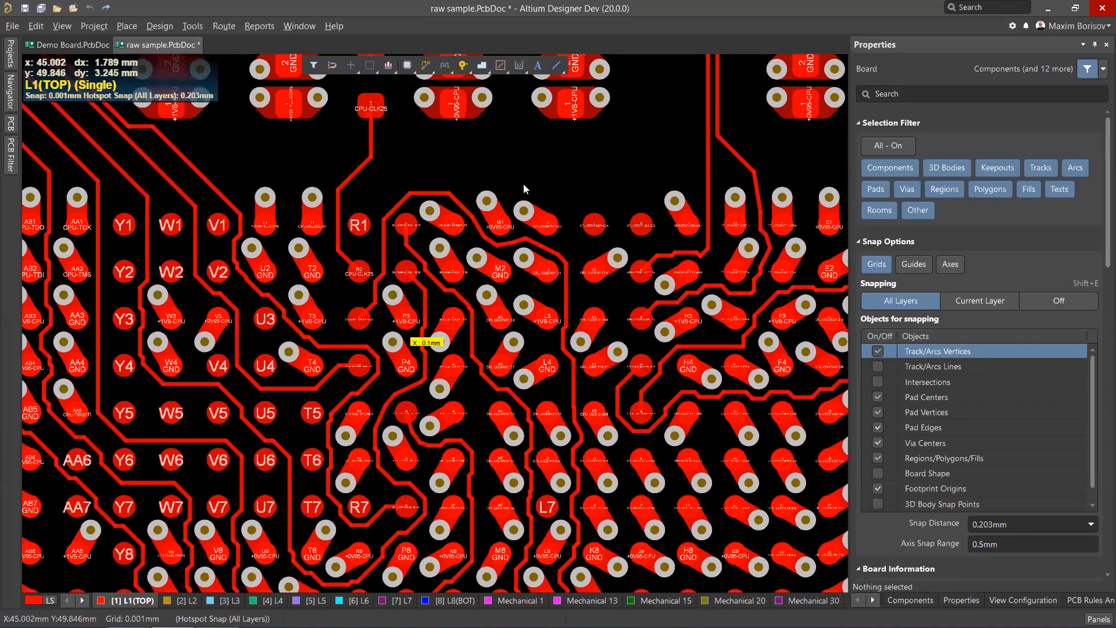
ctrl+scroll(523, 184, down, 1)
ctrl+scroll(620, 174, up, 2)
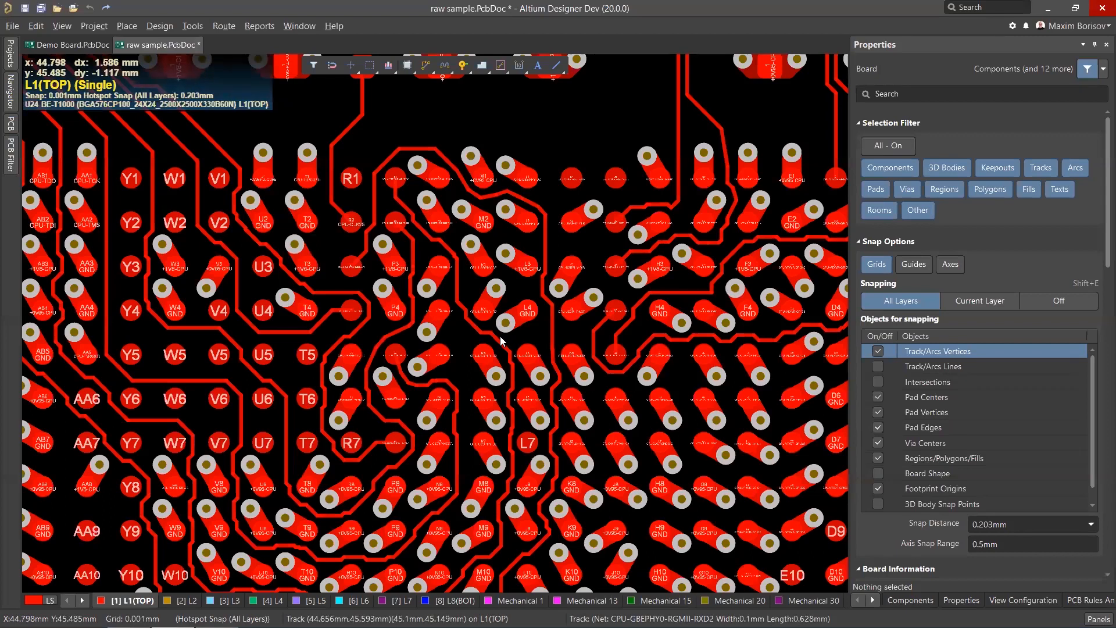
scroll(498, 337, down, 1)
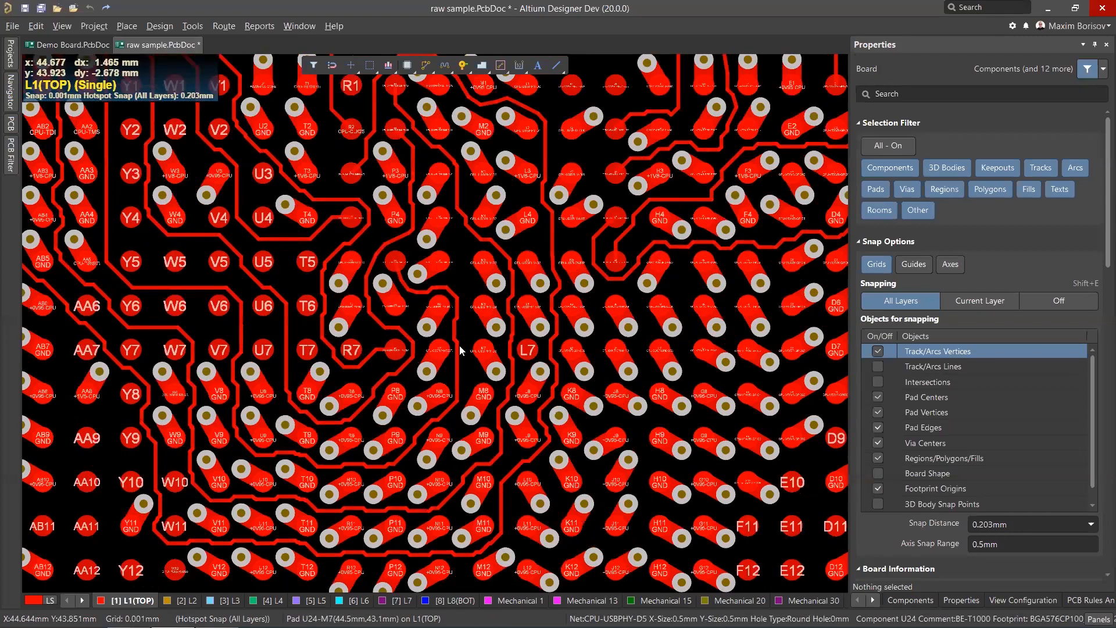
scroll(494, 266, up, 1)
ctrl+scroll(494, 269, up, 1)
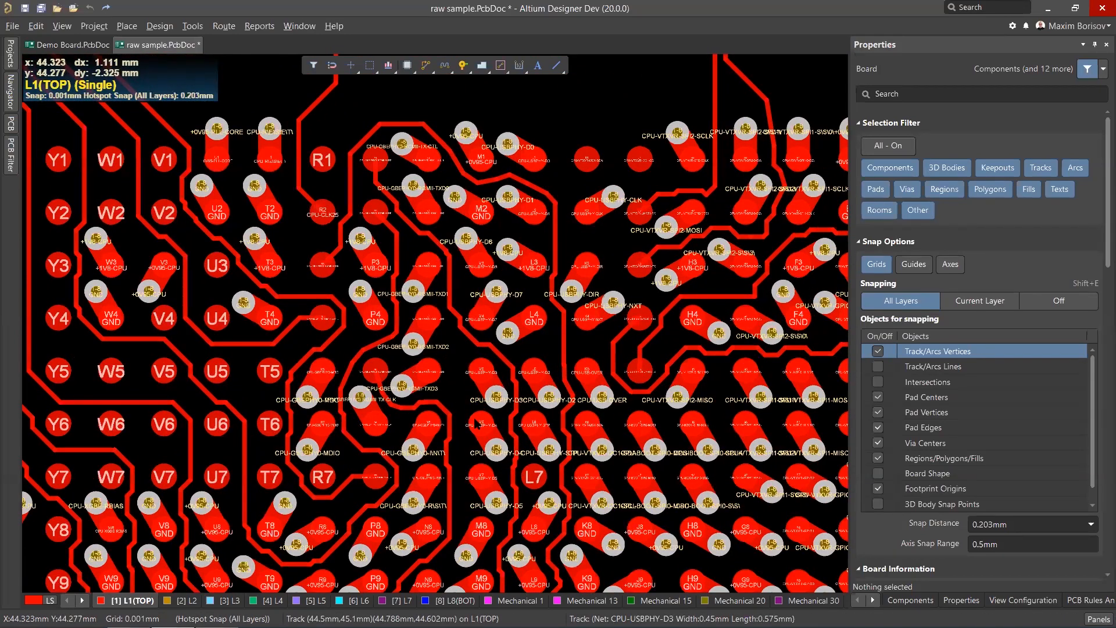
scroll(481, 412, down, 3)
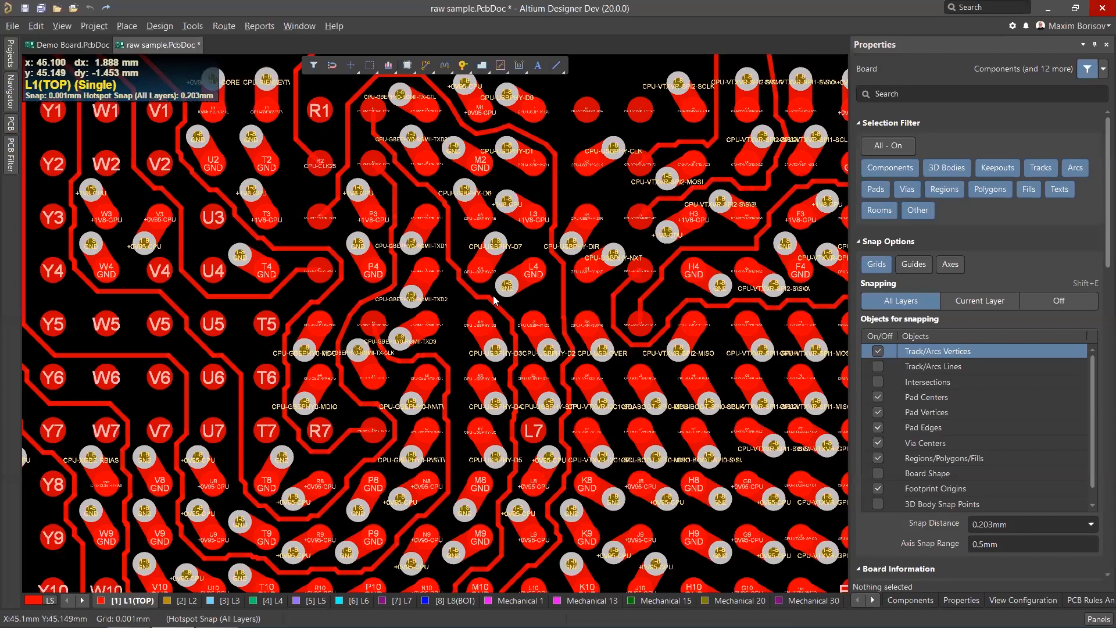
ctrl+scroll(453, 285, up, 2)
ctrl+scroll(454, 285, down, 2)
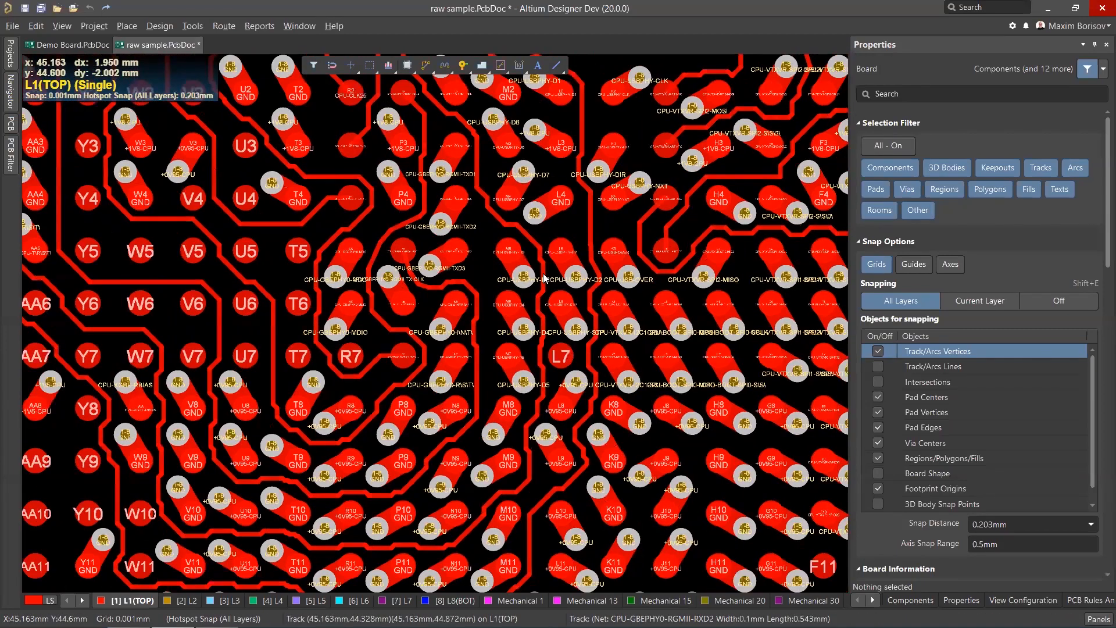
Delete the short CPU-GBEPHY0-RGMII-RXD2 track segment between the ball pads.
click(543, 275)
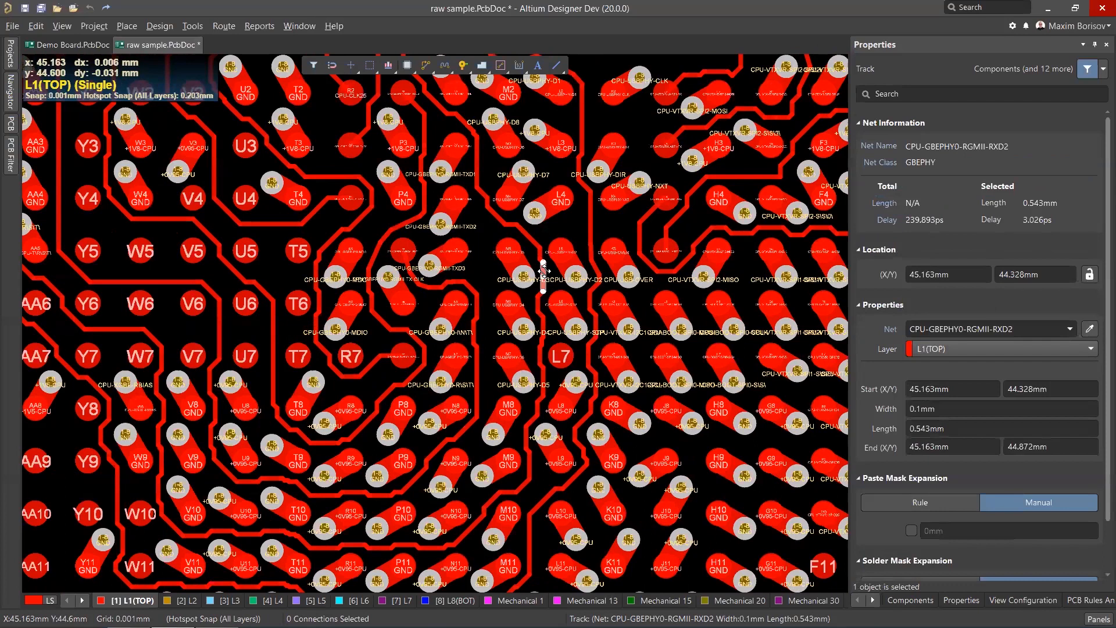
key(Tab)
scroll(544, 275, up, 2)
key(Delete)
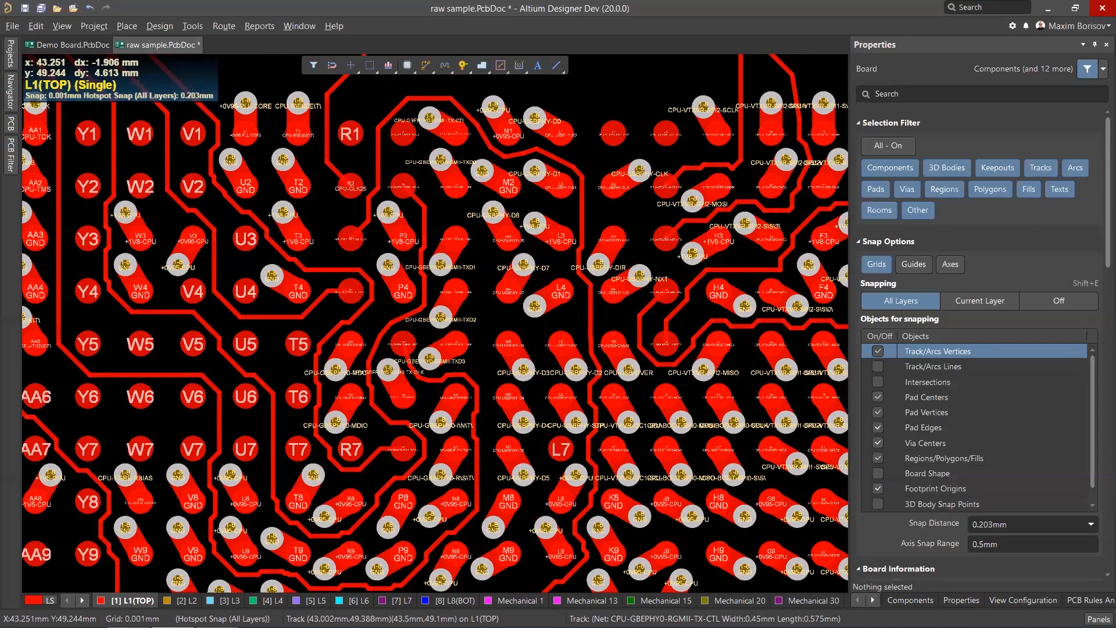
Start interactive routing on the top layer from the CPU-GBEPHY0-RGMII-RXD2 ball pad with 45-degree corners.
ctrl+scroll(443, 126, up, 4)
click(426, 65)
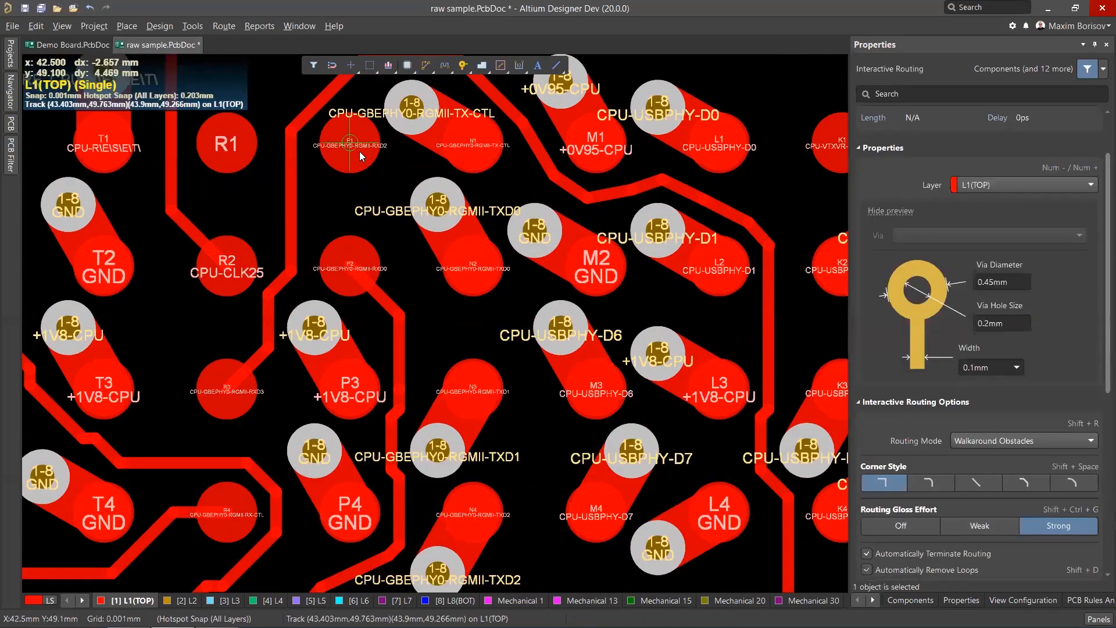
click(370, 178)
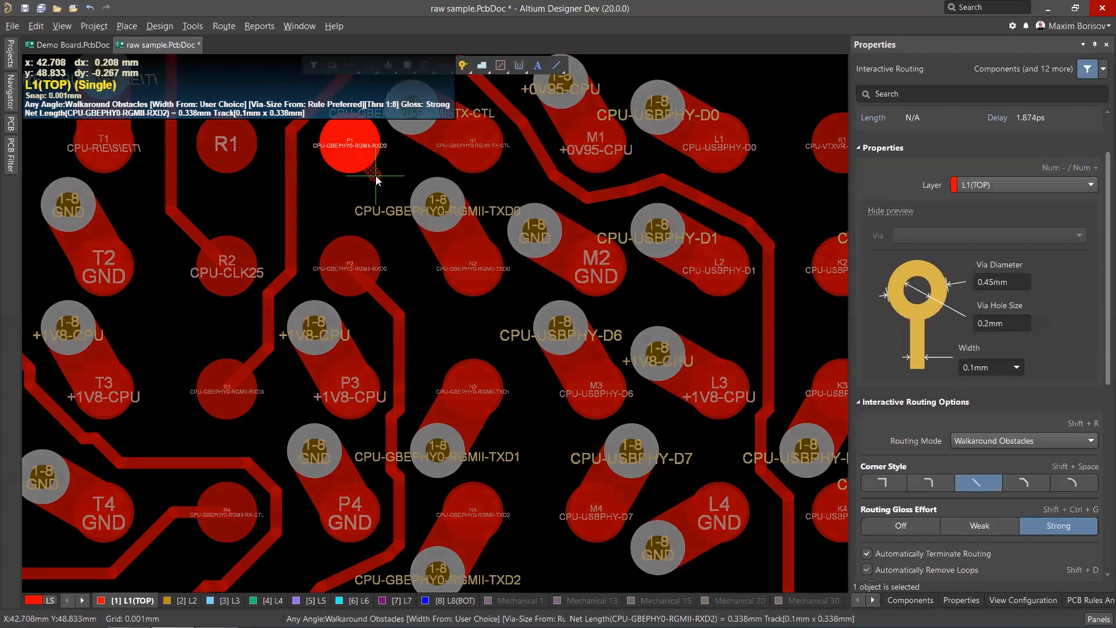
key(Tab)
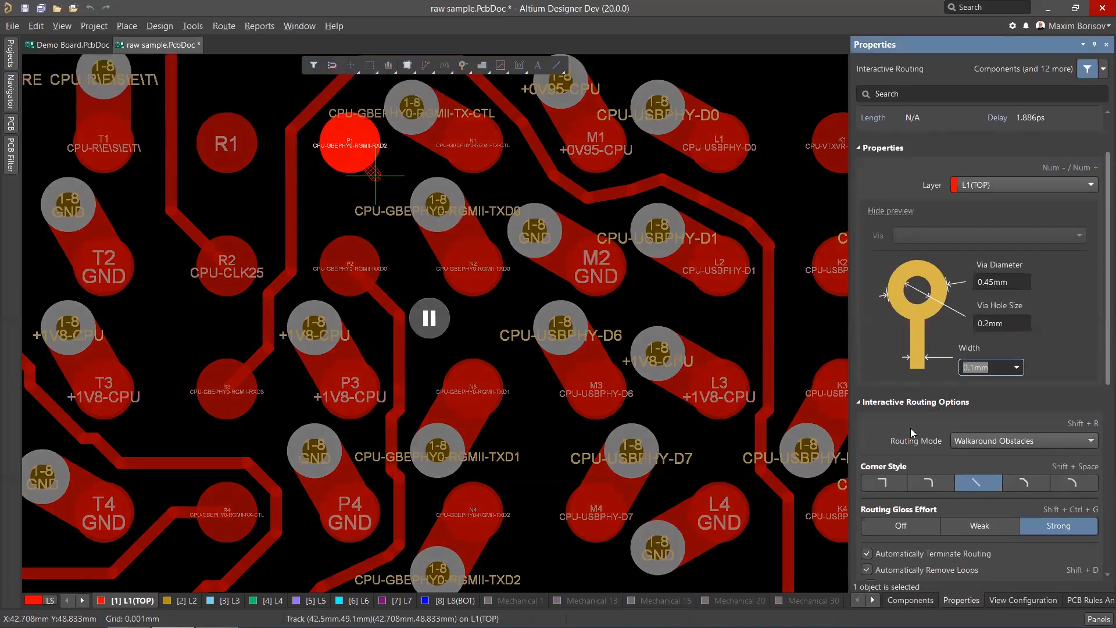
click(429, 317)
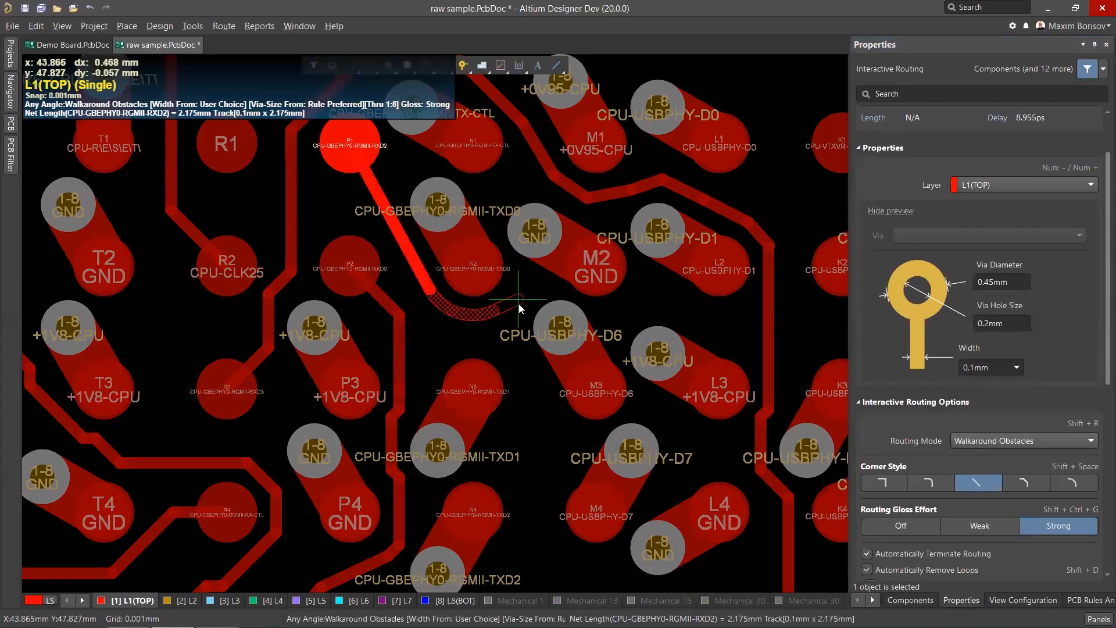
Route the RXD2 track diagonally and then down between the ball columns past M5 and M7 toward M8.
scroll(518, 303, down, 3)
click(566, 425)
scroll(566, 424, down, 6)
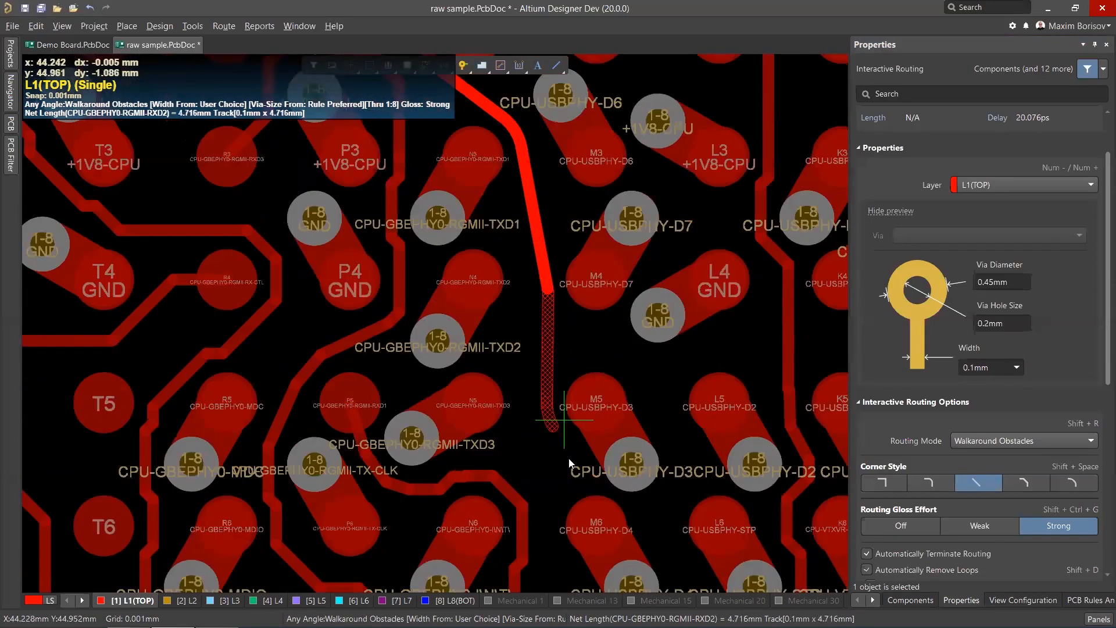
scroll(581, 476, down, 2)
scroll(576, 488, down, 2)
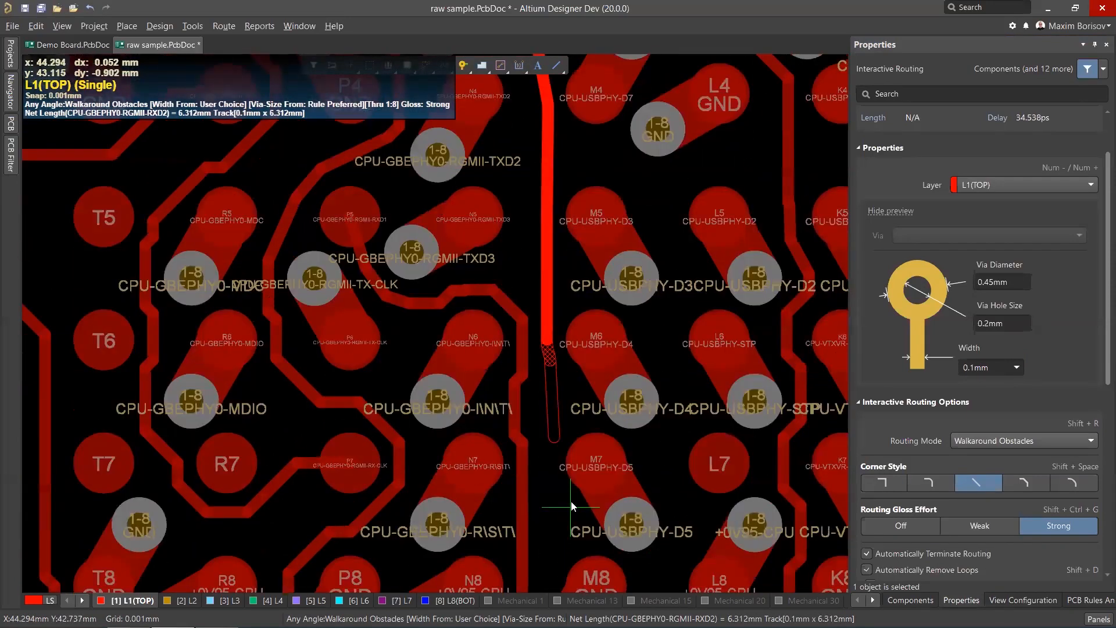
scroll(581, 487, down, 1)
click(574, 466)
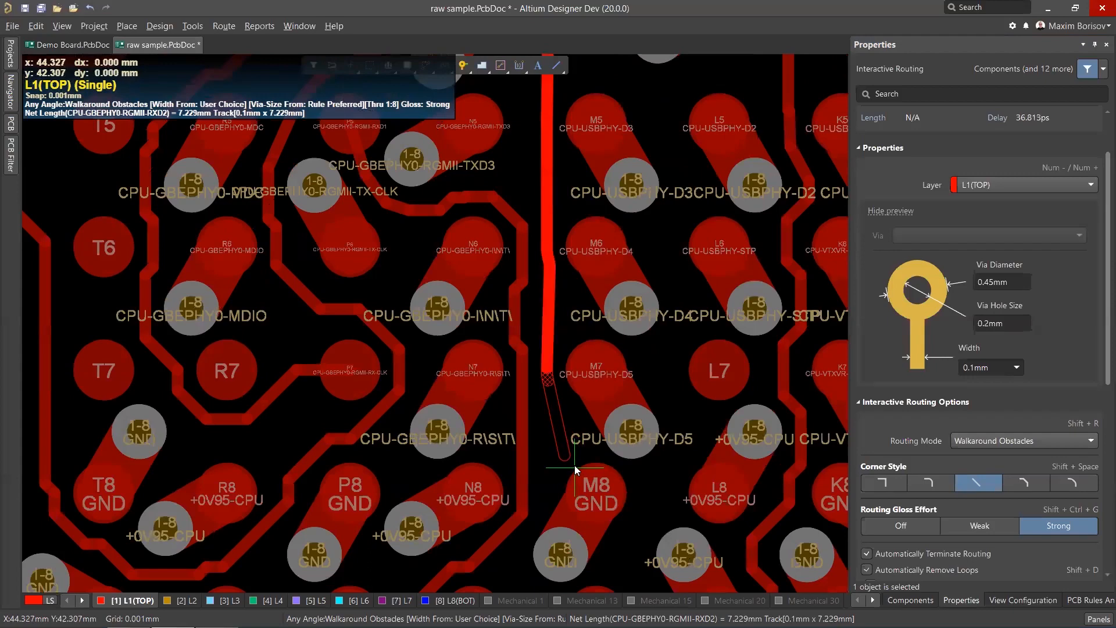
right_click(573, 463)
right_click(561, 430)
Delete the lower segments of the newly routed RXD2 track between the ball rows.
scroll(561, 360, down, 5)
scroll(558, 272, up, 4)
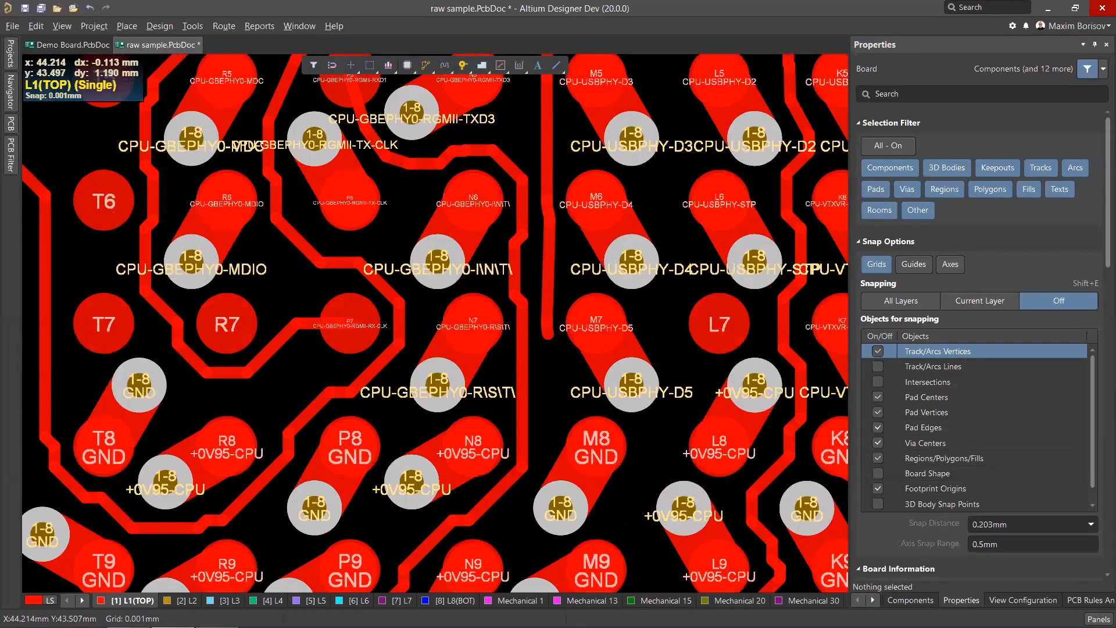
ctrl+scroll(576, 278, down, 2)
ctrl+scroll(561, 248, up, 1)
click(523, 264)
key(Delete)
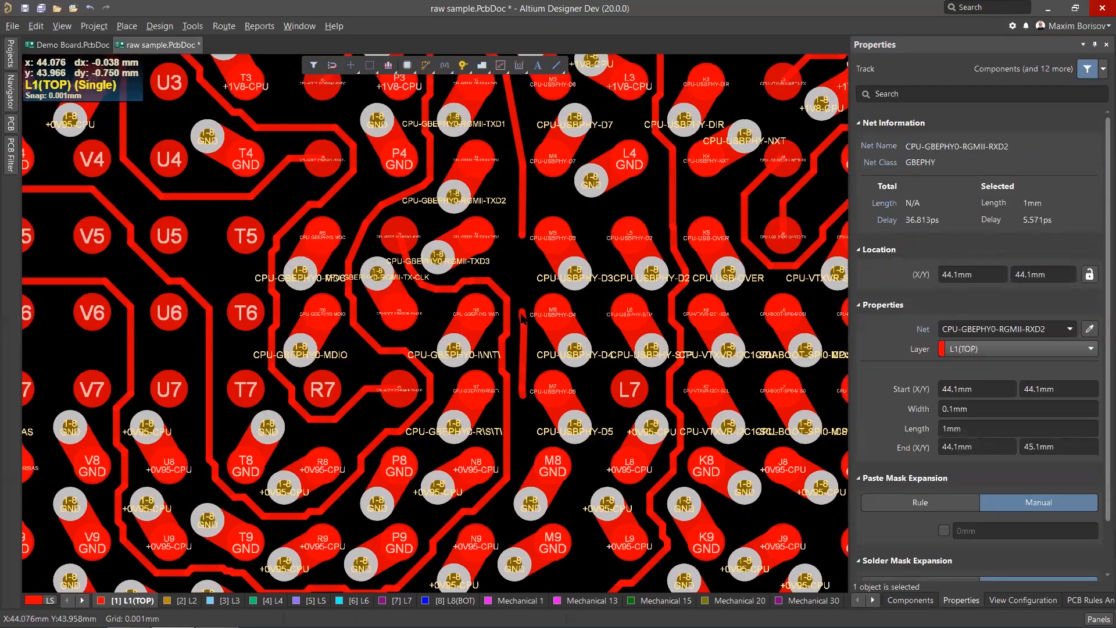
click(523, 313)
key(Delete)
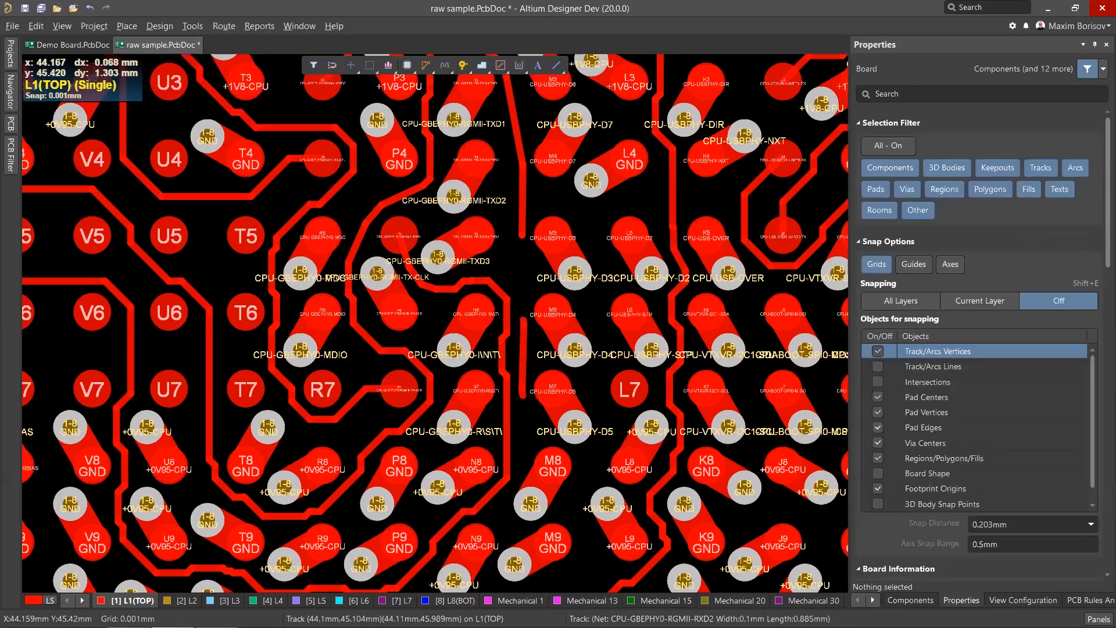
ctrl+scroll(517, 217, up, 2)
scroll(514, 289, up, 1)
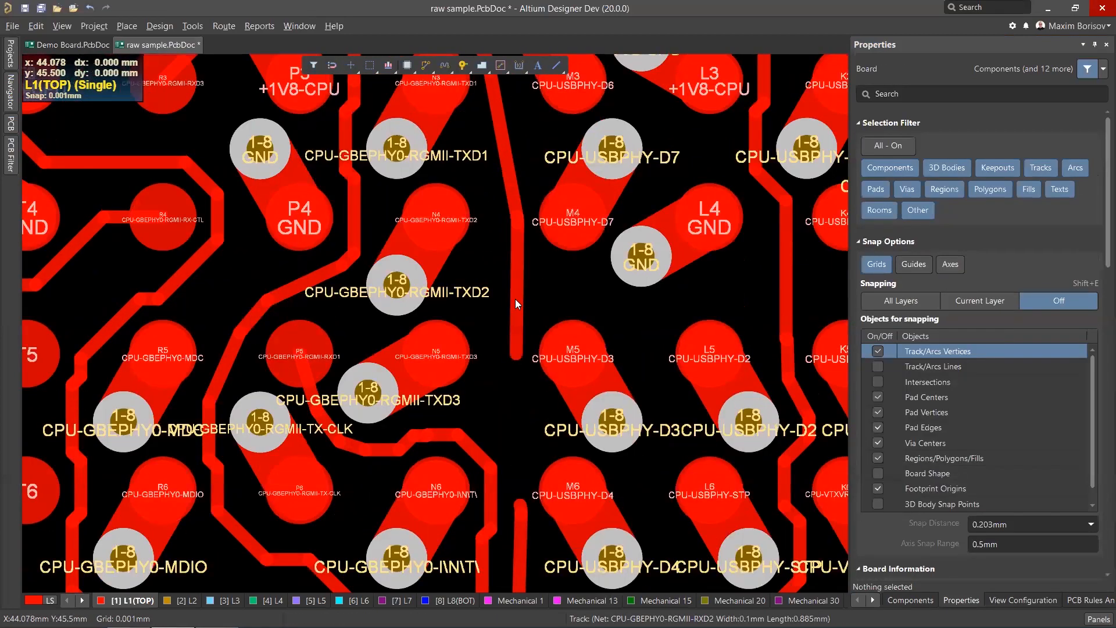
click(515, 299)
key(Delete)
Reroute the RXD2 track from its remaining end around the M4 ball and down between the columns toward M8.
click(423, 66)
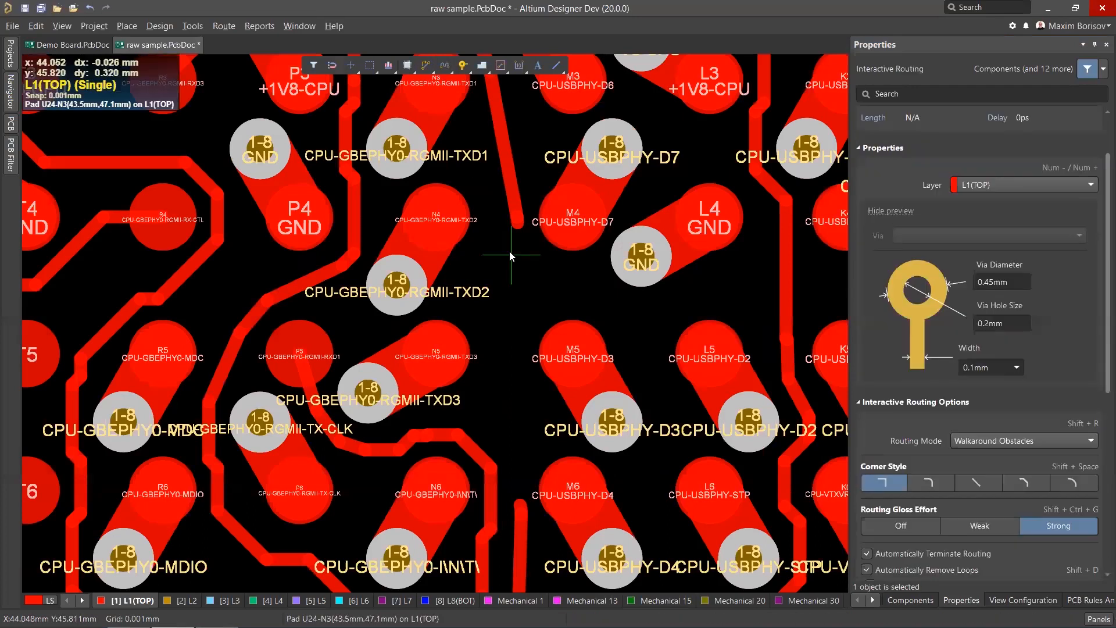
click(516, 228)
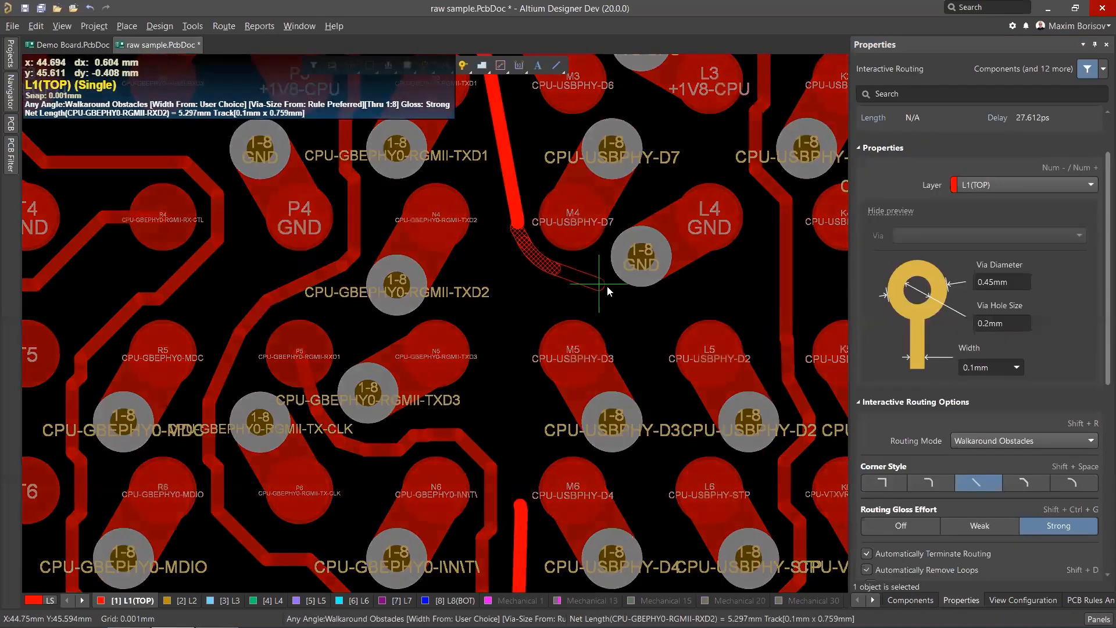
scroll(651, 406, down, 1)
scroll(660, 438, down, 4)
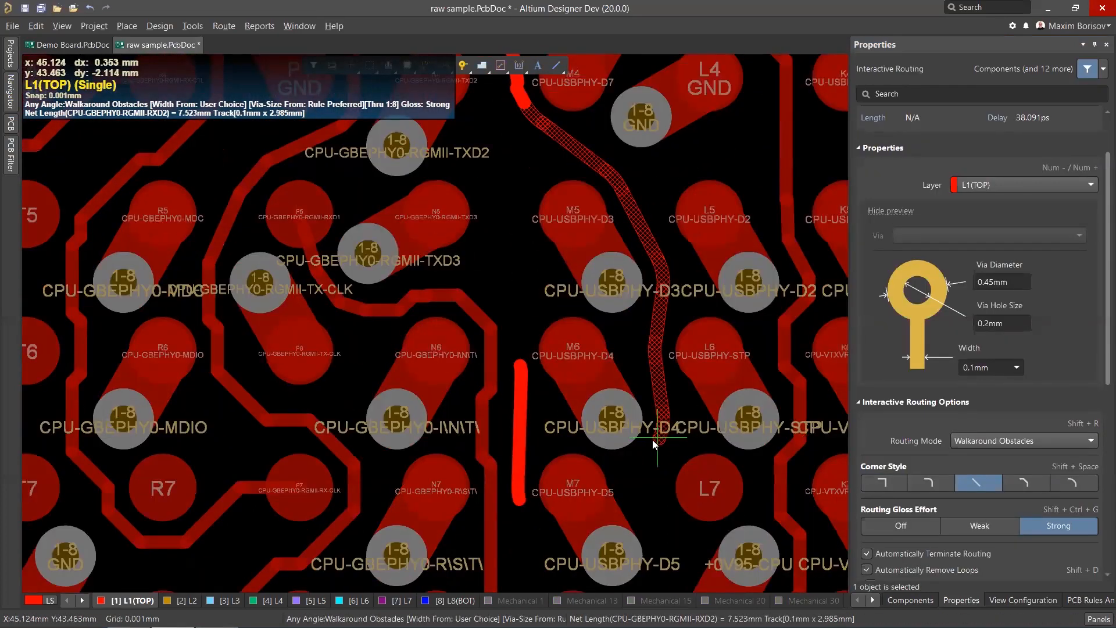
click(651, 445)
scroll(619, 504, down, 2)
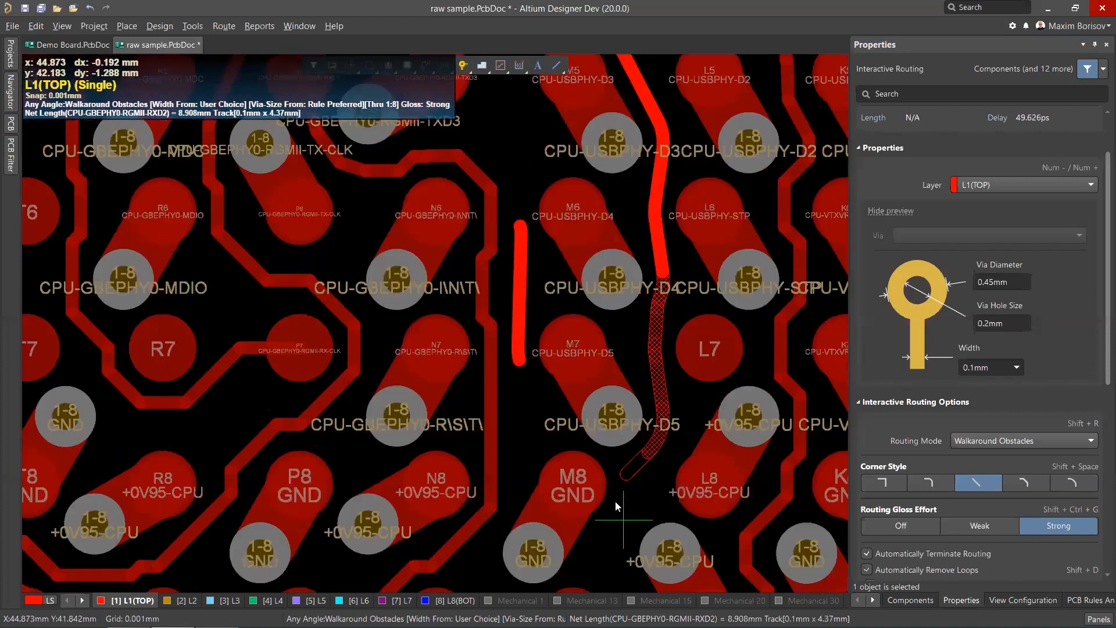
click(616, 500)
right_click(615, 498)
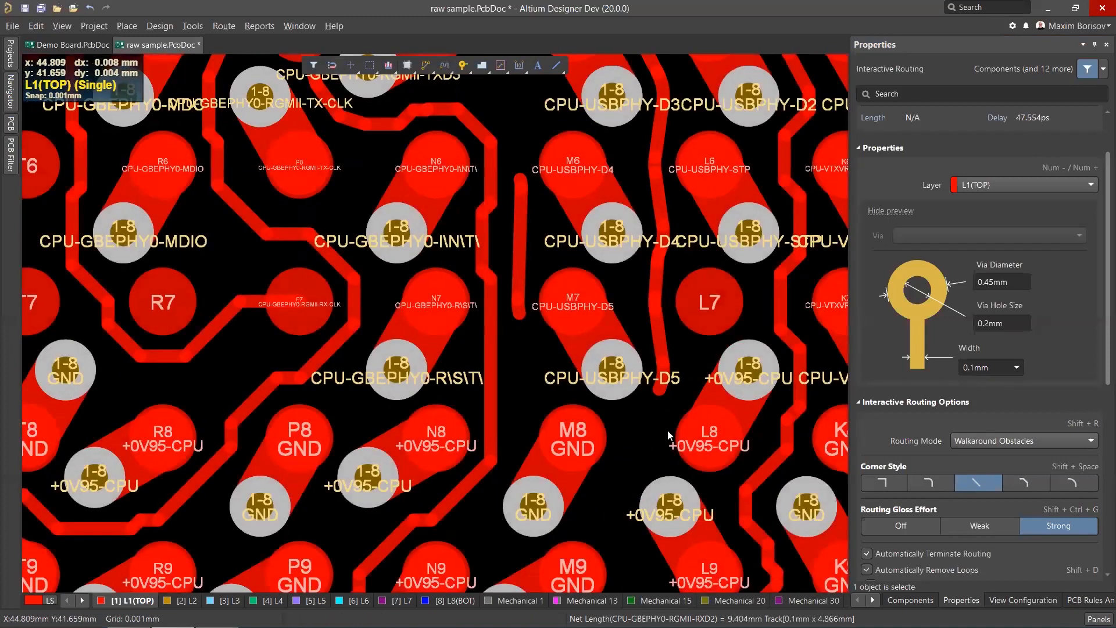
Inspect the rerouted RXD2 track and its bends up close.
scroll(686, 279, up, 2)
ctrl+scroll(688, 255, up, 4)
scroll(625, 426, down, 3)
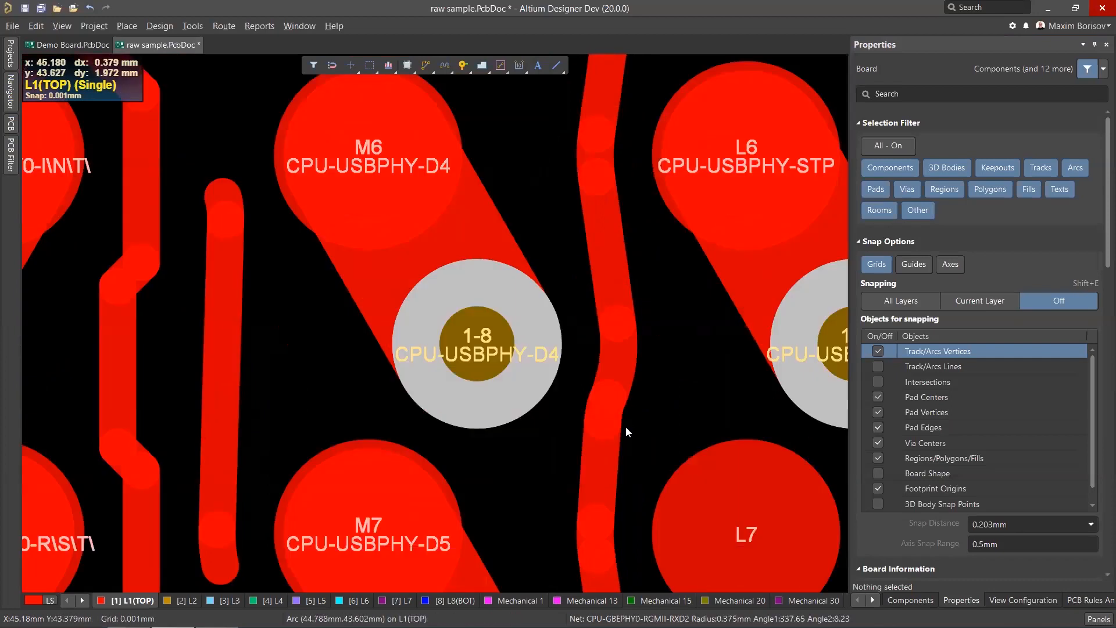
ctrl+scroll(566, 348, down, 5)
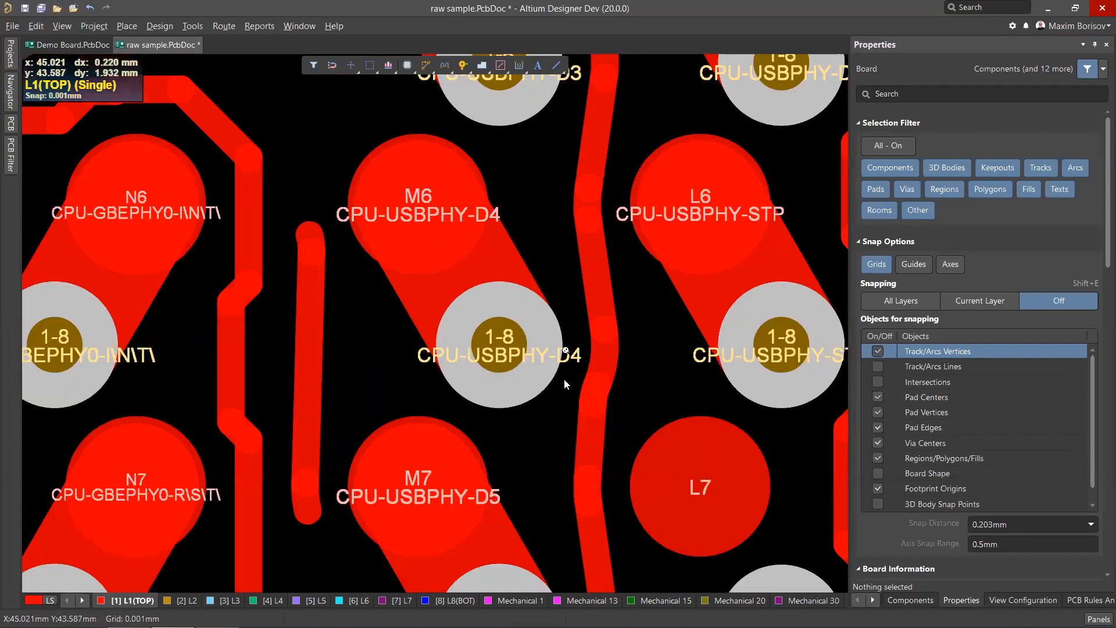
ctrl+scroll(479, 157, up, 6)
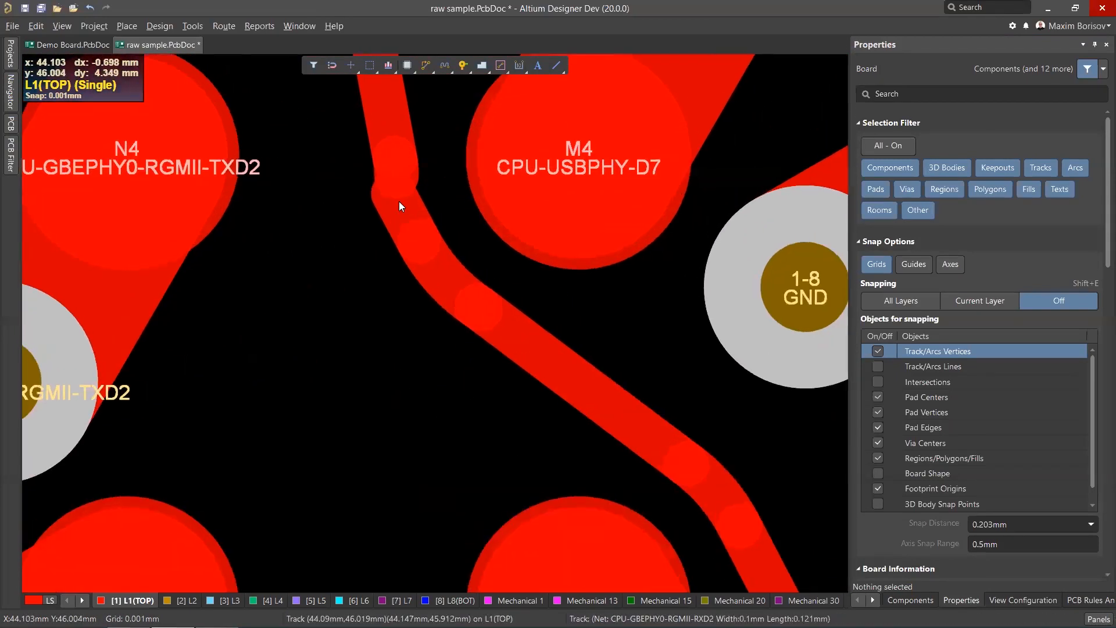
ctrl+scroll(408, 188, down, 5)
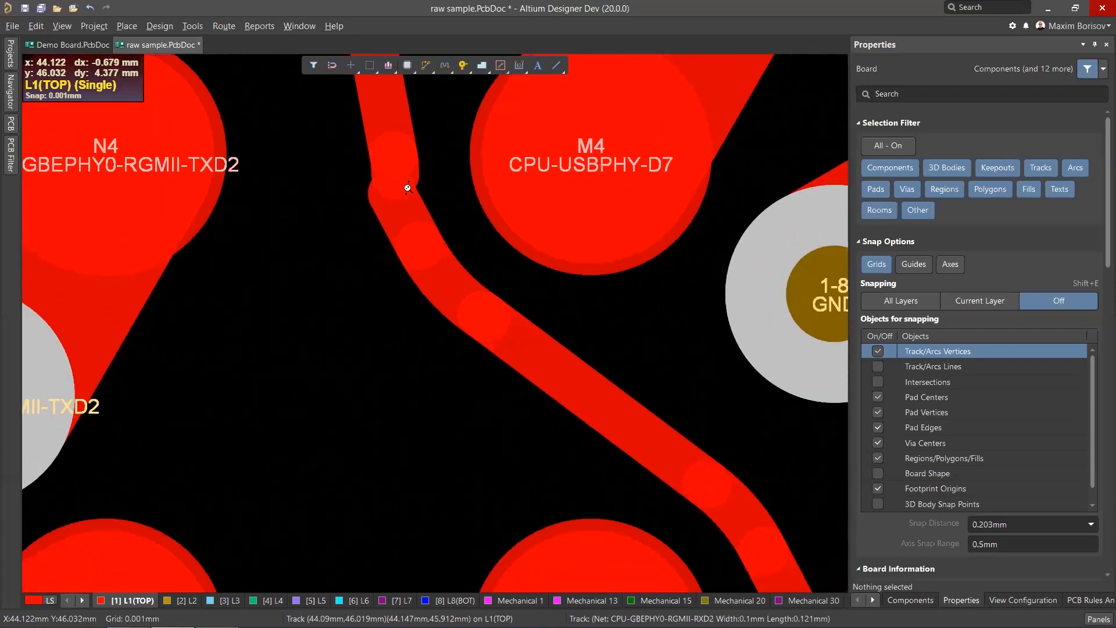
ctrl+scroll(432, 227, down, 1)
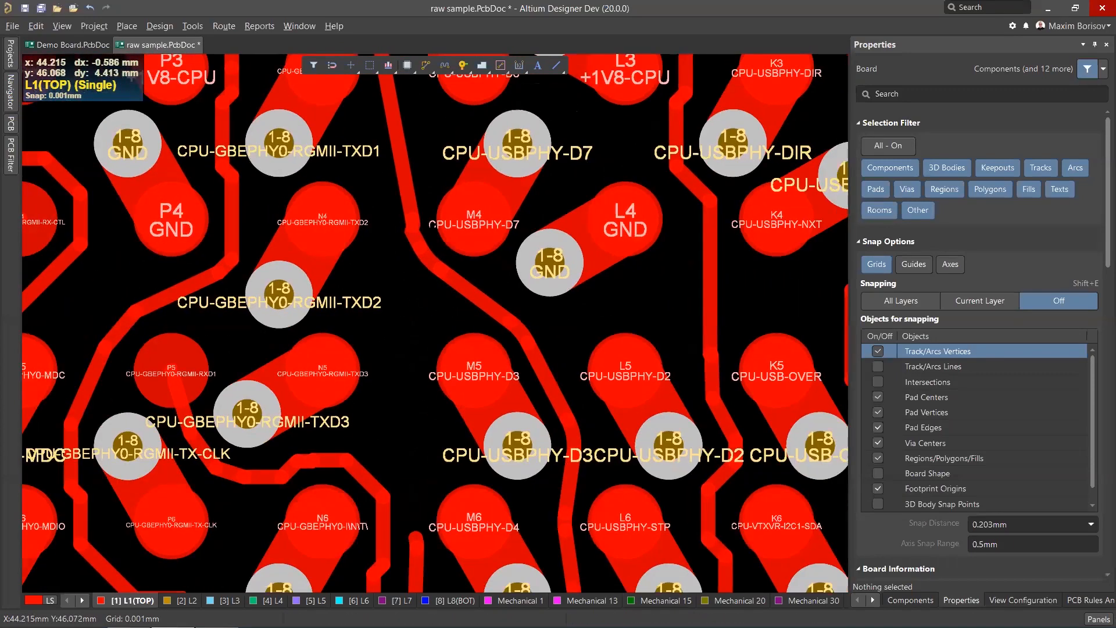
Undo the last three routing edits.
key(ctrl+z)
key(ctrl+z)
key(ctrl+z)
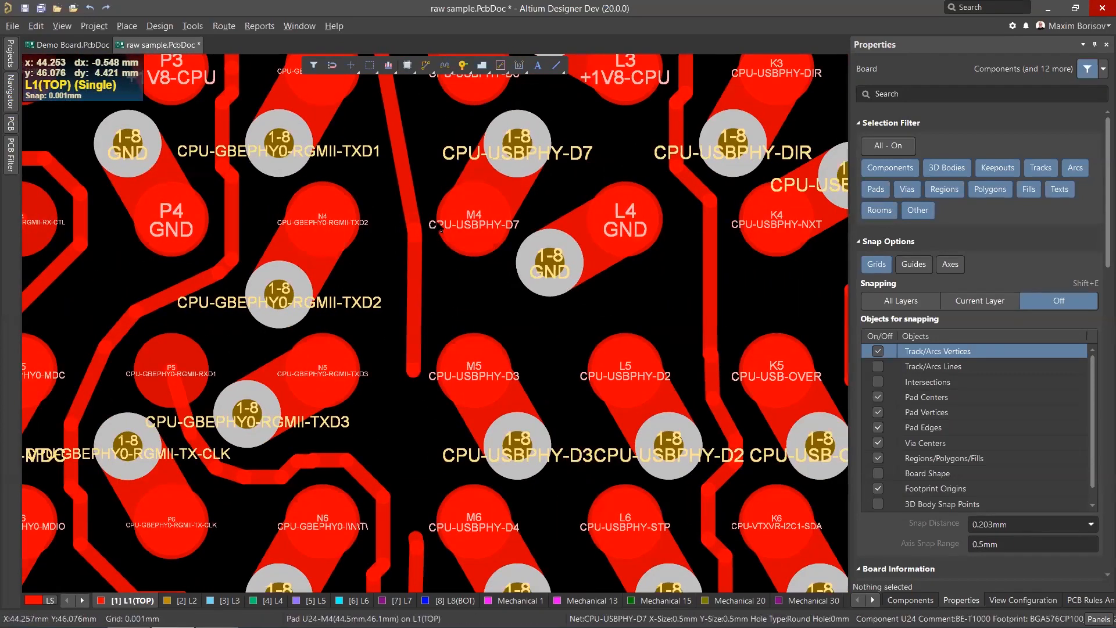
ctrl+scroll(442, 227, down, 5)
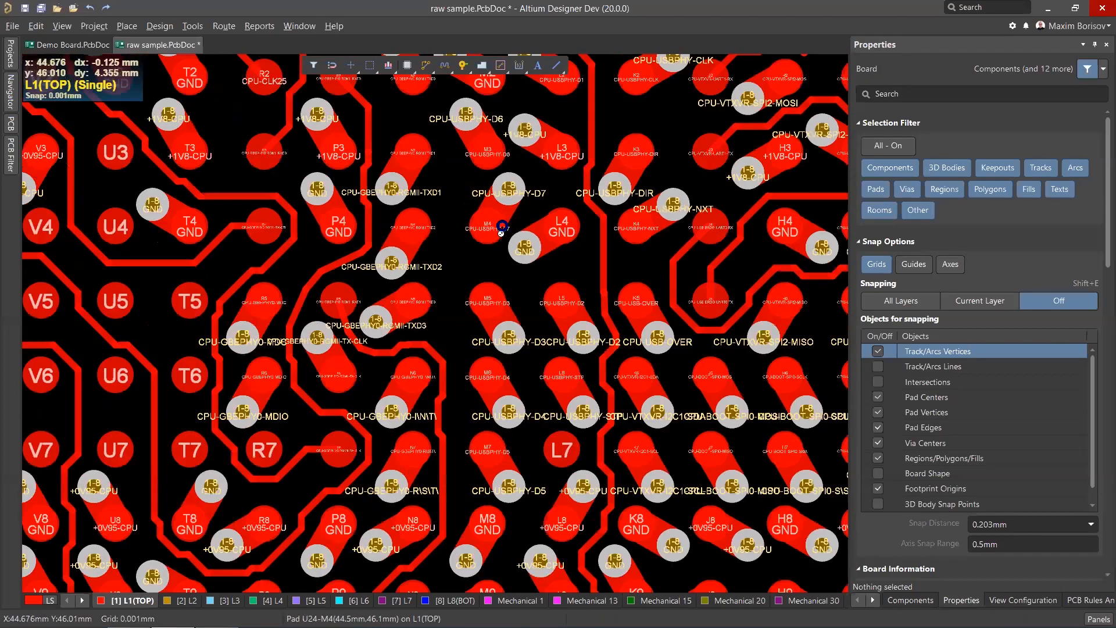
ctrl+scroll(510, 221, down, 2)
Select the single-layer physical connections of the tracks around the BGA and gloss the selected tracks.
right_drag(511, 221, 505, 311)
ctrl+scroll(432, 345, up, 3)
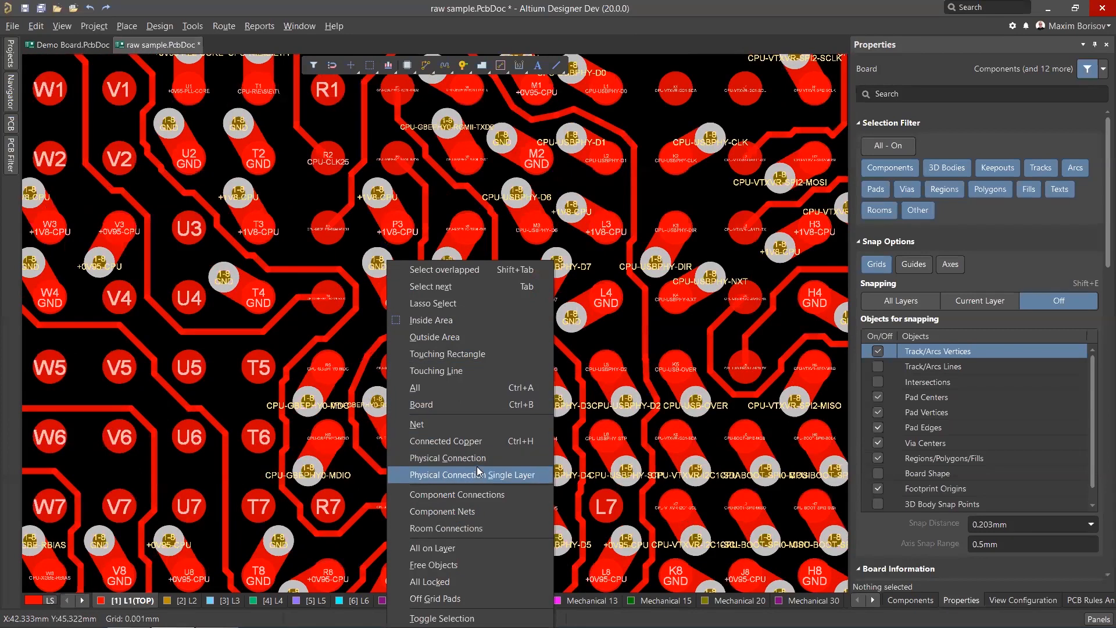
click(476, 470)
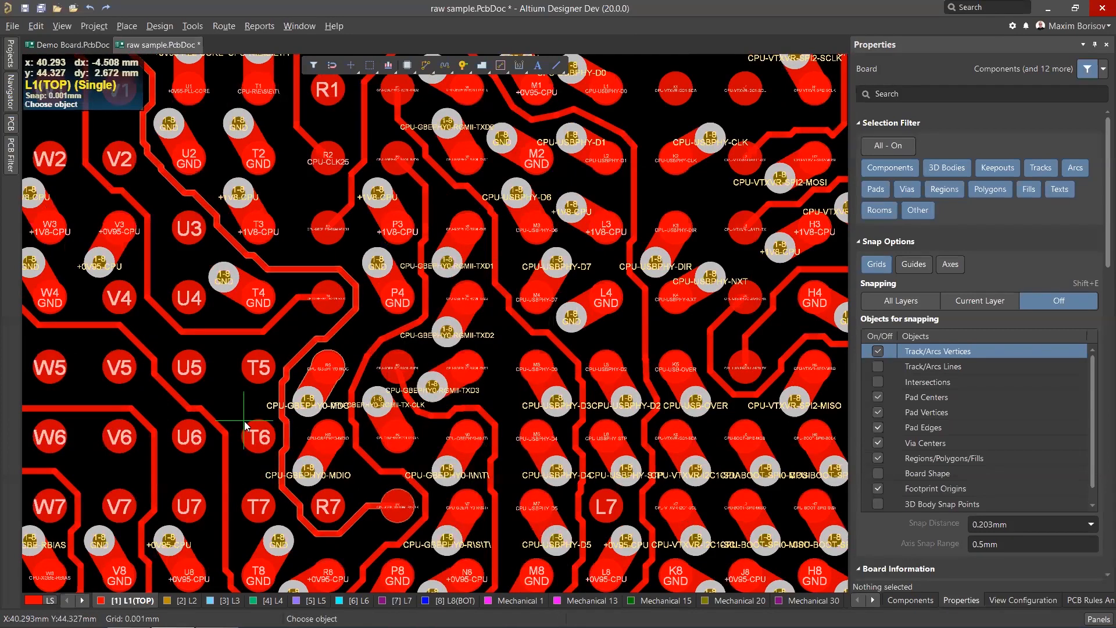
click(226, 434)
click(285, 404)
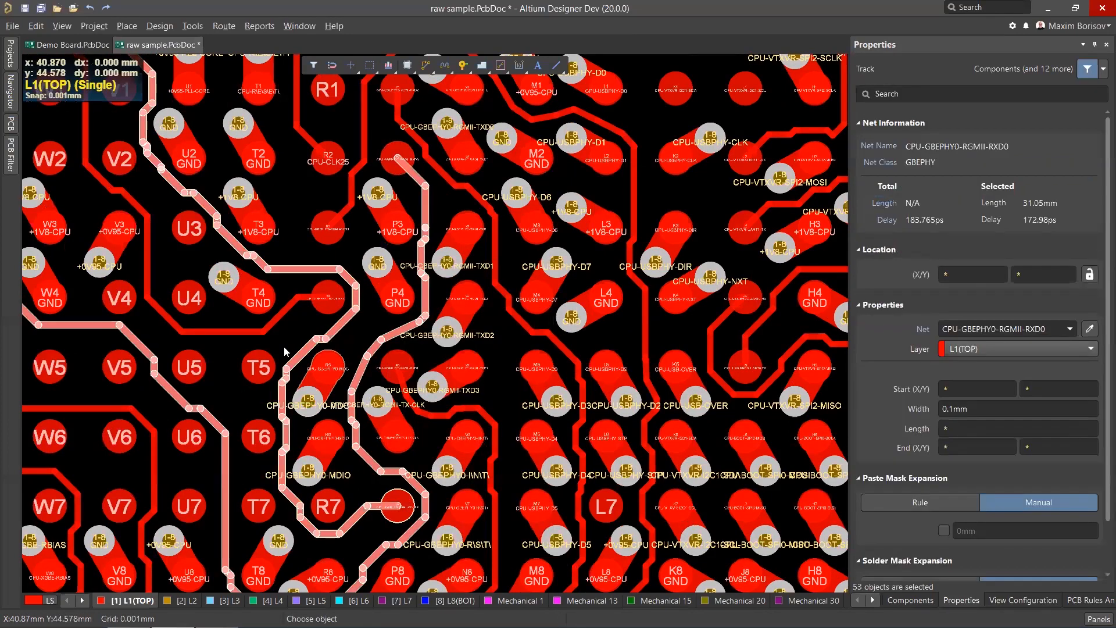
click(359, 172)
click(472, 190)
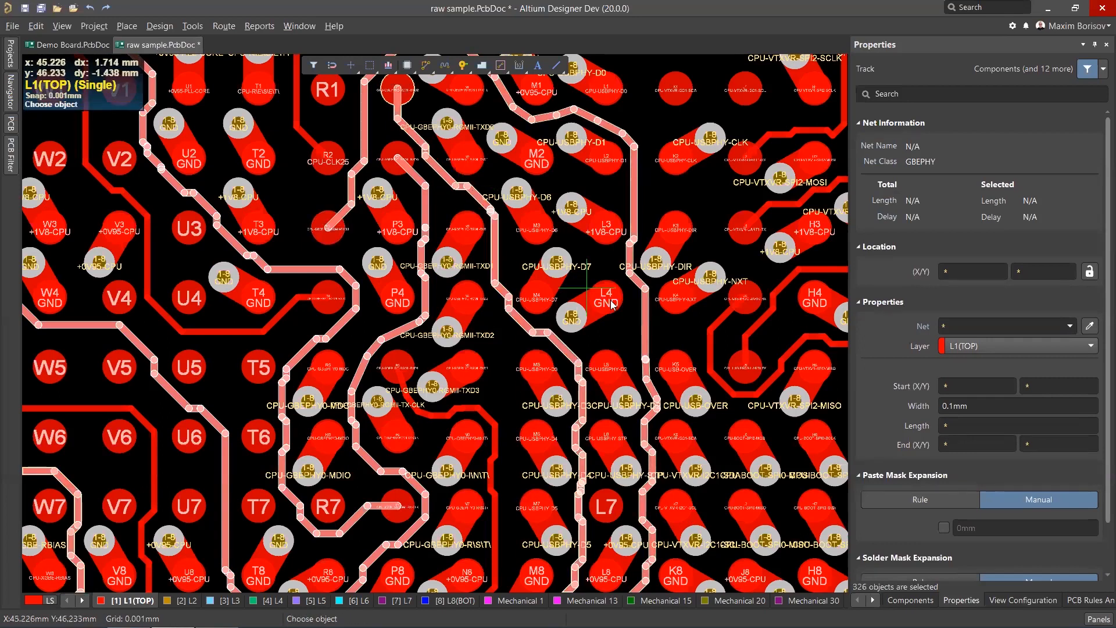
scroll(668, 335, down, 5)
click(487, 362)
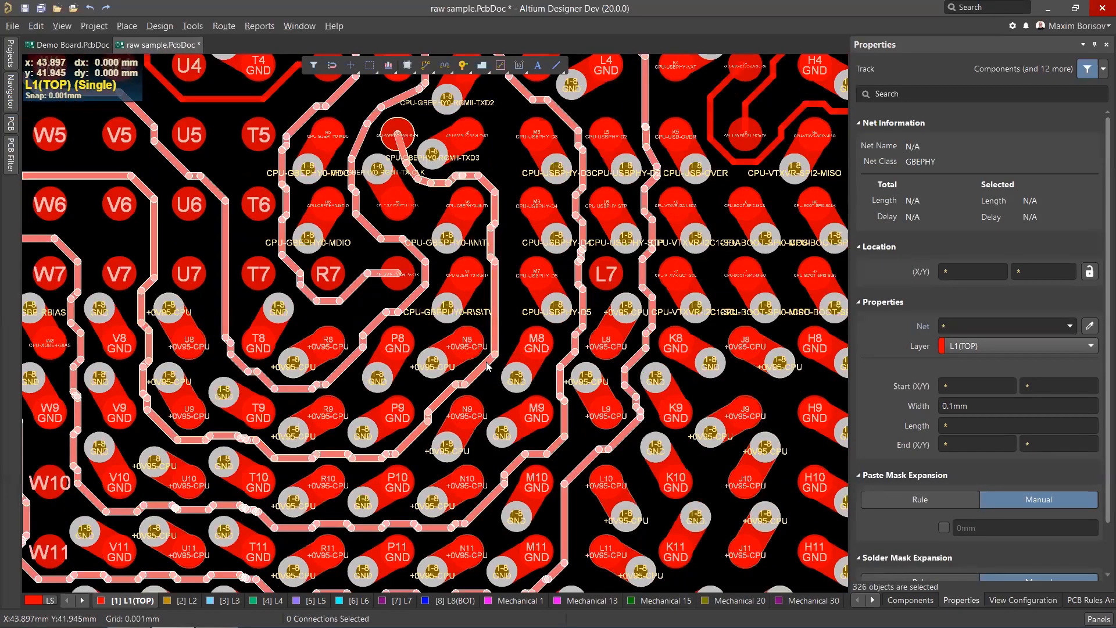
scroll(487, 365, up, 4)
click(272, 283)
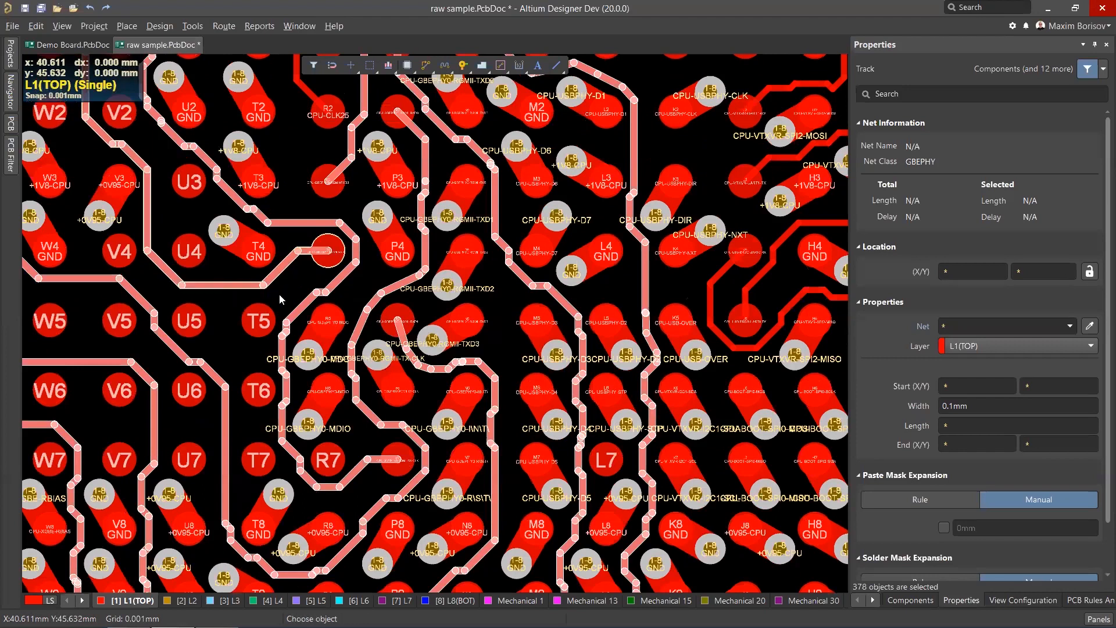
scroll(280, 295, up, 1)
click(313, 276)
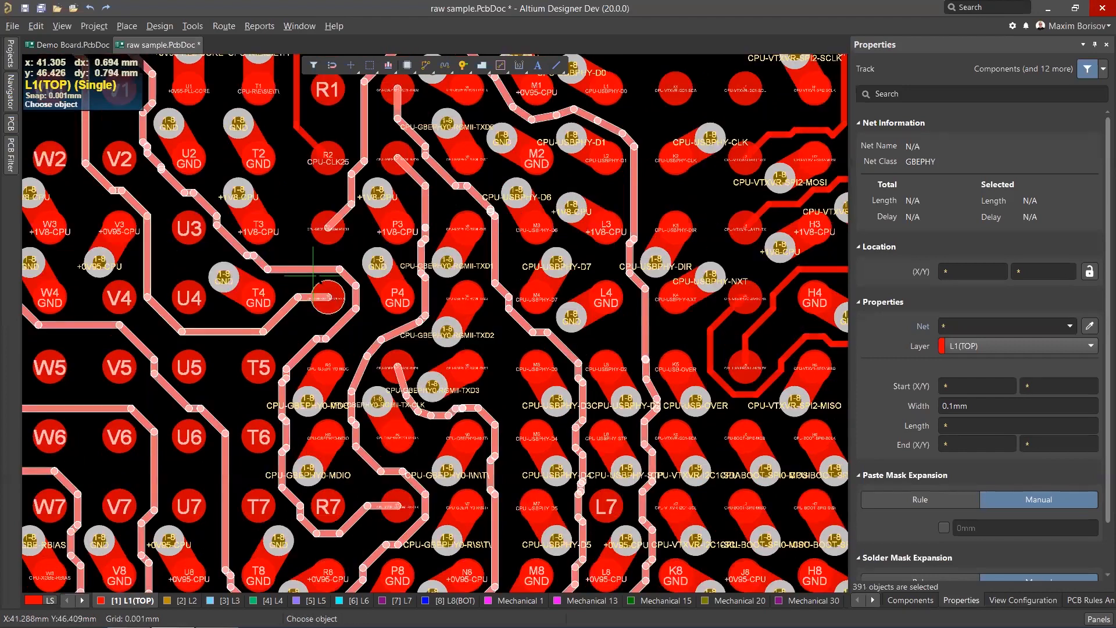
click(226, 26)
click(261, 114)
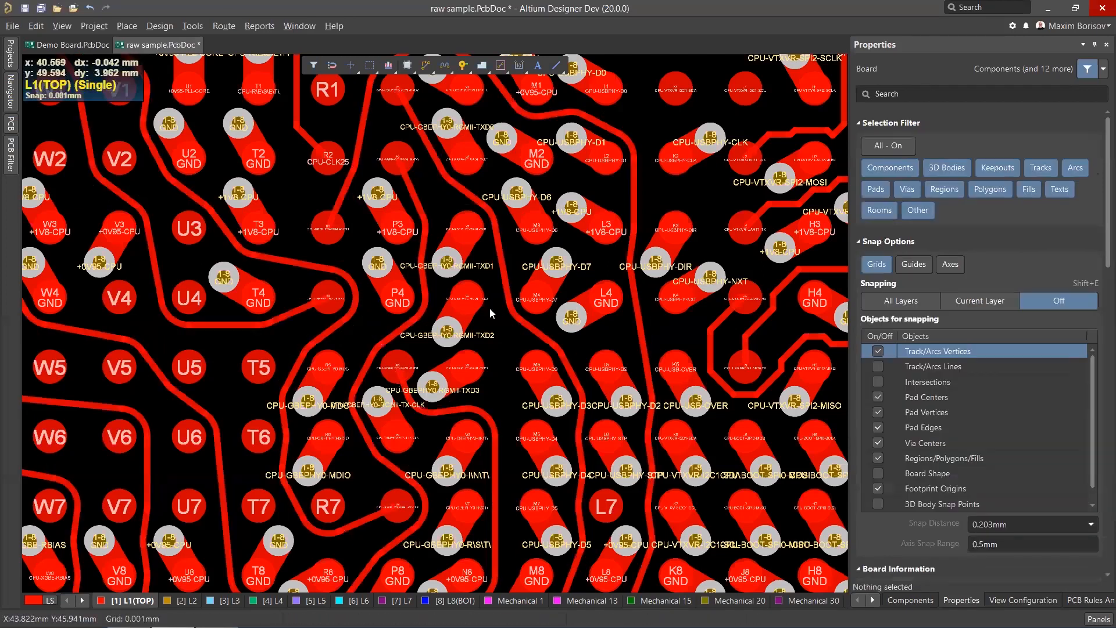
Inspect the glossed track arc wrapping around the R4 ball pad.
ctrl+scroll(355, 279, down, 1)
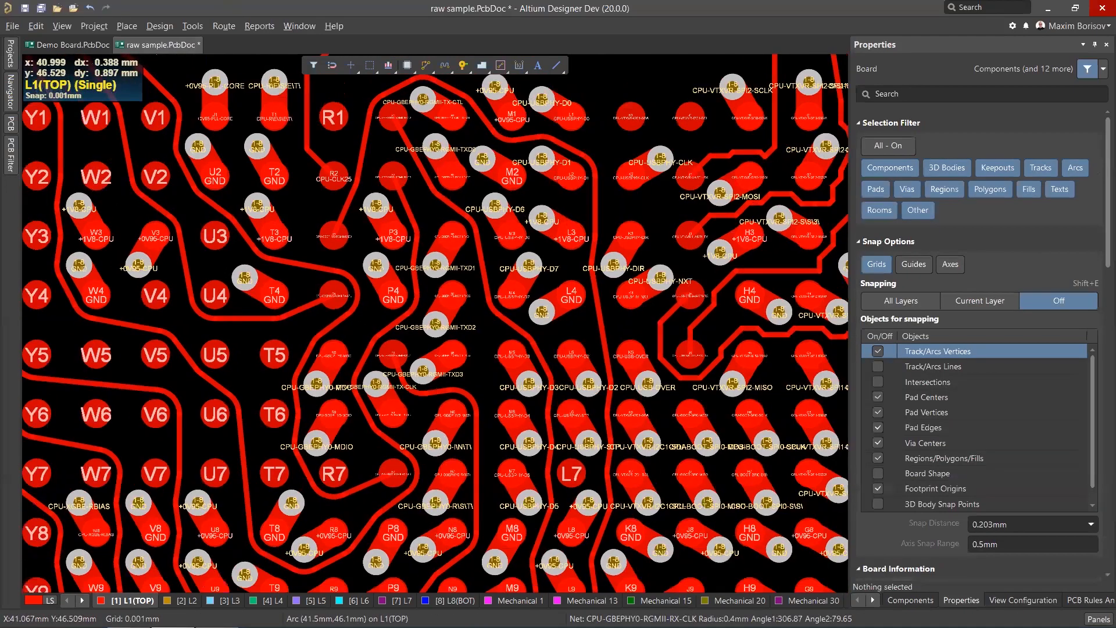
ctrl+scroll(305, 269, up, 2)
ctrl+scroll(331, 291, up, 1)
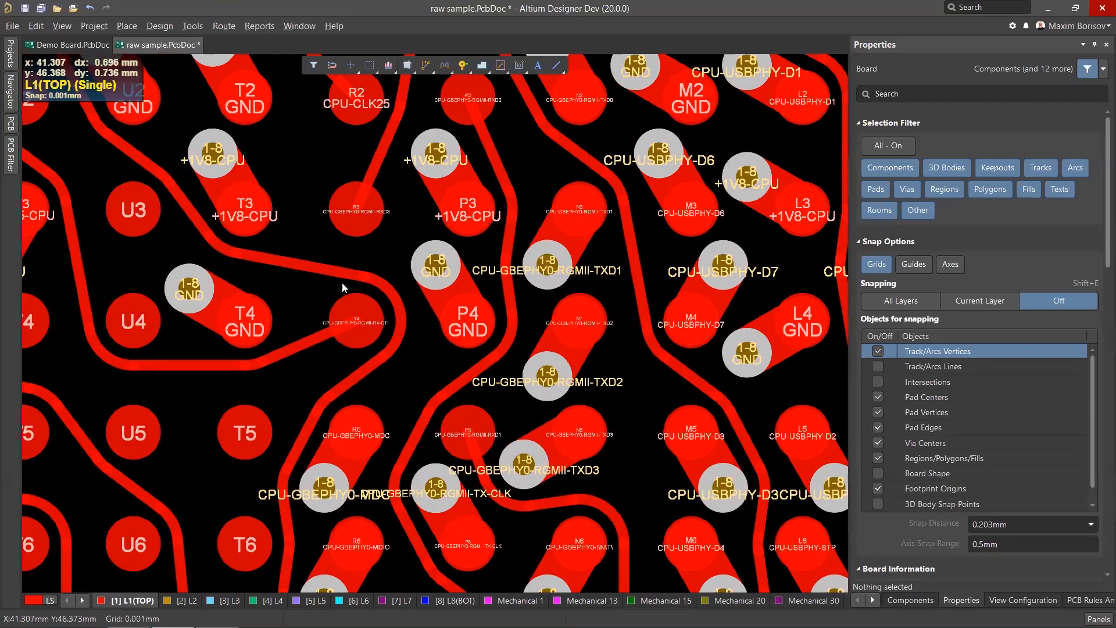
ctrl+scroll(342, 285, up, 1)
click(419, 352)
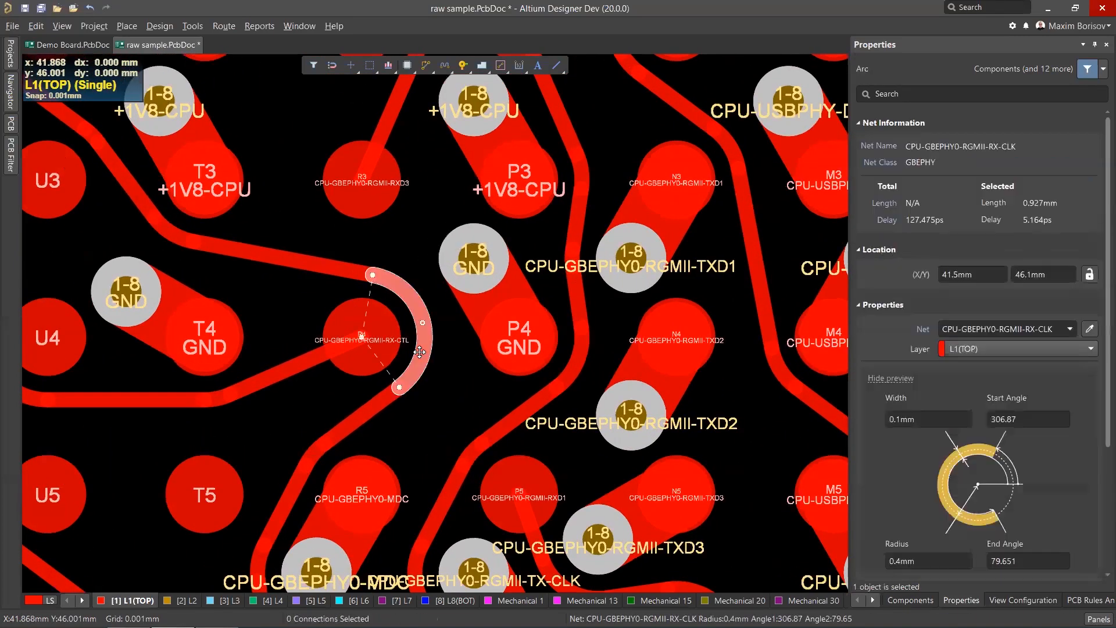
ctrl+scroll(366, 336, up, 1)
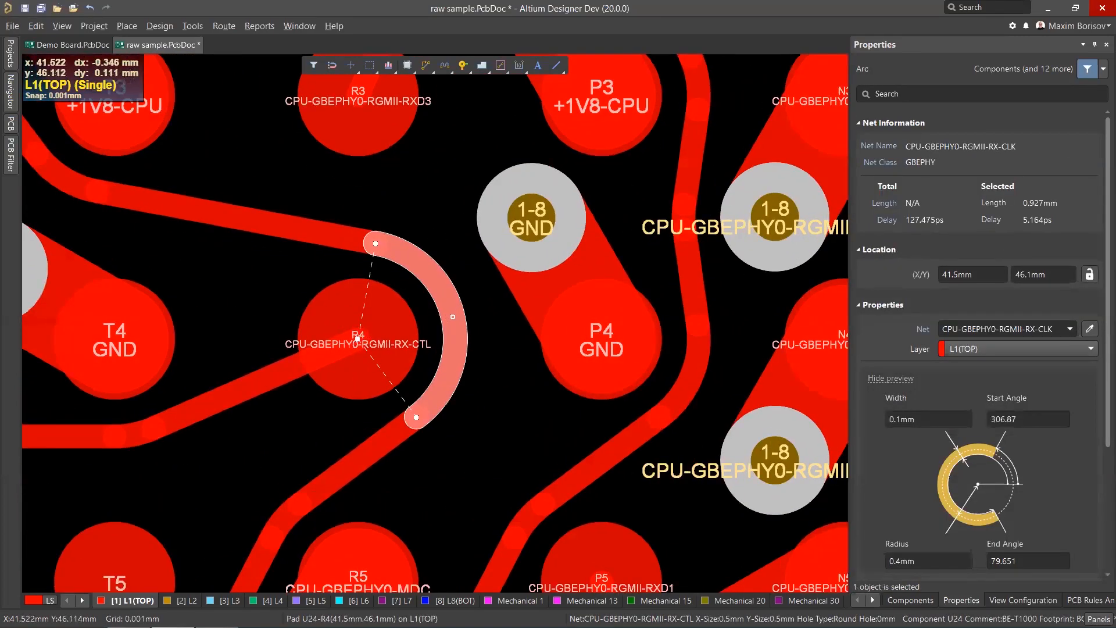
Zoom out from the glossed arc to survey the escape routing across the whole BGA.
ctrl+scroll(363, 337, up, 1)
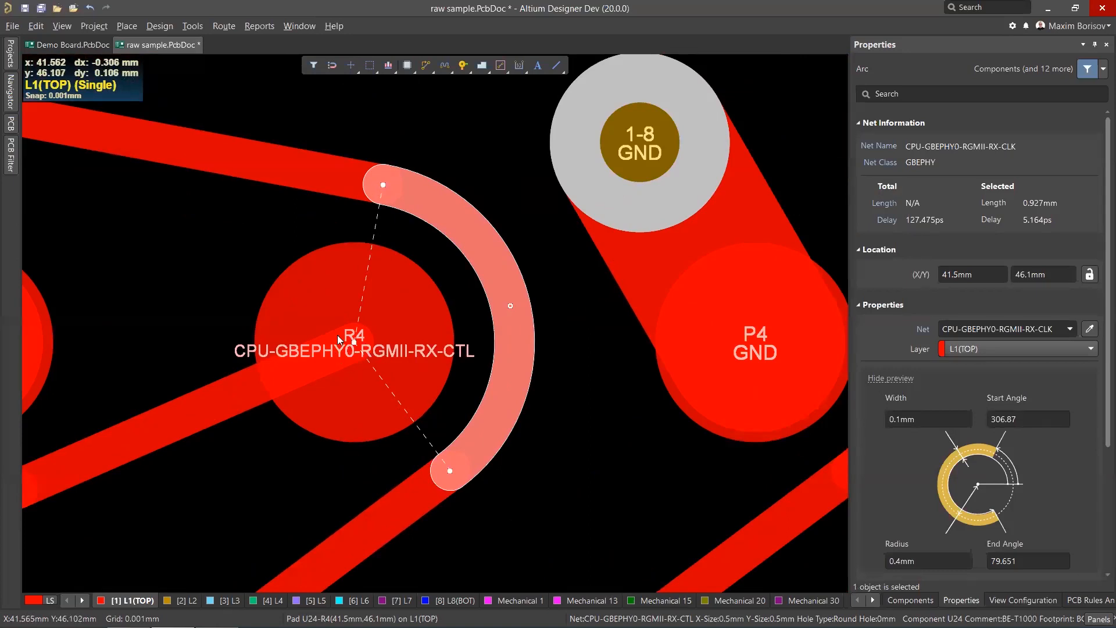
ctrl+scroll(388, 330, down, 1)
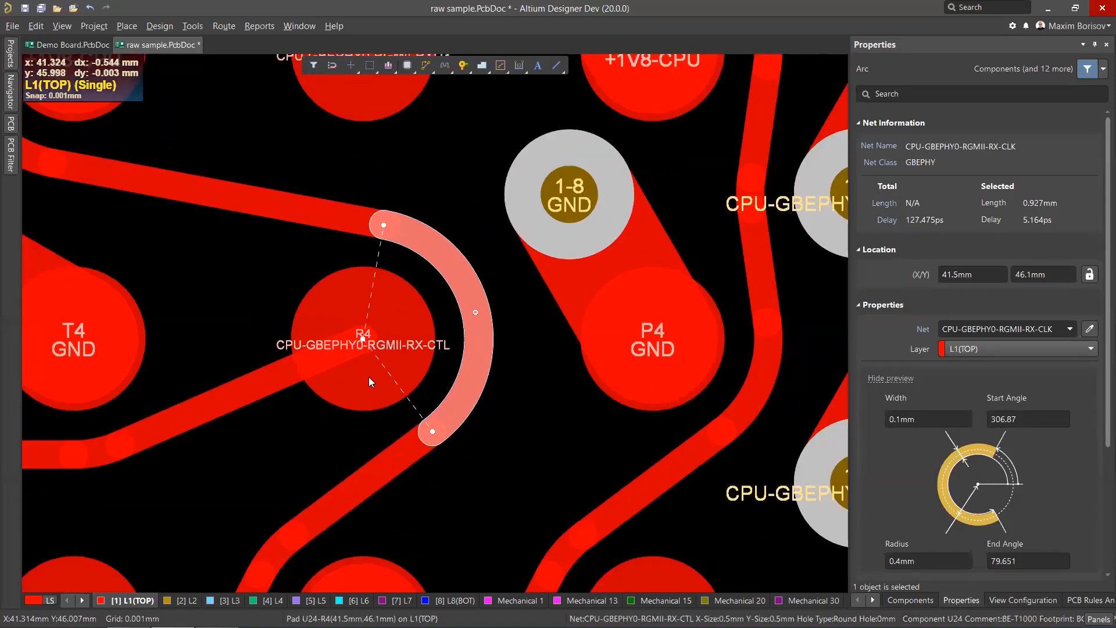
ctrl+scroll(416, 324, down, 3)
ctrl+scroll(291, 271, up, 2)
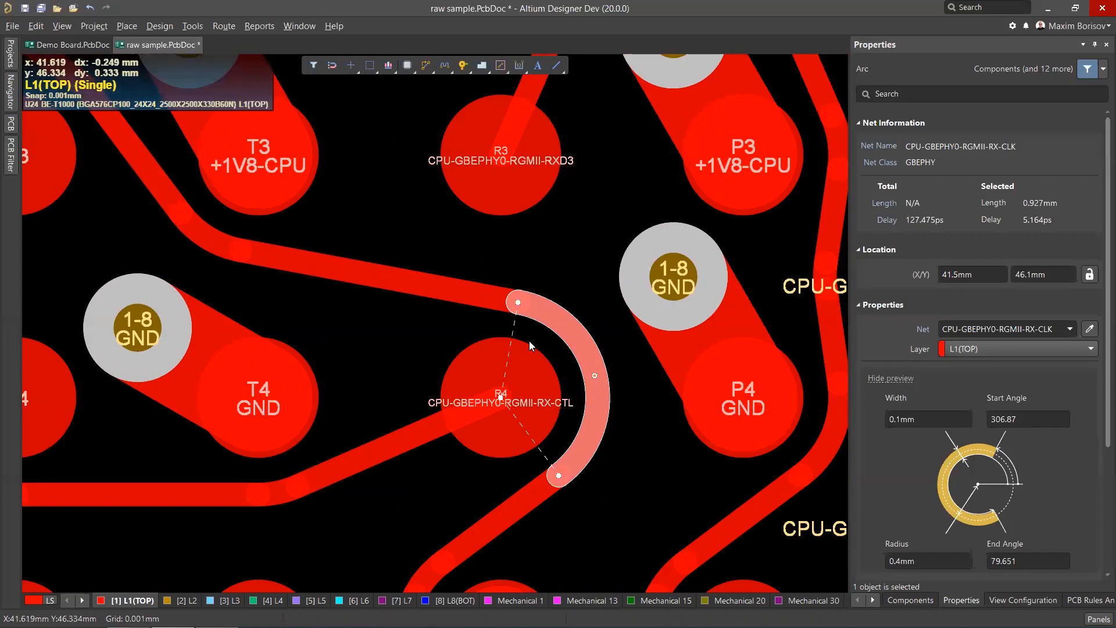
scroll(528, 342, down, 1)
ctrl+scroll(496, 306, down, 1)
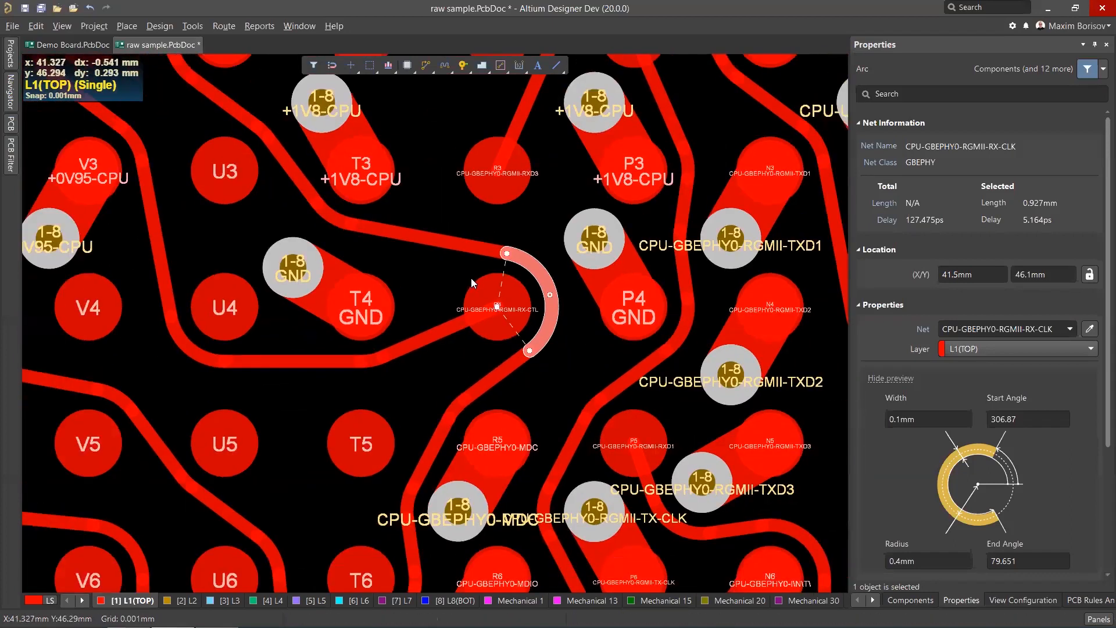
ctrl+scroll(470, 277, down, 4)
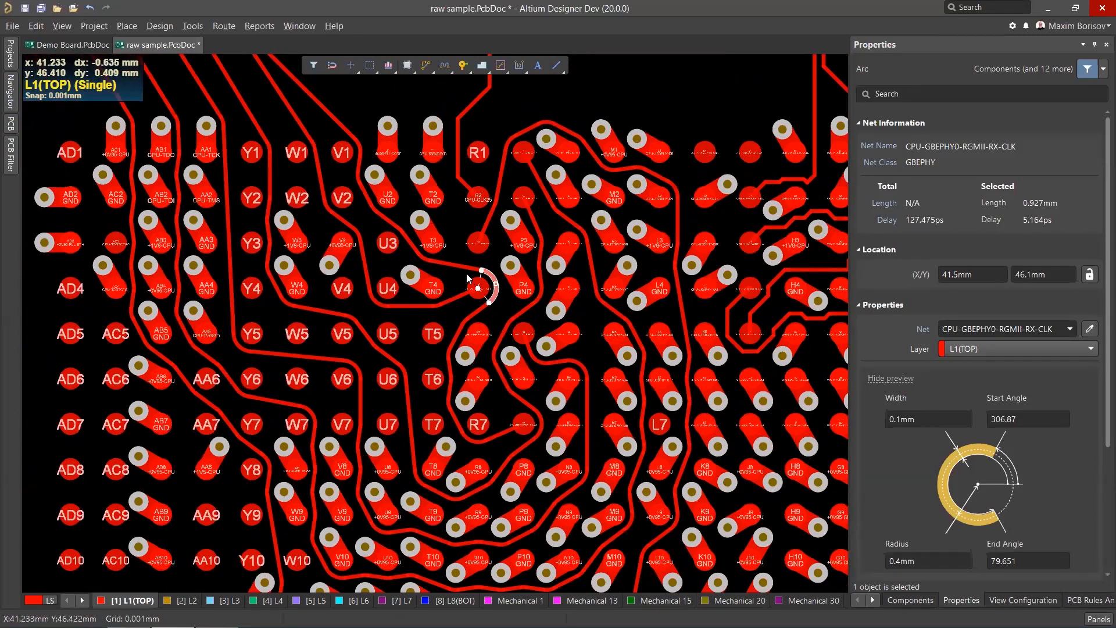
scroll(466, 273, down, 3)
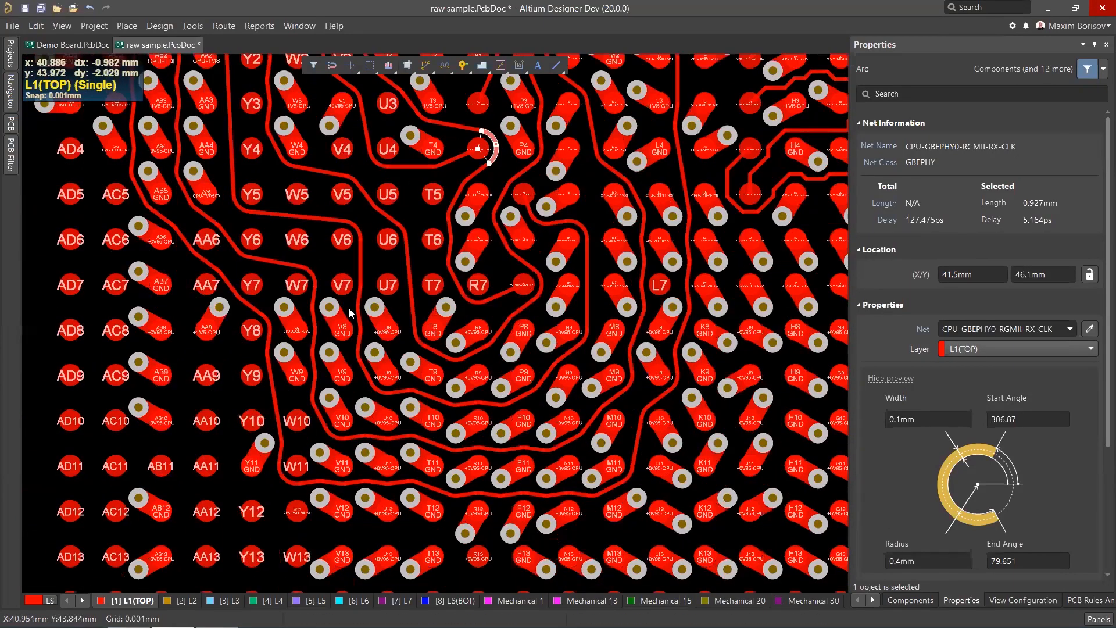
ctrl+scroll(413, 249, down, 5)
scroll(411, 247, down, 2)
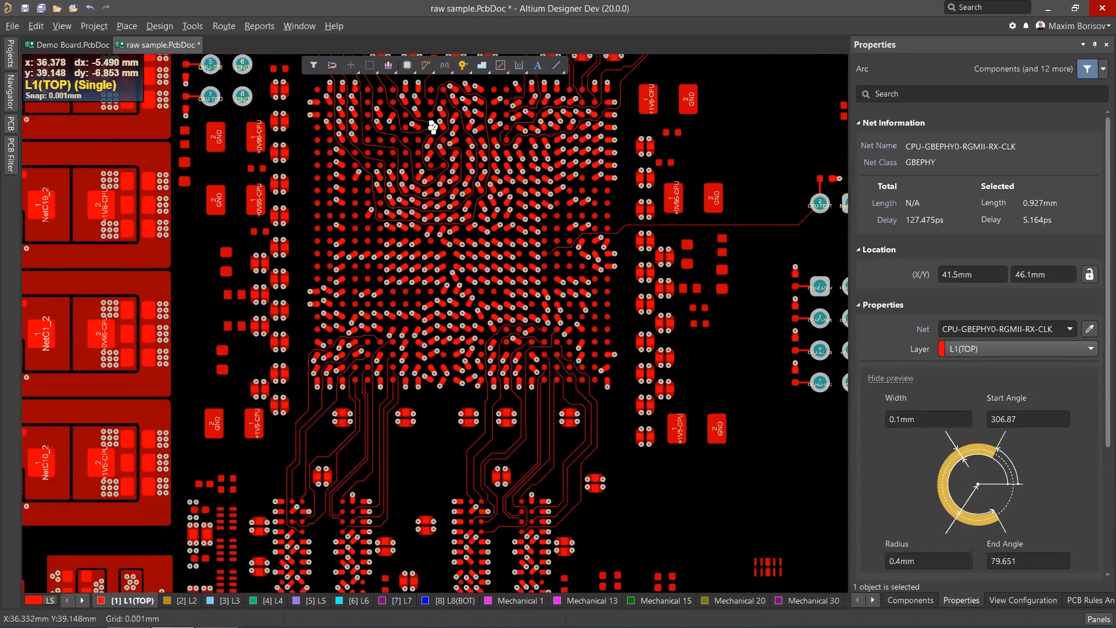
ctrl+scroll(395, 212, up, 2)
Open the Demo Board document in single-layer mode and select the entire CPU-DDR3-DM1 track.
click(73, 46)
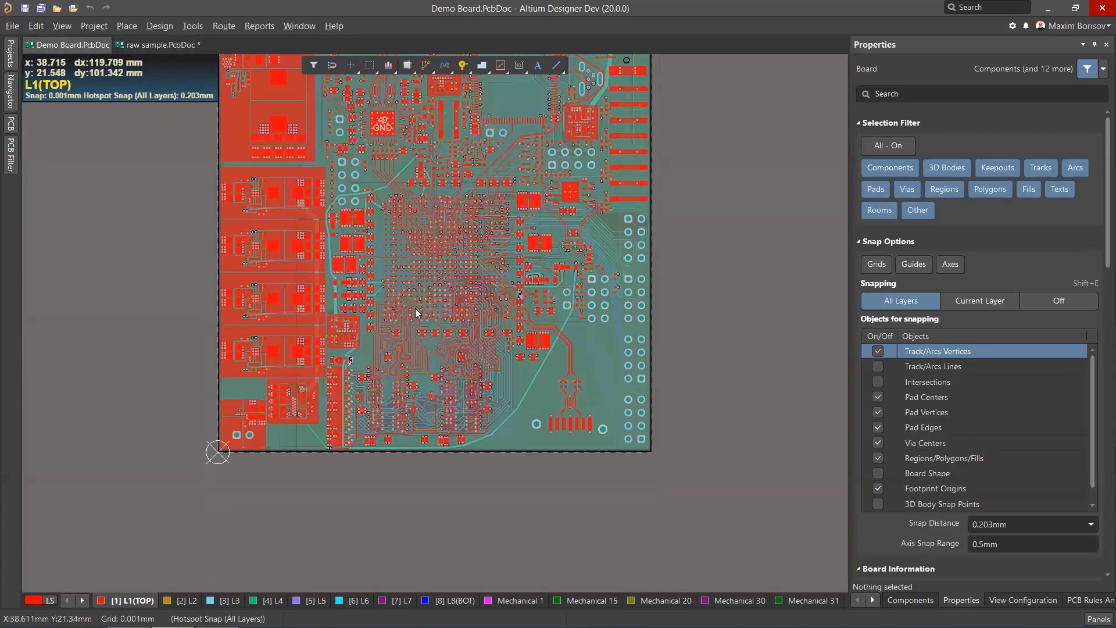
ctrl+scroll(421, 294, up, 4)
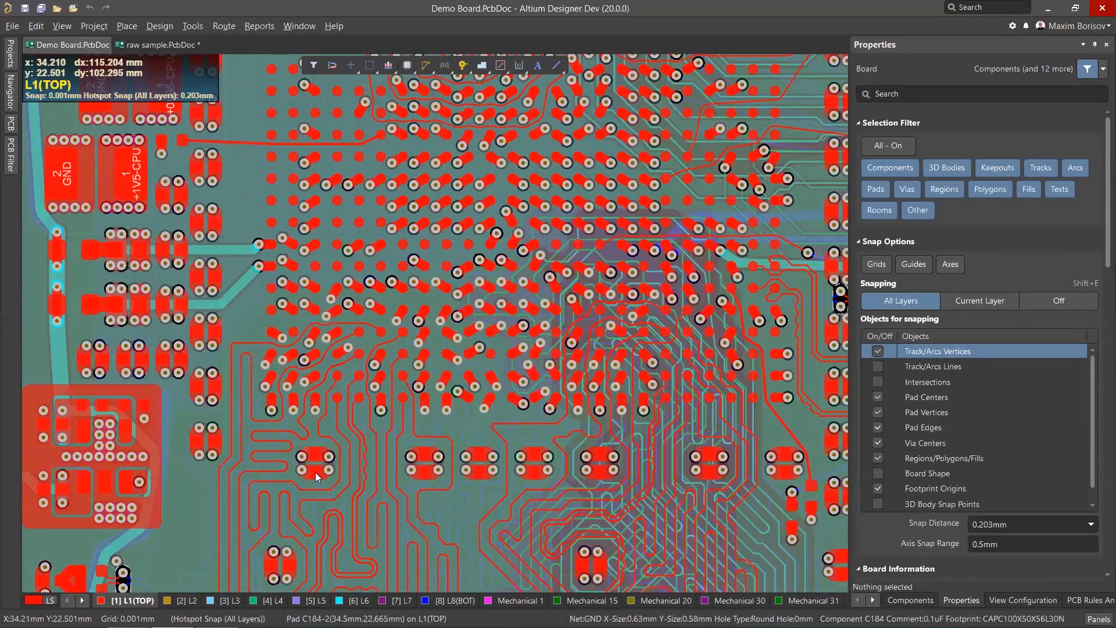
key(shift+s)
ctrl+scroll(350, 310, up, 3)
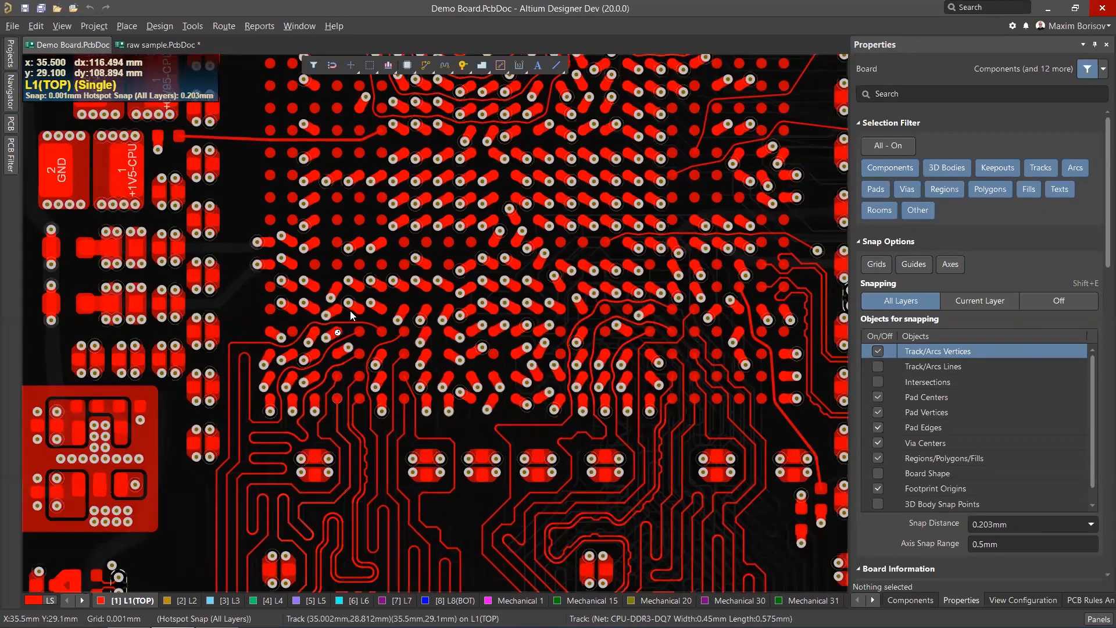
click(347, 312)
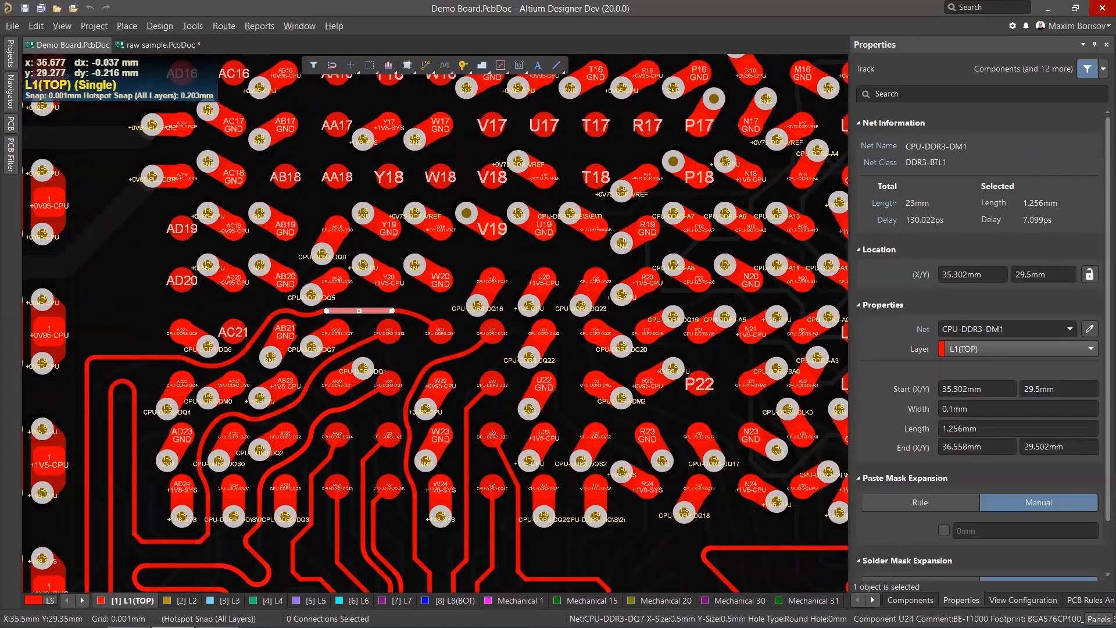
key(Tab)
Drag segments of the selected DM1 track slightly near the AC21 and AB21 pads to reshape its curved route.
ctrl+scroll(282, 304, up, 3)
middle_drag(283, 304, 283, 314)
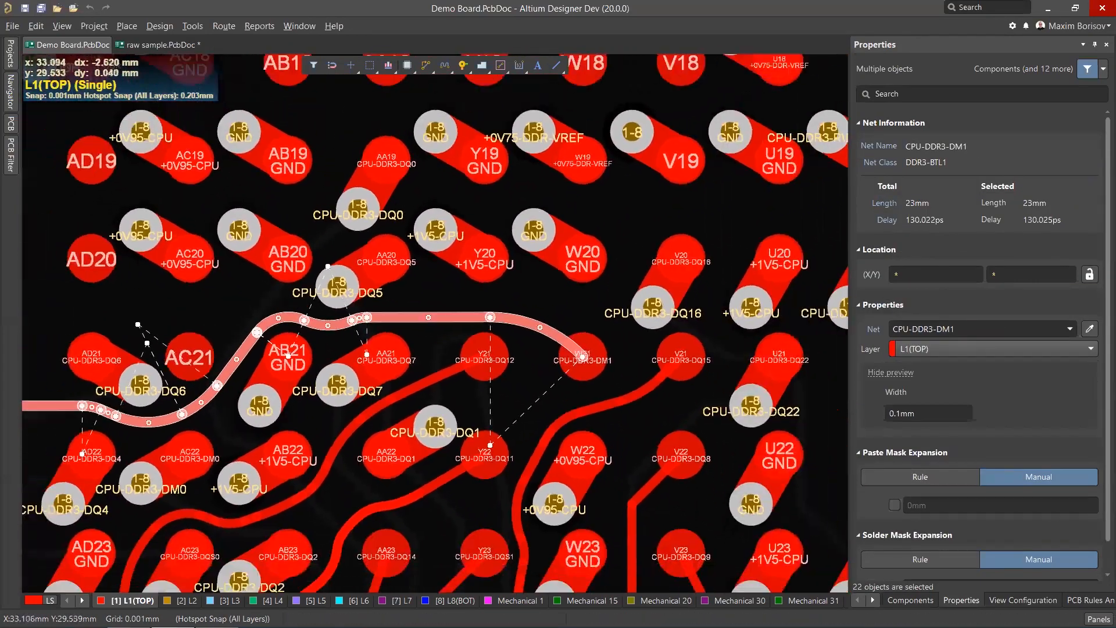
middle_drag(158, 311, 158, 291)
ctrl+scroll(140, 335, up, 1)
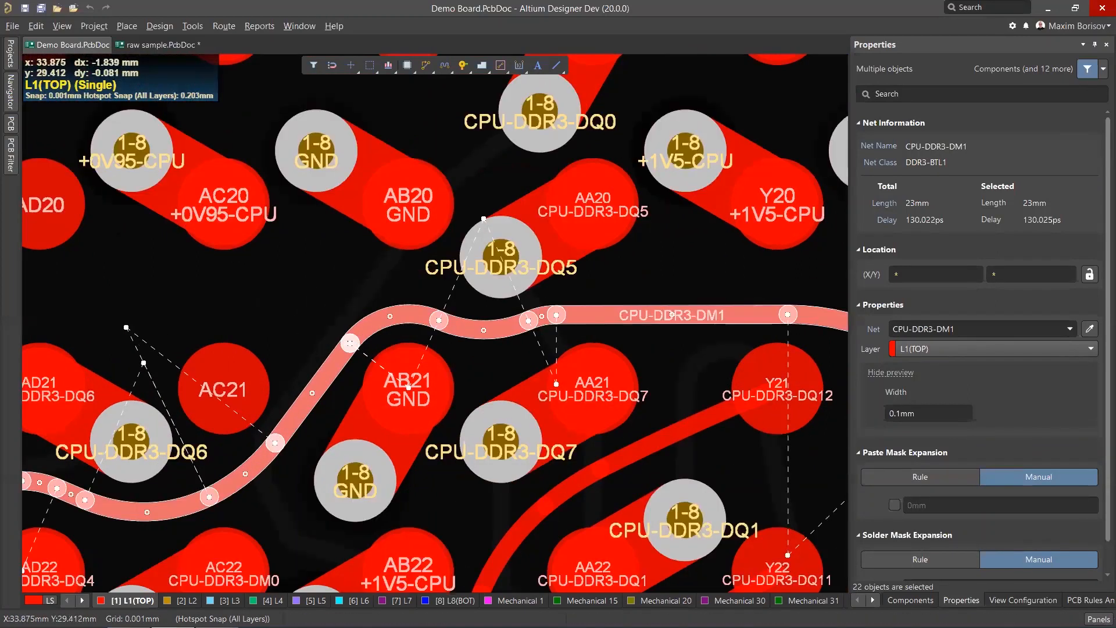
ctrl+scroll(289, 329, down, 2)
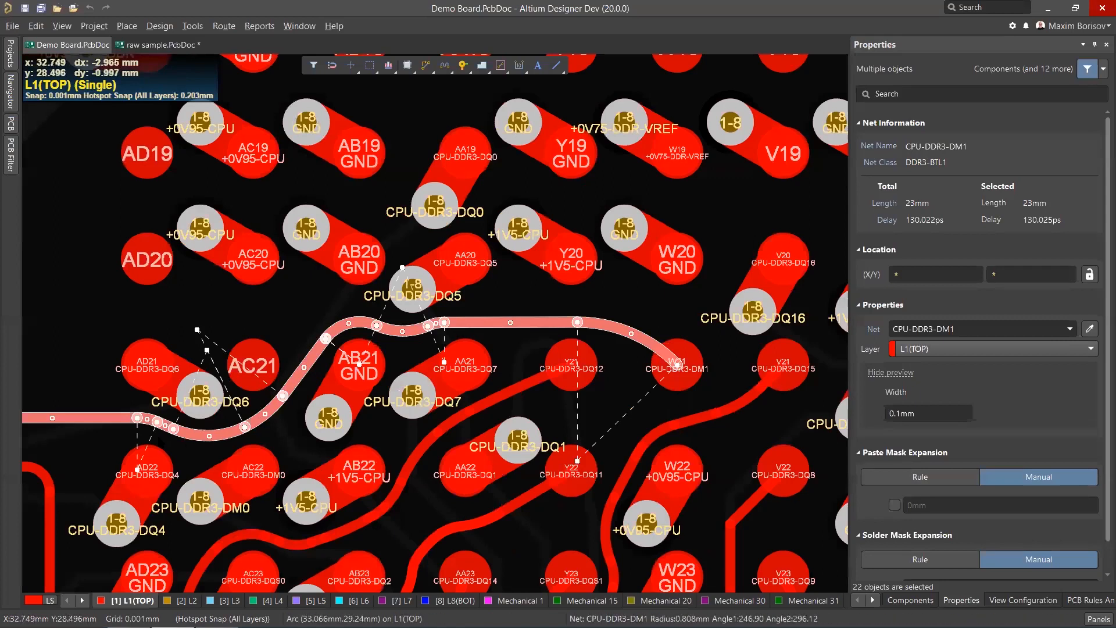
middle_drag(142, 358, 142, 340)
middle_drag(217, 384, 217, 397)
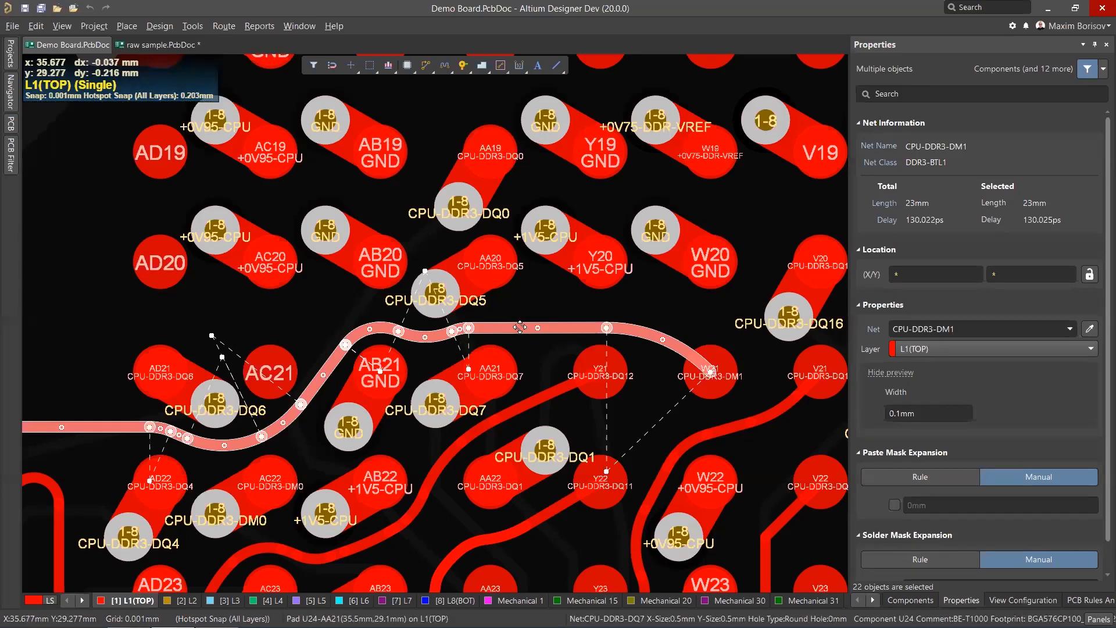
ctrl+scroll(535, 328, up, 2)
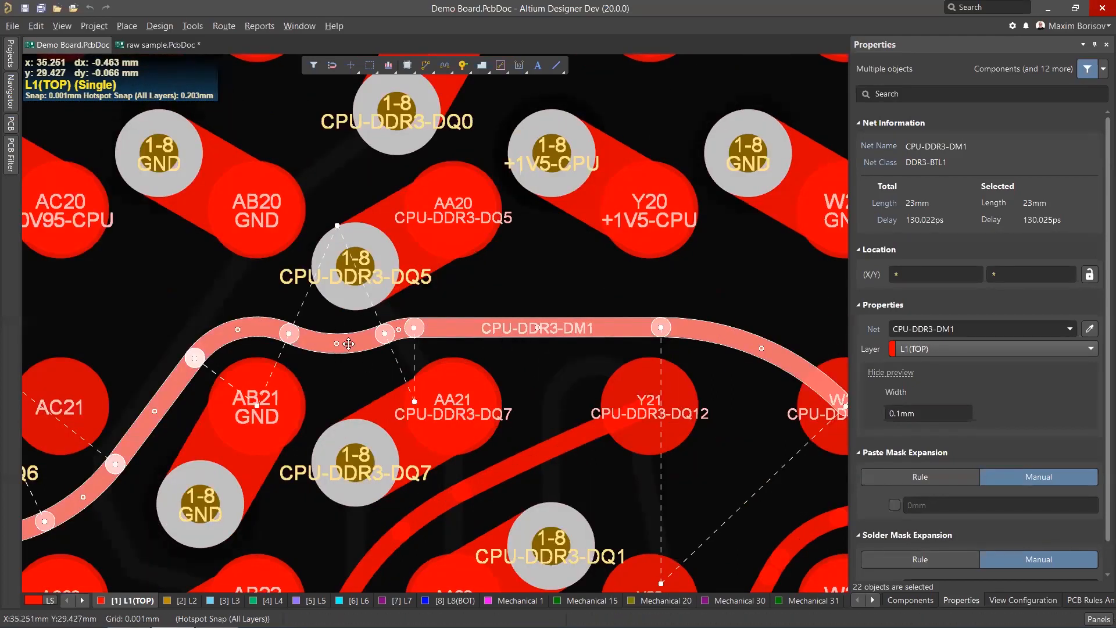
ctrl+scroll(385, 328, down, 3)
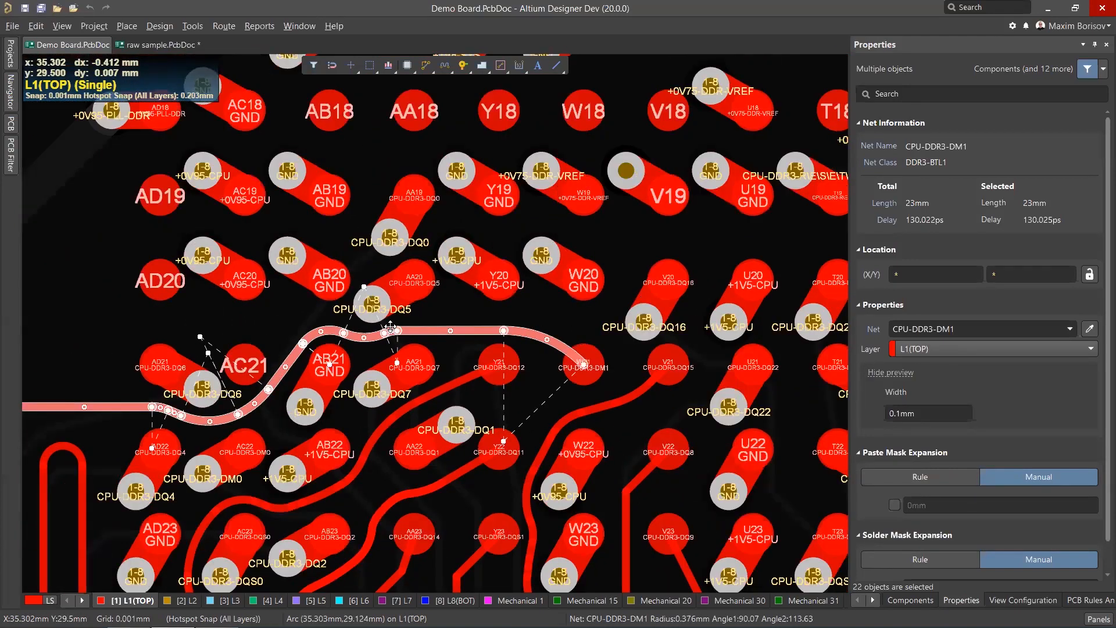
ctrl+scroll(230, 431, up, 2)
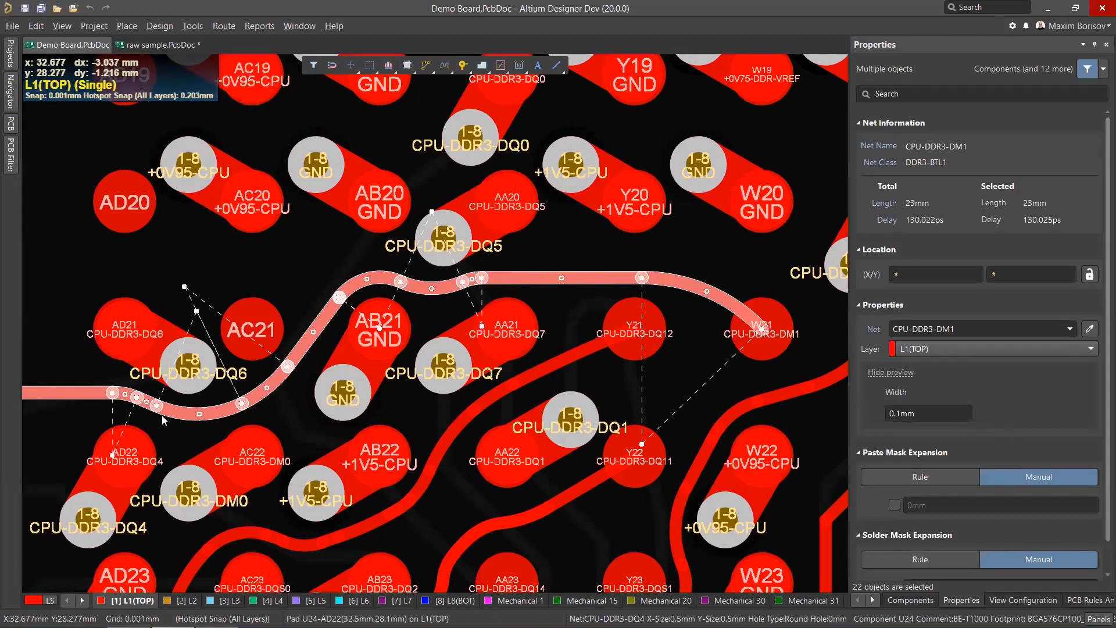
ctrl+scroll(161, 415, up, 1)
ctrl+scroll(262, 402, down, 1)
ctrl+scroll(261, 402, down, 3)
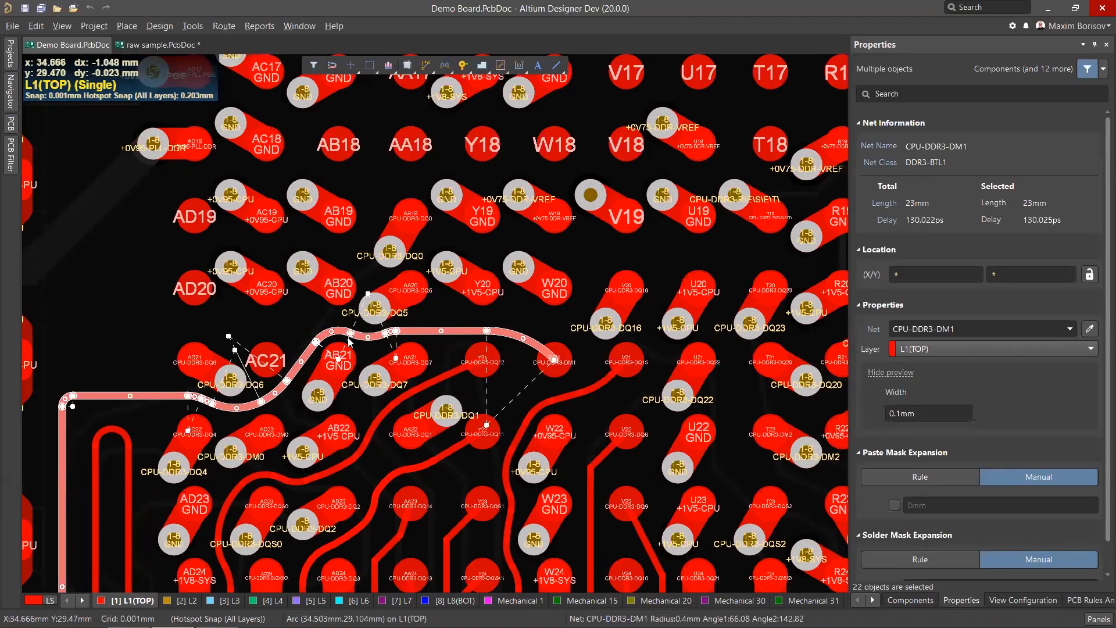
Return to the raw sample board and clear the selection of the glossed arc.
click(160, 45)
ctrl+scroll(393, 260, down, 2)
ctrl+scroll(447, 232, up, 5)
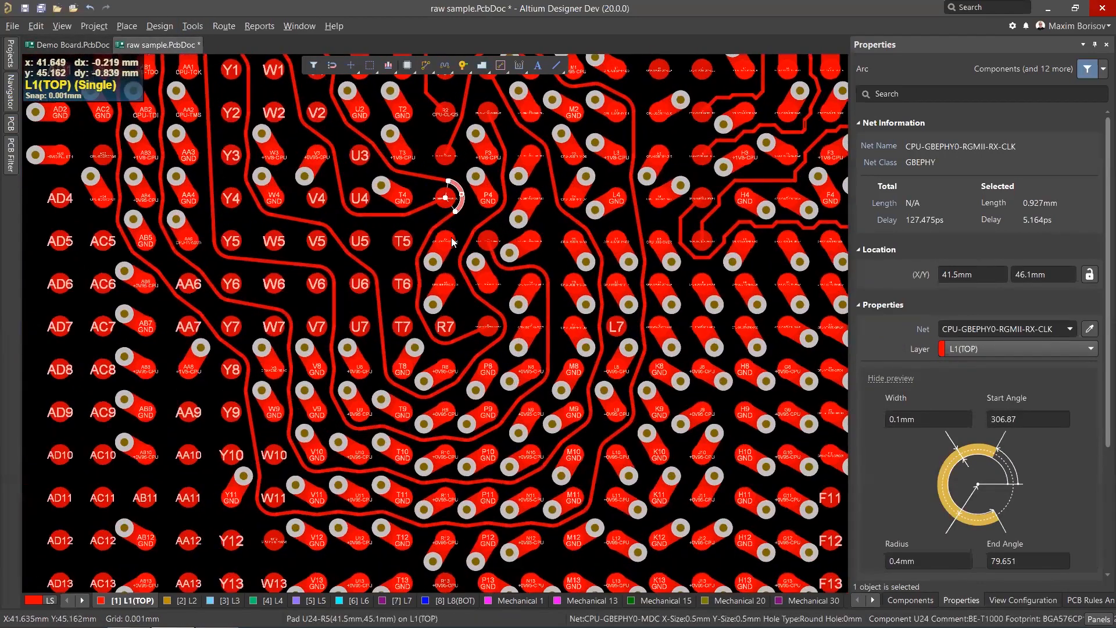
ctrl+scroll(452, 240, up, 1)
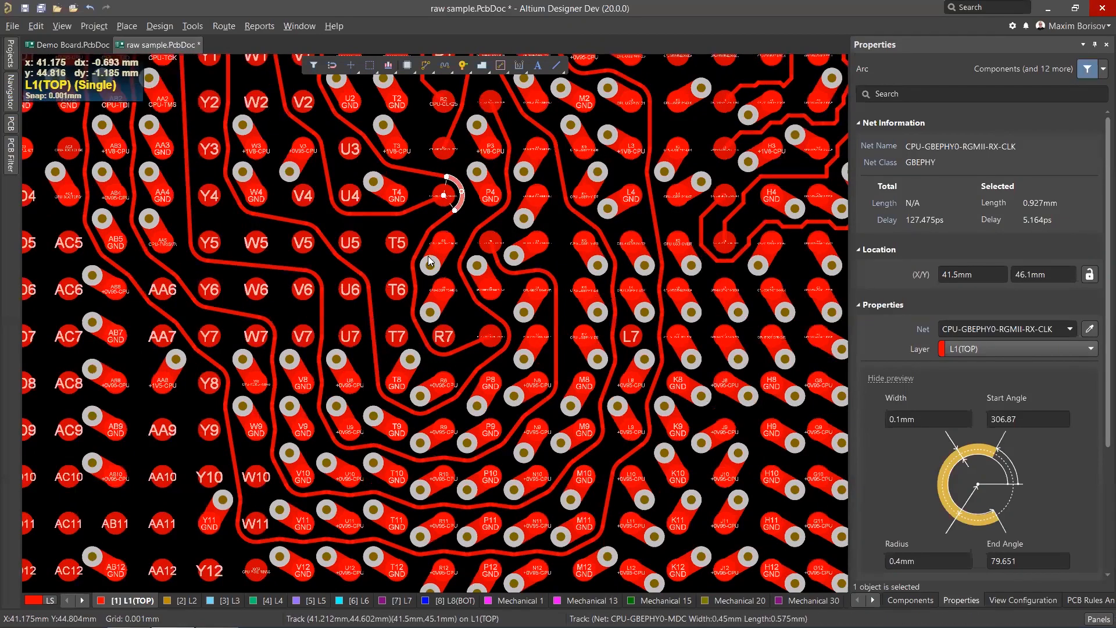
scroll(428, 256, up, 2)
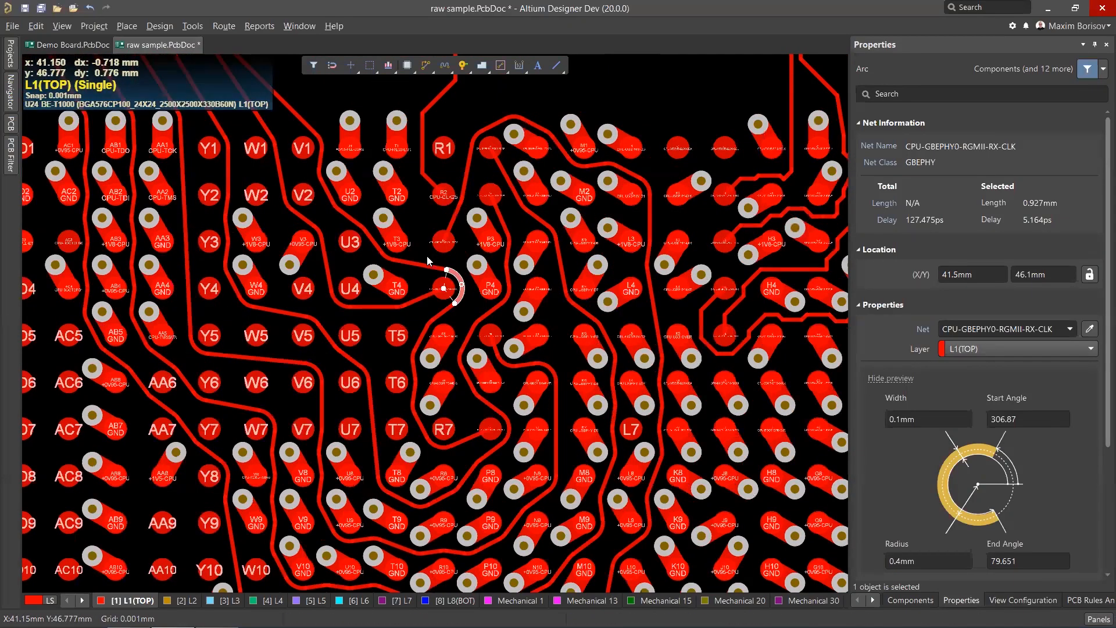
ctrl+scroll(389, 255, down, 2)
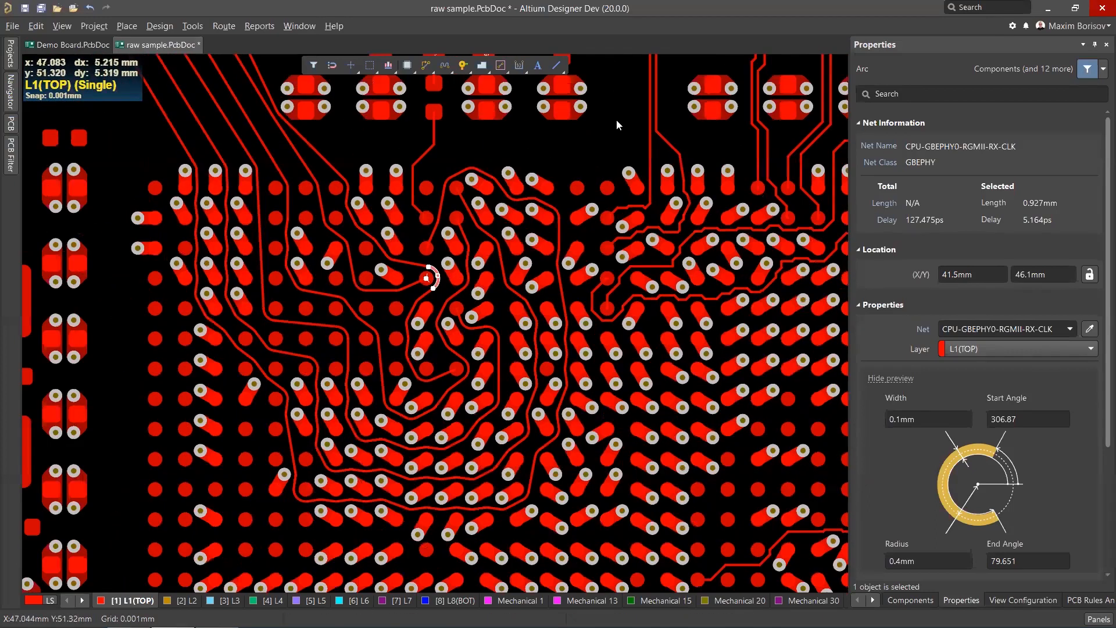
click(622, 117)
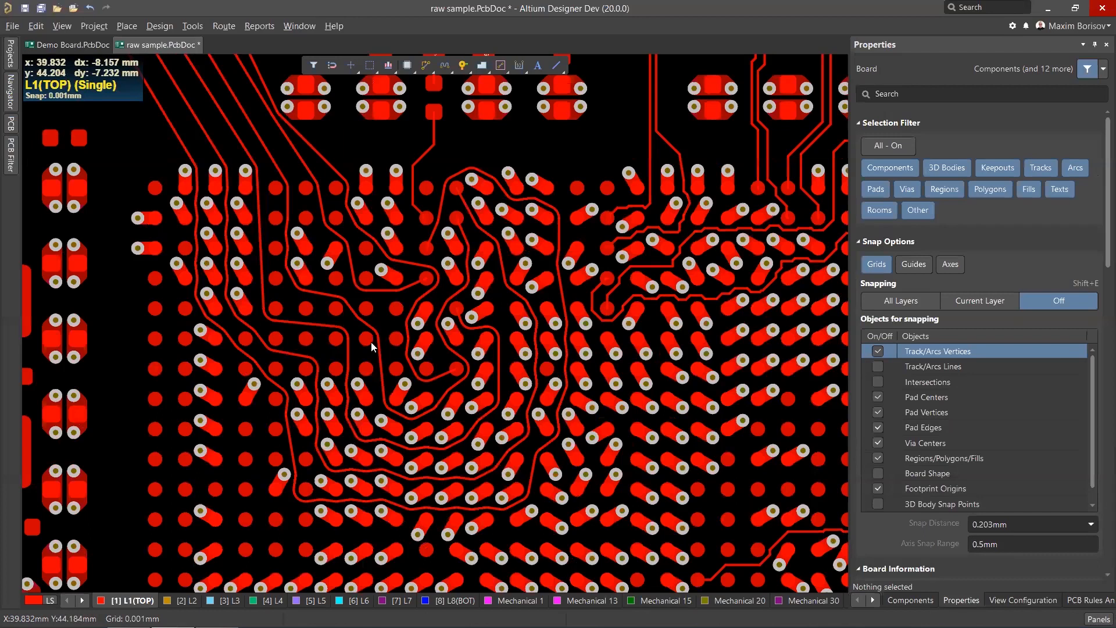
Examine the routed escape traces around the BGA pads at different zoom levels.
ctrl+scroll(280, 467, up, 2)
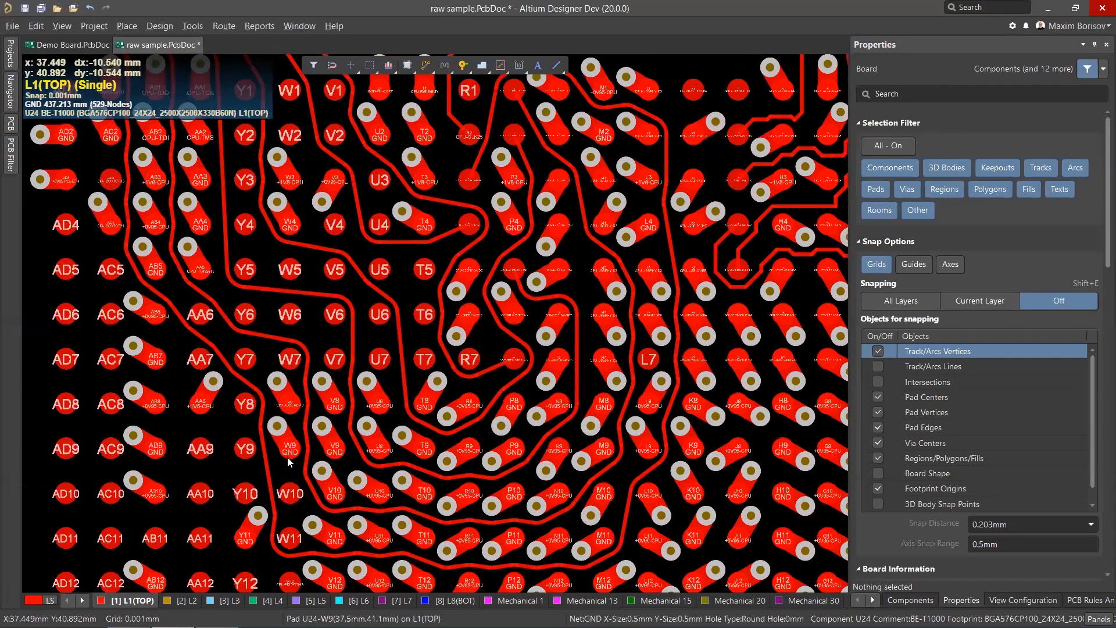
ctrl+scroll(265, 411, down, 1)
ctrl+scroll(265, 412, down, 2)
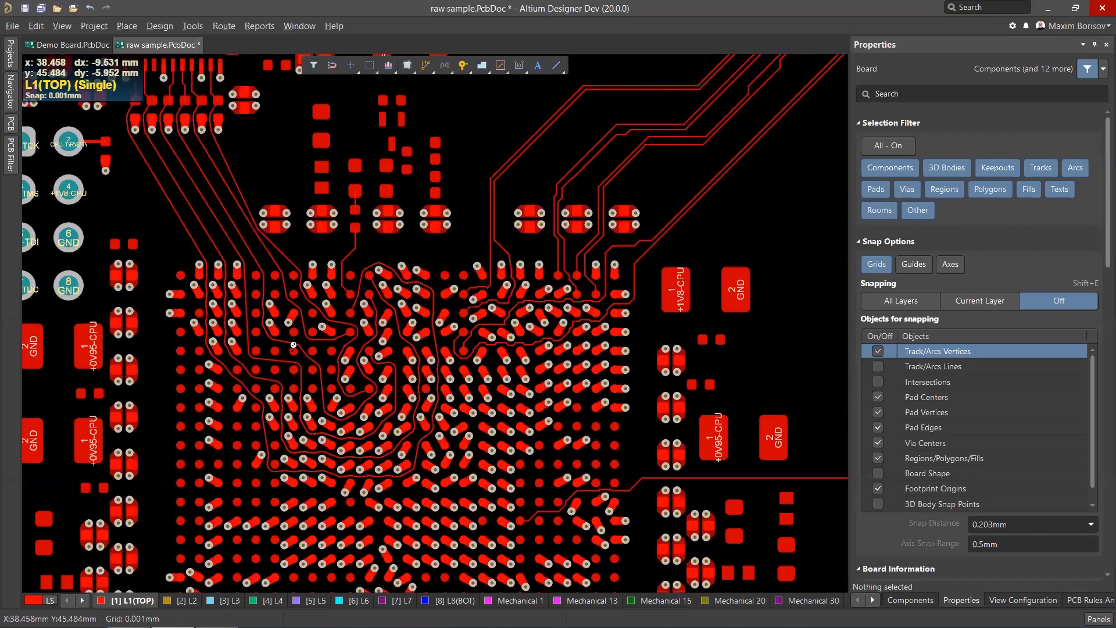
ctrl+scroll(291, 342, up, 1)
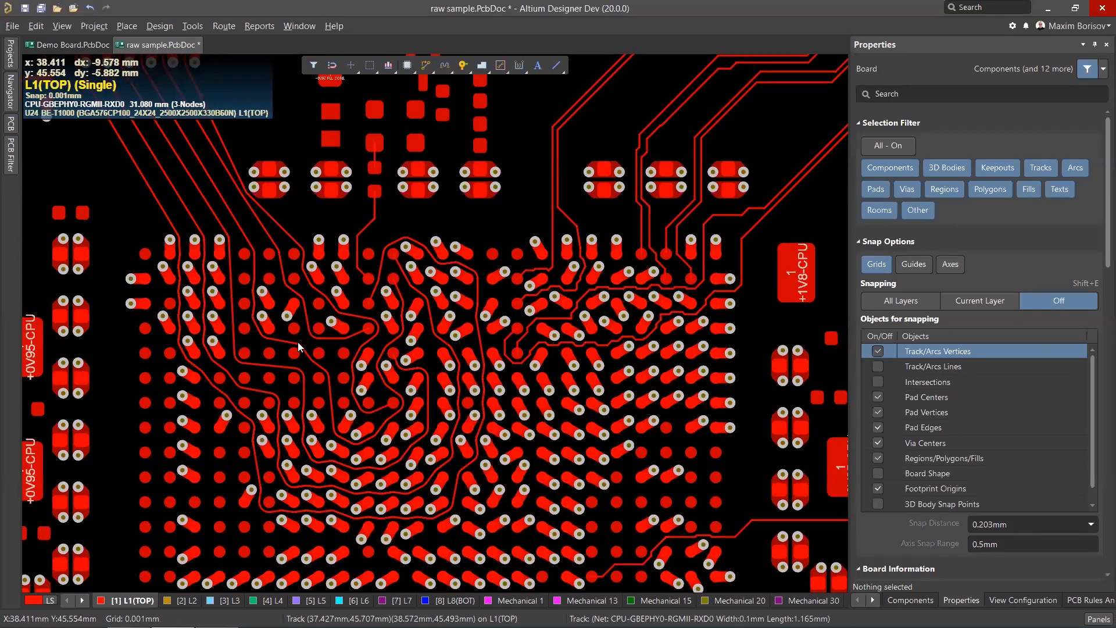
scroll(297, 342, down, 2)
ctrl+scroll(329, 353, up, 1)
ctrl+scroll(330, 353, up, 1)
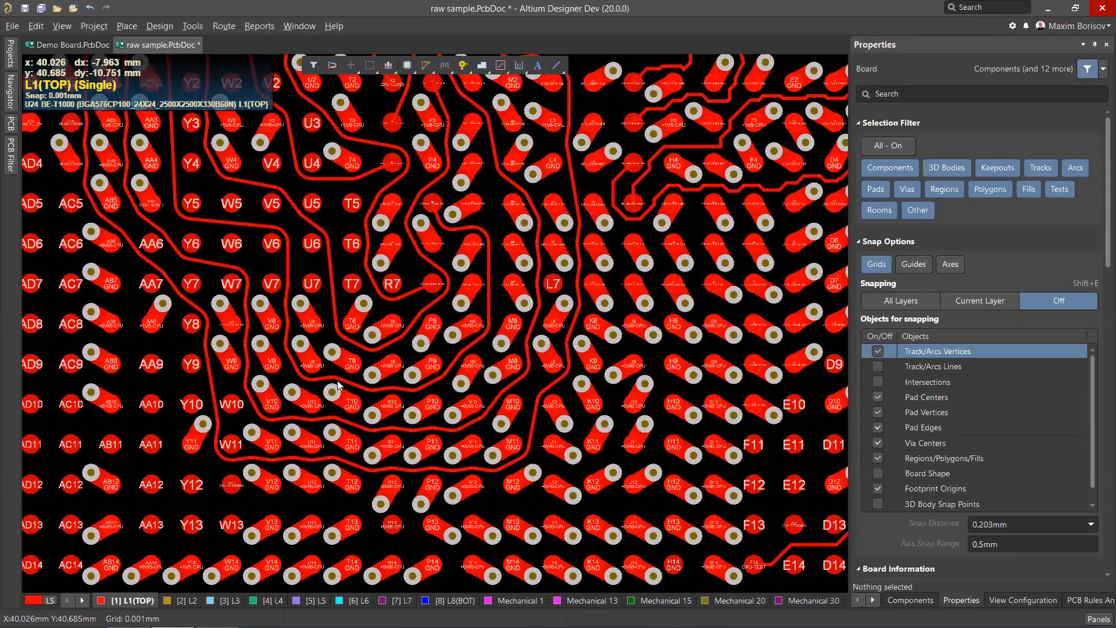
scroll(338, 385, up, 2)
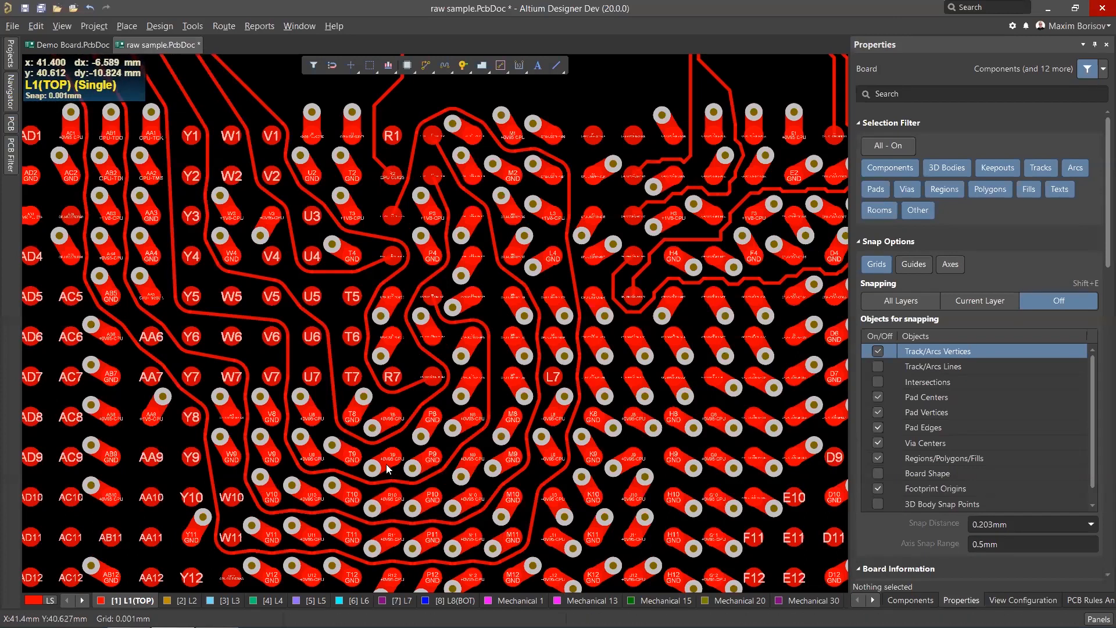
ctrl+scroll(476, 243, up, 1)
ctrl+scroll(476, 243, up, 2)
ctrl+scroll(473, 244, down, 4)
ctrl+scroll(470, 244, up, 2)
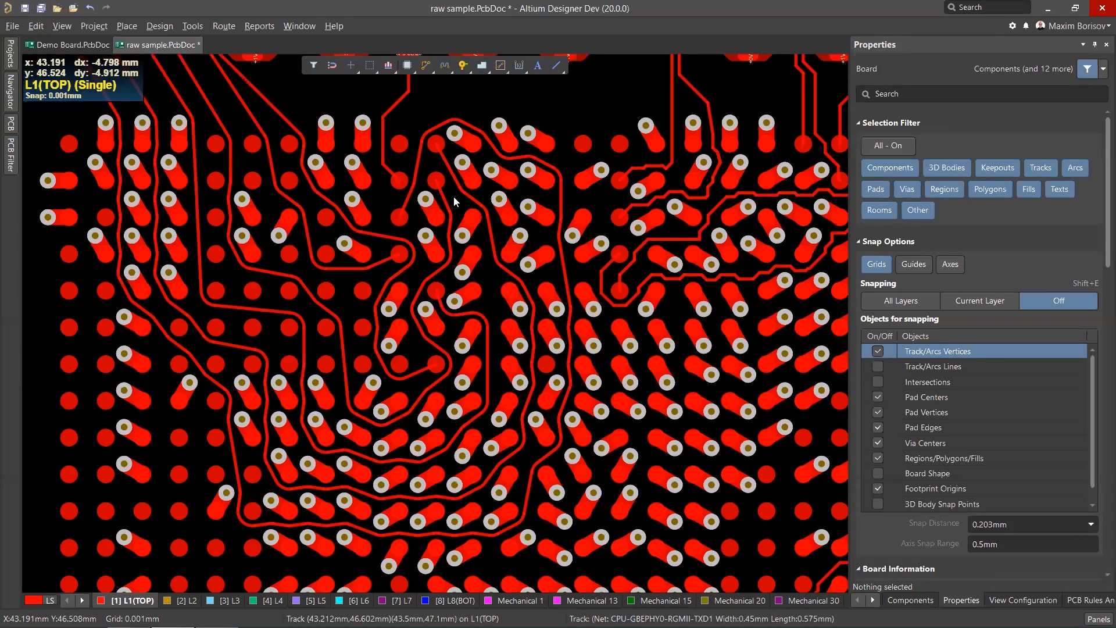
ctrl+scroll(460, 238, up, 2)
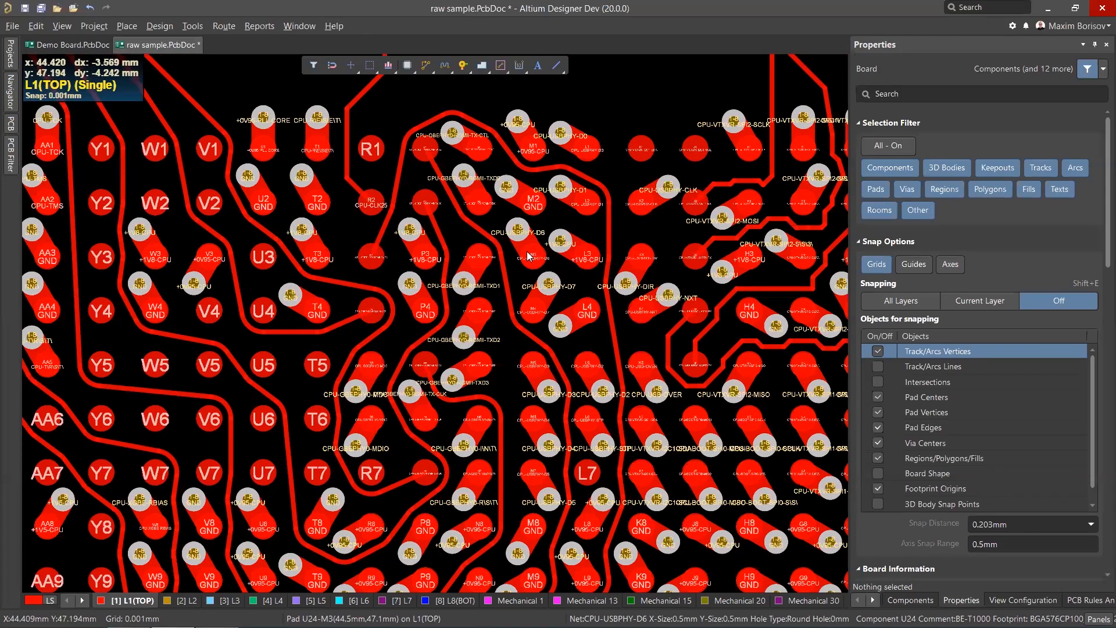
scroll(409, 320, down, 3)
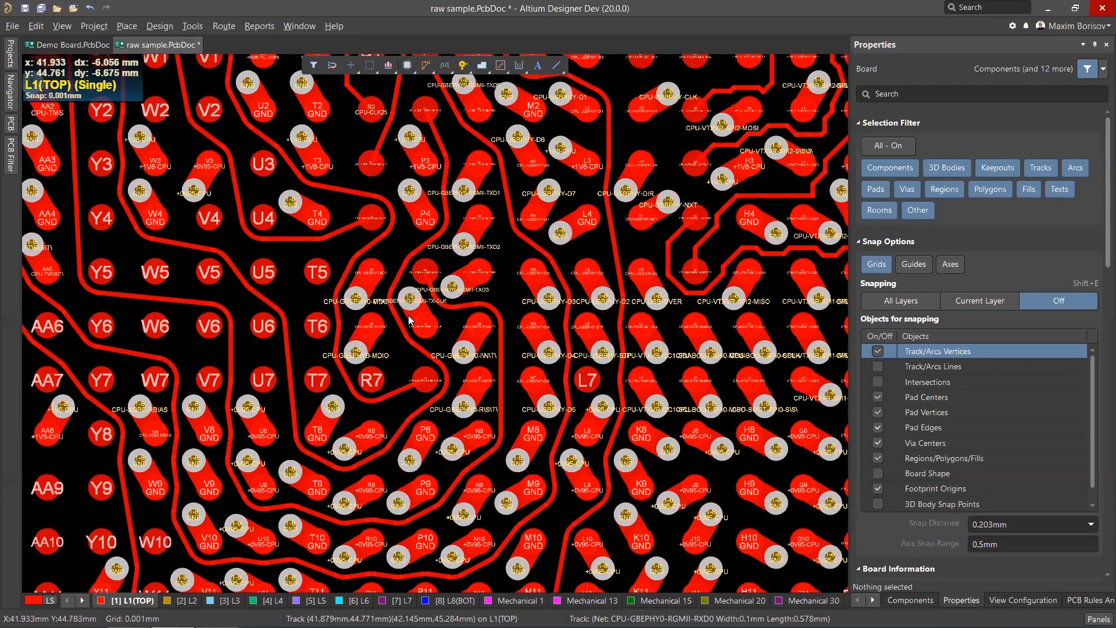
ctrl+scroll(409, 320, up, 3)
ctrl+scroll(414, 436, down, 2)
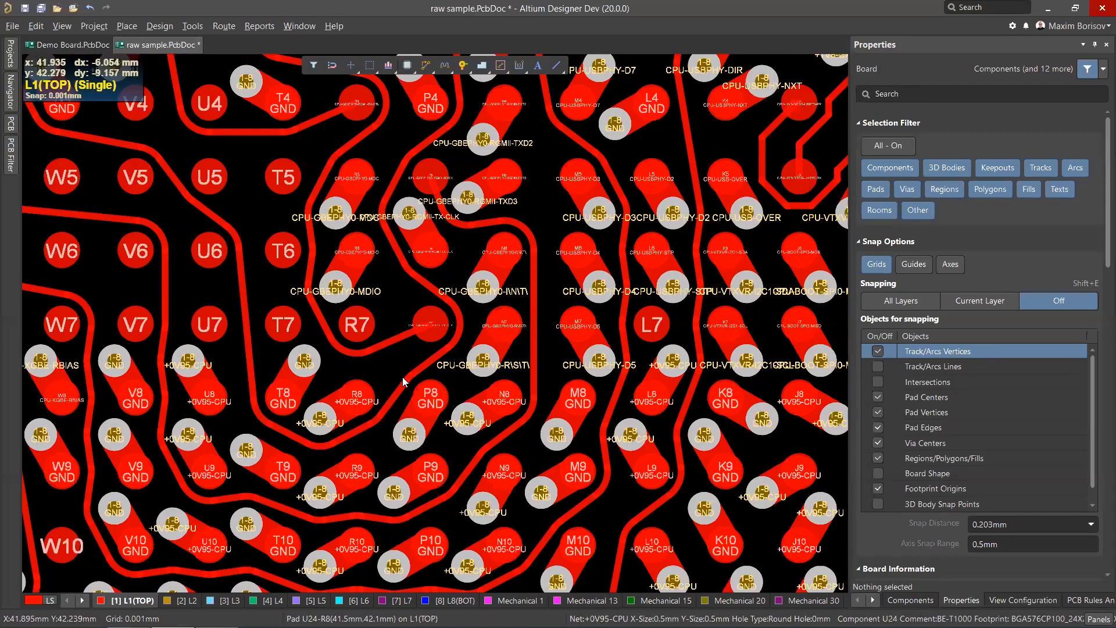
ctrl+scroll(337, 341, down, 2)
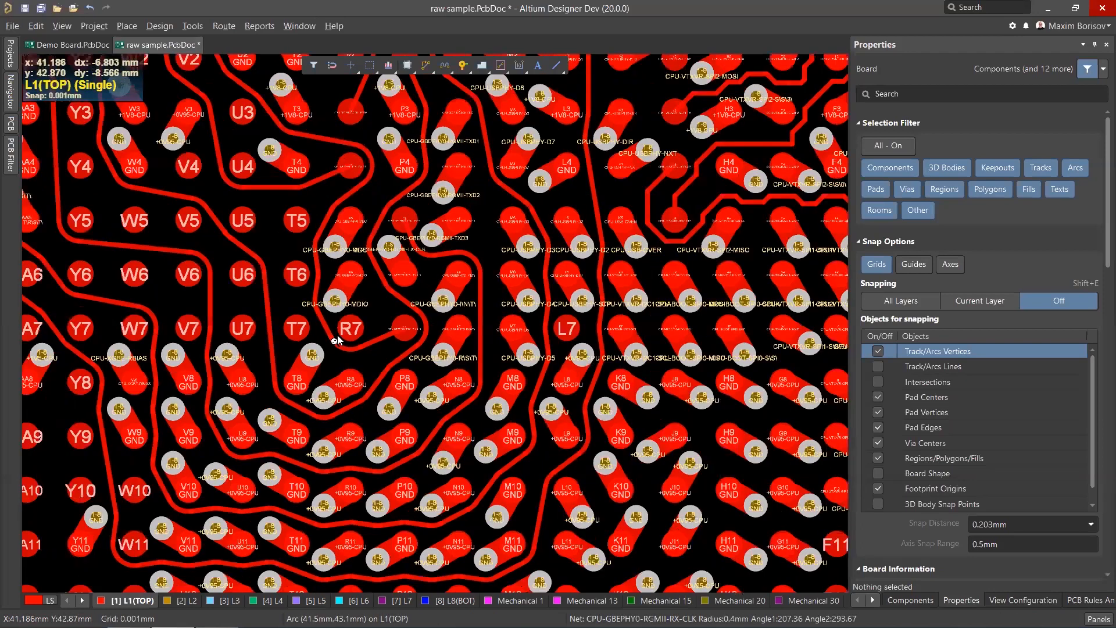
ctrl+scroll(337, 341, down, 2)
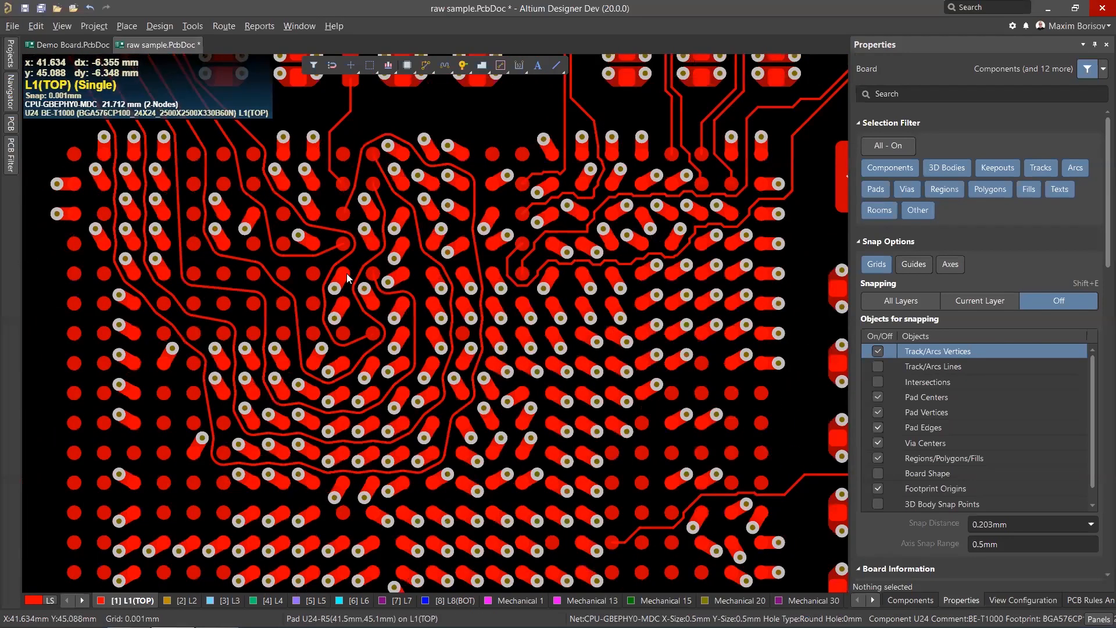
Switch to the Demo Board document and clear the current selection.
click(76, 44)
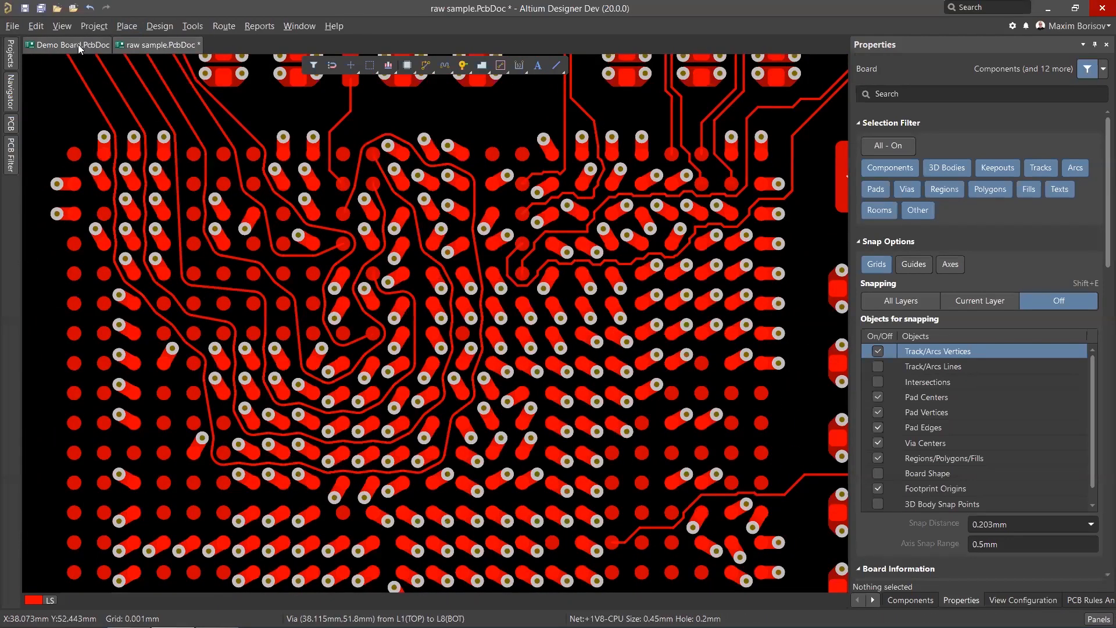
ctrl+scroll(411, 224, down, 2)
key(shift+c)
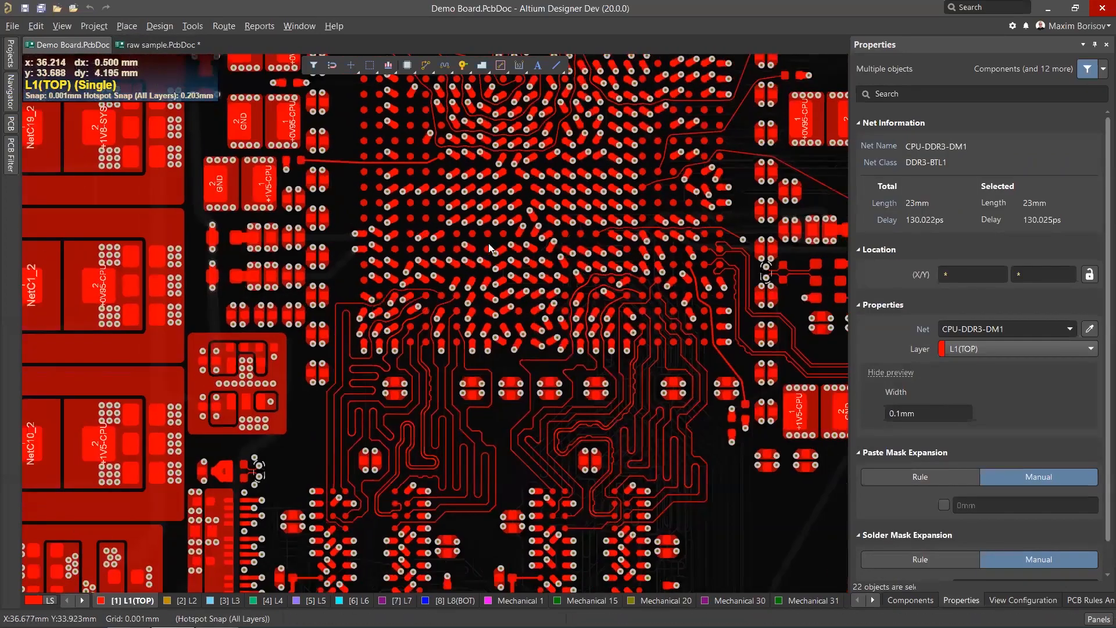
Examine the top-layer escape routing around the BGA and inspect a via near pad Y19.
scroll(545, 251, up, 3)
scroll(544, 250, up, 1)
ctrl+scroll(546, 252, down, 2)
ctrl+scroll(653, 287, up, 2)
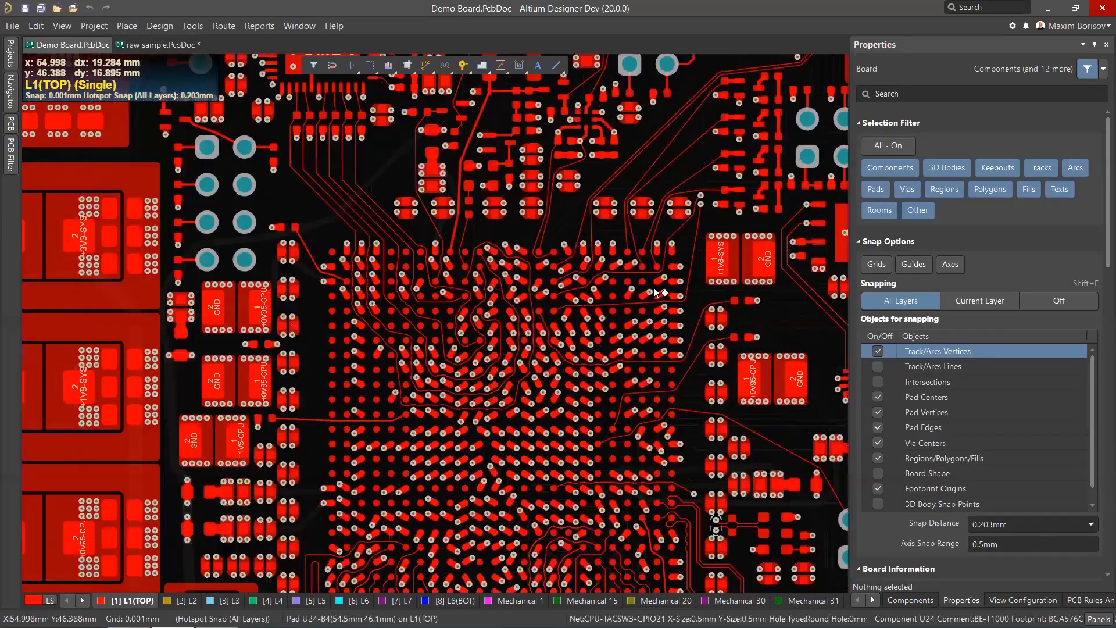
scroll(639, 289, down, 2)
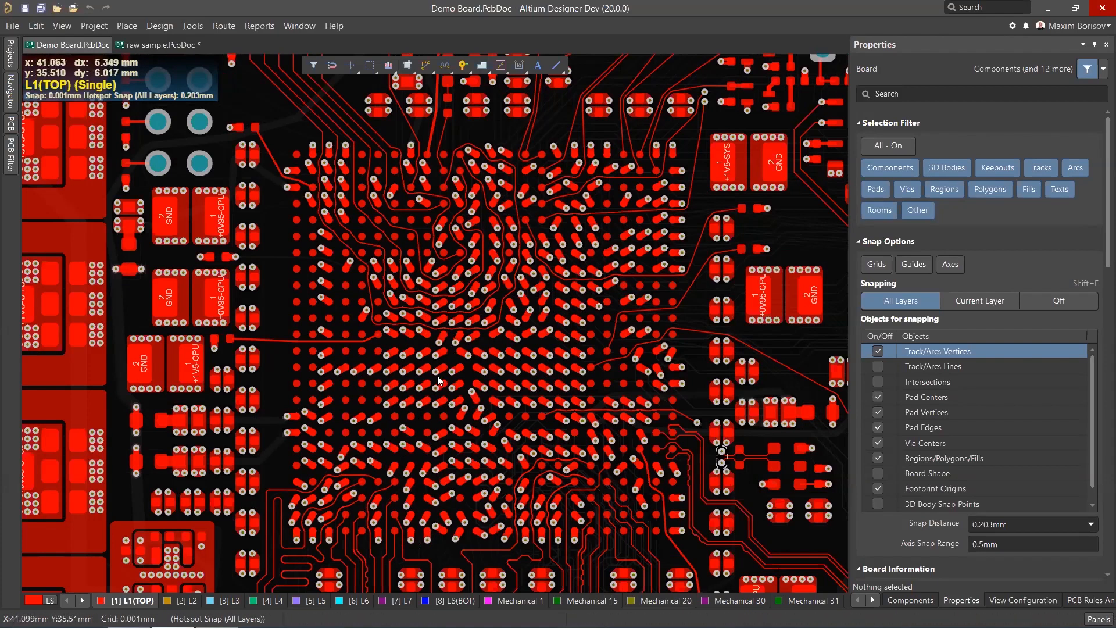
scroll(492, 356, down, 2)
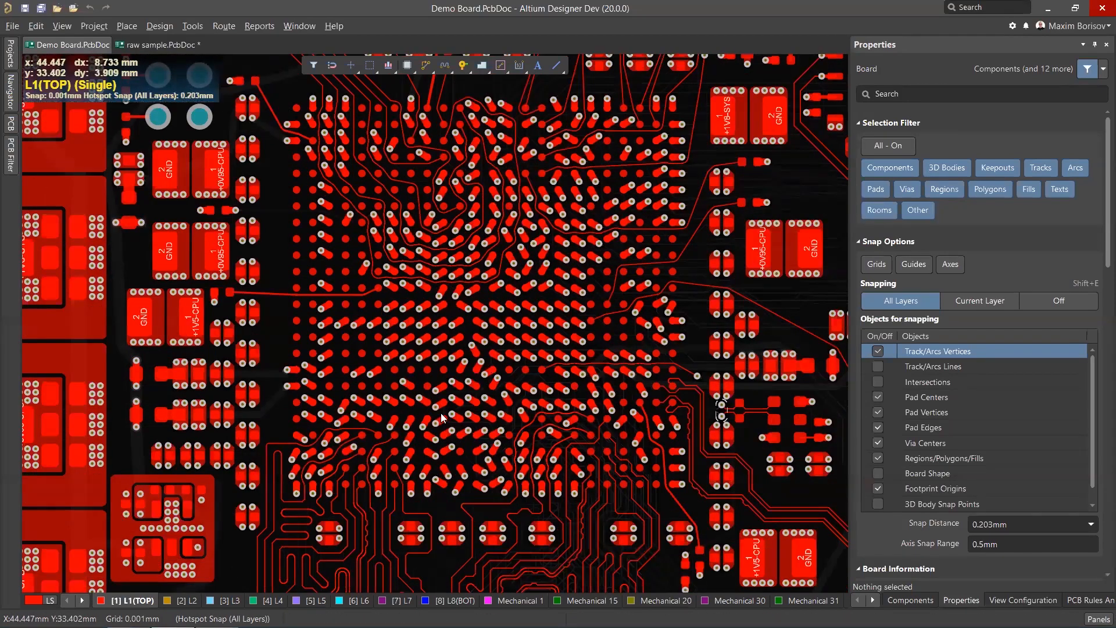
ctrl+scroll(394, 462, up, 2)
ctrl+scroll(355, 279, up, 1)
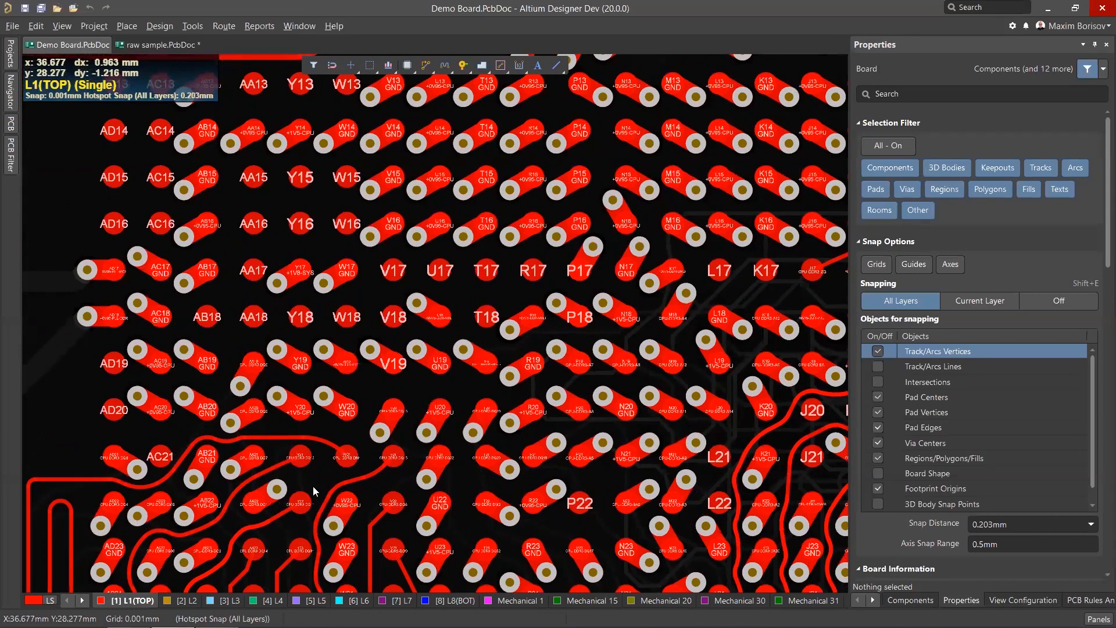
ctrl+scroll(321, 356, up, 2)
click(324, 351)
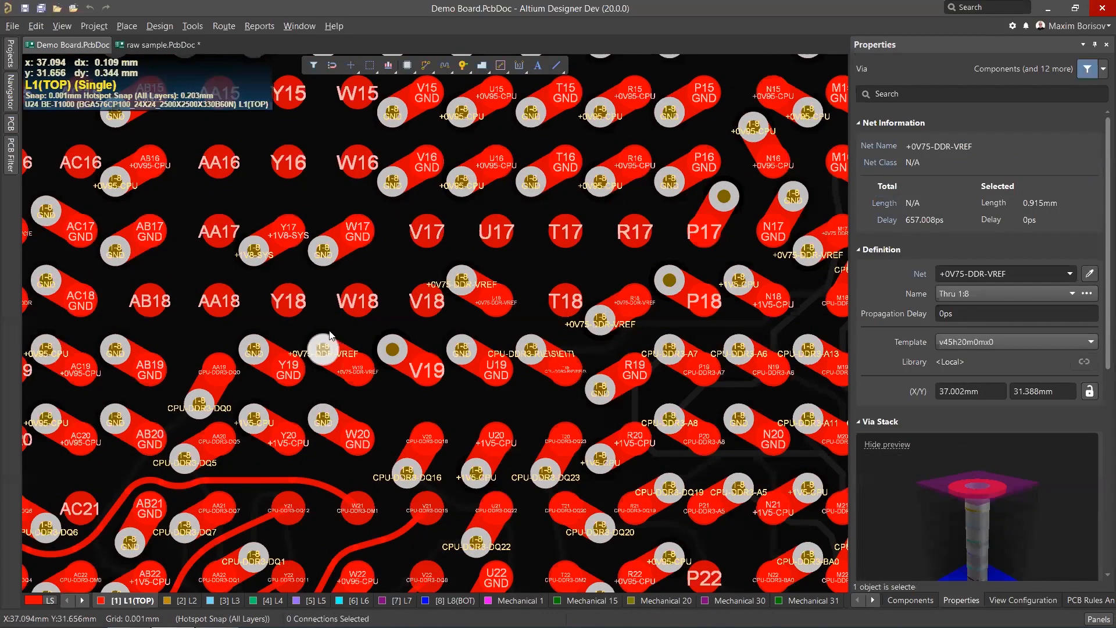
click(327, 325)
Examine the top-layer escape traces across the BGA at different zoom levels.
ctrl+scroll(324, 321, up, 1)
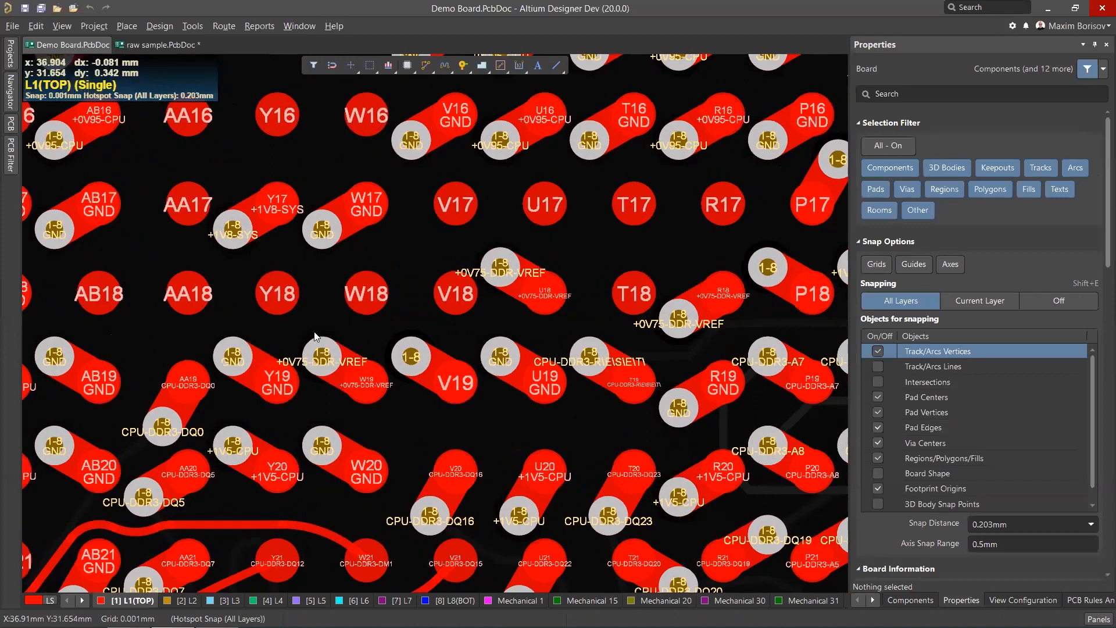
ctrl+scroll(336, 312, down, 3)
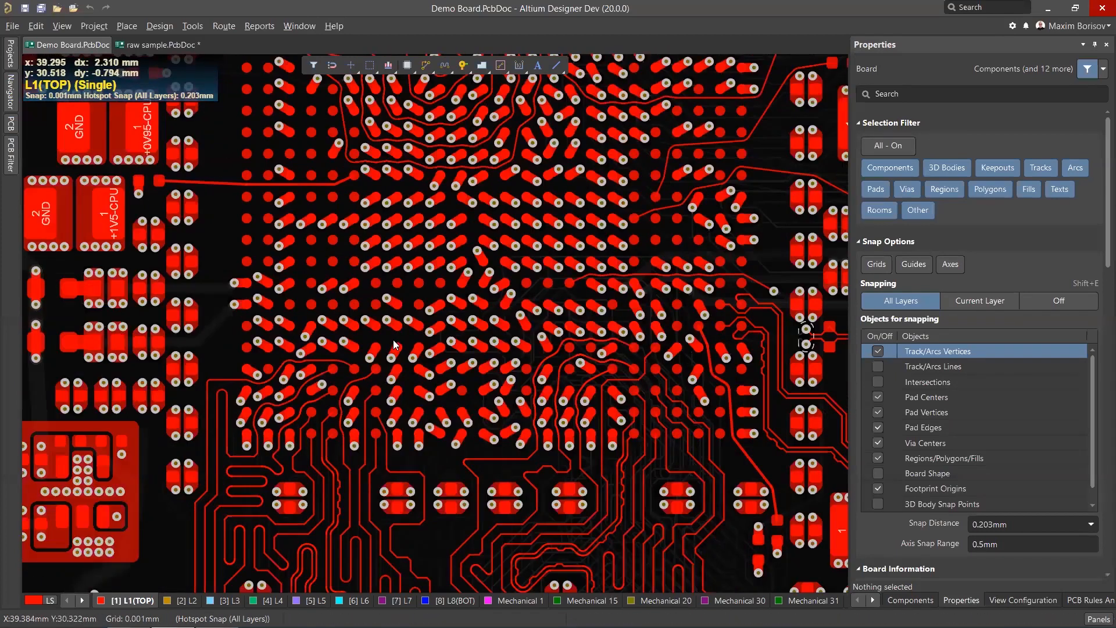
ctrl+scroll(346, 382, up, 2)
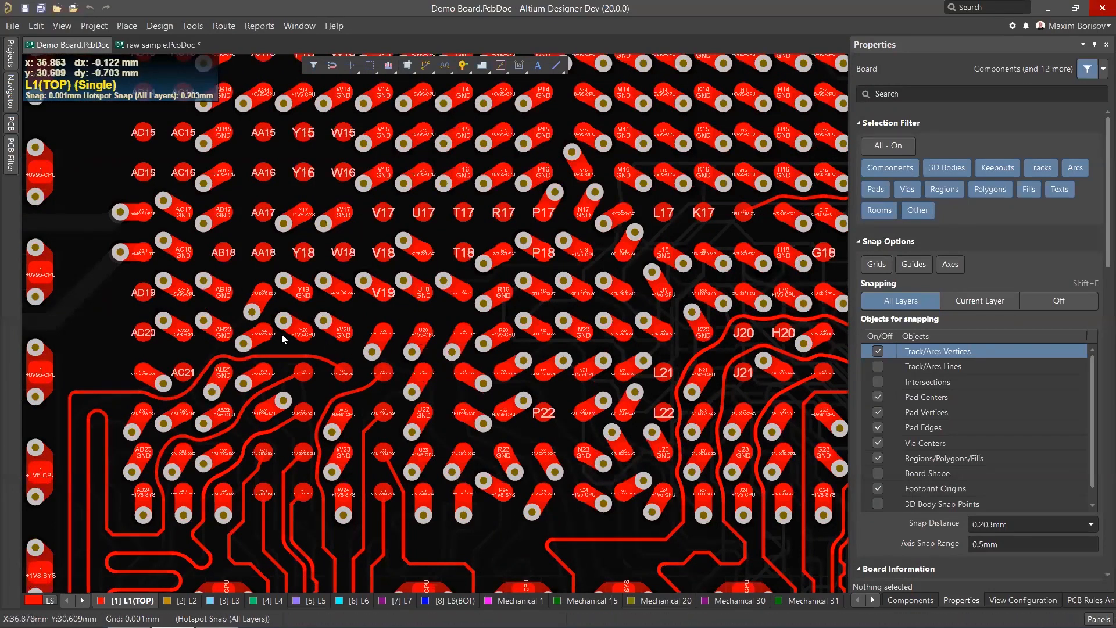
ctrl+scroll(334, 308, up, 2)
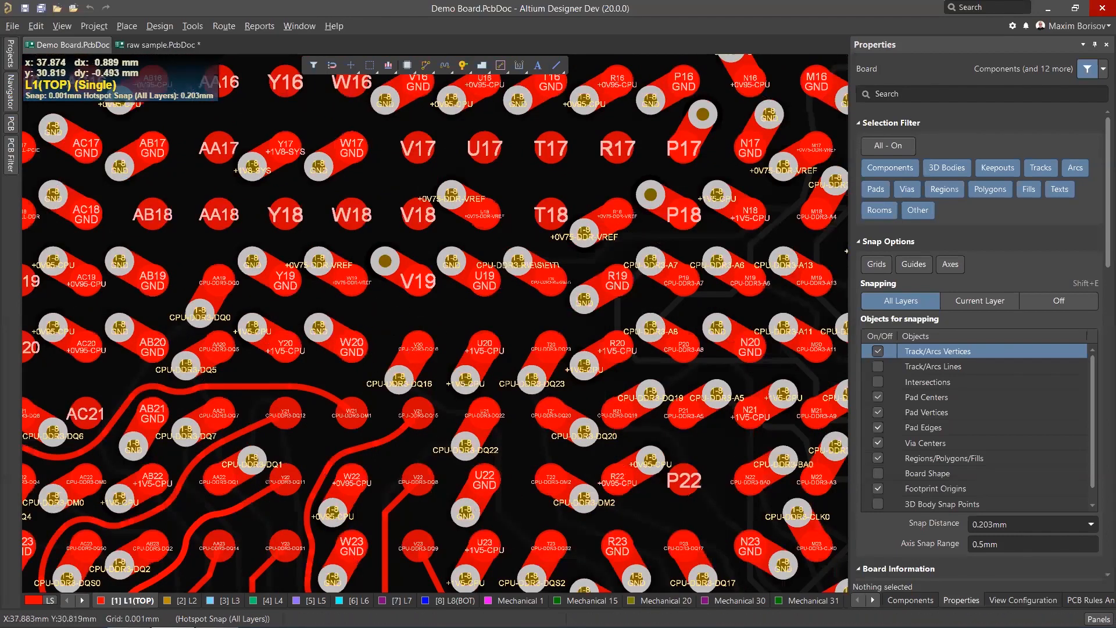
ctrl+scroll(390, 332, down, 3)
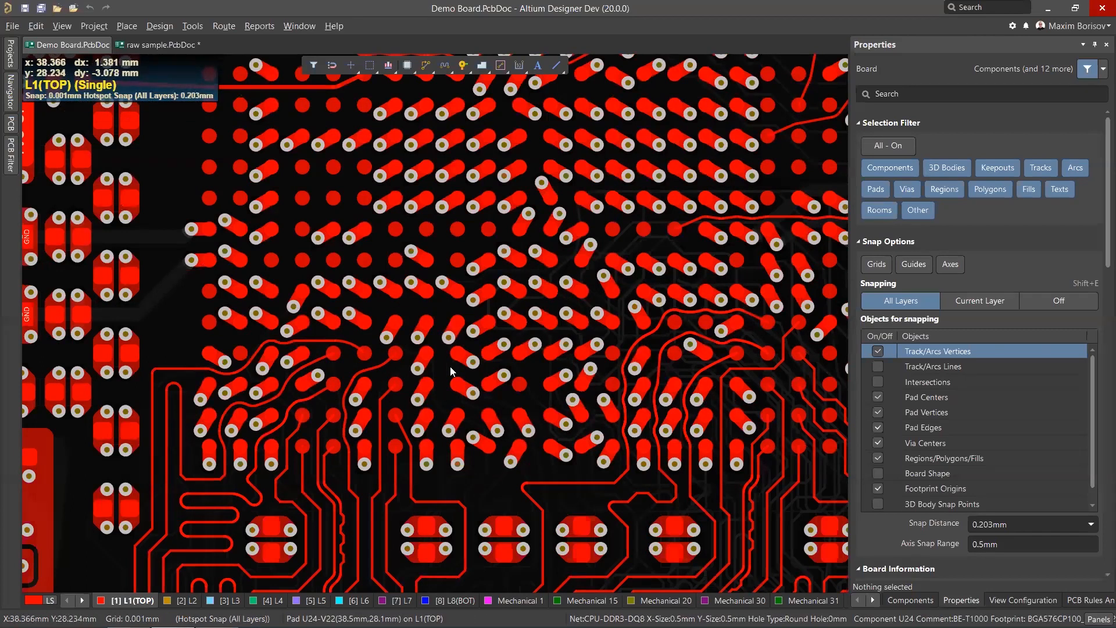
ctrl+scroll(450, 367, down, 2)
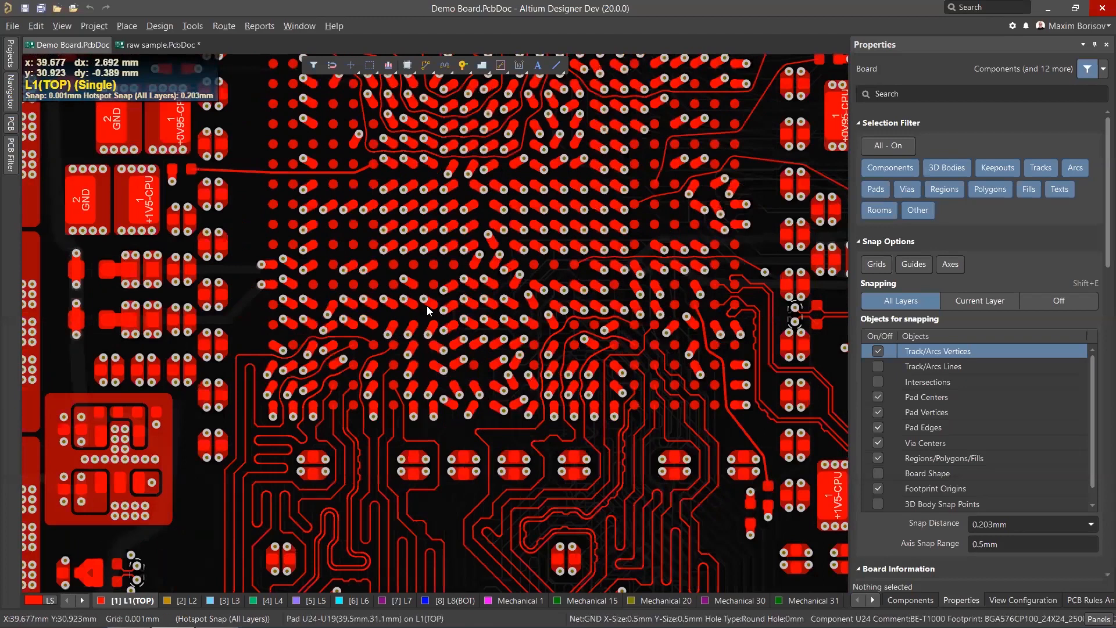
ctrl+scroll(465, 233, up, 2)
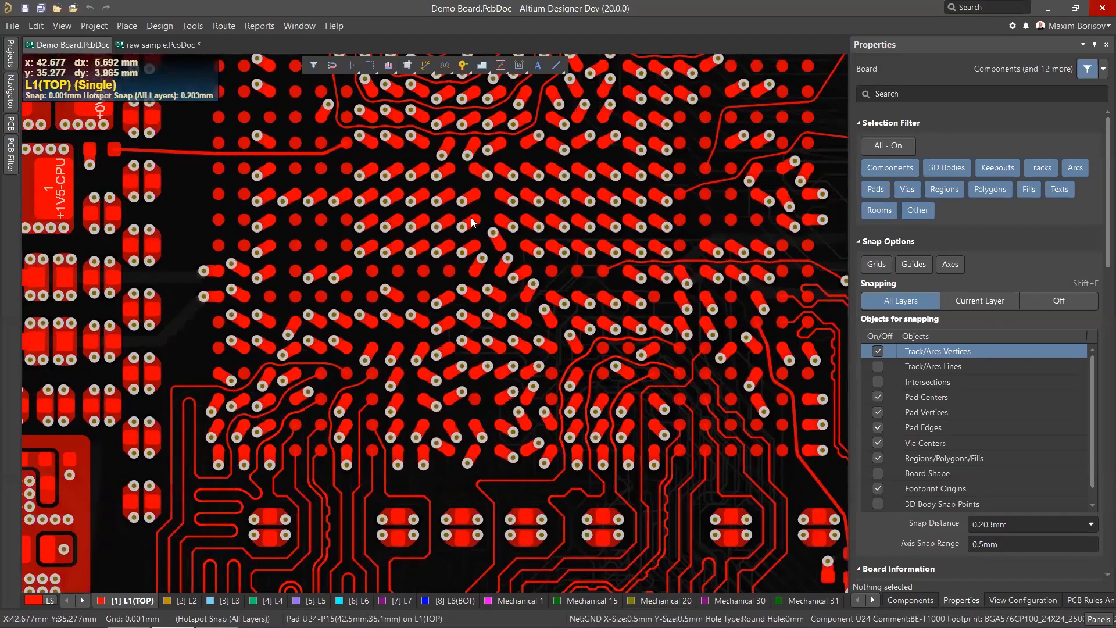
ctrl+scroll(430, 258, down, 3)
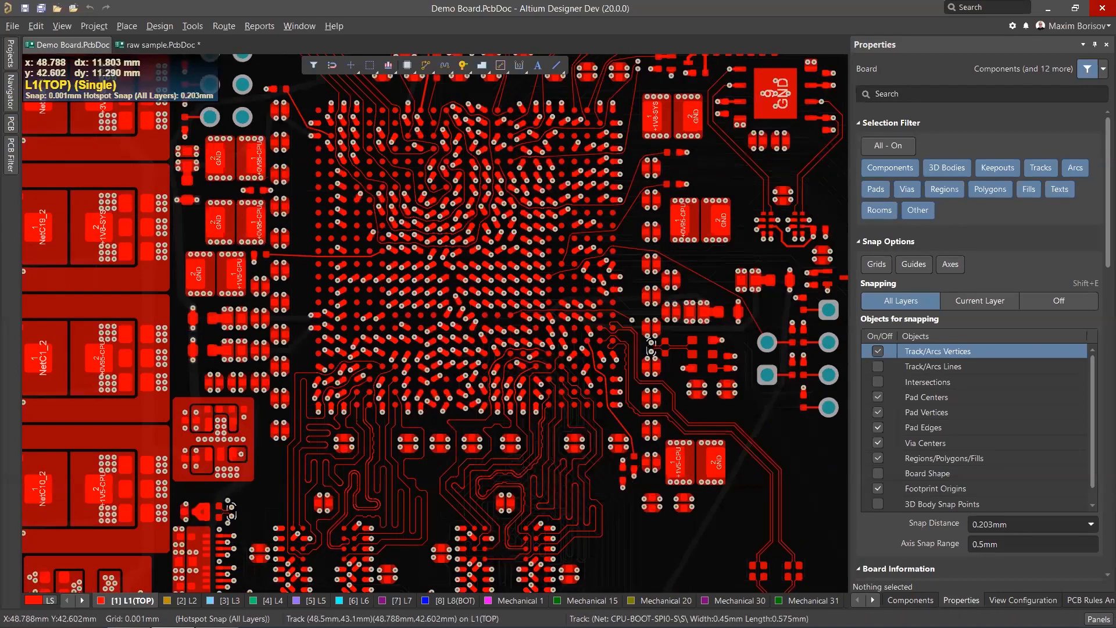
ctrl+scroll(453, 260, up, 2)
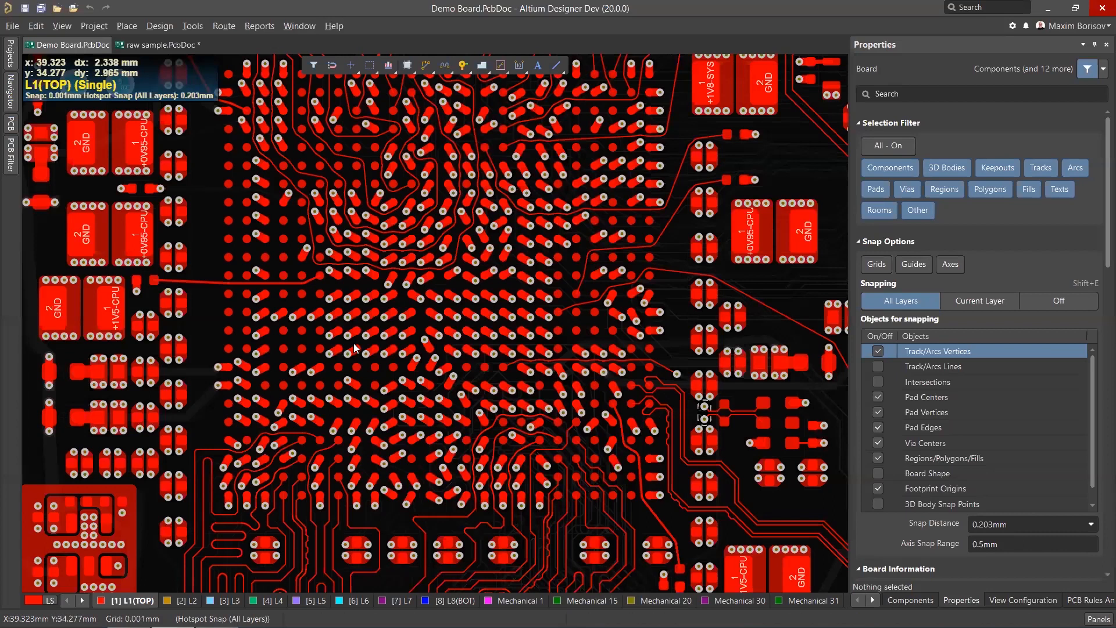
ctrl+scroll(444, 301, down, 2)
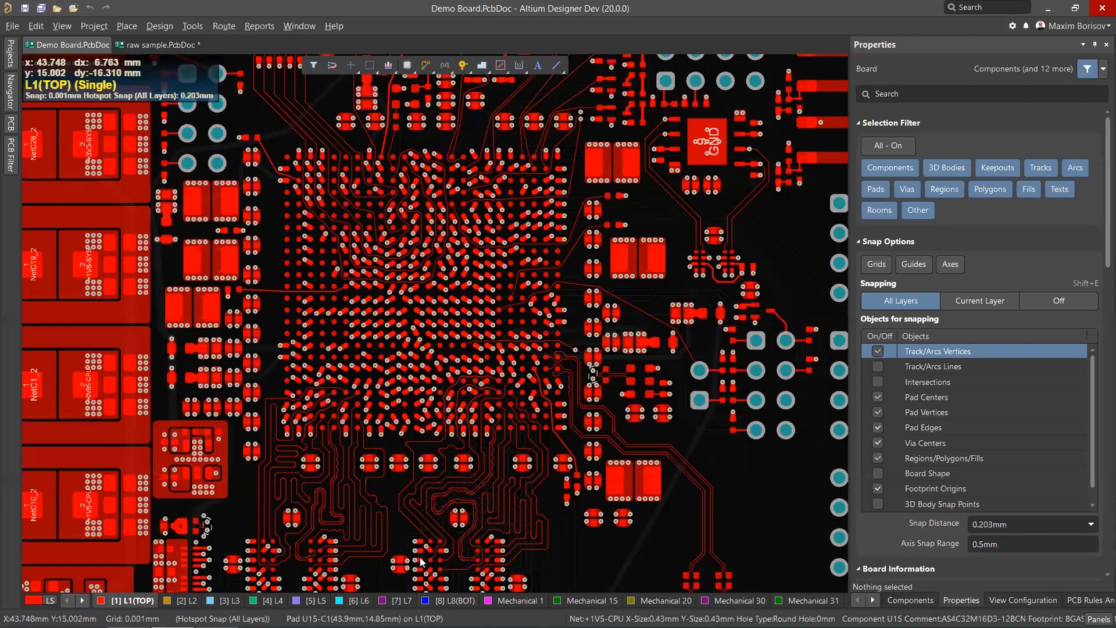
ctrl+scroll(398, 312, up, 3)
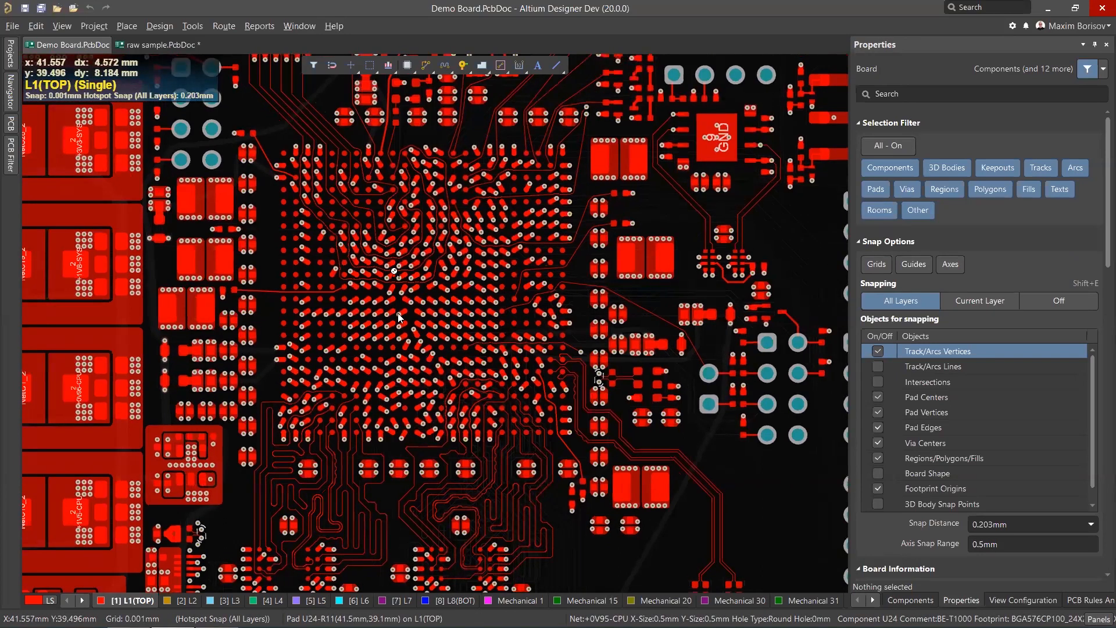
ctrl+scroll(407, 300, down, 2)
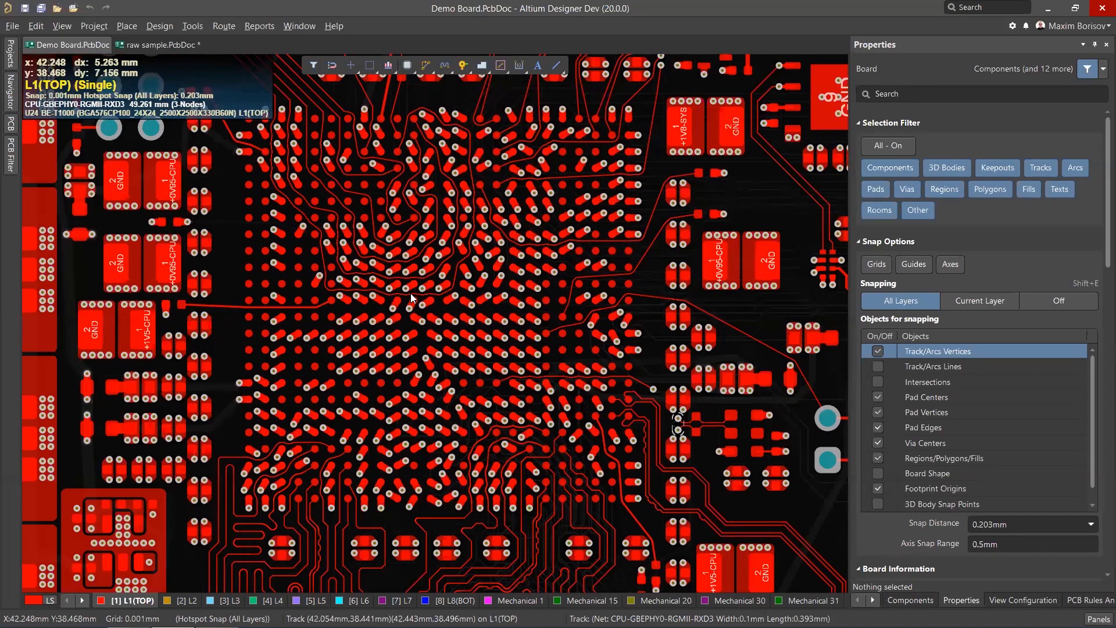
scroll(408, 298, down, 2)
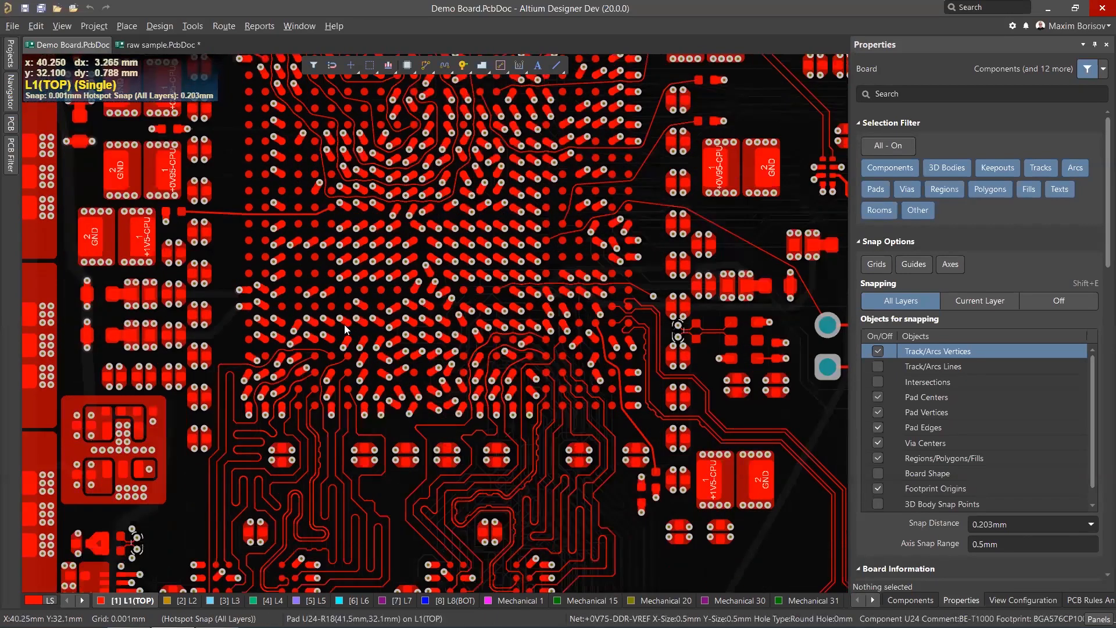
ctrl+scroll(322, 357, up, 2)
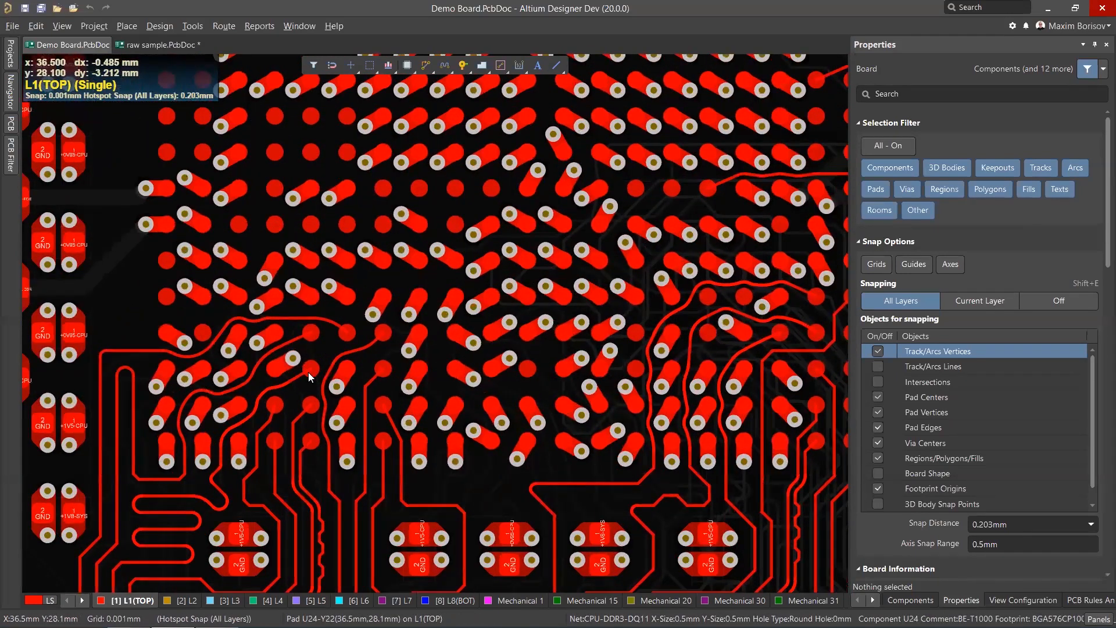
View the bottom layer's routing beneath the BGA, then return to the top layer.
click(454, 600)
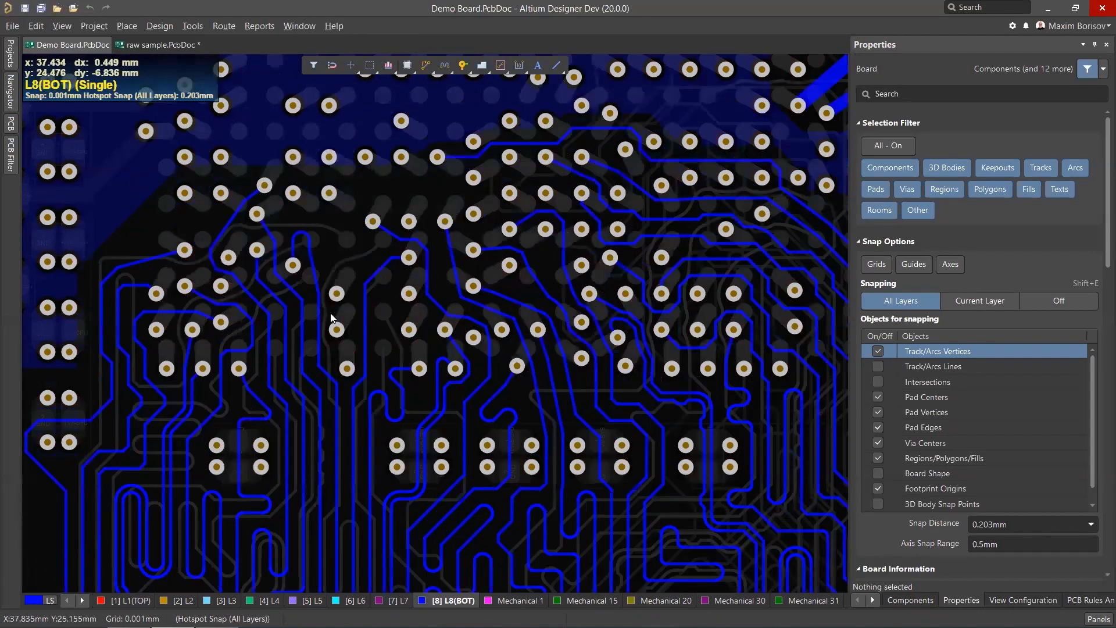
ctrl+scroll(332, 317, down, 5)
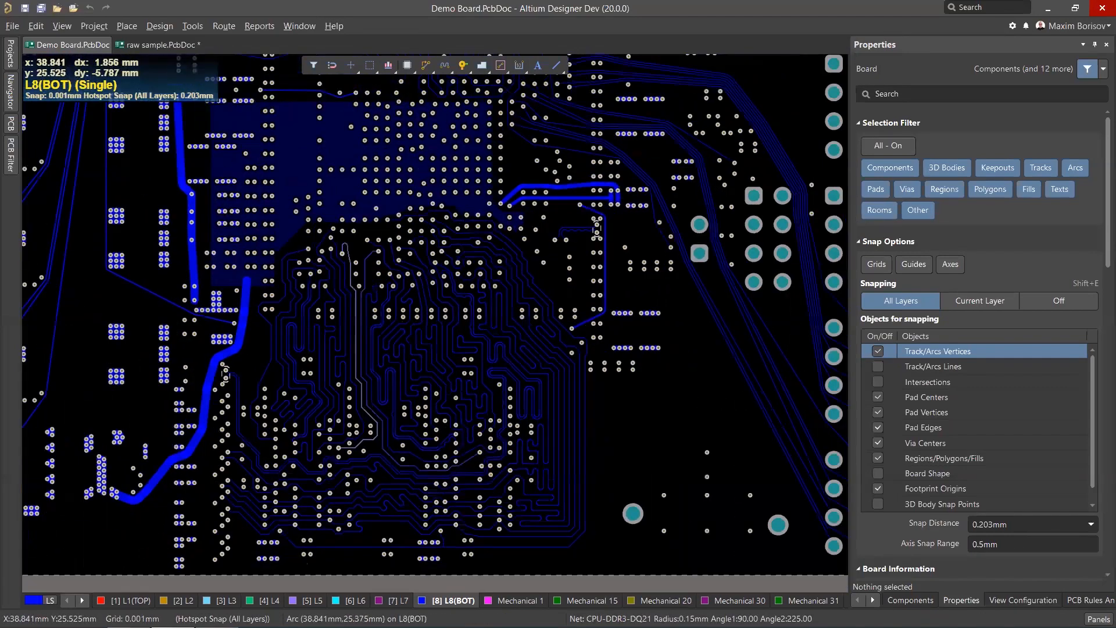
ctrl+scroll(225, 372, up, 4)
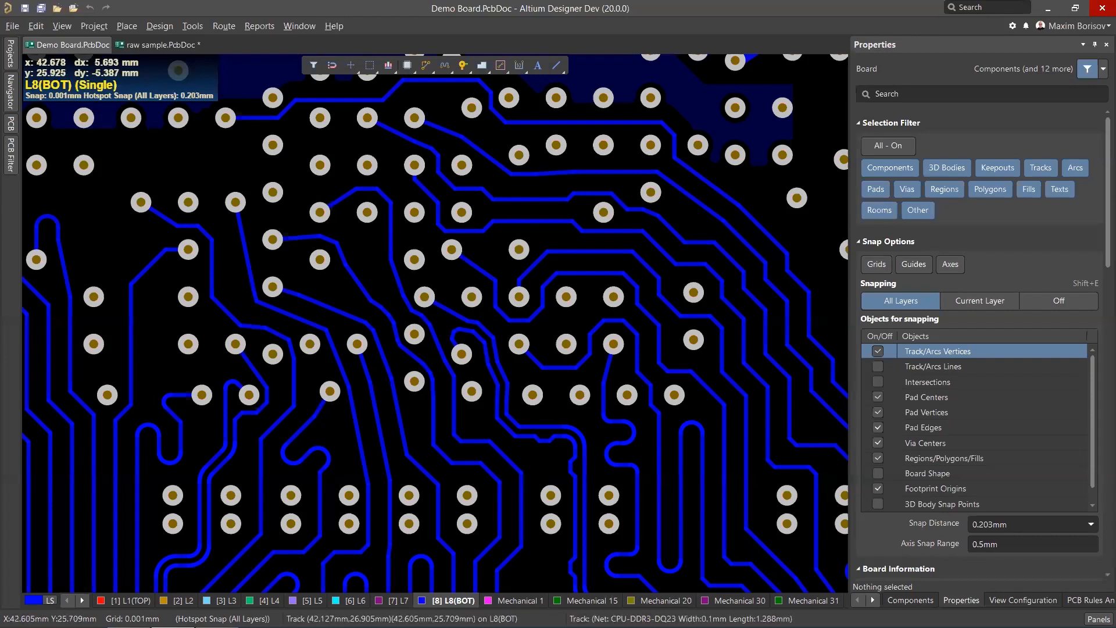
ctrl+scroll(412, 314, down, 2)
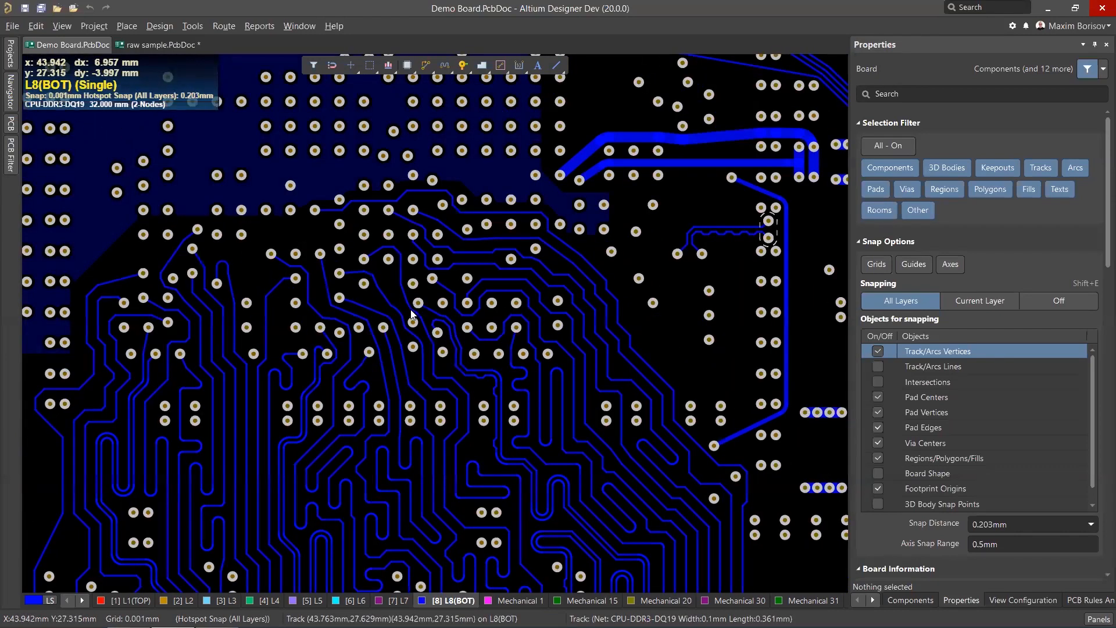
key(KP_Multiply)
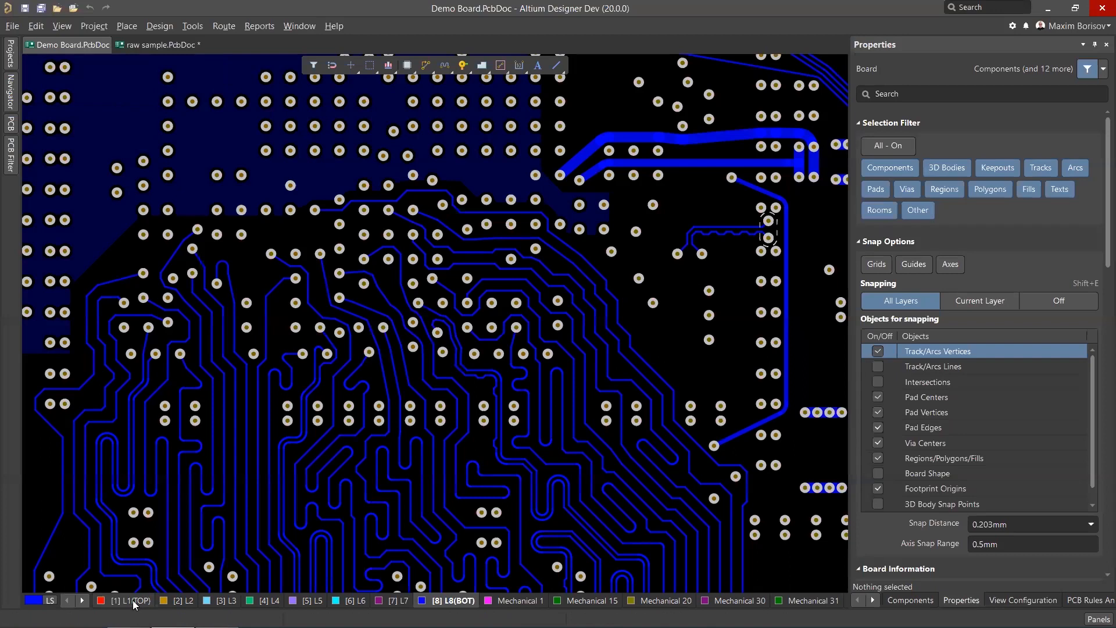
Examine the top-layer traces leaving the lower right part of the BGA at different zoom levels.
ctrl+scroll(529, 243, up, 1)
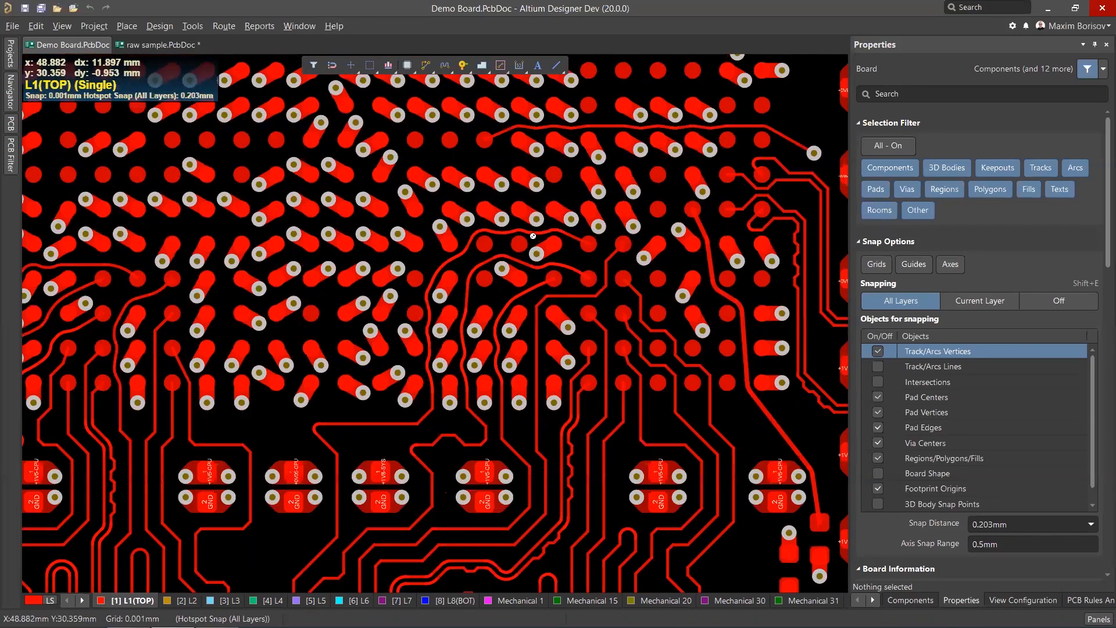
ctrl+scroll(487, 294, down, 1)
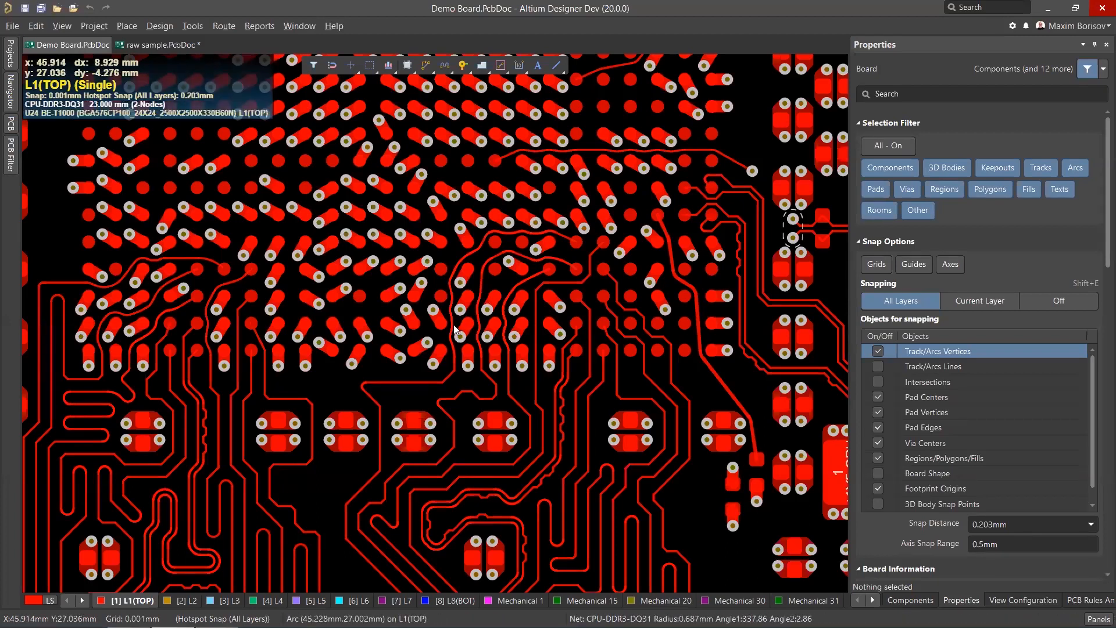
ctrl+scroll(507, 239, up, 2)
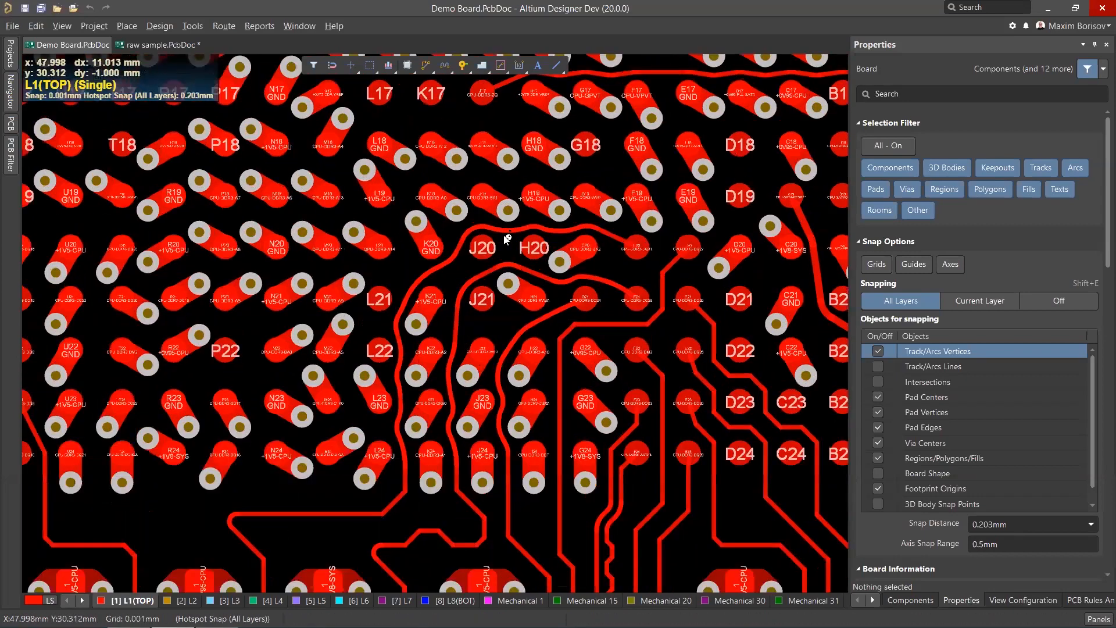
ctrl+scroll(435, 271, up, 2)
ctrl+scroll(432, 274, down, 3)
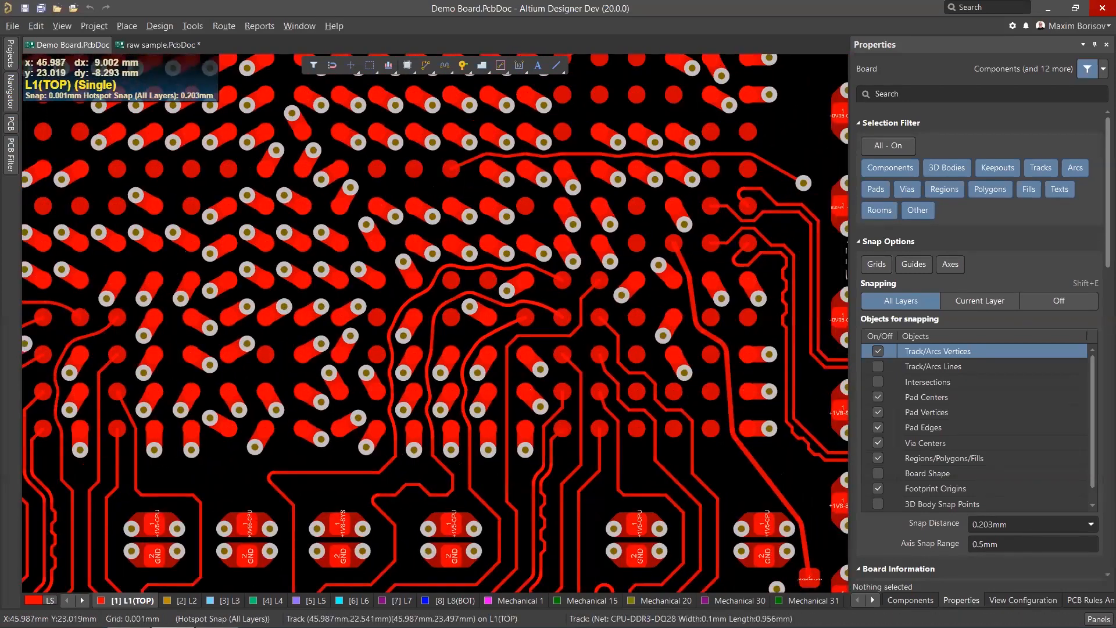
ctrl+scroll(334, 393, down, 2)
ctrl+scroll(300, 357, up, 3)
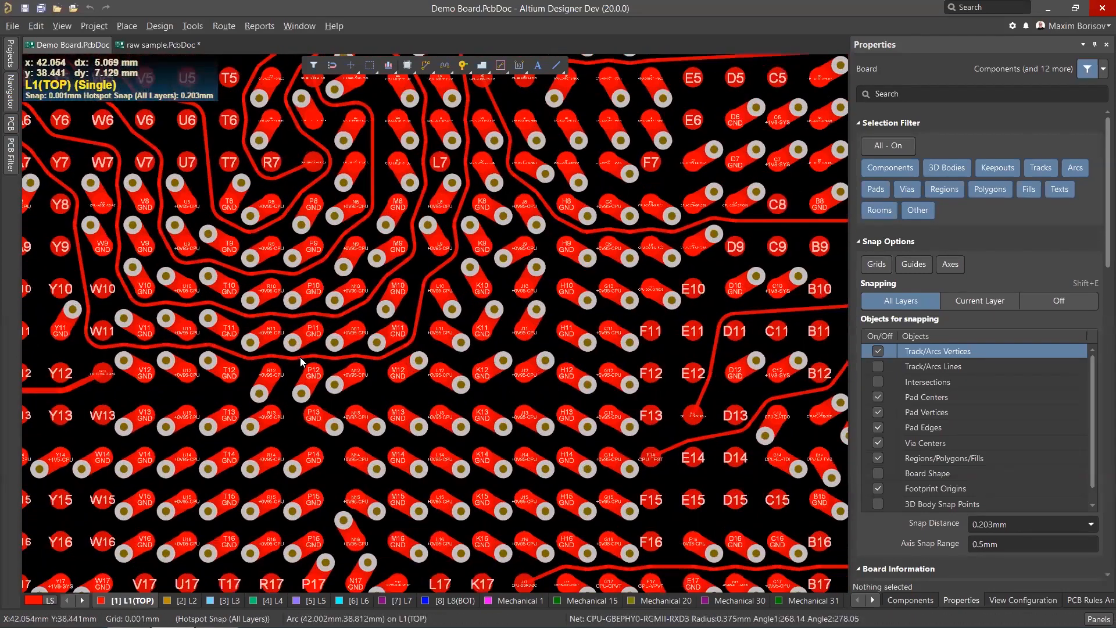
Select the whole CPU-GBEPHY0-RGMII-RXD3 track, inspect its corners up close, and clear the selection.
click(300, 357)
key(Tab)
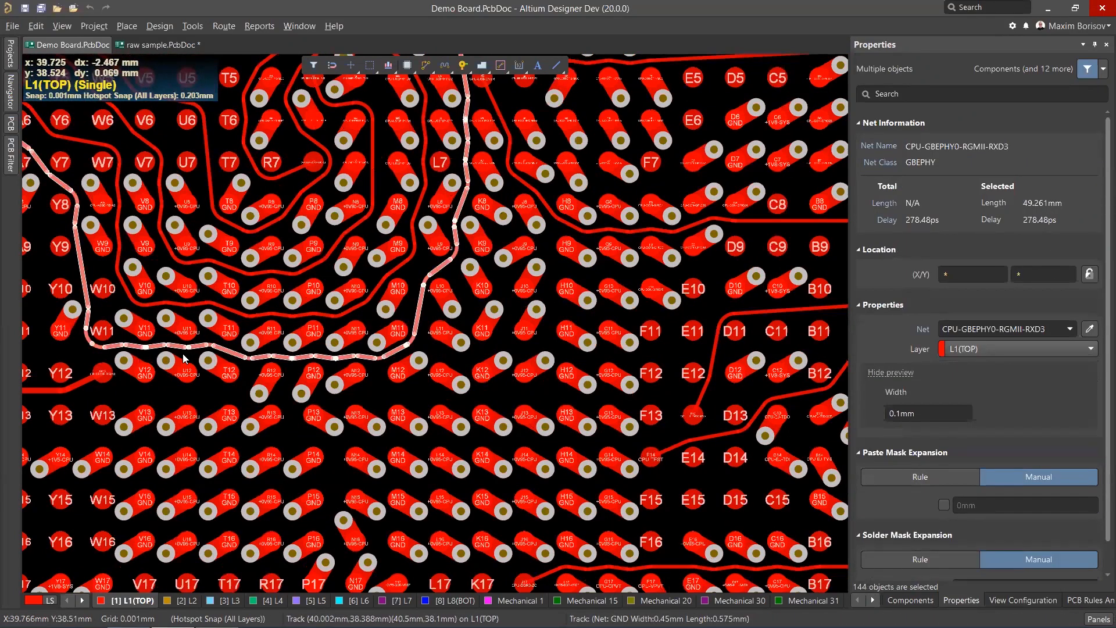
ctrl+scroll(384, 357, up, 1)
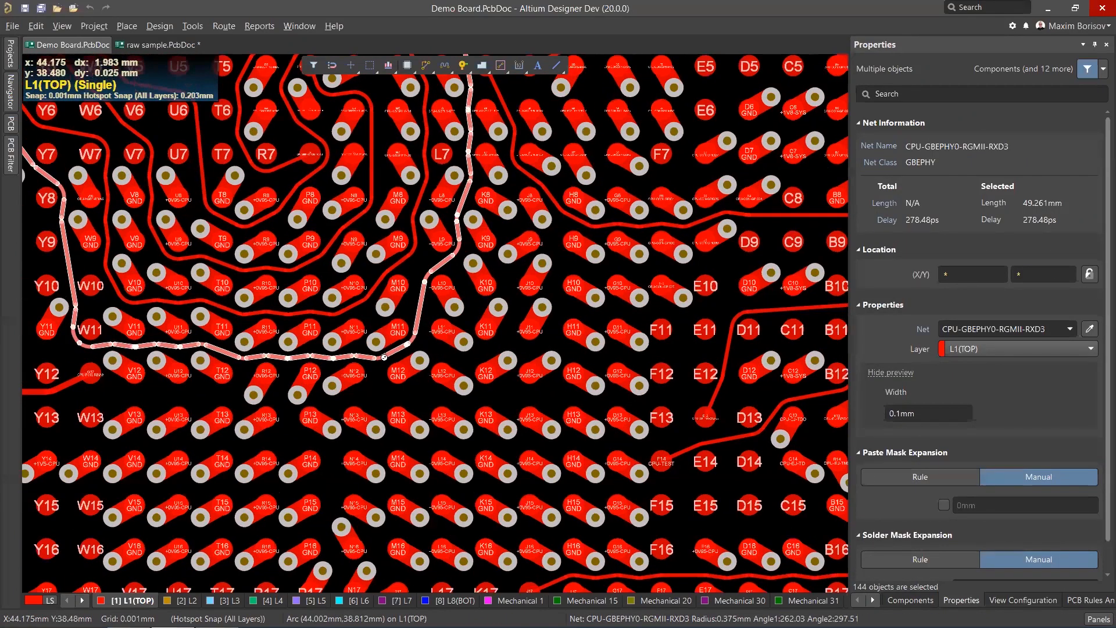
ctrl+scroll(384, 357, up, 3)
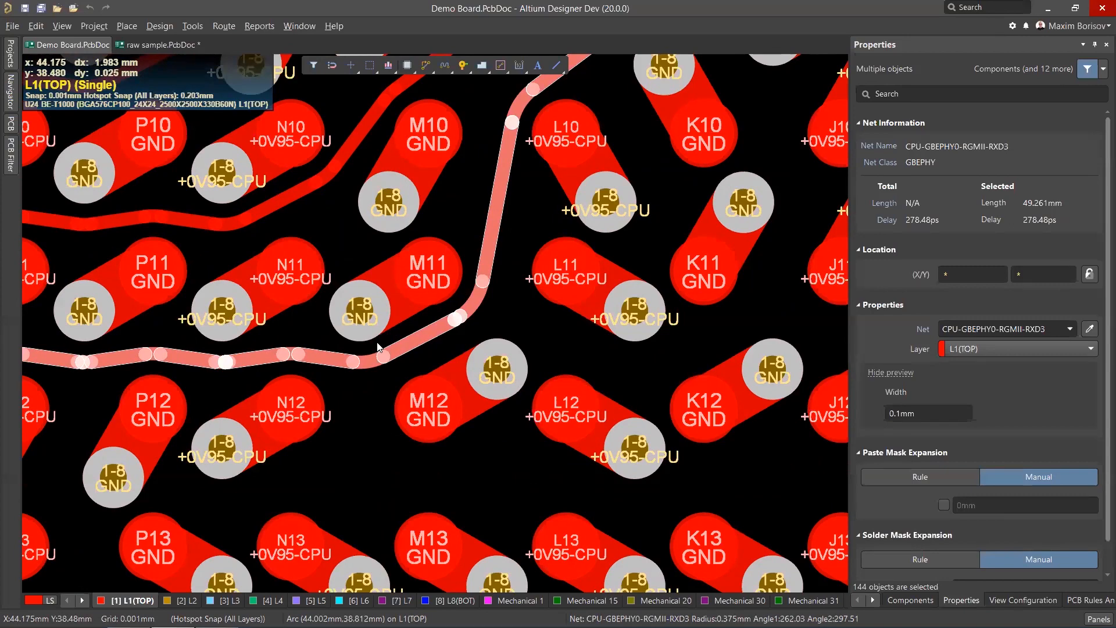
key(Escape)
ctrl+scroll(429, 332, down, 5)
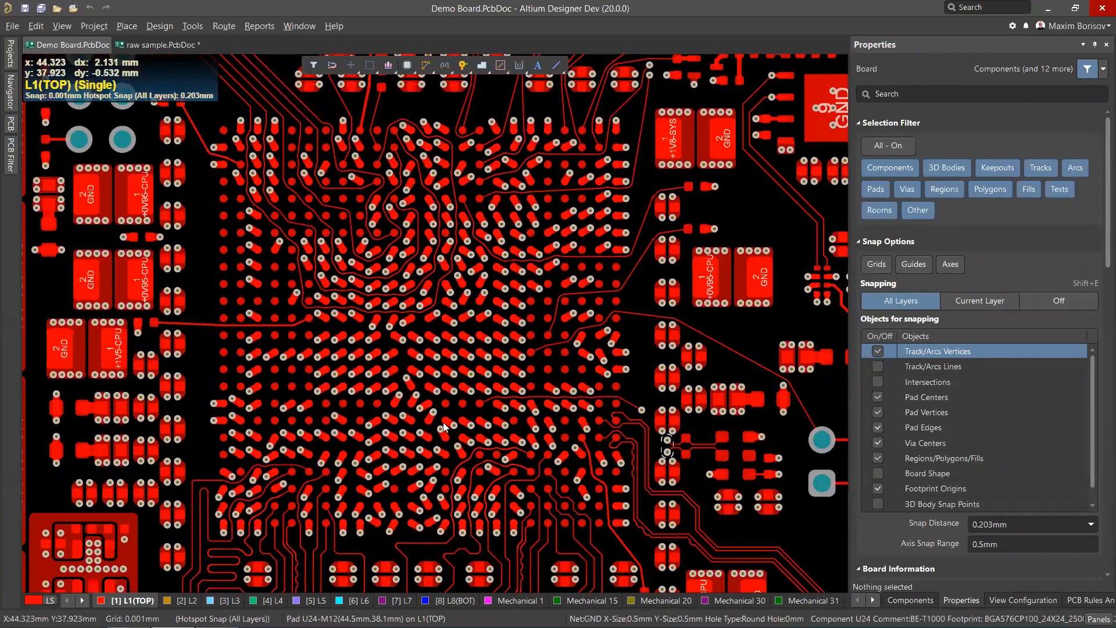
Inspect the bottom layer's routing under the BGA, then return to the top layer and zoom in around pad F14.
scroll(443, 422, down, 5)
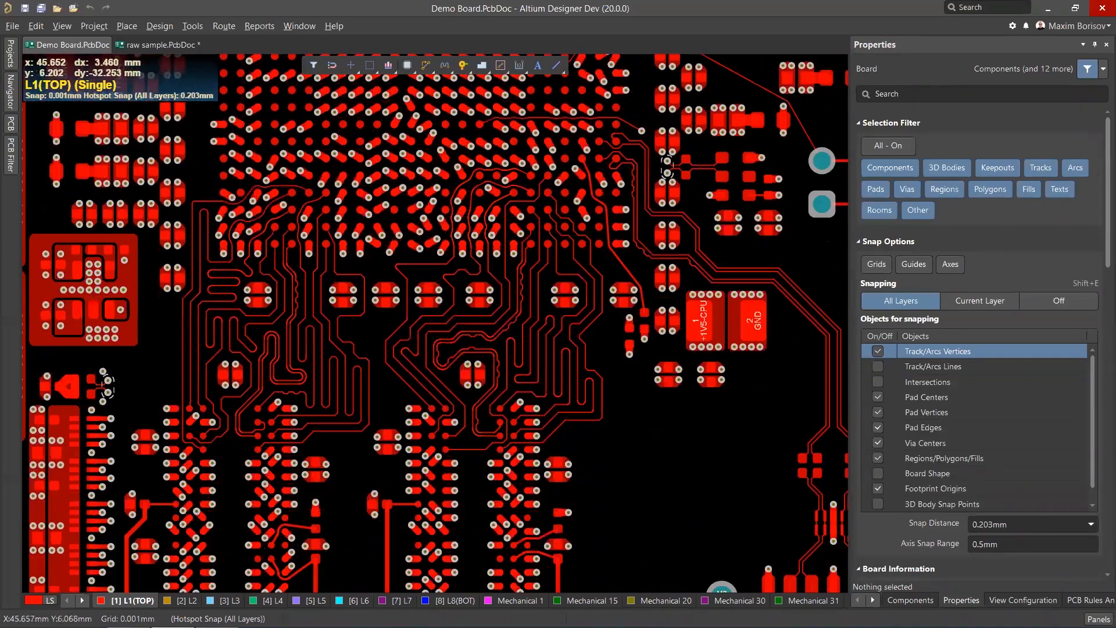
click(448, 601)
ctrl+scroll(424, 351, up, 4)
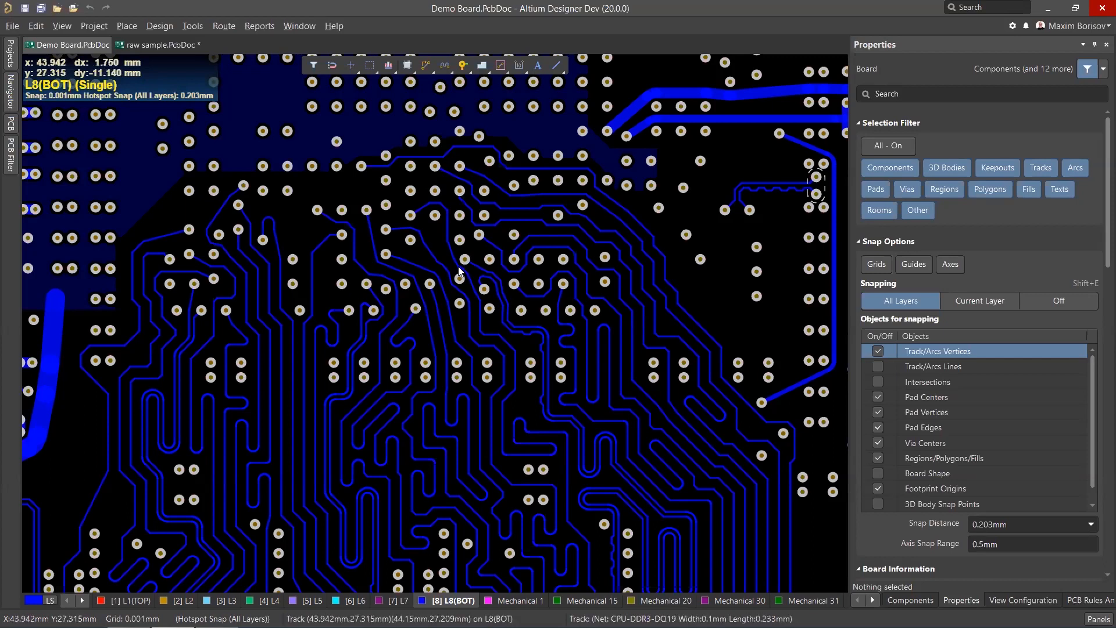
ctrl+scroll(429, 239, up, 4)
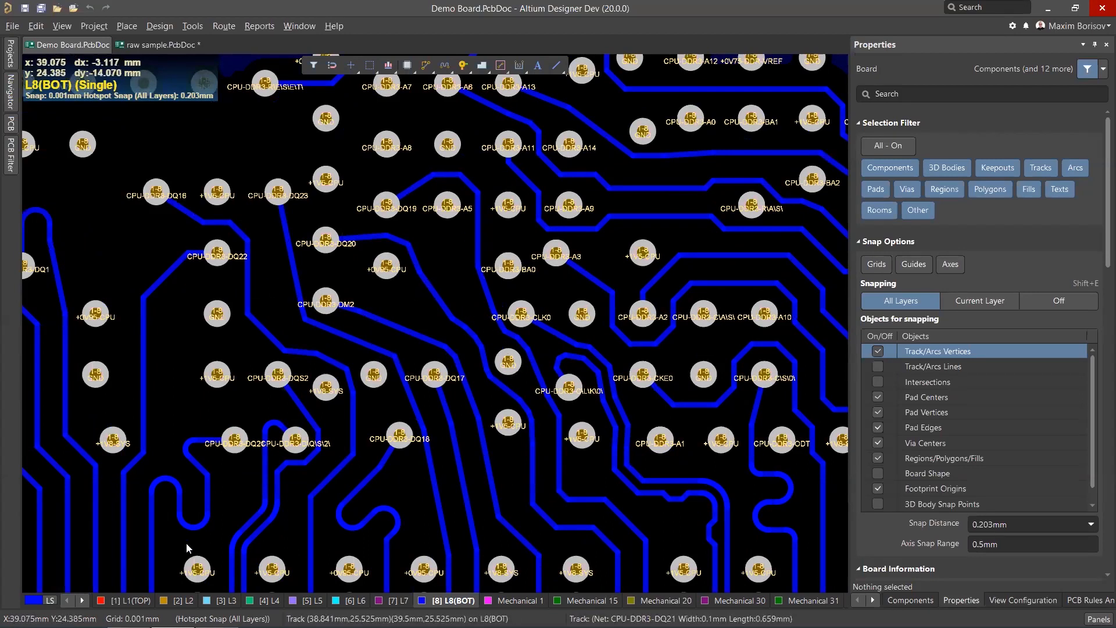
click(138, 601)
ctrl+scroll(357, 357, down, 6)
scroll(354, 285, up, 3)
ctrl+scroll(353, 285, up, 6)
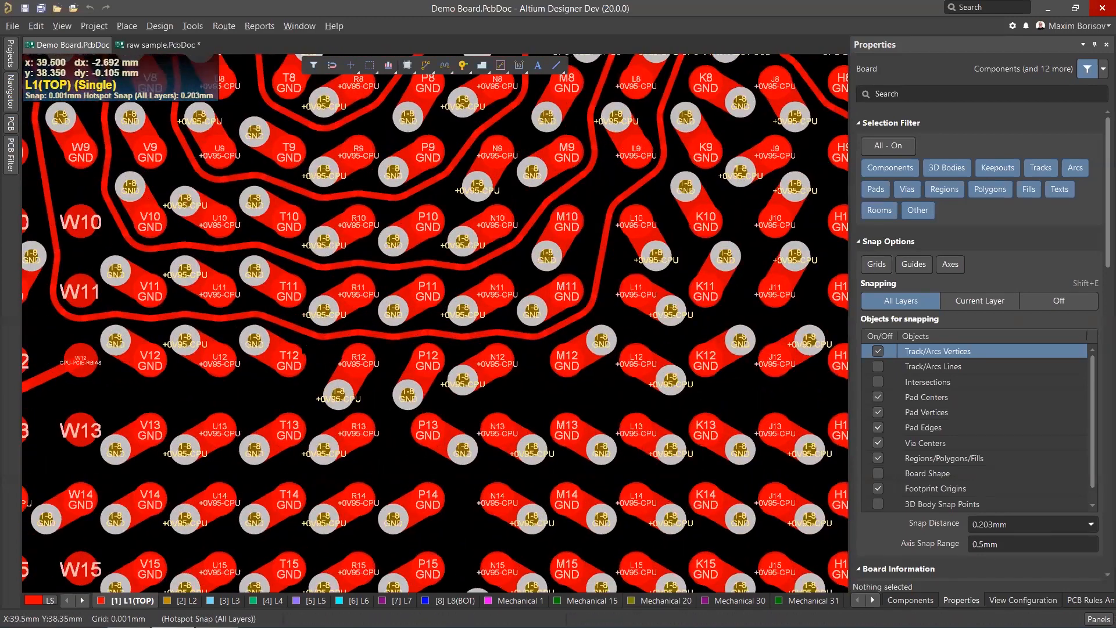
ctrl+scroll(318, 331, down, 5)
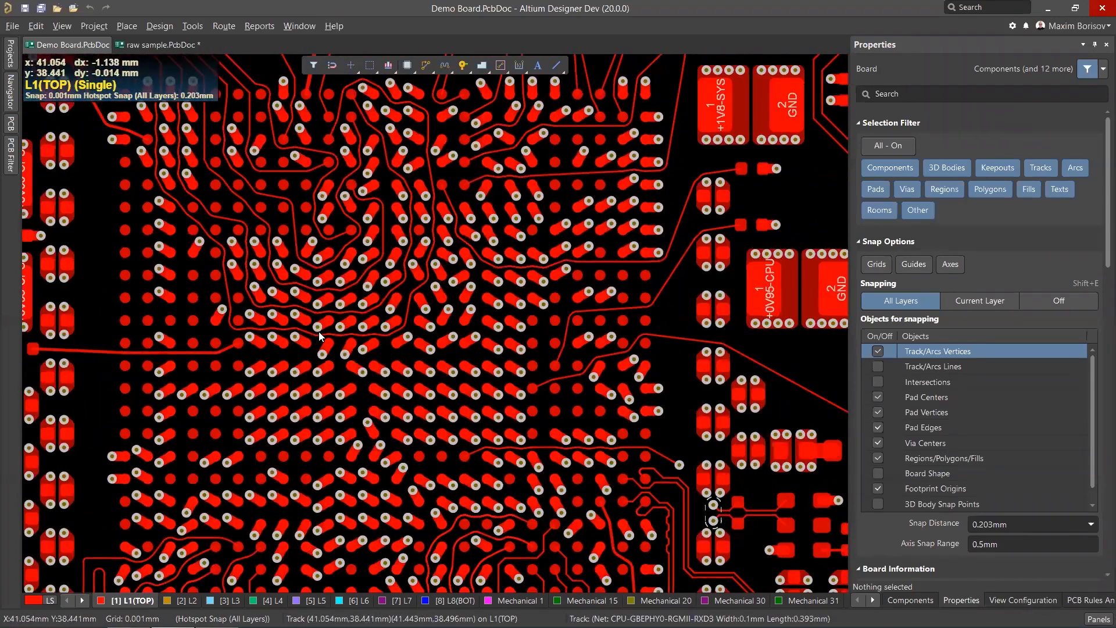
scroll(319, 331, up, 1)
ctrl+scroll(604, 410, up, 1)
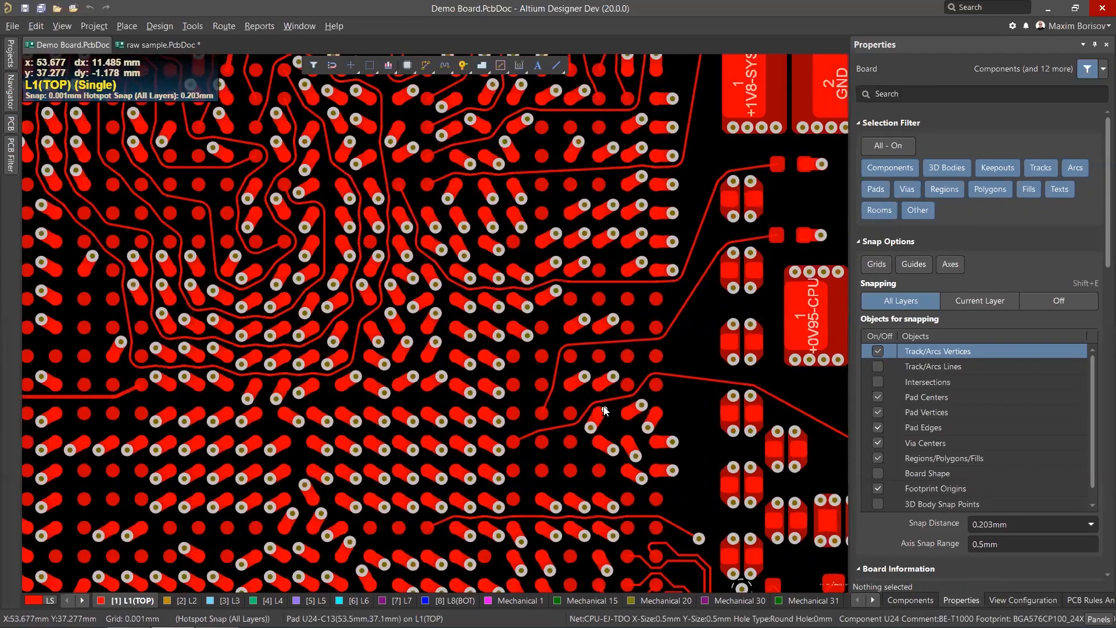
ctrl+scroll(604, 411, up, 3)
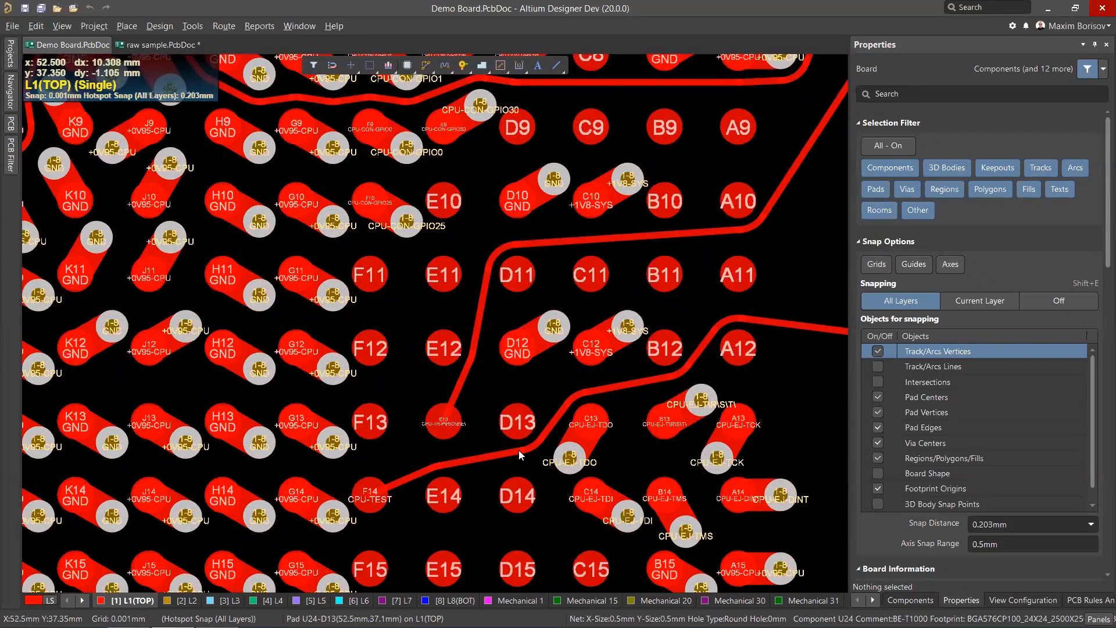
Delete the short CPU-TEST track segment leaving pad F14.
click(504, 452)
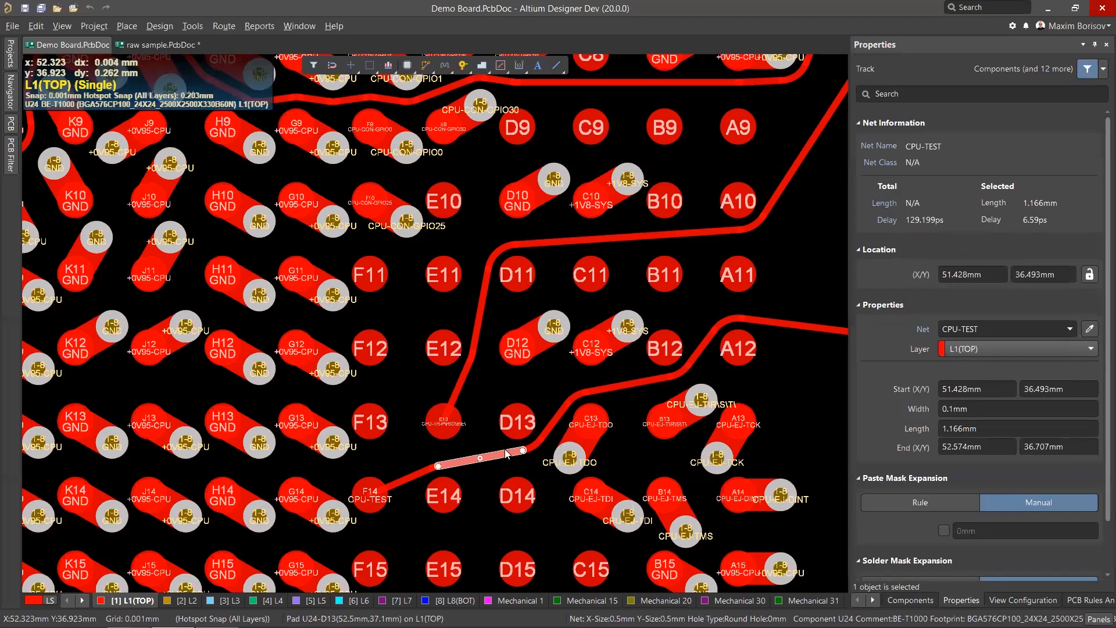
key(Tab)
key(Delete)
Start interactive routing from pad F14 and set the Min Arc Ratio to 5x in the routing options.
click(420, 65)
click(367, 503)
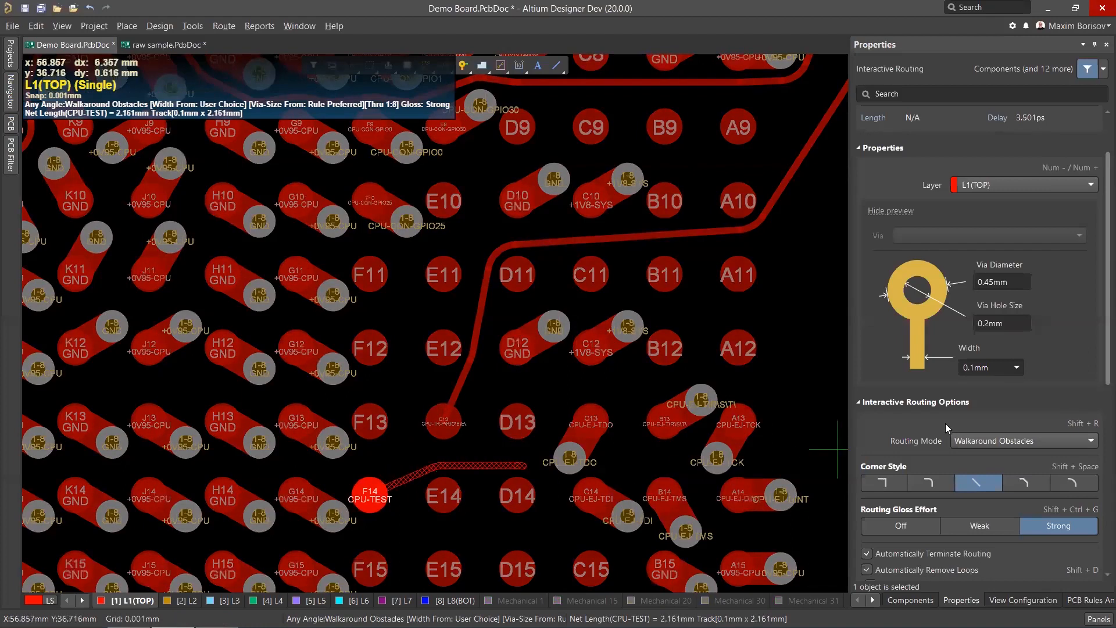
key(Tab)
scroll(953, 384, down, 5)
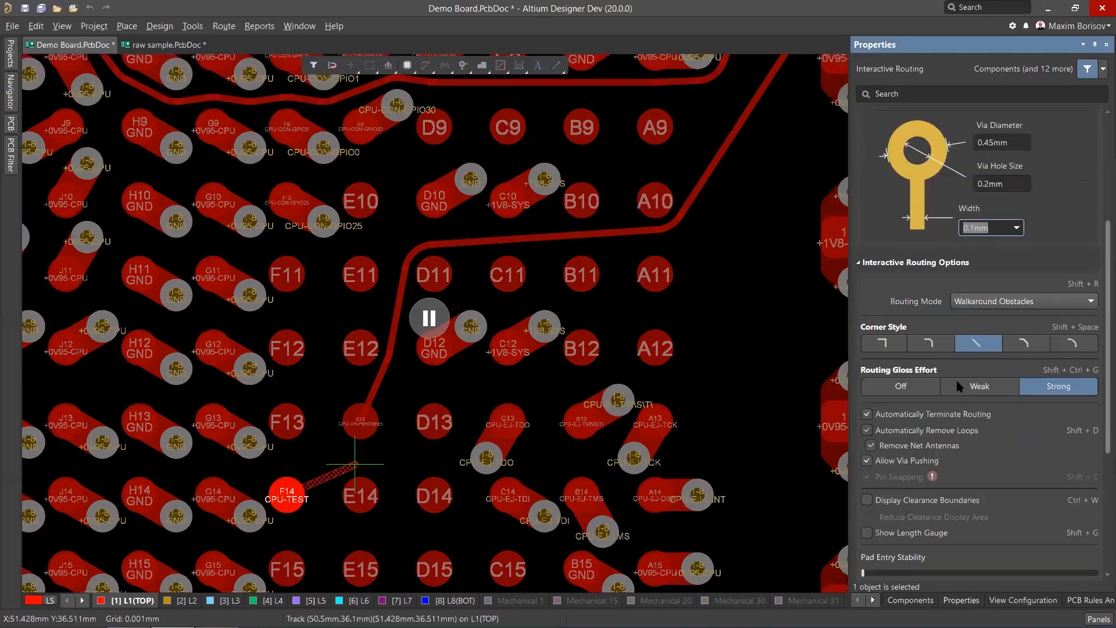
scroll(964, 393, down, 3)
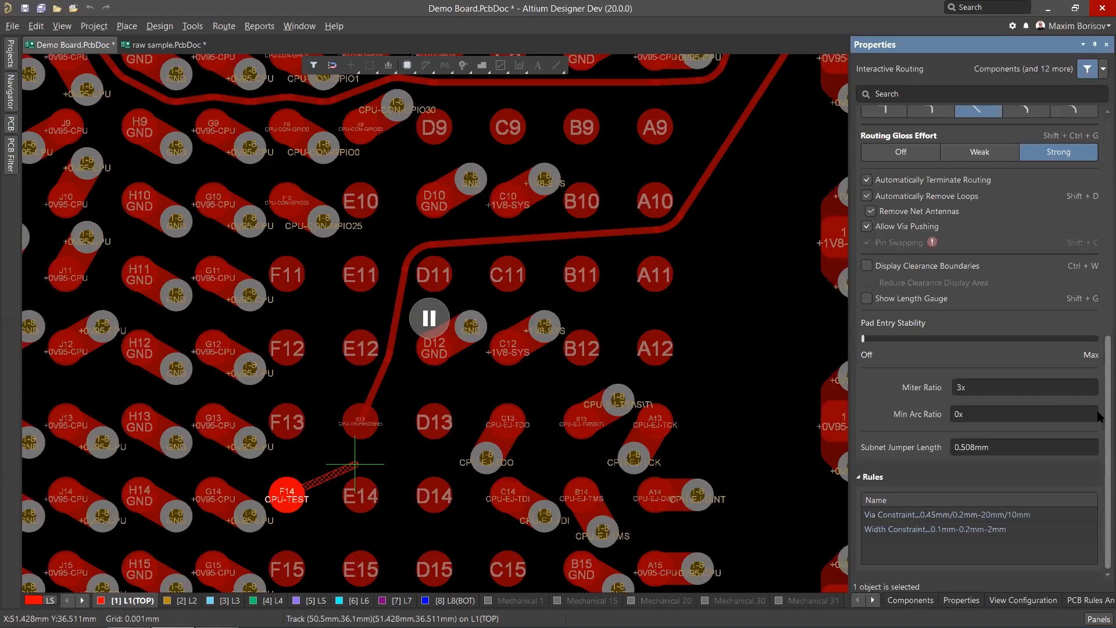
scroll(1099, 401, up, 2)
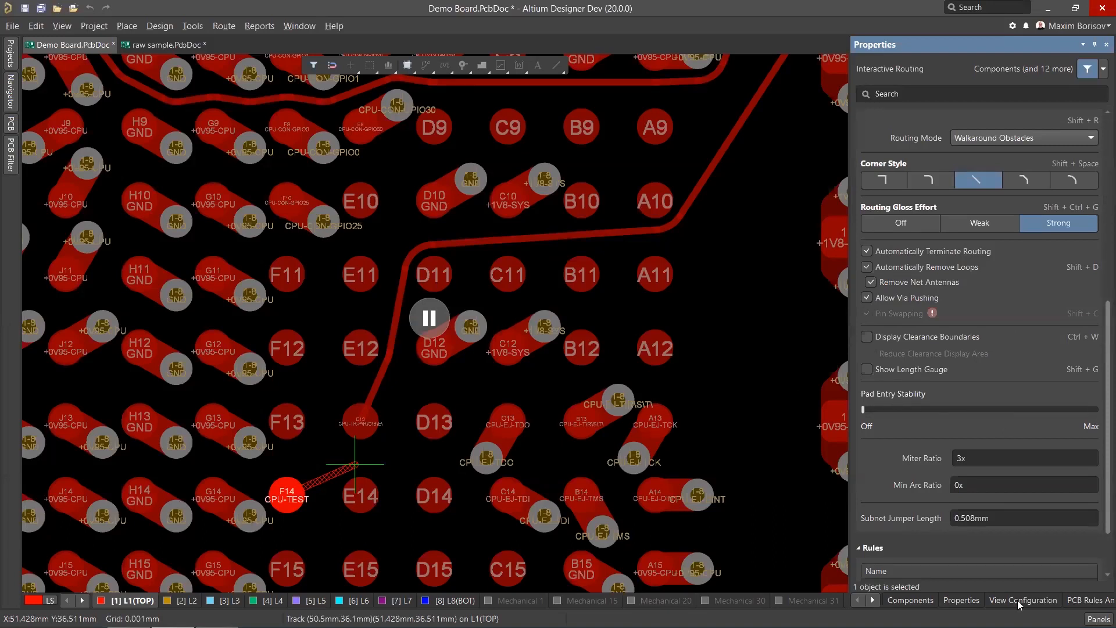
click(441, 319)
ctrl+scroll(373, 481, up, 3)
scroll(389, 437, down, 1)
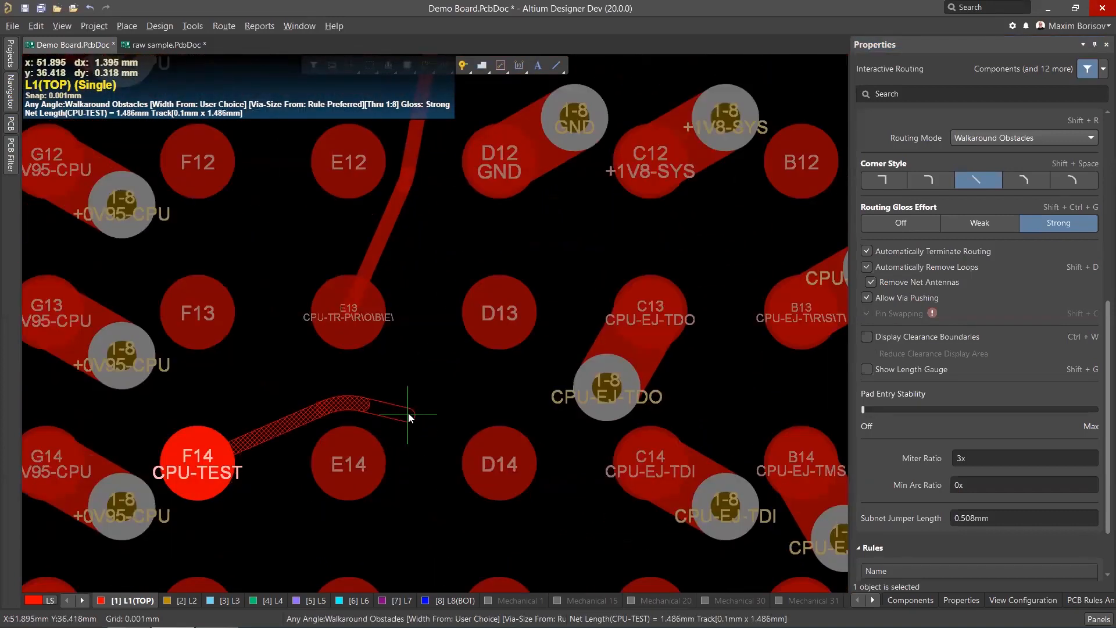
key(Tab)
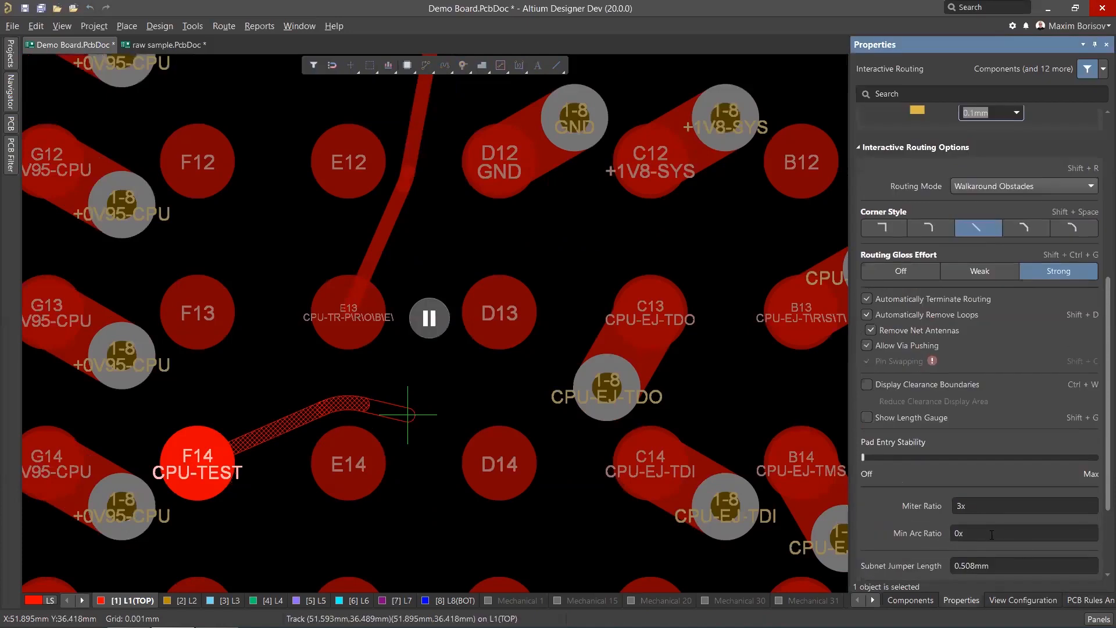
click(988, 533)
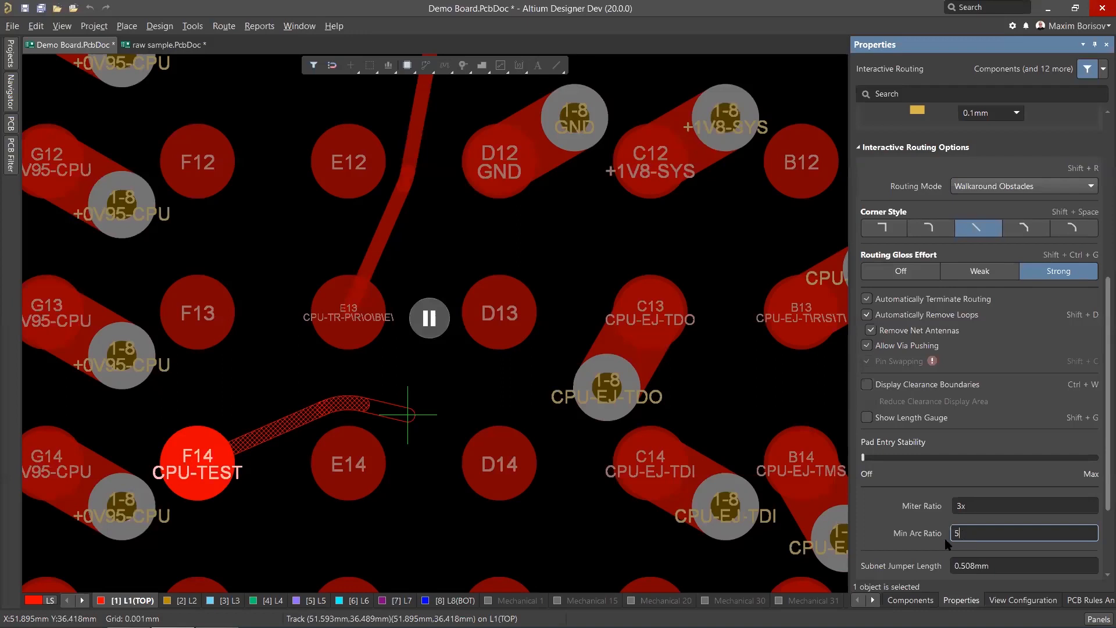
text(5)
click(429, 317)
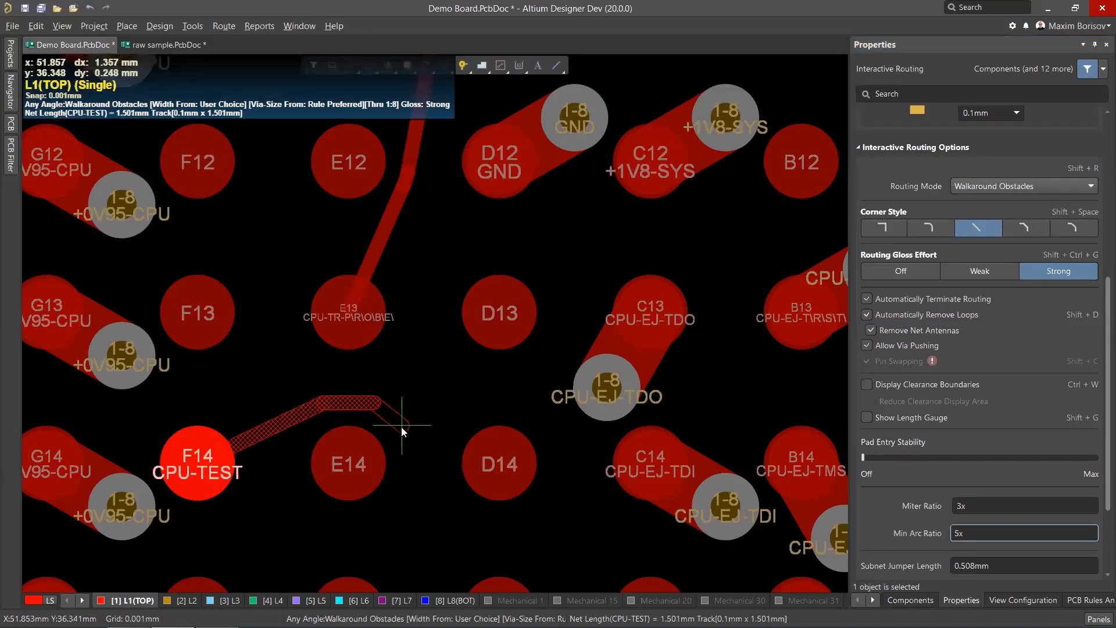
Route the CPU-TEST track from F14 around pad D15 toward E16, finish routing, then undo the route.
click(402, 427)
scroll(424, 435, down, 2)
click(532, 494)
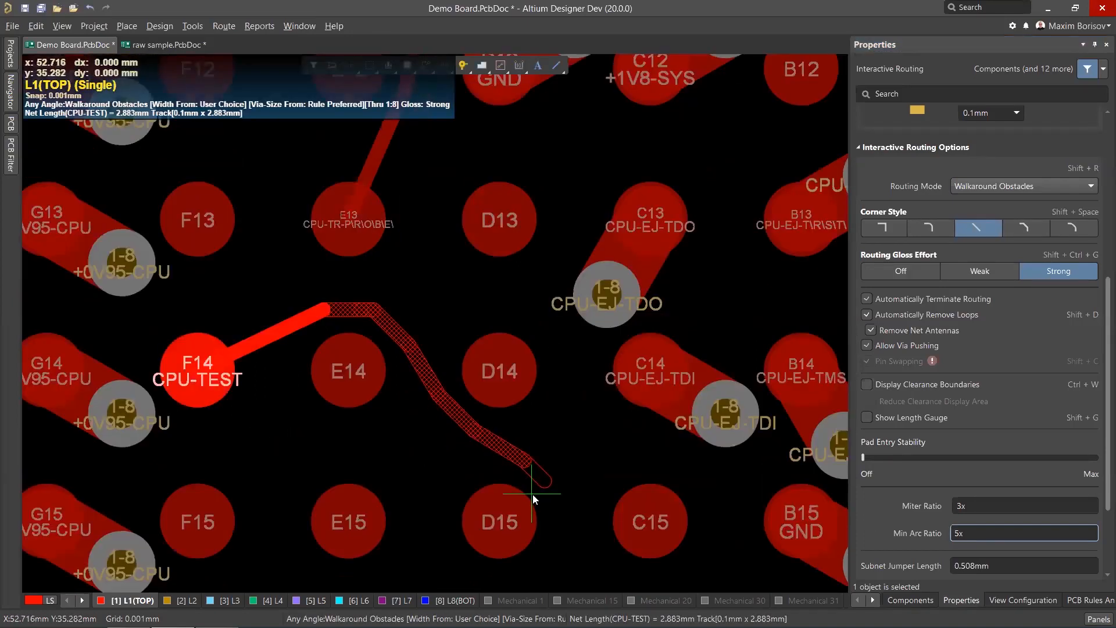
scroll(532, 493, down, 3)
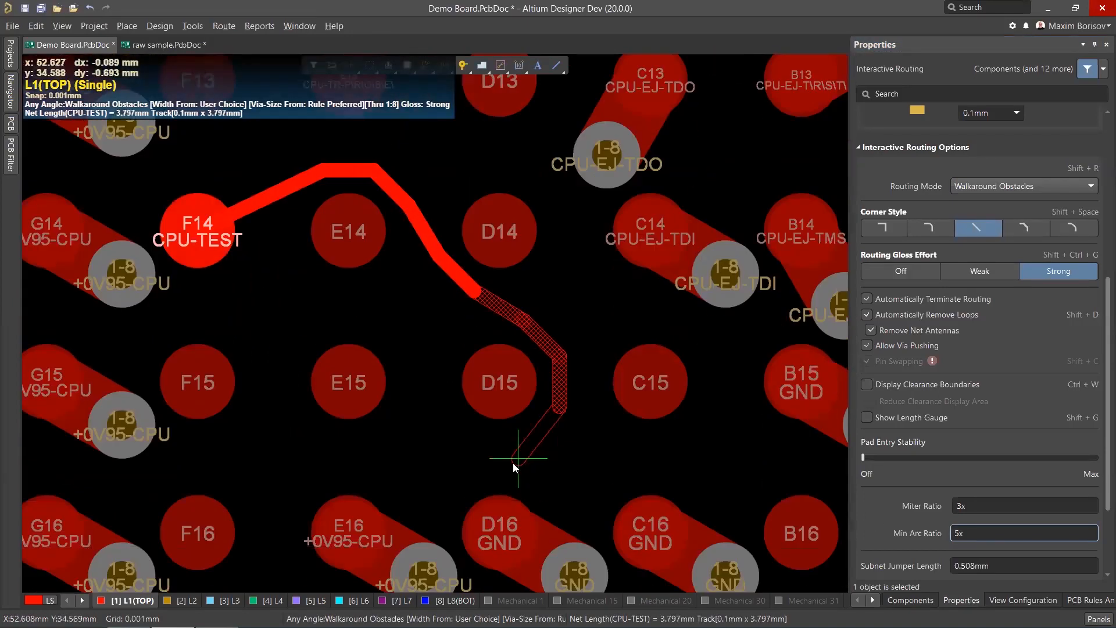
click(483, 436)
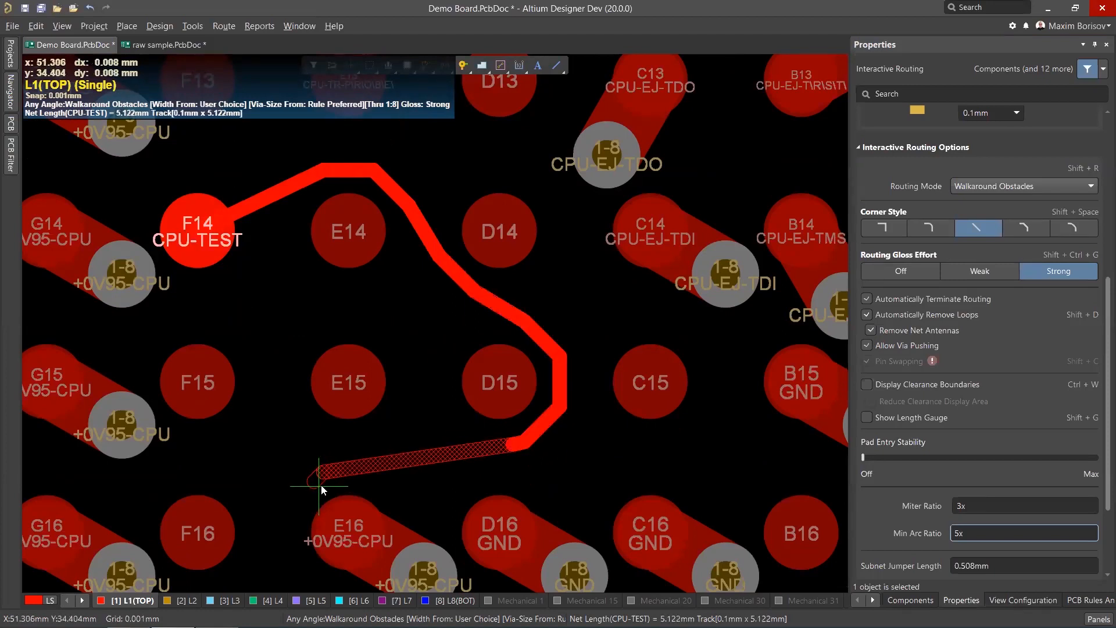
click(319, 486)
right_click(319, 486)
right_click(321, 485)
ctrl+scroll(458, 381, down, 5)
key(ctrl+z)
Examine the bottom-layer traces beneath the BGA at different zoom levels.
ctrl+scroll(469, 361, down, 1)
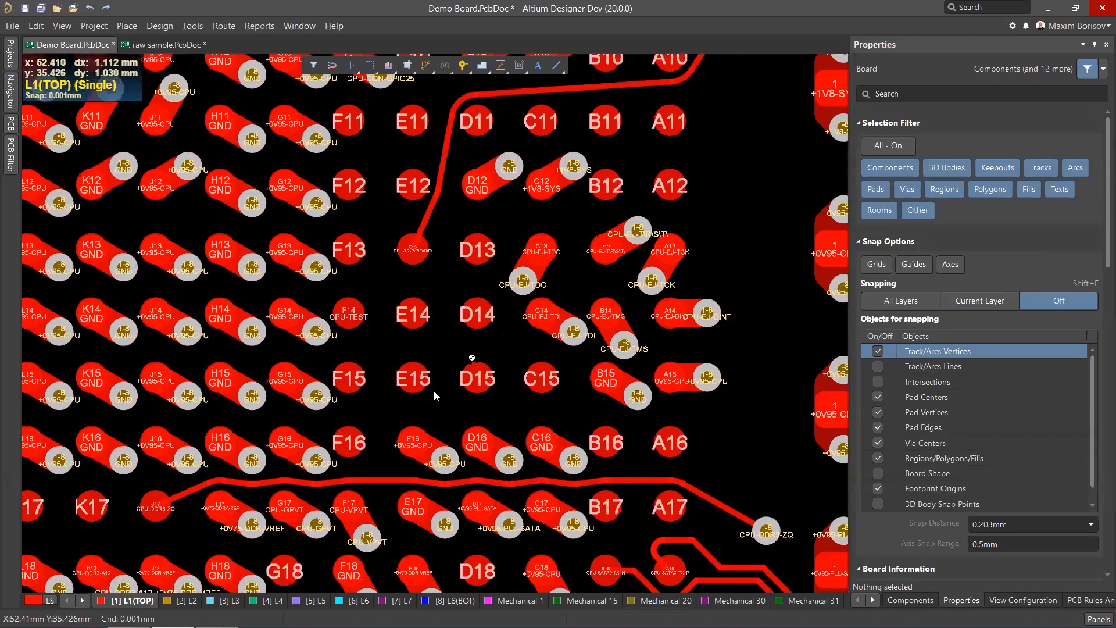
ctrl+scroll(436, 396, down, 4)
click(451, 600)
scroll(273, 446, down, 1)
ctrl+scroll(181, 446, up, 3)
scroll(181, 446, down, 3)
ctrl+scroll(302, 391, down, 1)
scroll(319, 418, down, 2)
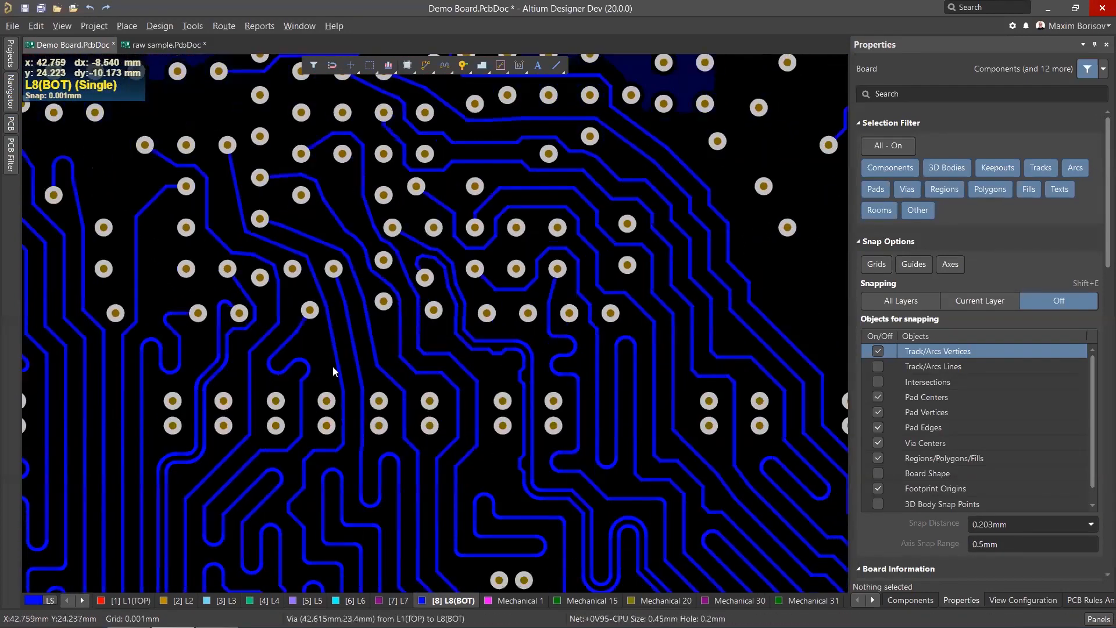
ctrl+scroll(333, 366, down, 2)
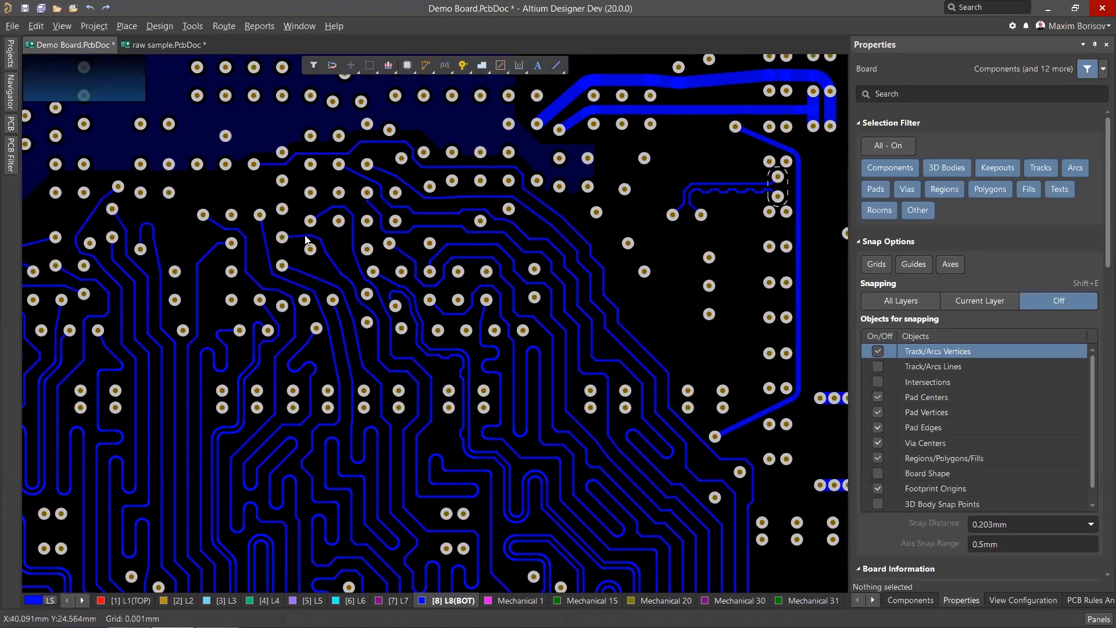
ctrl+scroll(298, 347, up, 2)
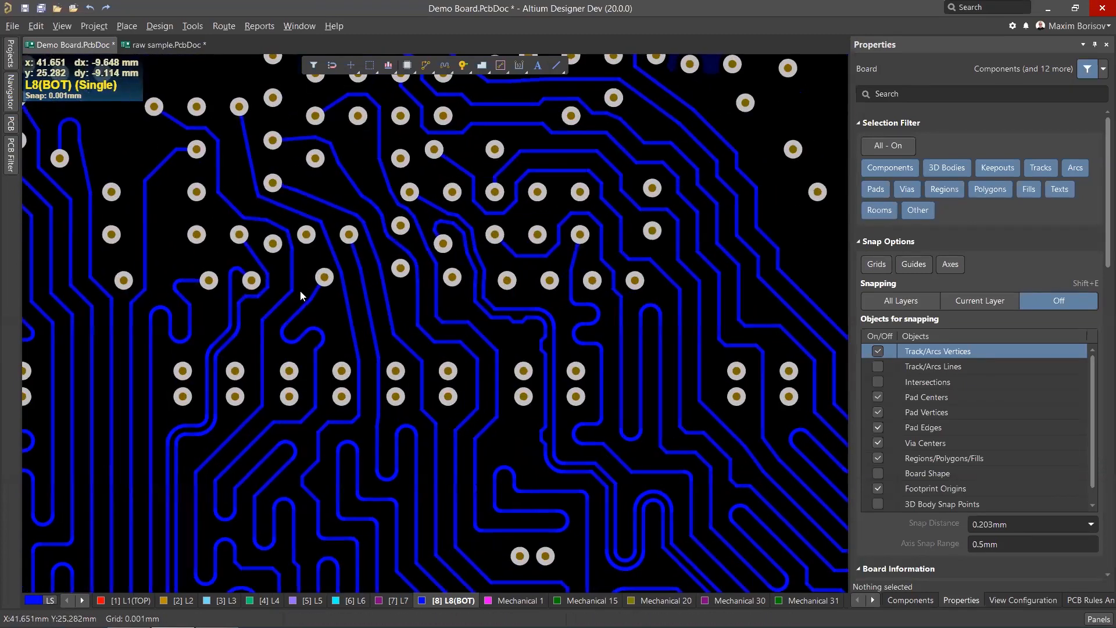
scroll(291, 260, up, 1)
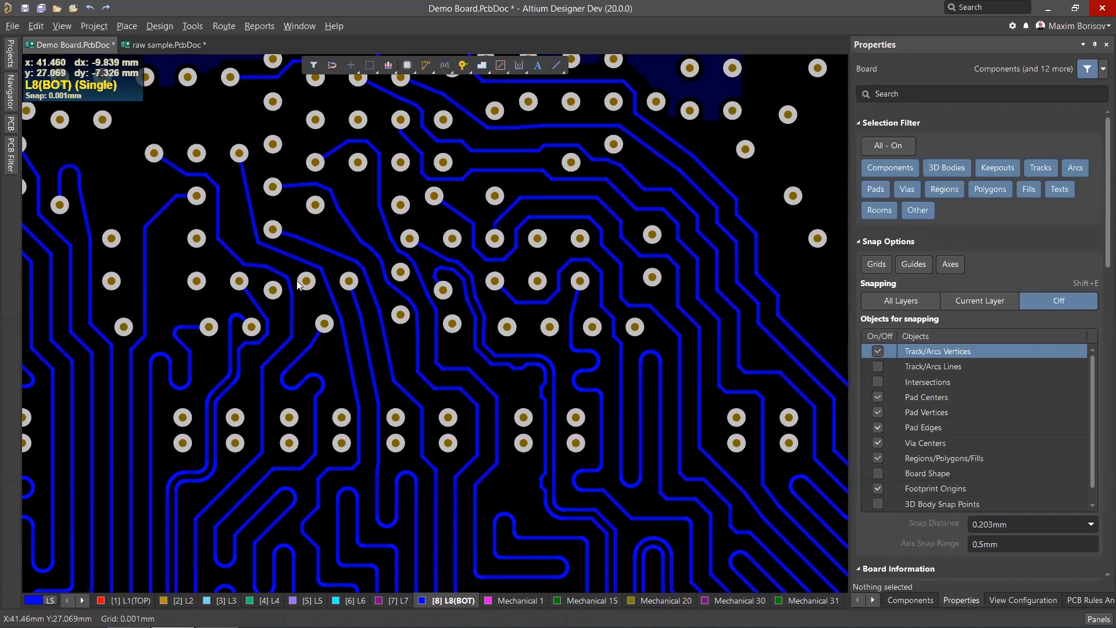
Review the top-layer escape routing around the BGA at various zoom levels, then switch to layer L3.
click(139, 603)
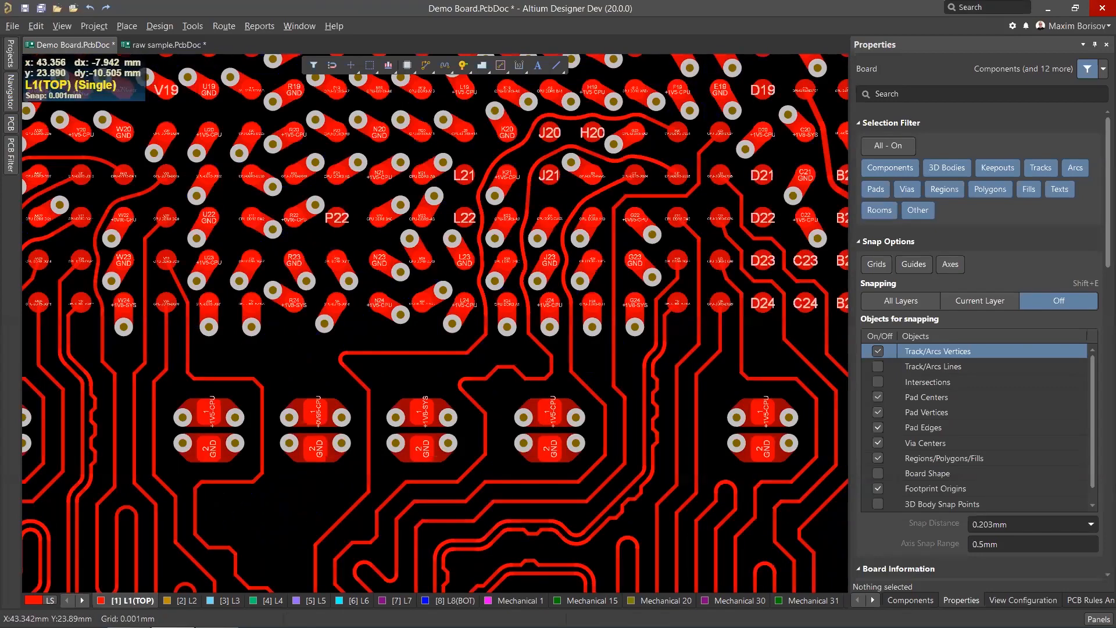
ctrl+scroll(656, 292, down, 2)
ctrl+scroll(656, 292, up, 2)
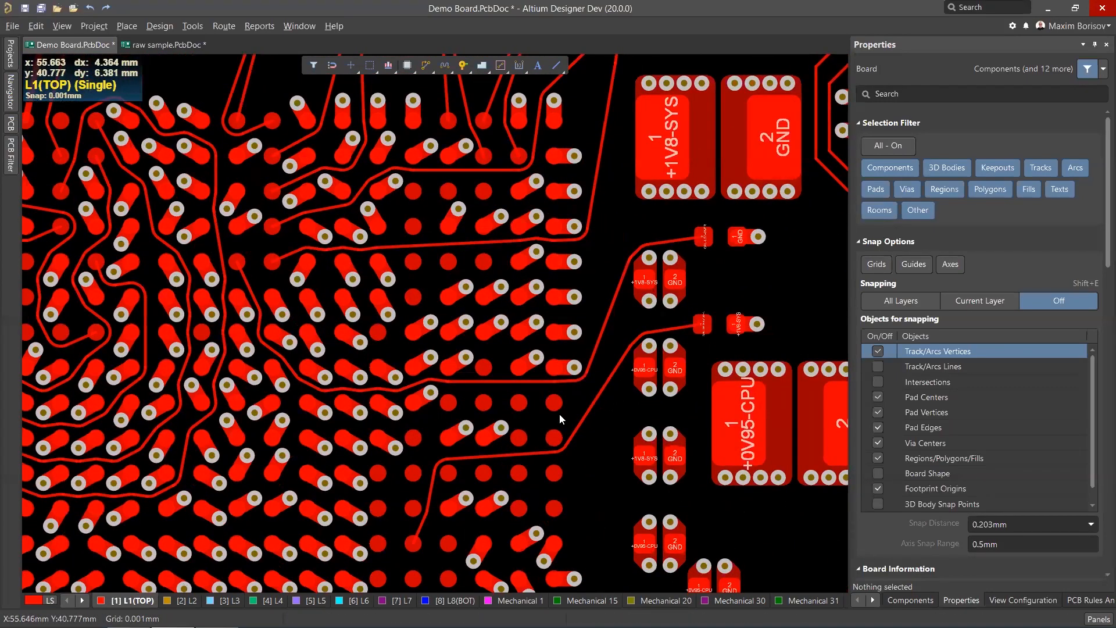
ctrl+scroll(526, 371, down, 2)
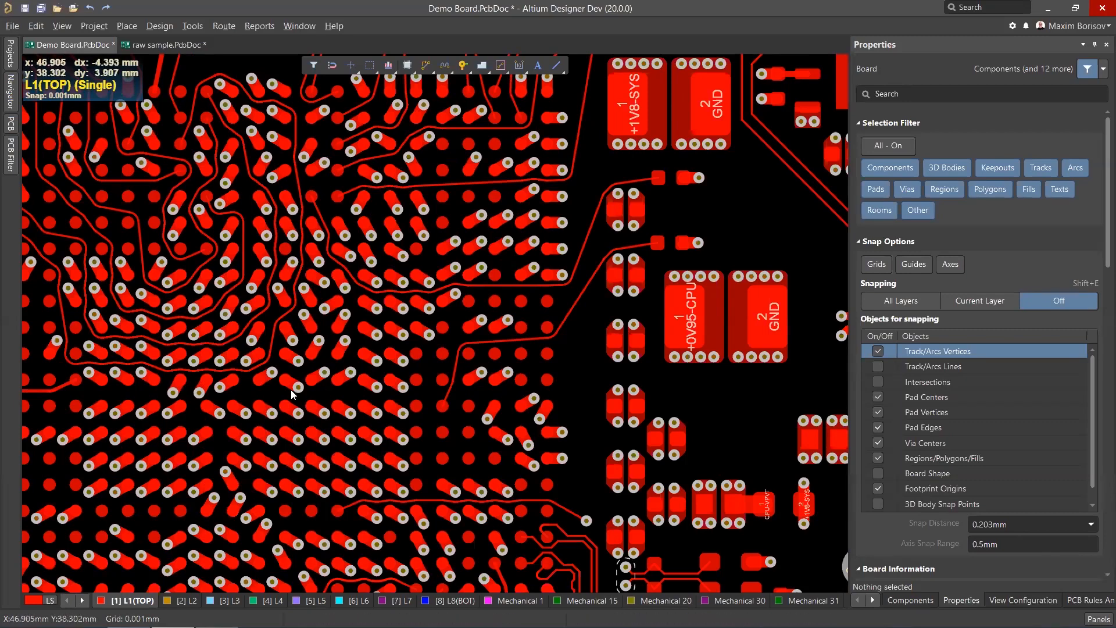
ctrl+scroll(415, 304, down, 2)
ctrl+scroll(416, 303, up, 4)
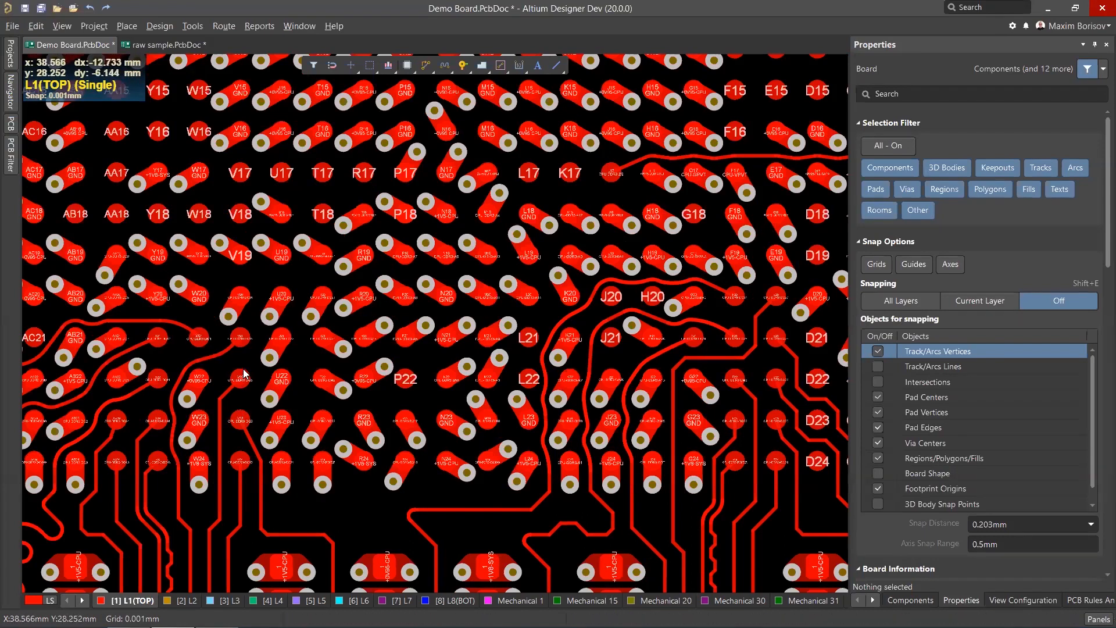
ctrl+scroll(281, 374, down, 2)
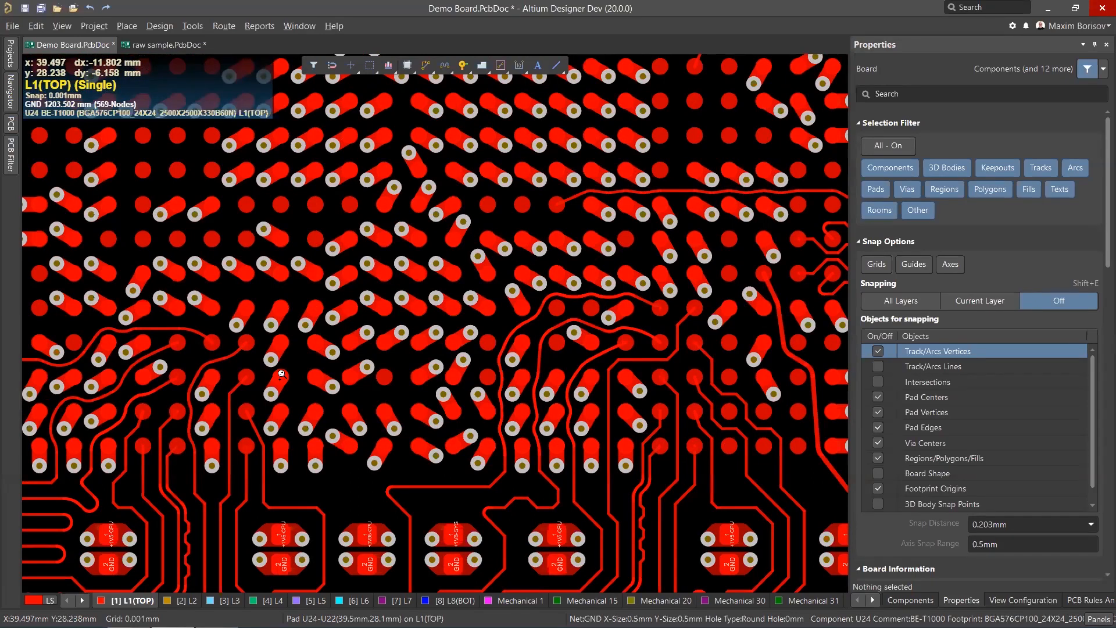
ctrl+scroll(281, 374, down, 2)
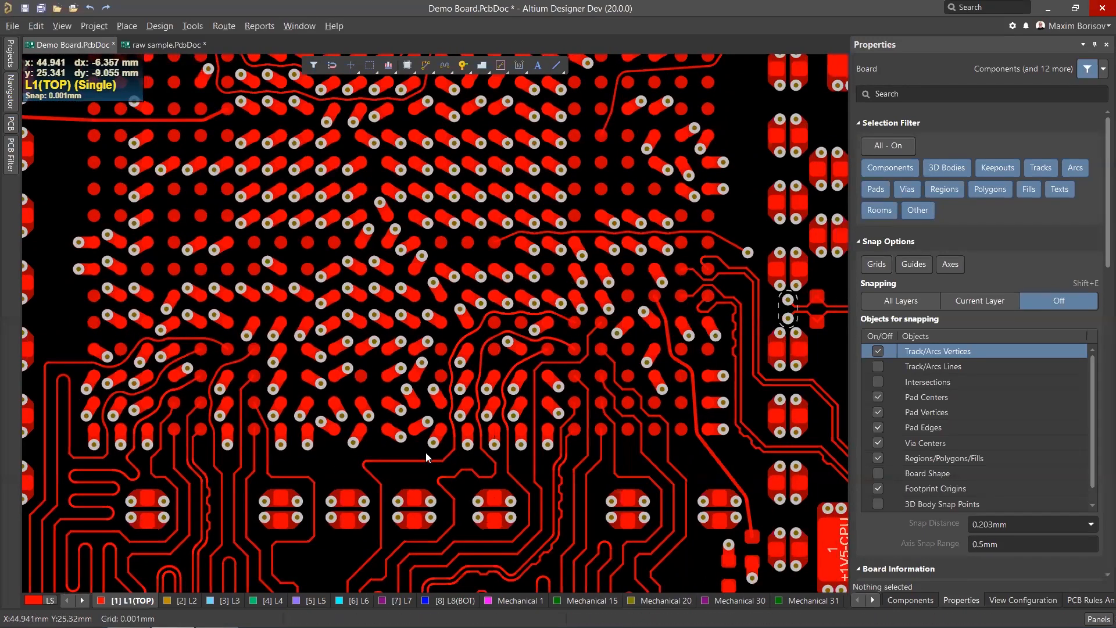
ctrl+scroll(426, 457, down, 2)
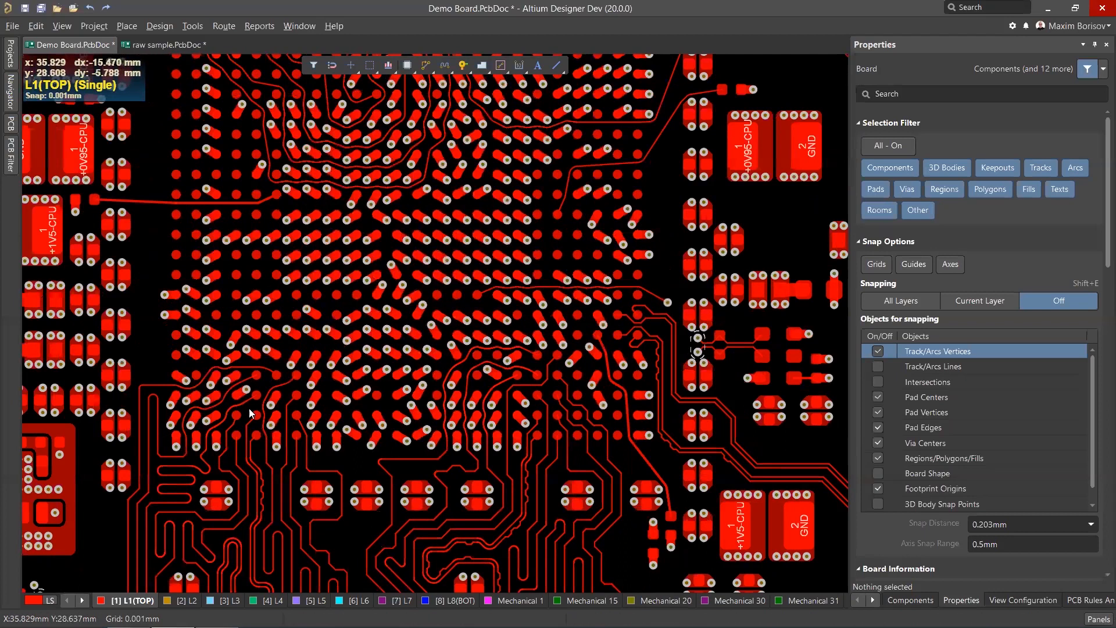
ctrl+scroll(314, 285, up, 1)
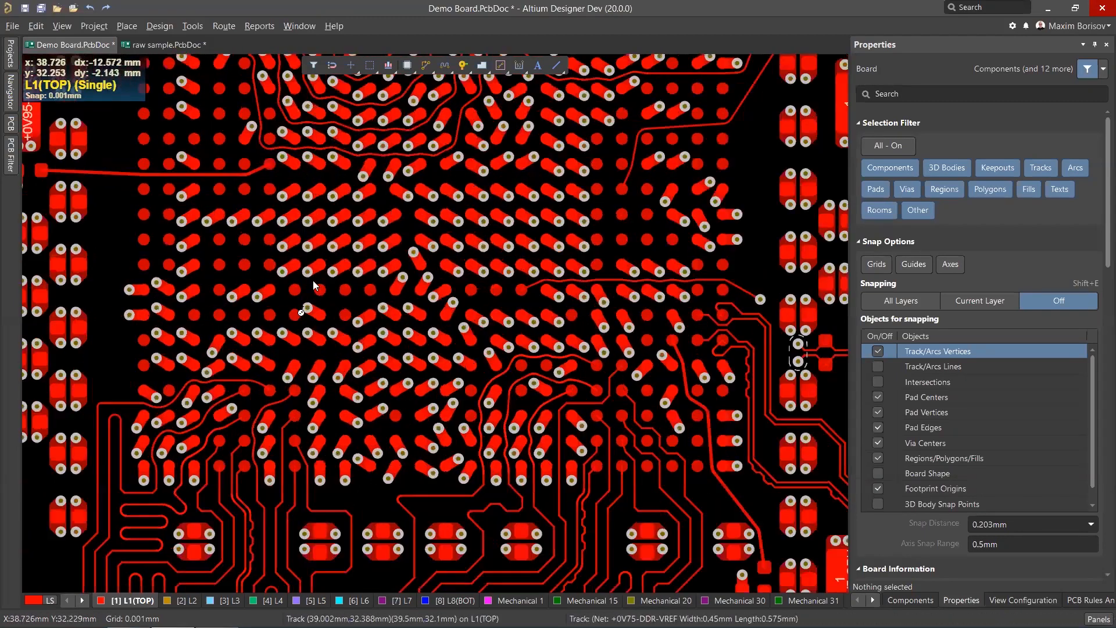
ctrl+scroll(263, 321, down, 2)
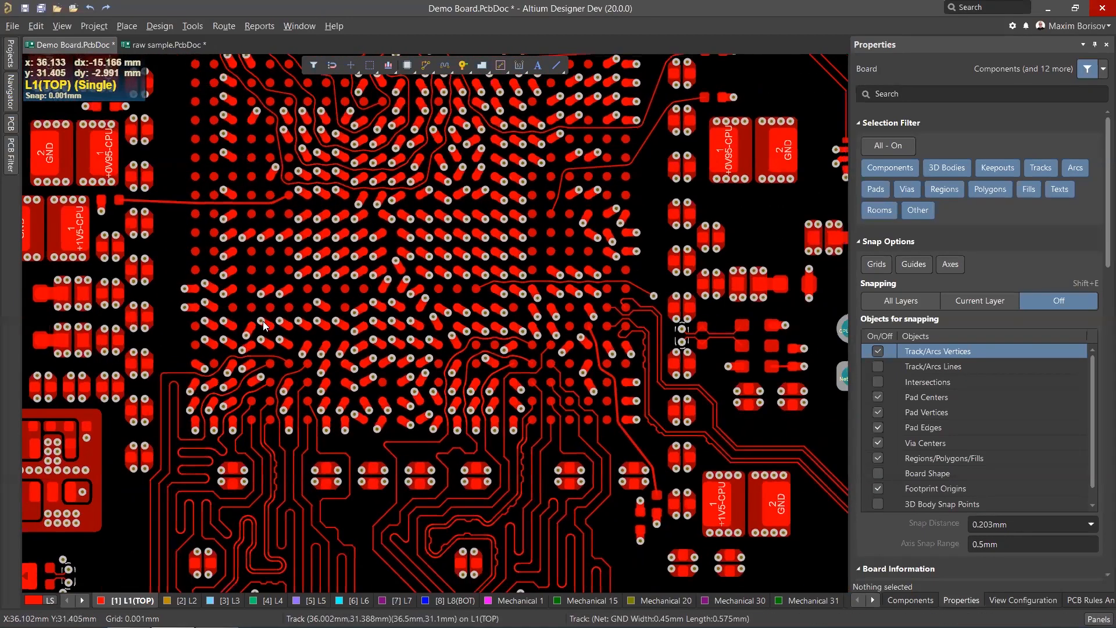
ctrl+scroll(308, 396, up, 2)
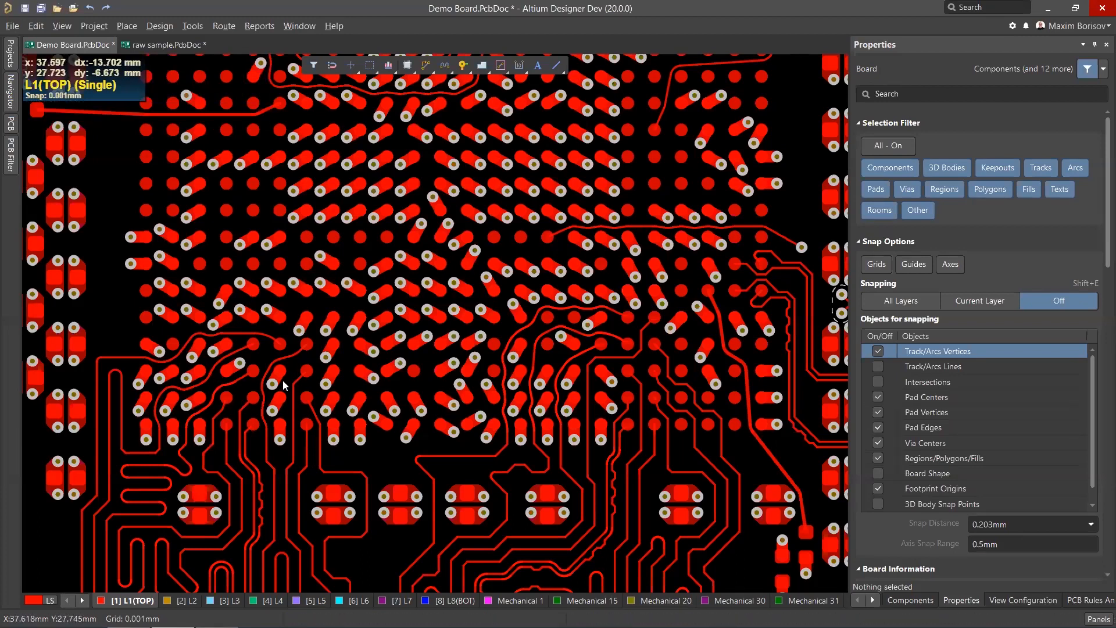
click(226, 601)
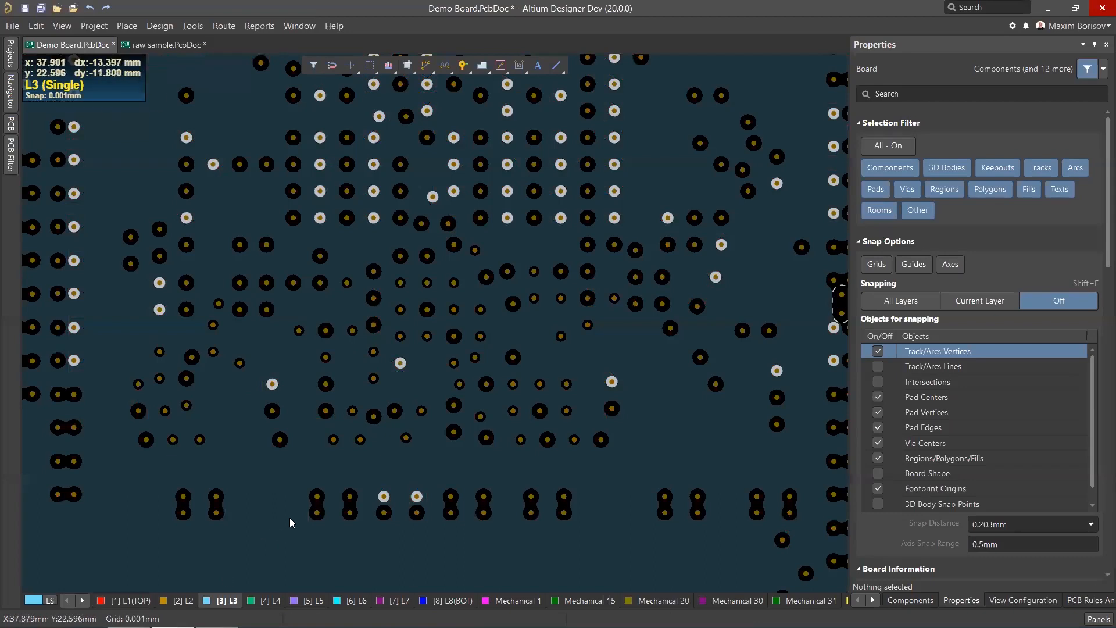
Switch to the top layer and inspect the BGA escape traces and nearby capacitors at various zoom levels.
click(128, 600)
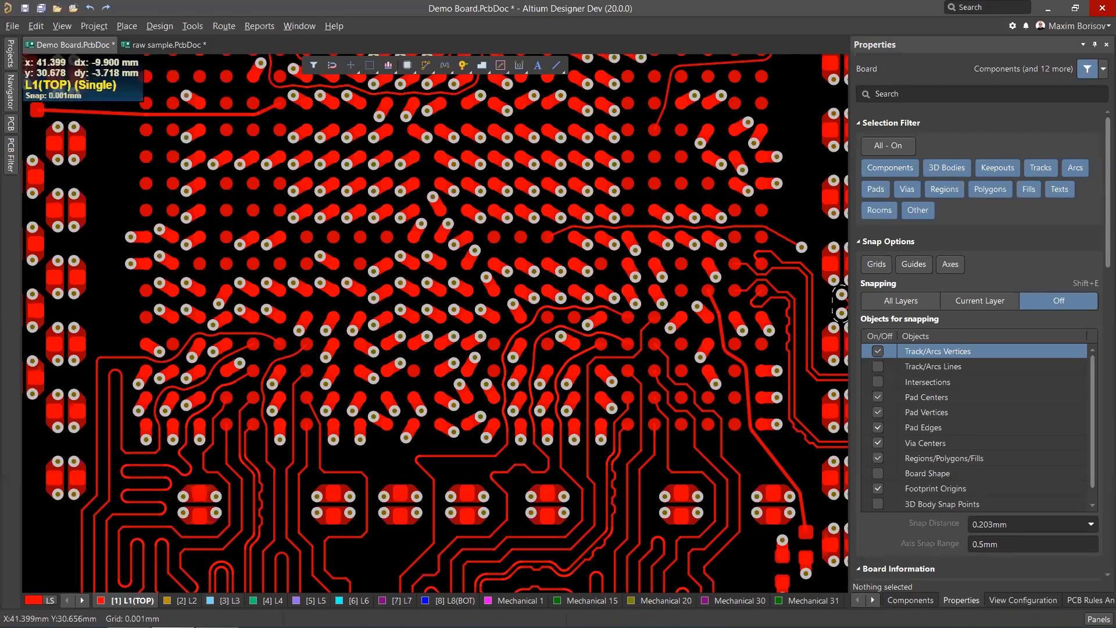
ctrl+scroll(360, 314, down, 1)
ctrl+scroll(165, 346, down, 1)
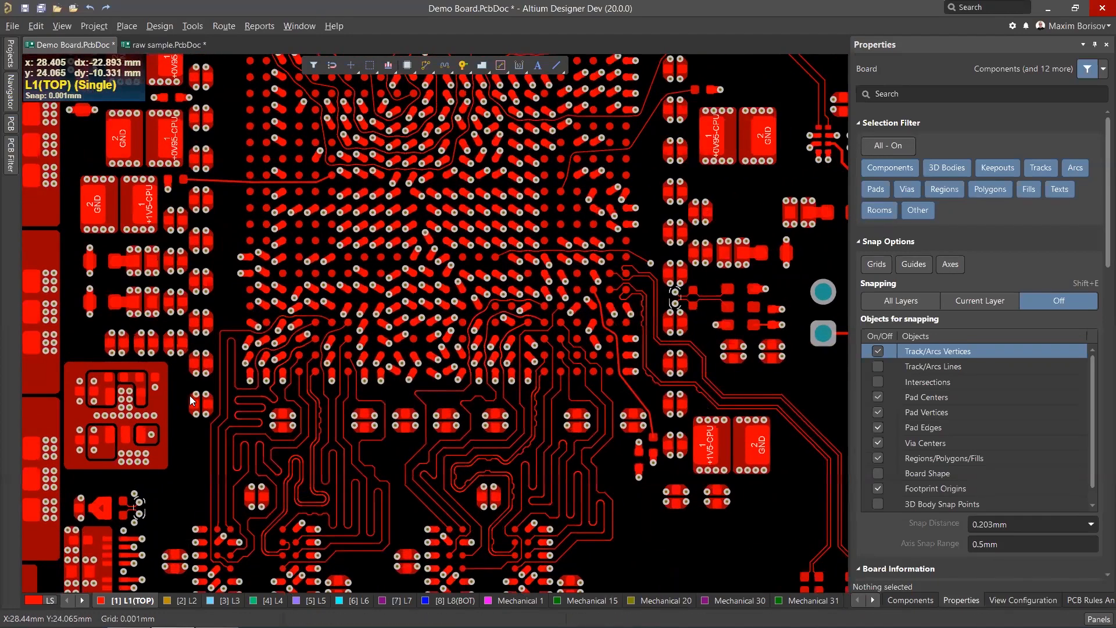
ctrl+scroll(190, 395, up, 1)
ctrl+scroll(215, 364, up, 1)
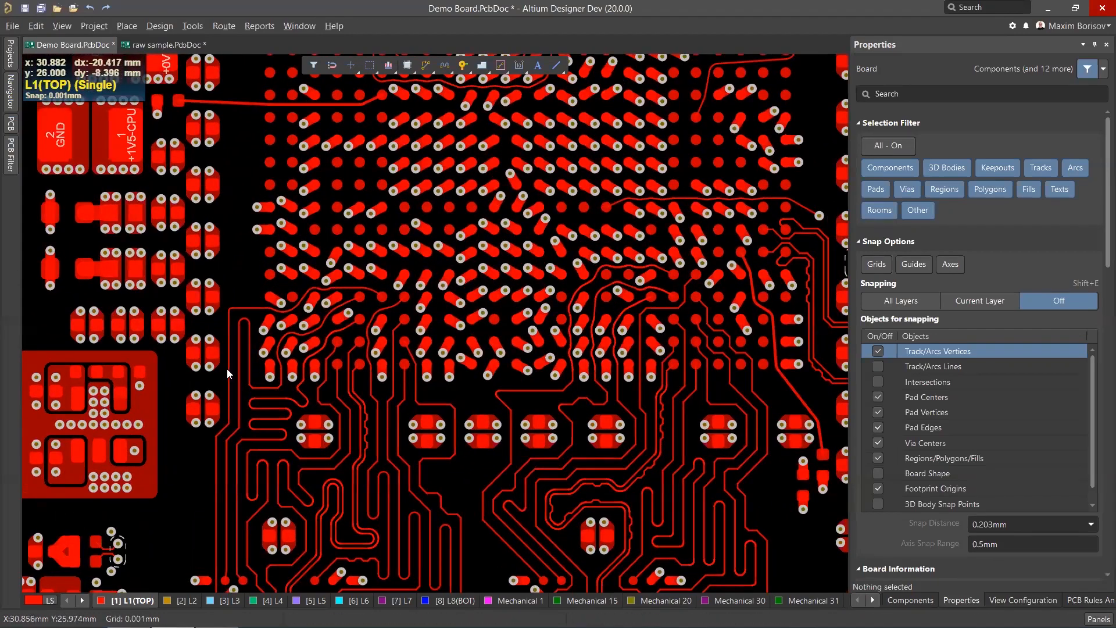
ctrl+scroll(213, 345, up, 1)
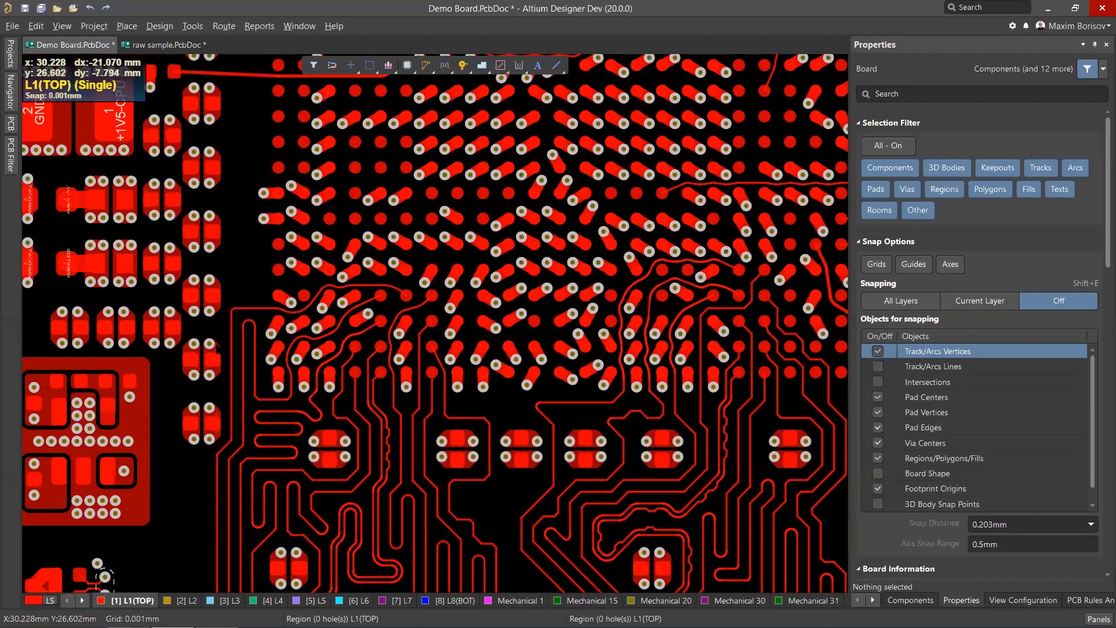
ctrl+scroll(229, 346, down, 1)
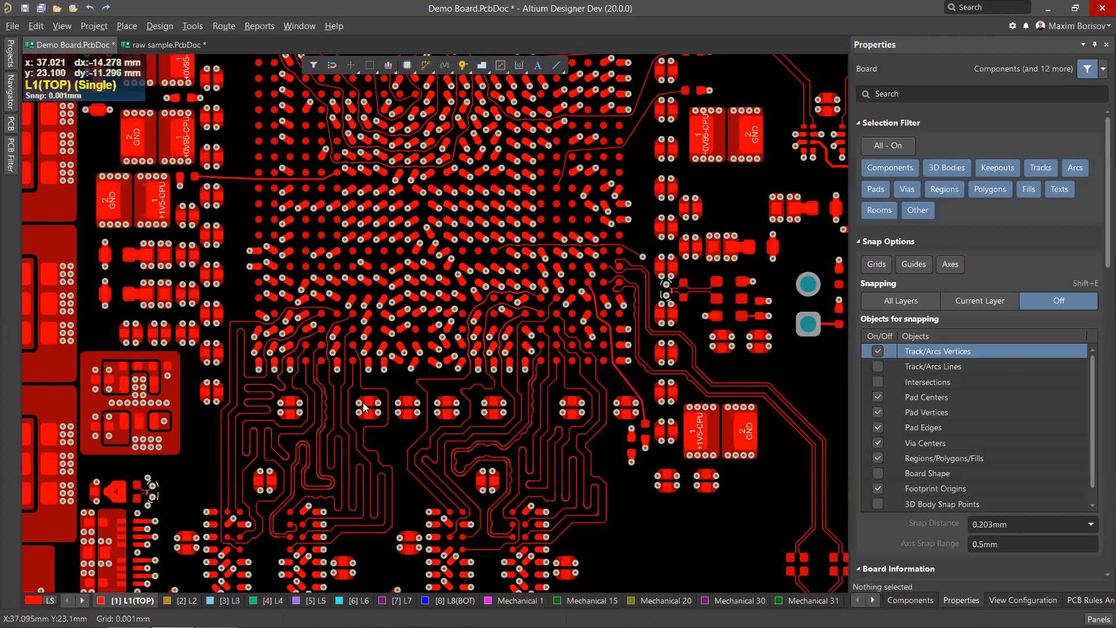
ctrl+scroll(363, 403, up, 2)
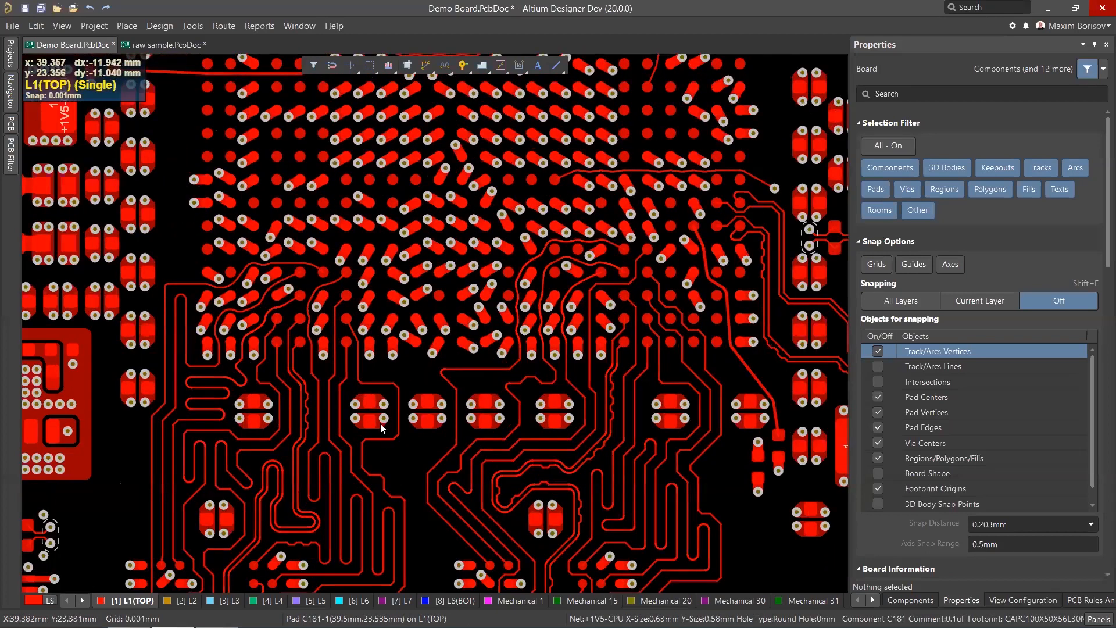
ctrl+scroll(395, 417, up, 1)
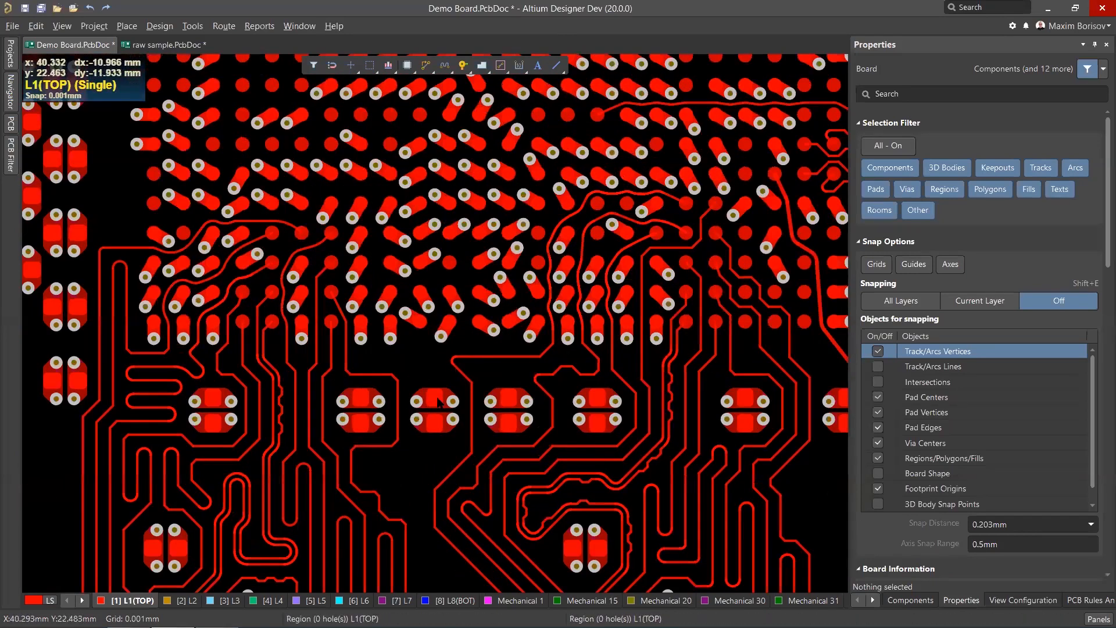
ctrl+scroll(395, 411, up, 3)
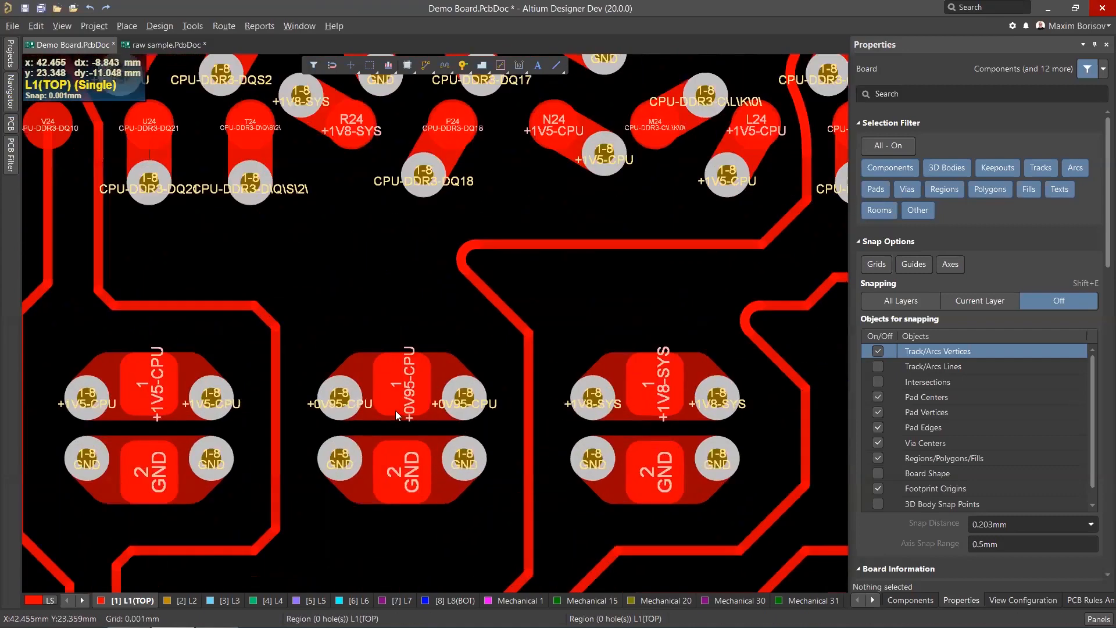
ctrl+scroll(372, 419, up, 1)
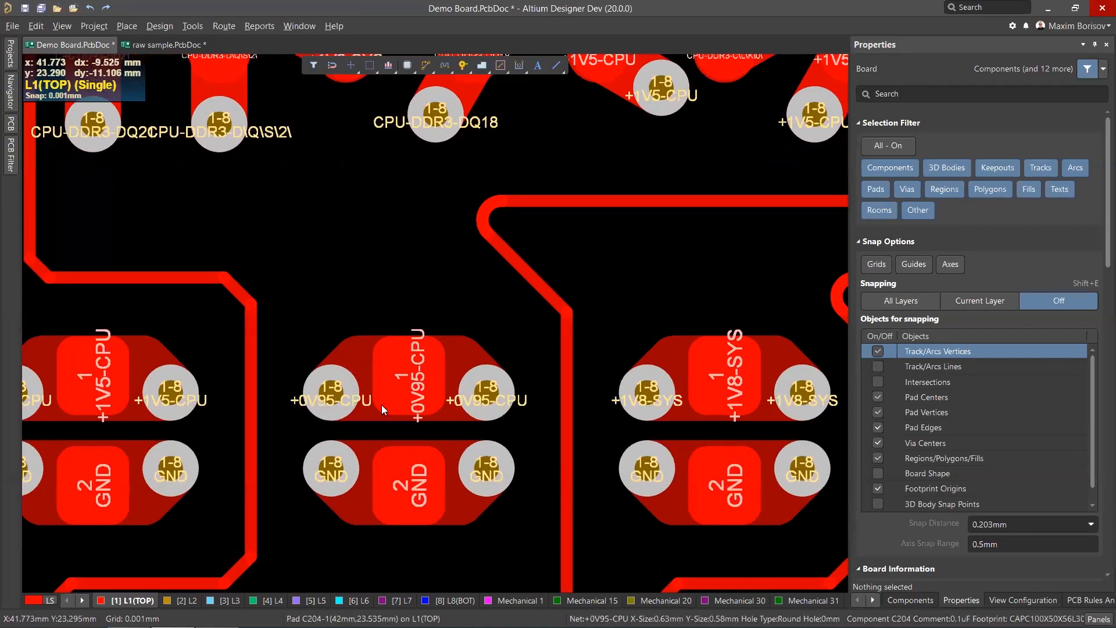
ctrl+scroll(381, 405, down, 2)
ctrl+scroll(380, 405, down, 3)
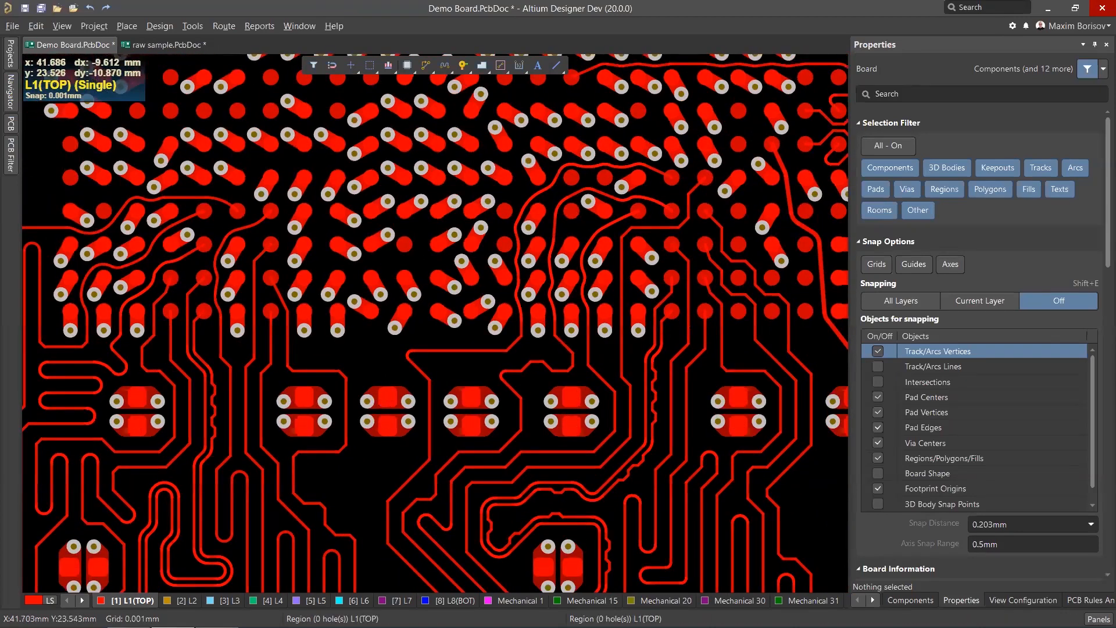
ctrl+scroll(378, 404, up, 4)
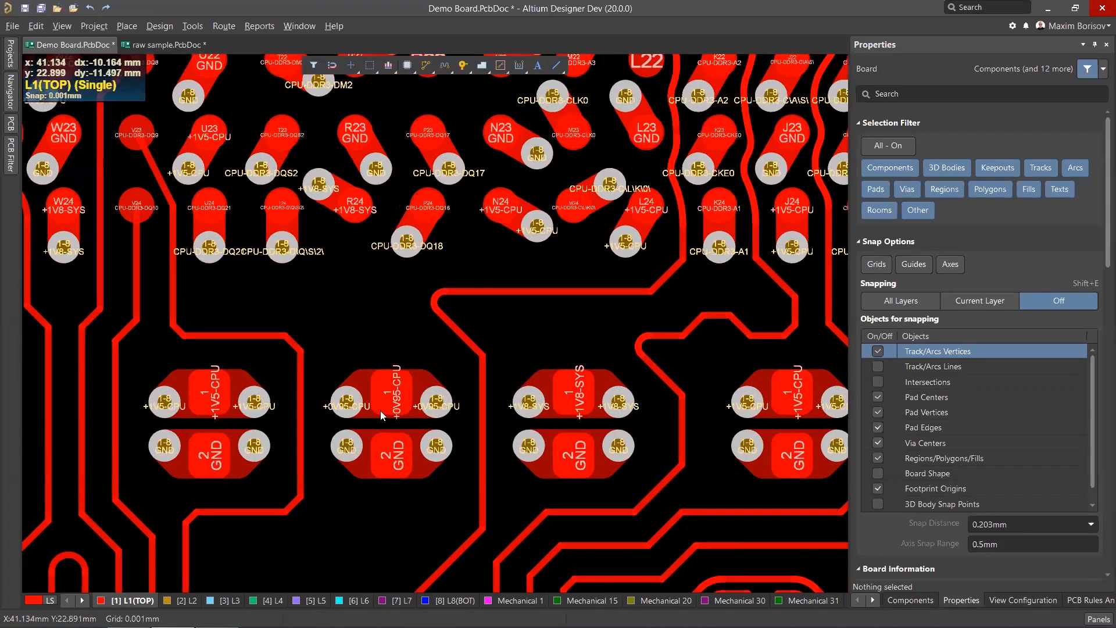
ctrl+scroll(395, 382, down, 4)
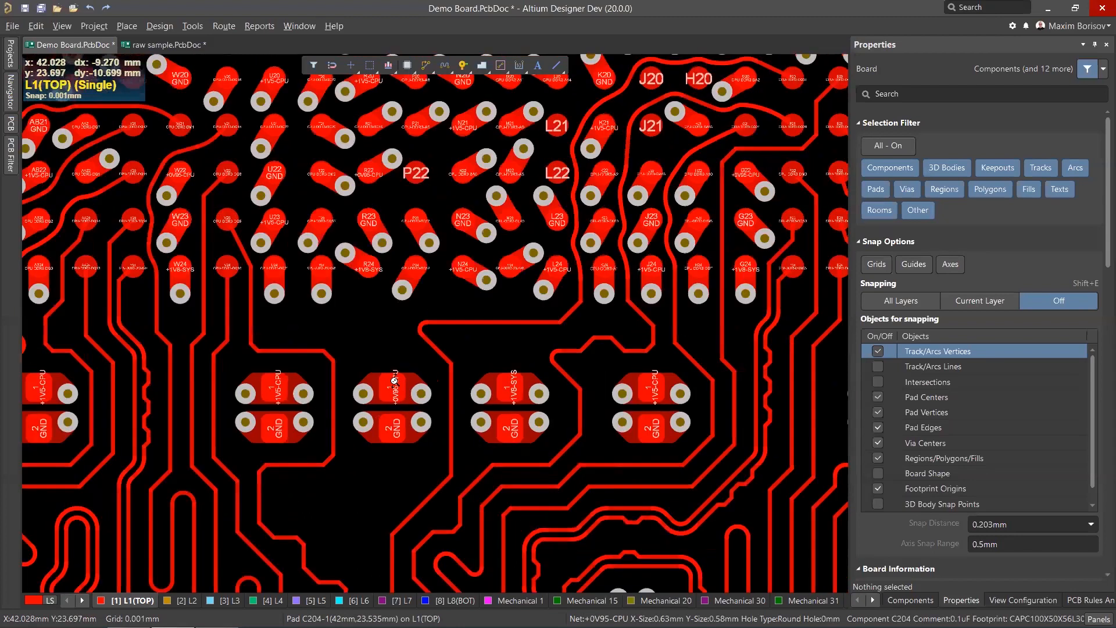
ctrl+scroll(289, 383, up, 1)
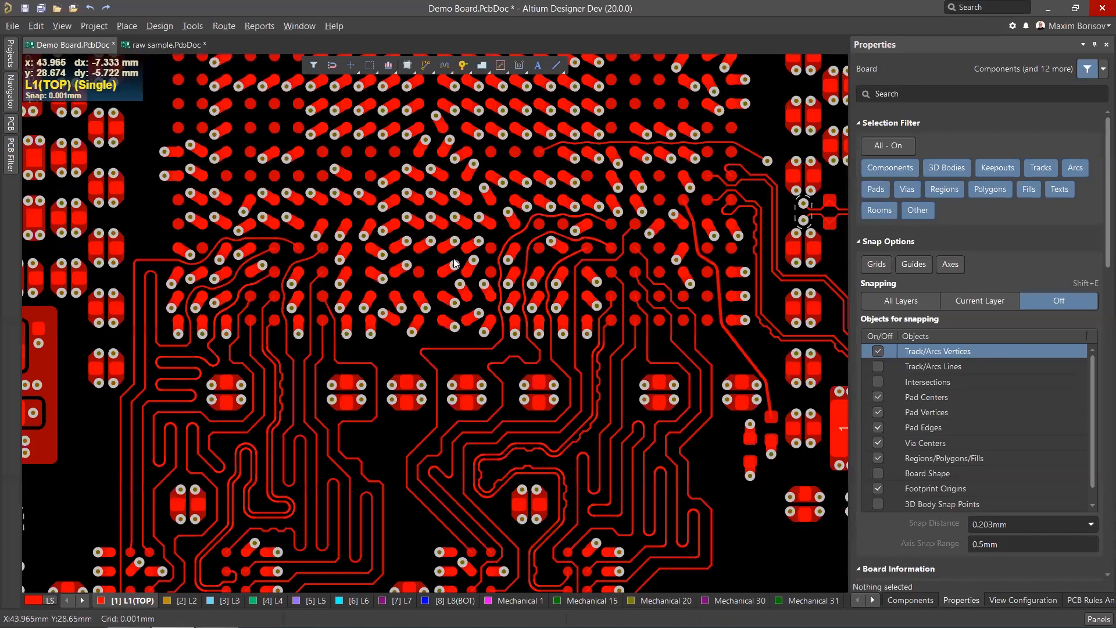
scroll(456, 263, up, 3)
scroll(456, 262, up, 1)
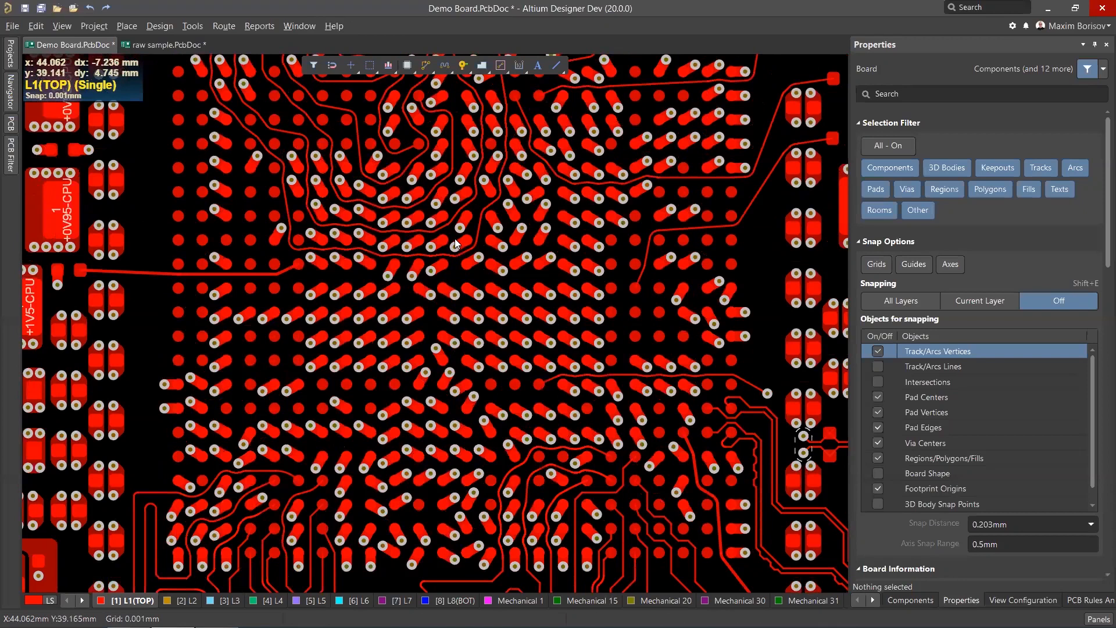
scroll(457, 259, up, 3)
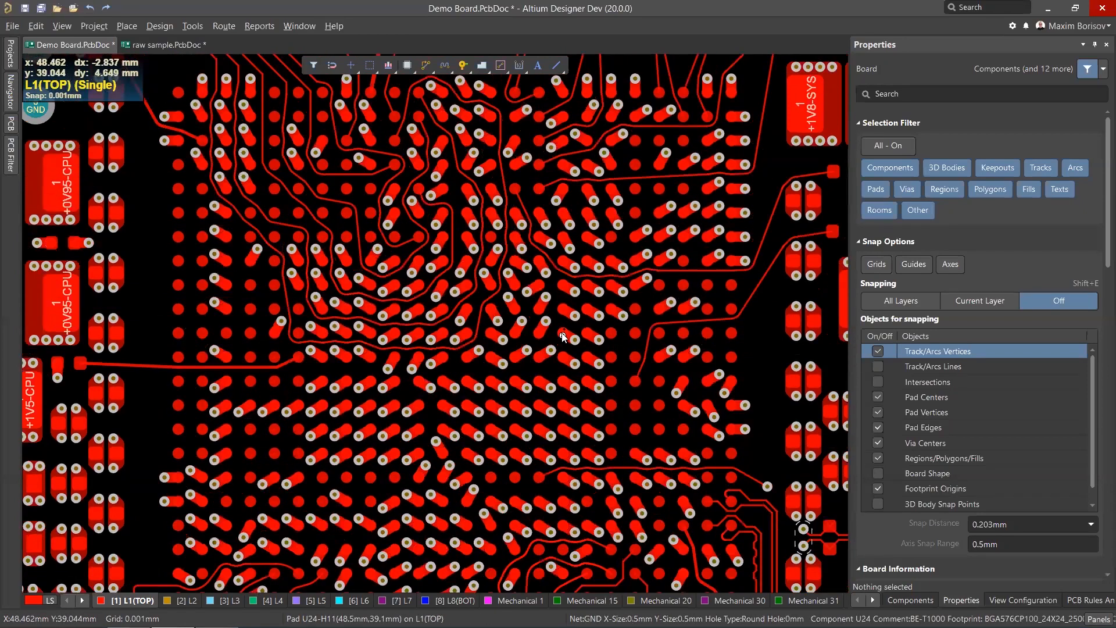
ctrl+scroll(549, 329, up, 2)
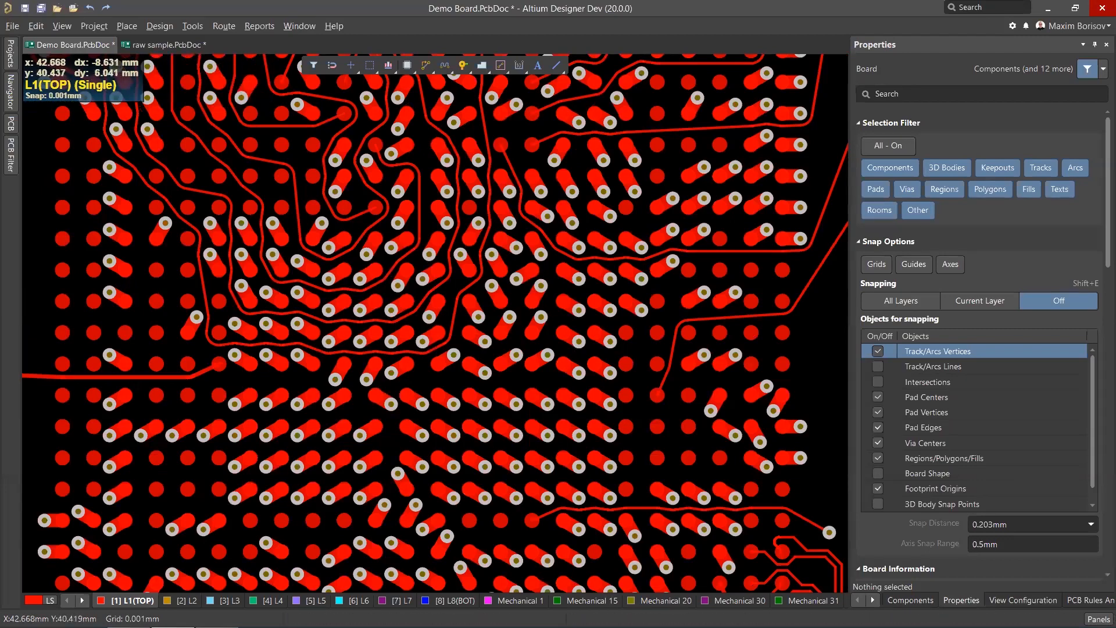
ctrl+scroll(422, 297, down, 3)
ctrl+scroll(578, 348, up, 2)
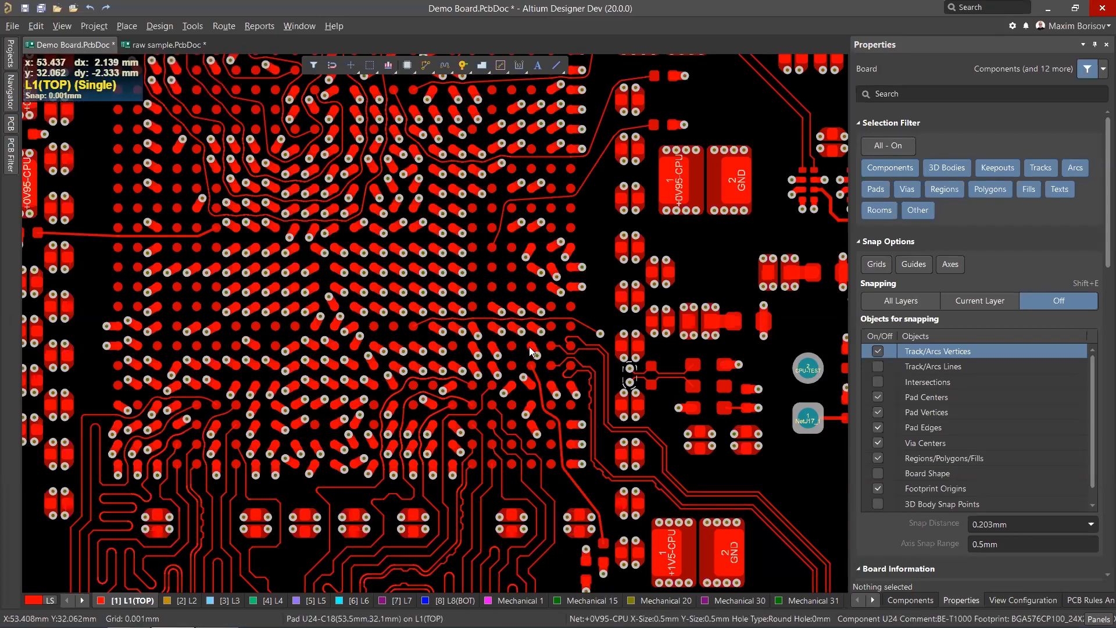
shift+scroll(529, 352, down, 4)
ctrl+scroll(587, 518, up, 6)
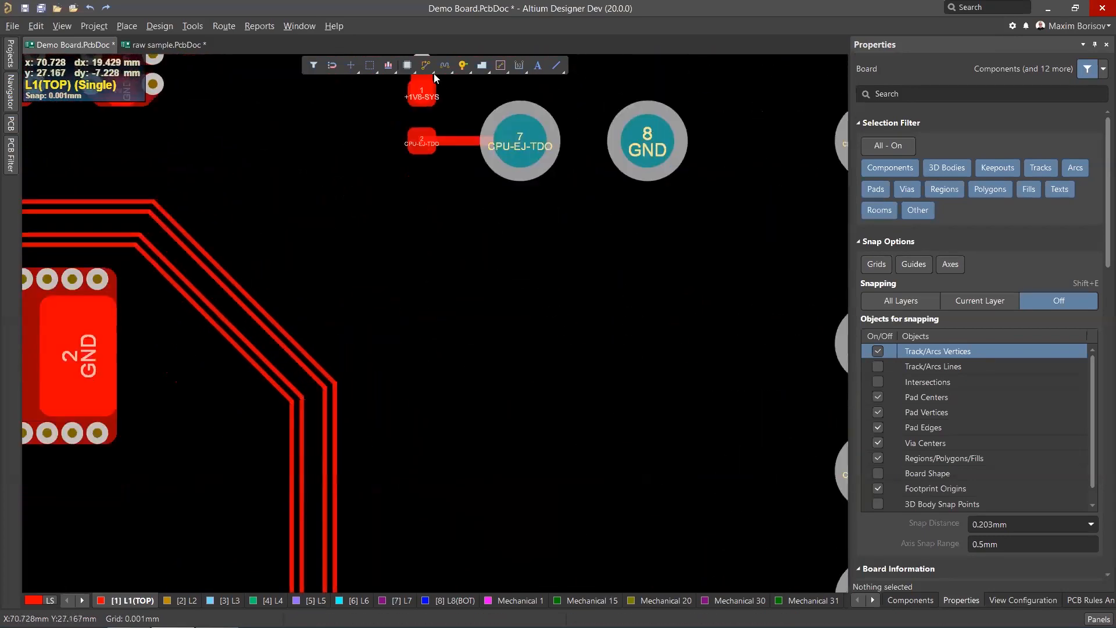
Start interactive routing, pause it, and choose the any-angle corner style in the routing options.
key(ctrl+w)
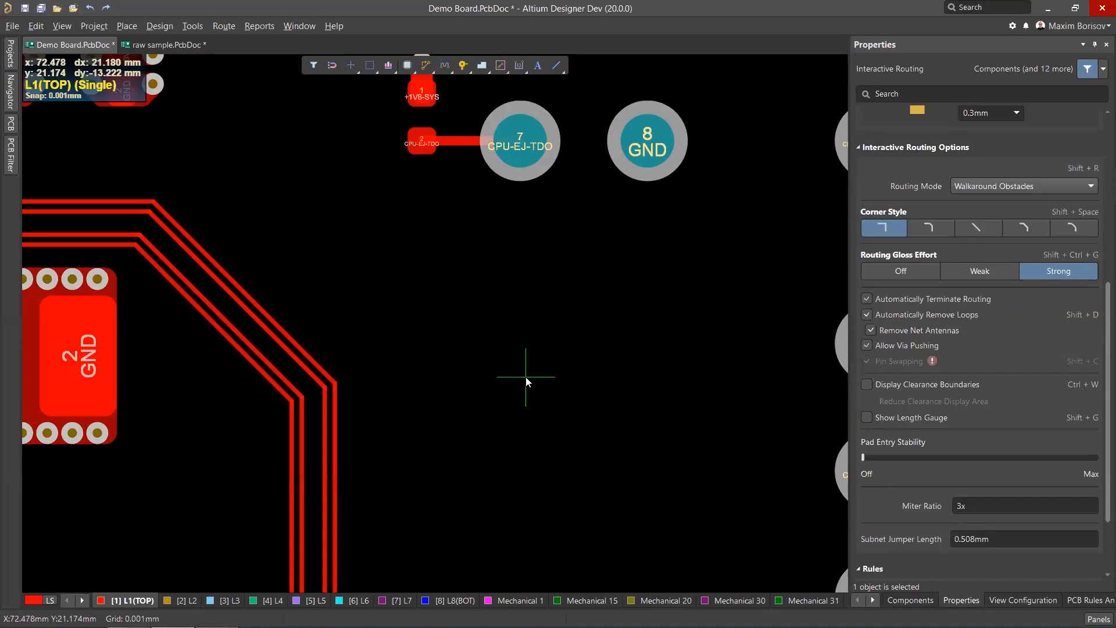
key(Tab)
click(982, 227)
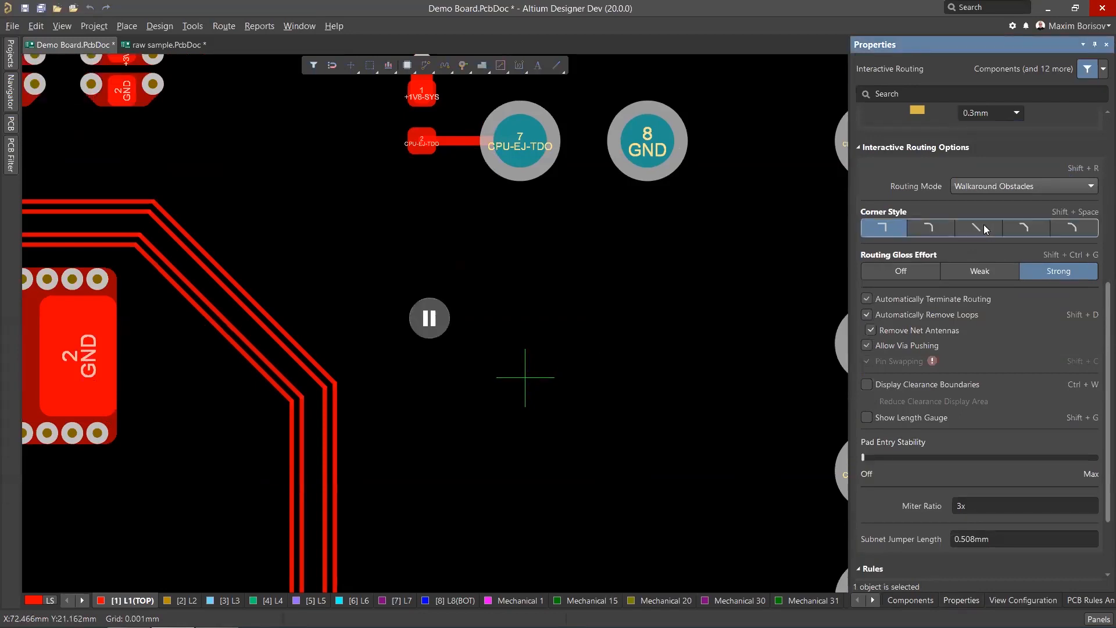
Begin routing a track from pad 7 CPU-EJ-TDO and set the Min Arc Ratio to 5x, then resume routing.
click(958, 532)
double_click(957, 529)
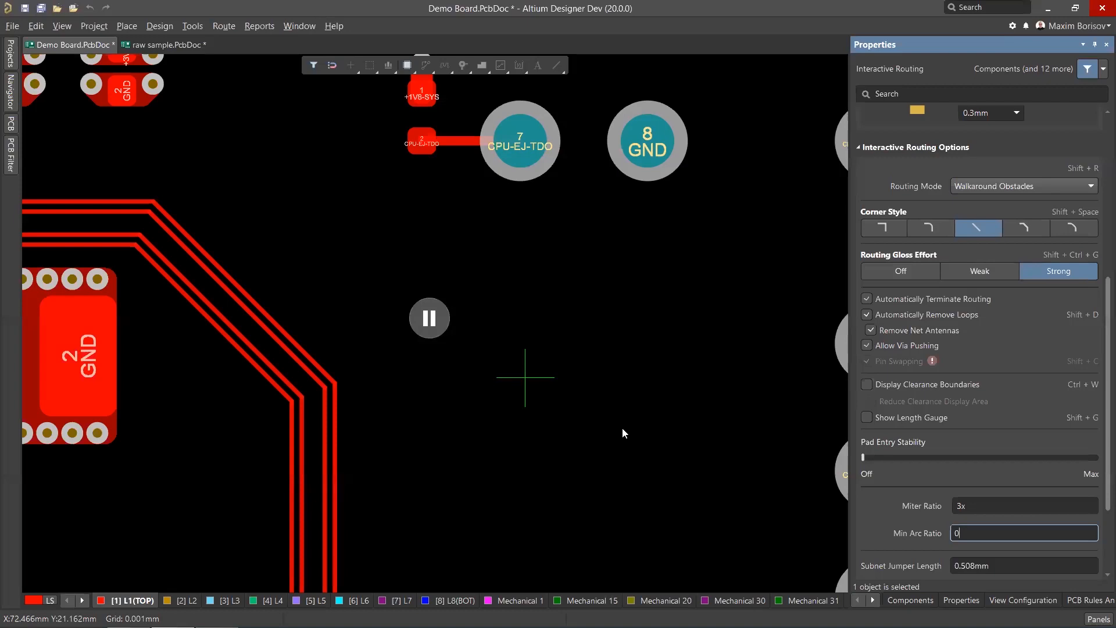
click(518, 143)
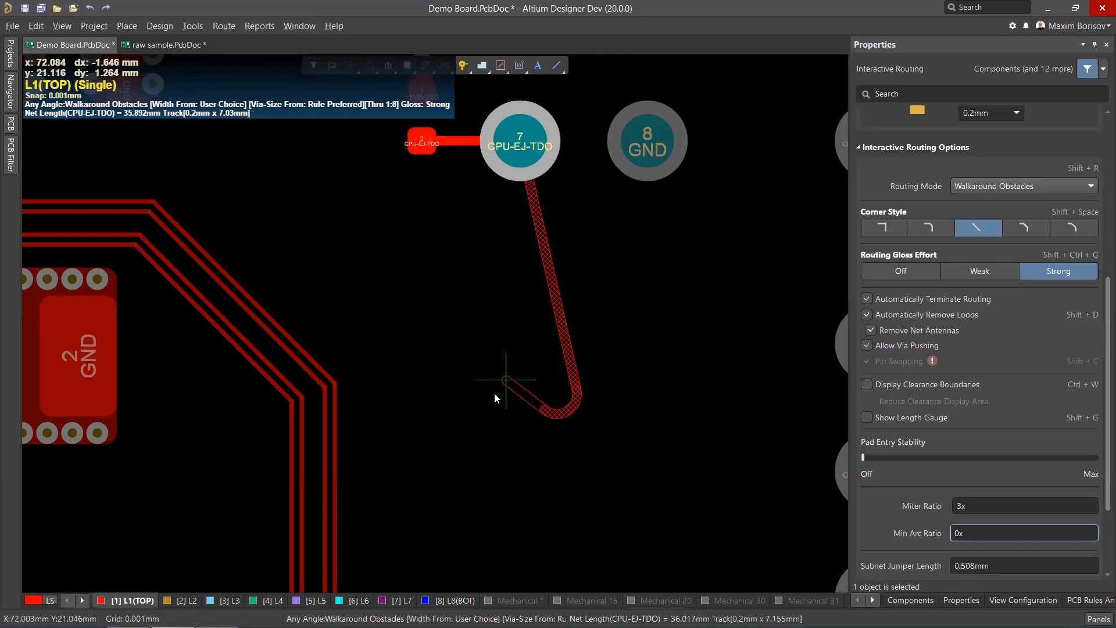
click(978, 532)
text(5)
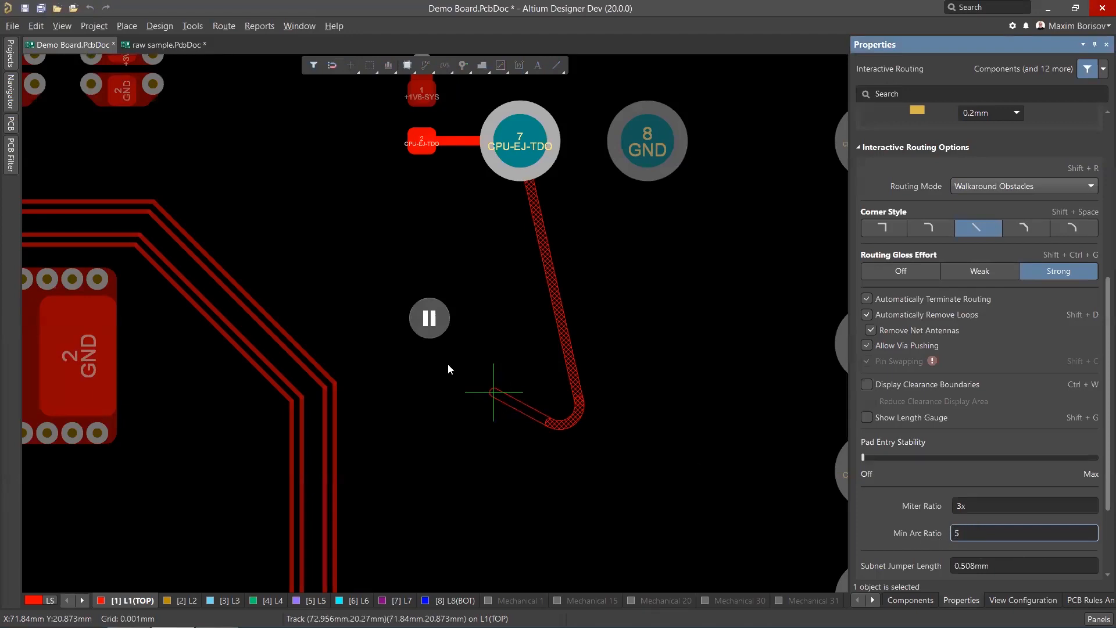
click(430, 319)
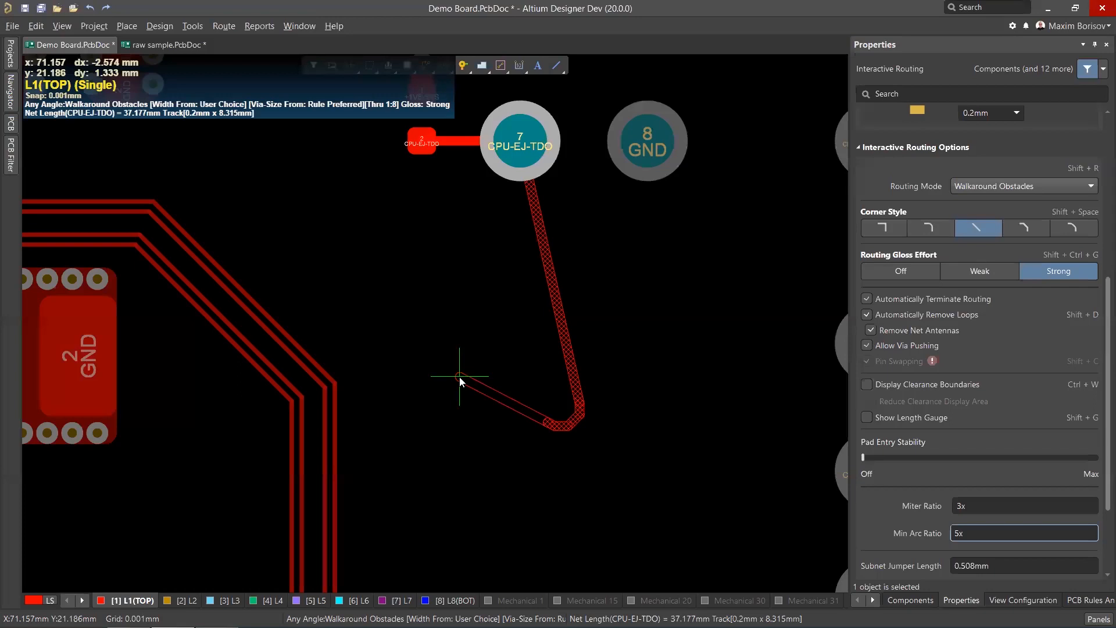
Finish the CPU-EJ-TDO track and undo it.
right_click(477, 375)
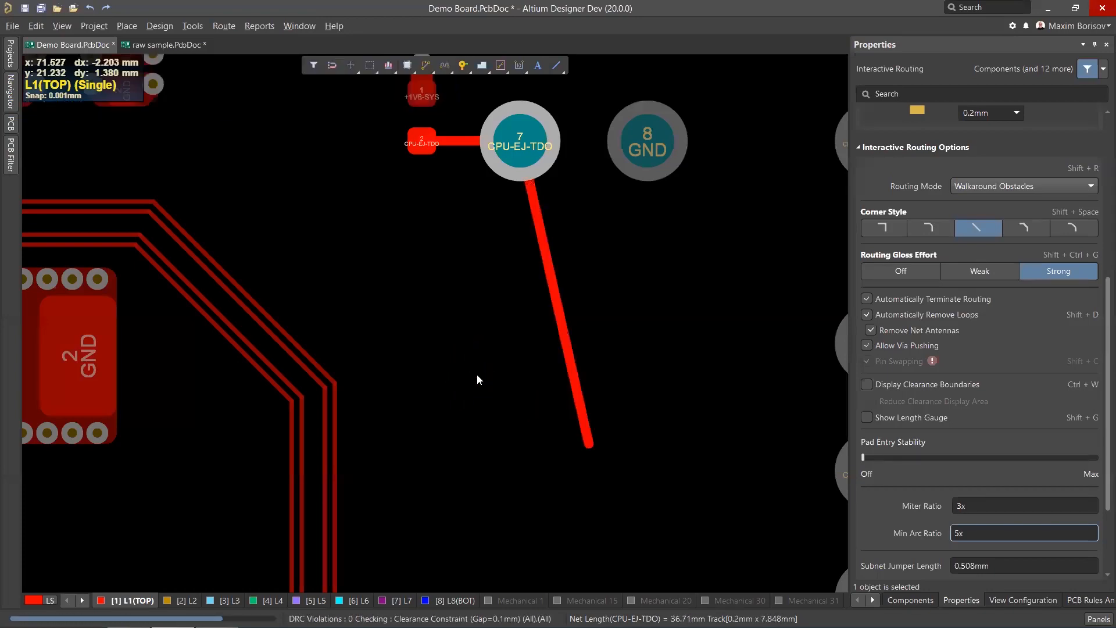
right_click(477, 375)
key(ctrl+z)
Start interactive routing from pad 1 of NetJ17_1 near the connector.
scroll(517, 372, up, 1)
ctrl+scroll(519, 378, down, 3)
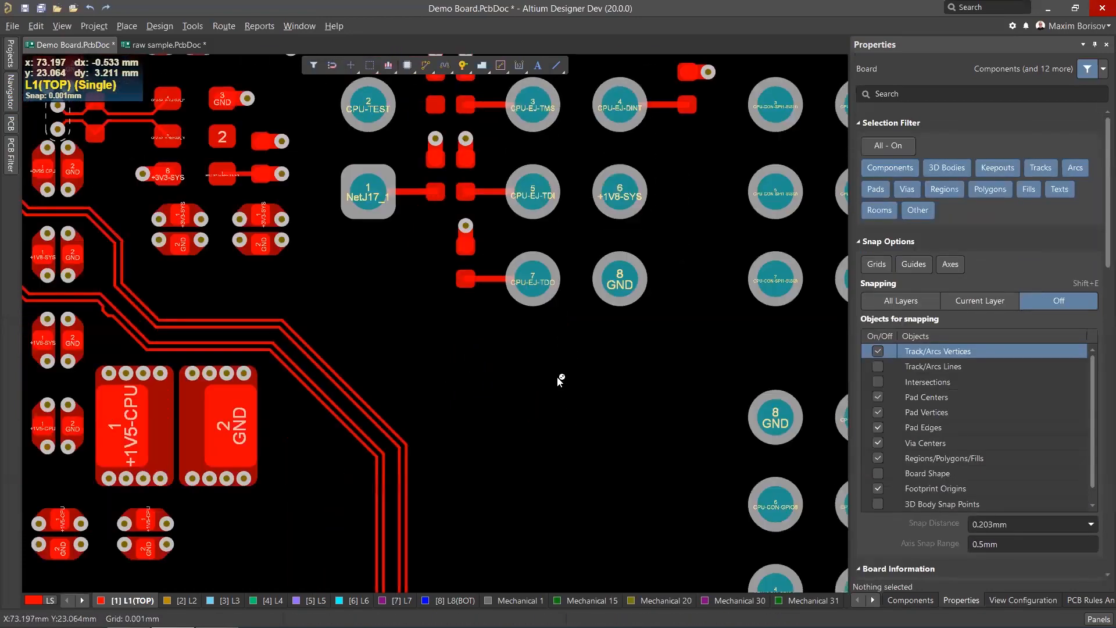
ctrl+scroll(373, 231, up, 5)
click(426, 65)
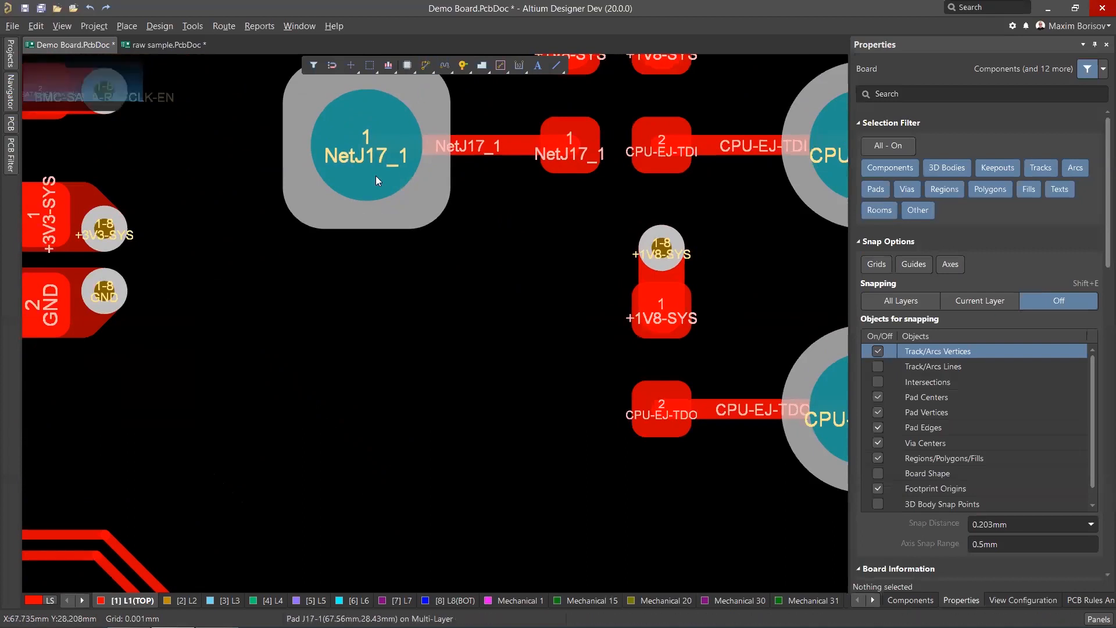
click(372, 186)
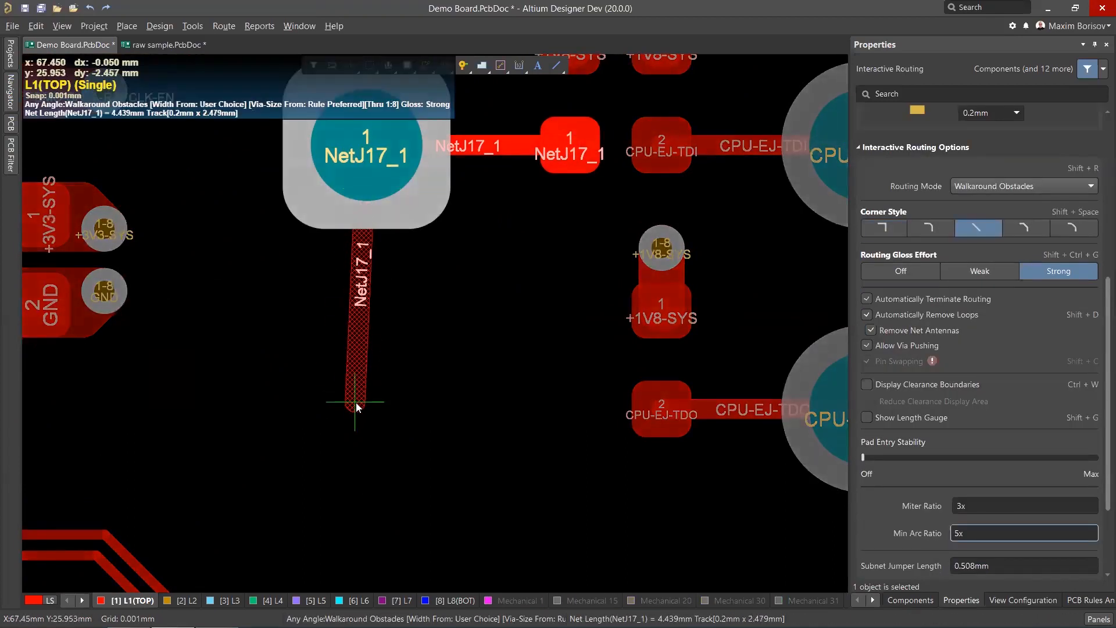
Pause routing of the NetJ17_1 track, switch the corner style to arc, and resume routing.
right_click(356, 403)
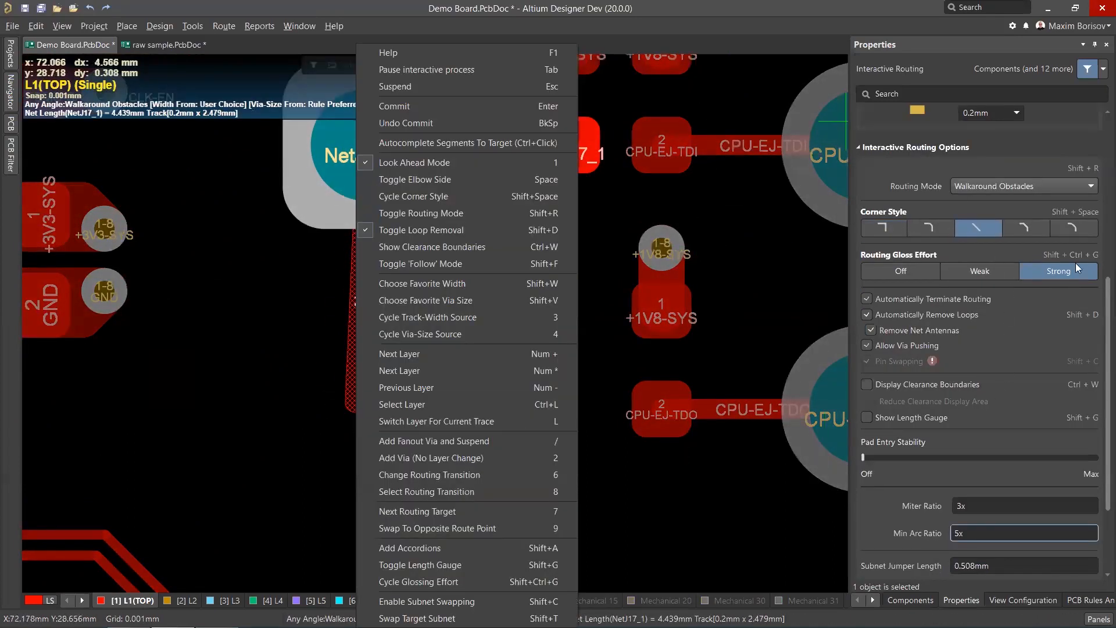
click(784, 278)
key(Tab)
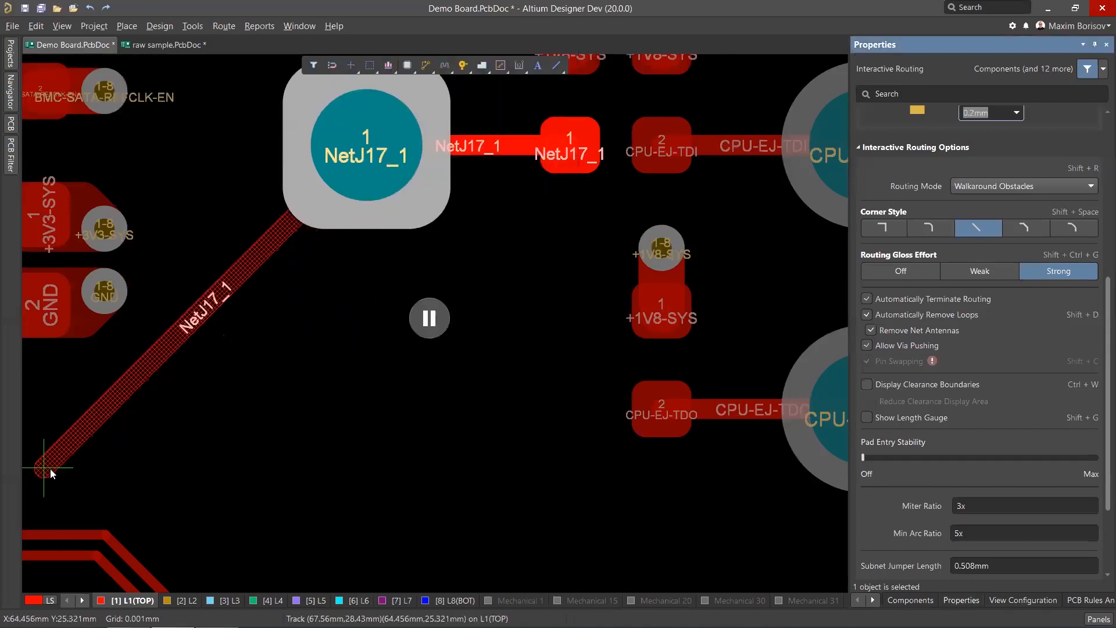
click(1016, 228)
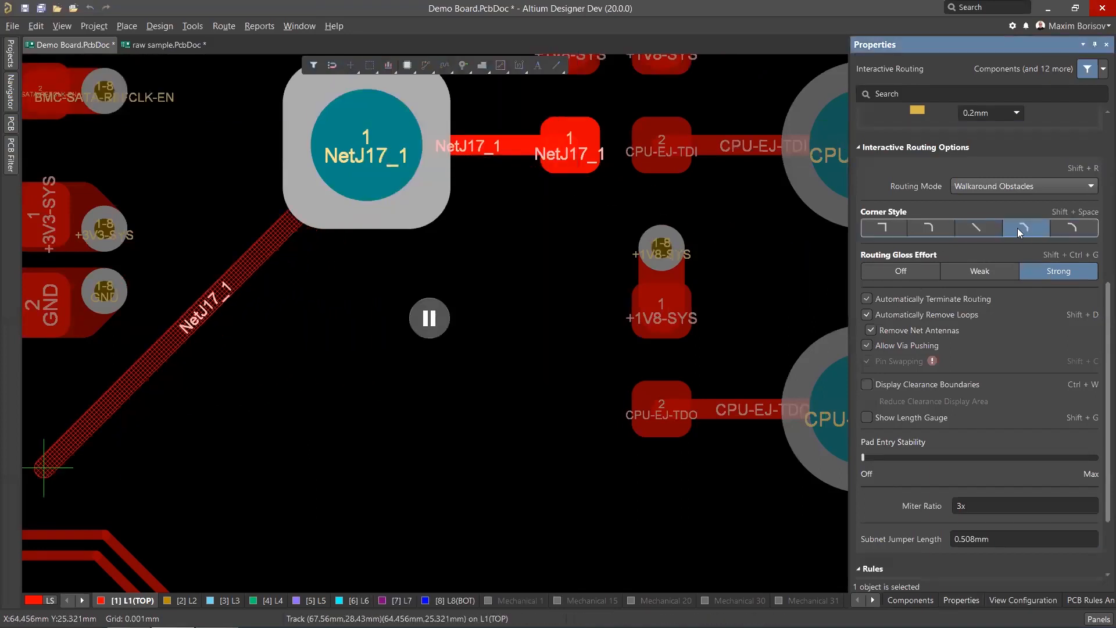
click(430, 318)
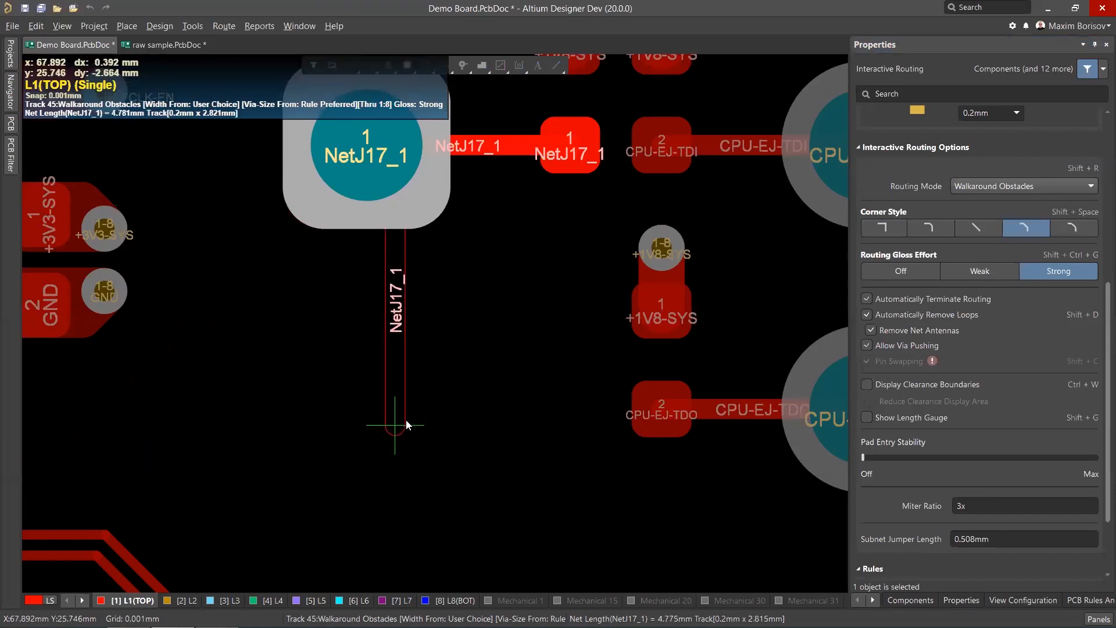
Pause routing again and set Pad Entry Stability to Max, then resume routing the NetJ17_1 track.
key(Tab)
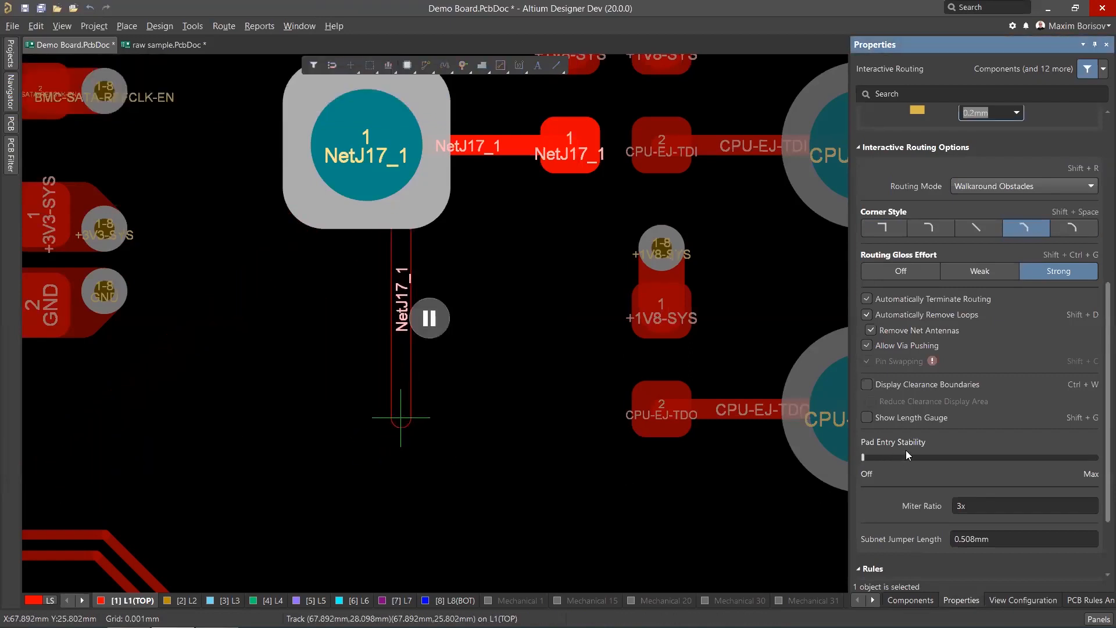
click(433, 329)
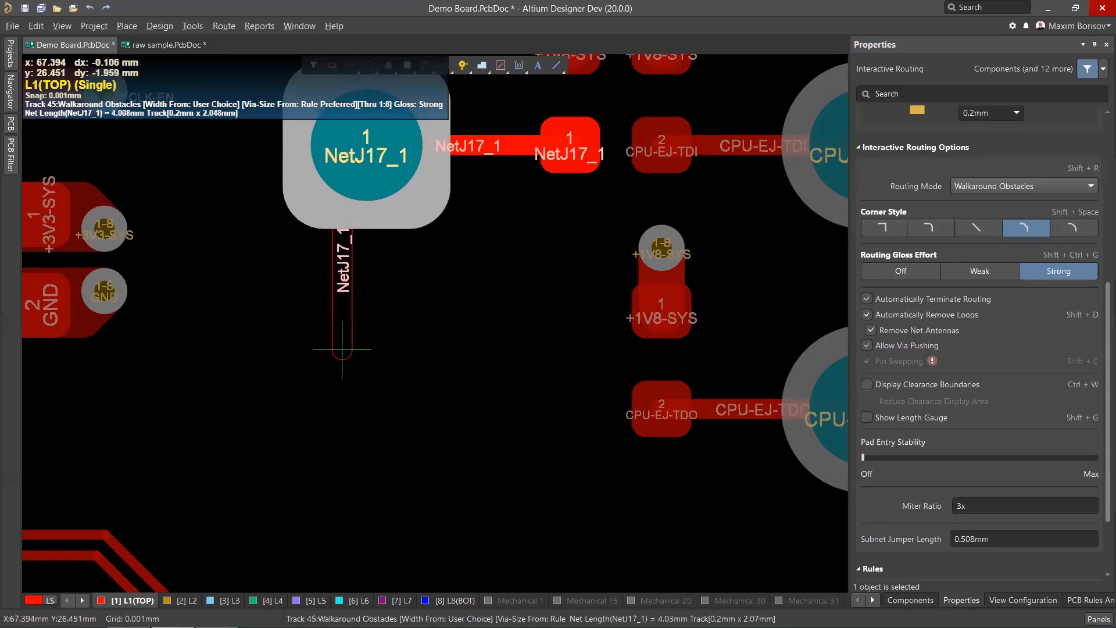
key(Tab)
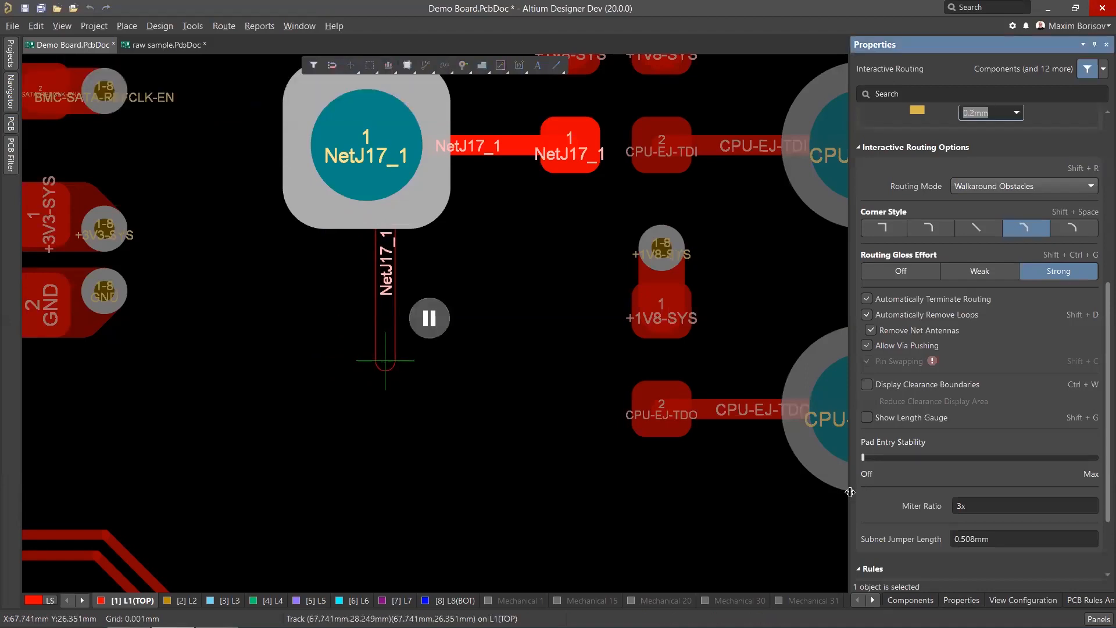
drag(863, 457, 1018, 463)
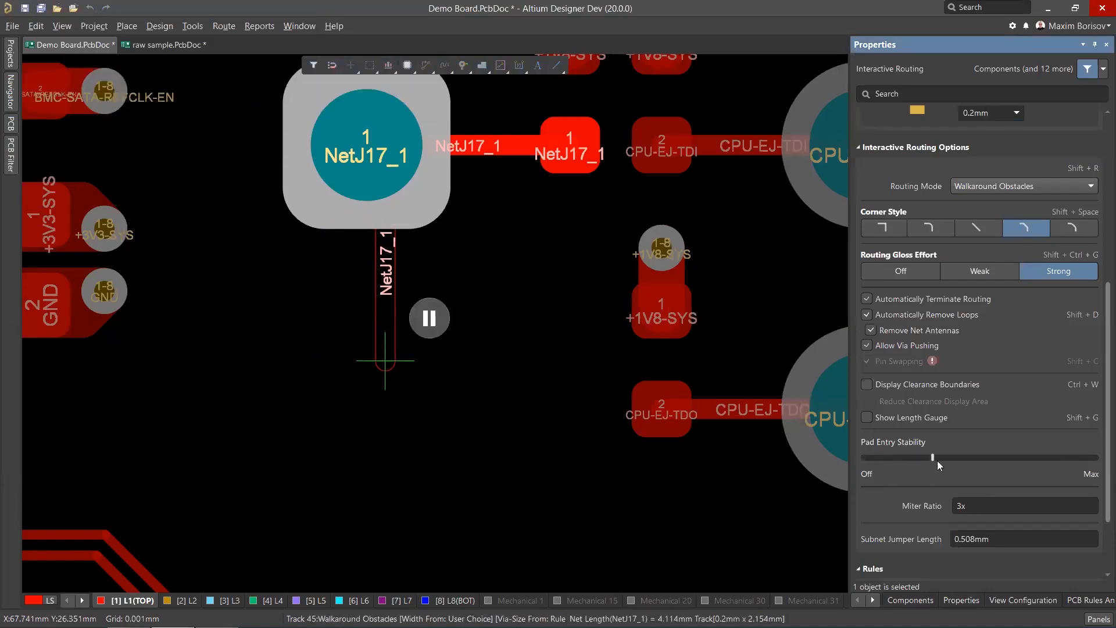
click(1059, 457)
click(429, 318)
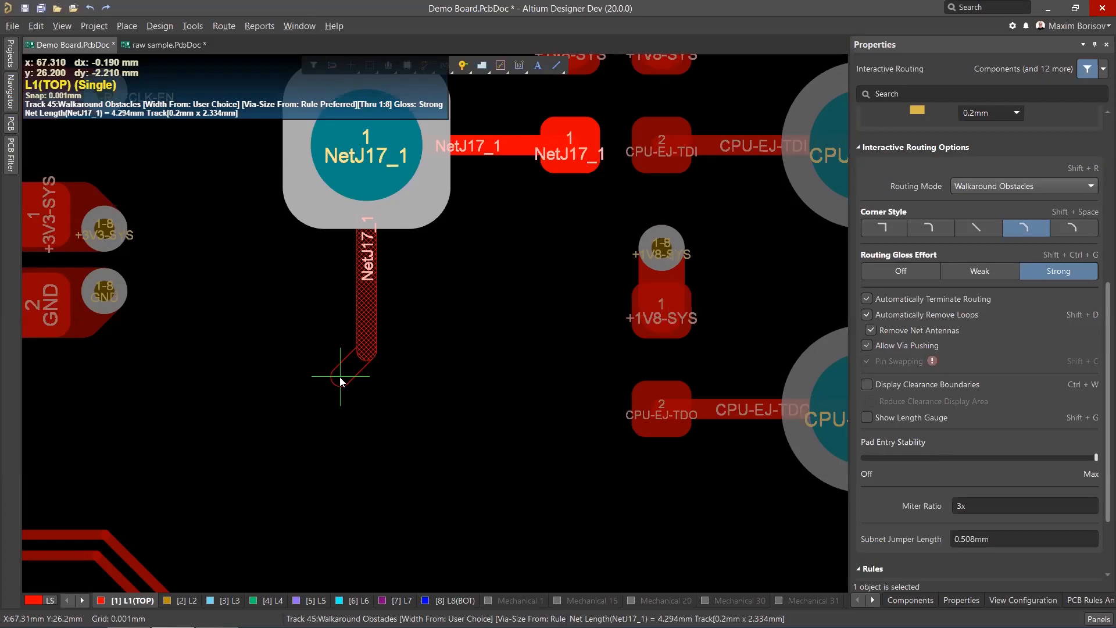
Pause routing, lower Pad Entry Stability to about the middle, and cancel the NetJ17_1 route.
key(Tab)
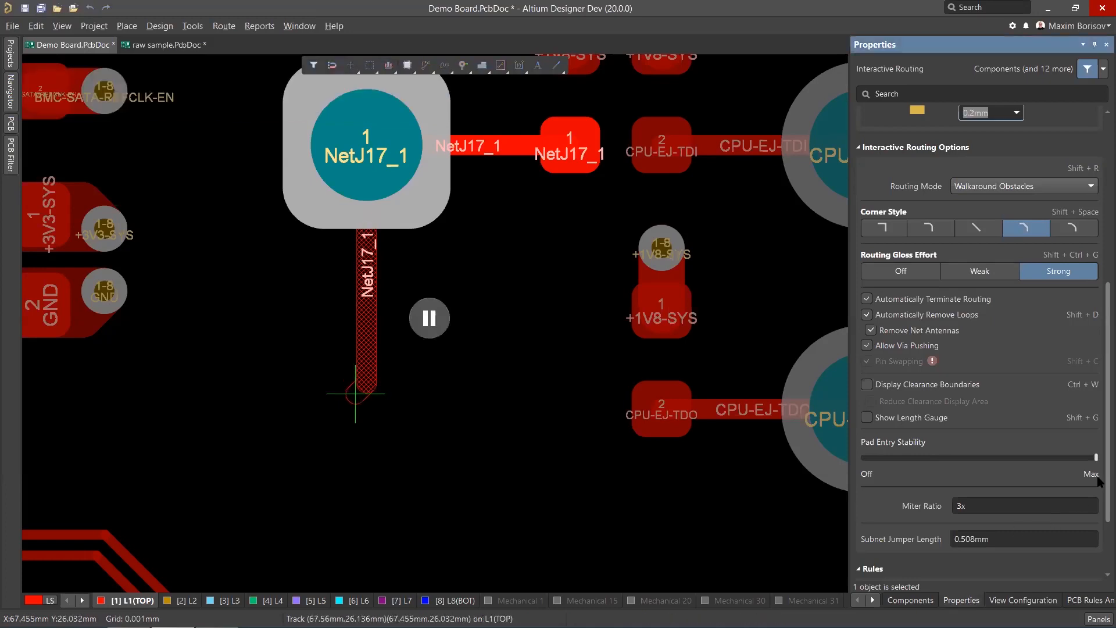
drag(1096, 457, 1026, 458)
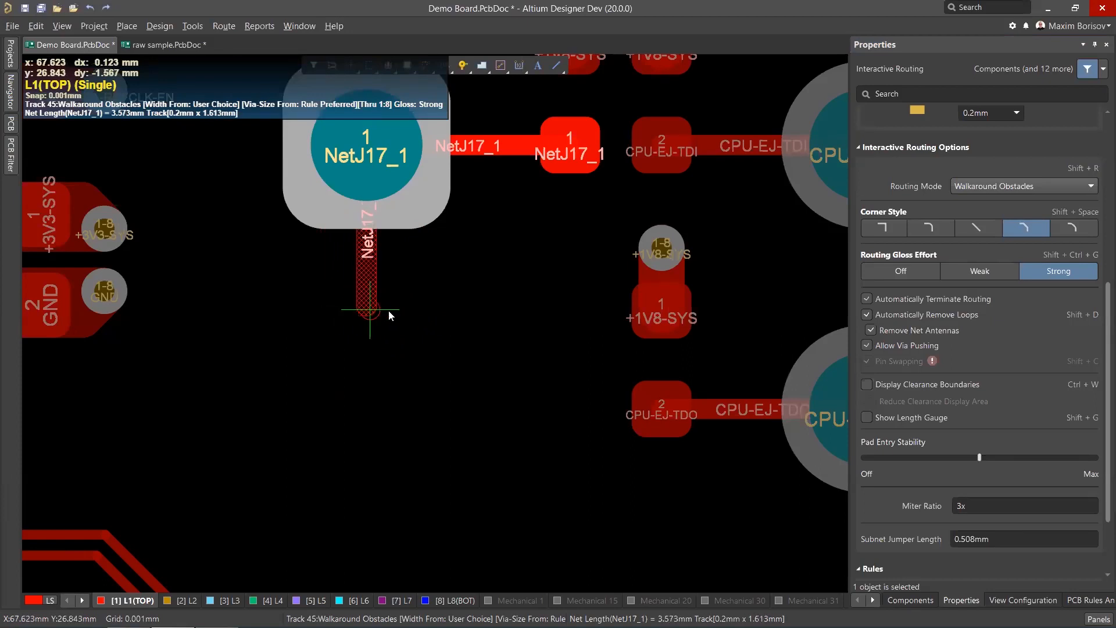
key(Escape)
key(Escape)
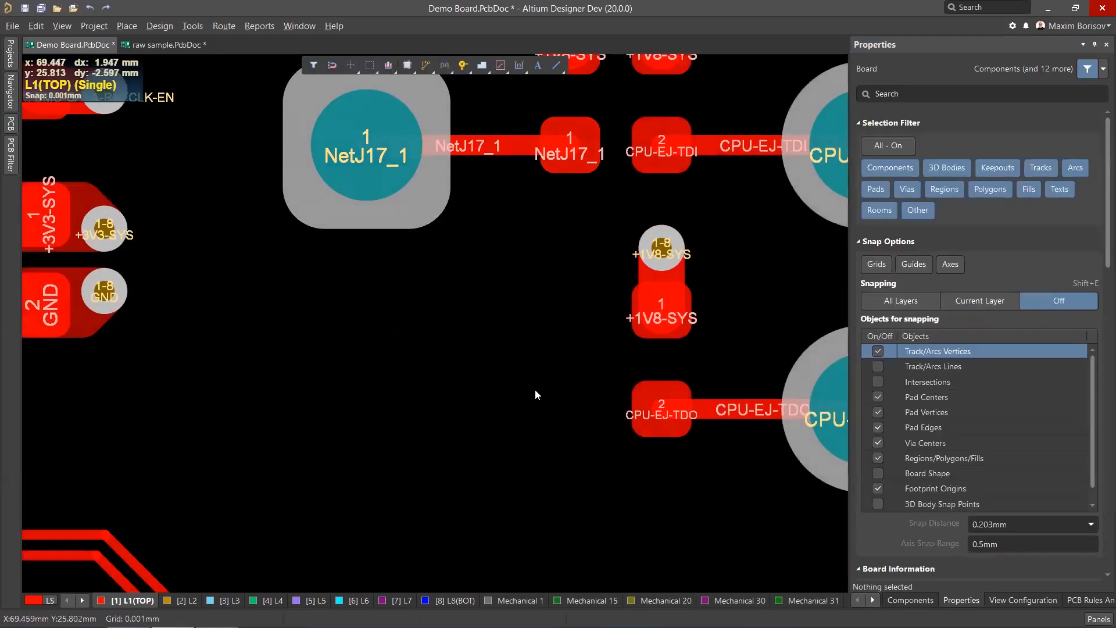
Zoom across the board to inspect the rounded DDR3 trace corners in the BGA fan-out area.
ctrl+scroll(535, 389, down, 3)
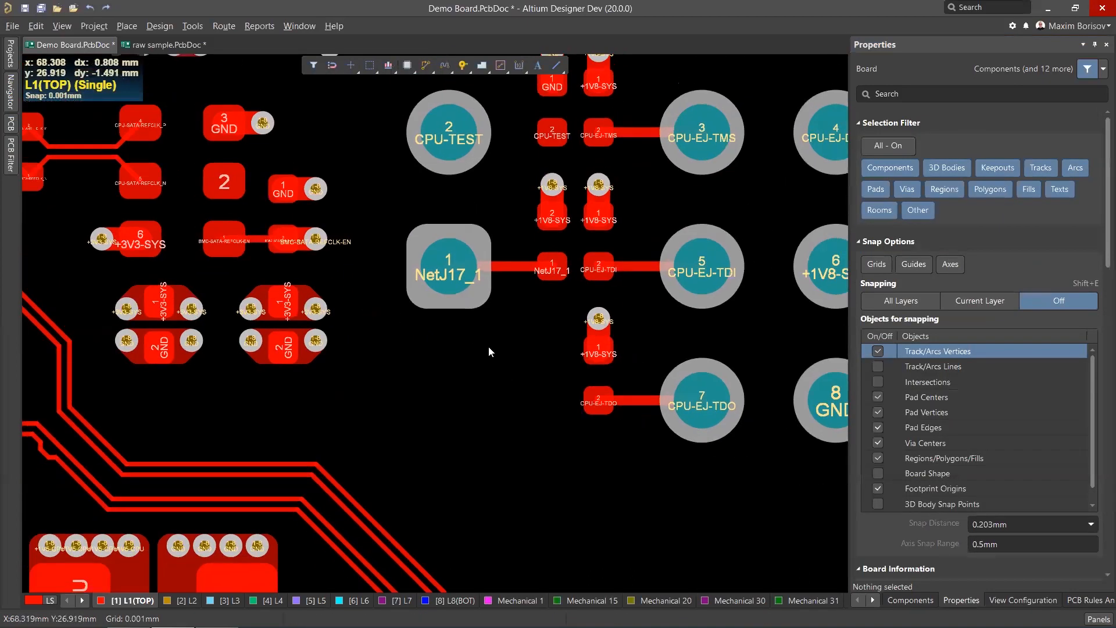
ctrl+scroll(487, 343, down, 4)
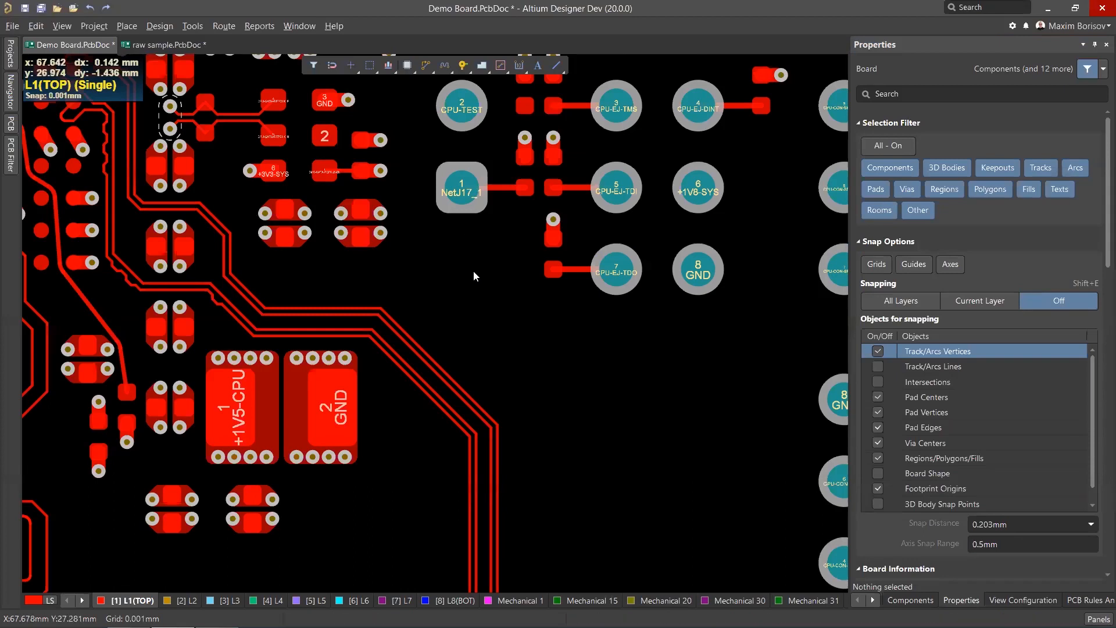
scroll(461, 284, up, 1)
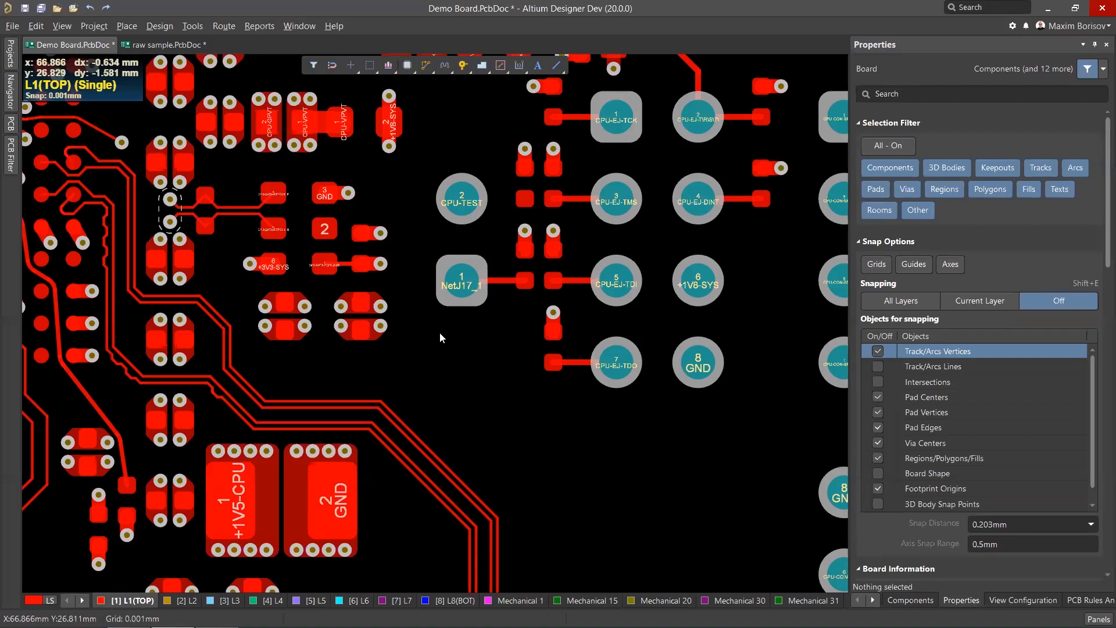
ctrl+scroll(476, 315, up, 2)
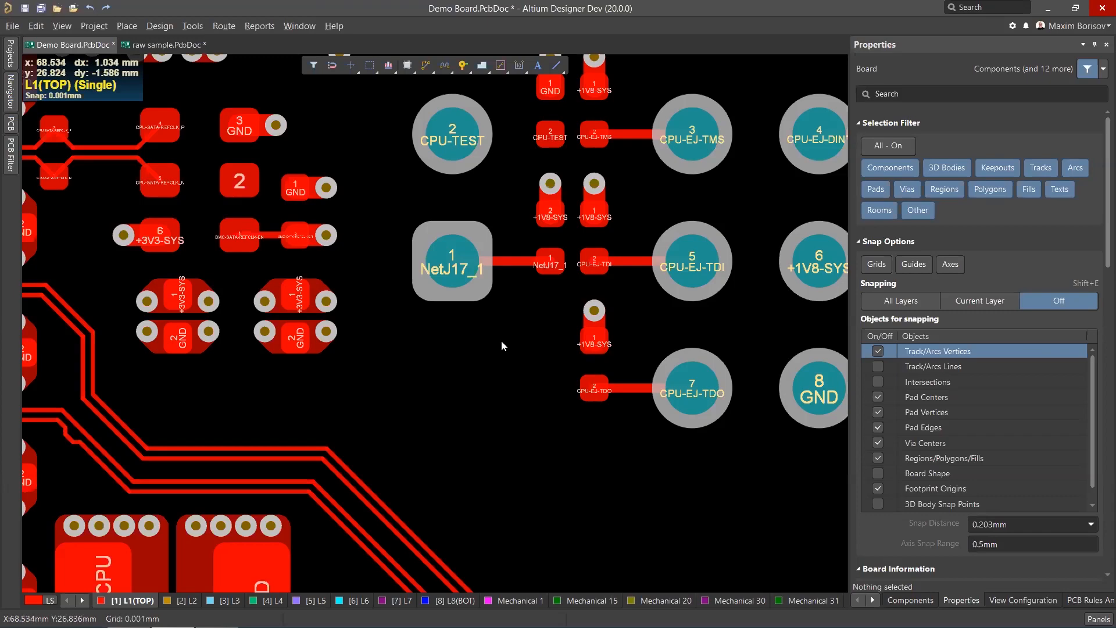
ctrl+scroll(501, 341, down, 7)
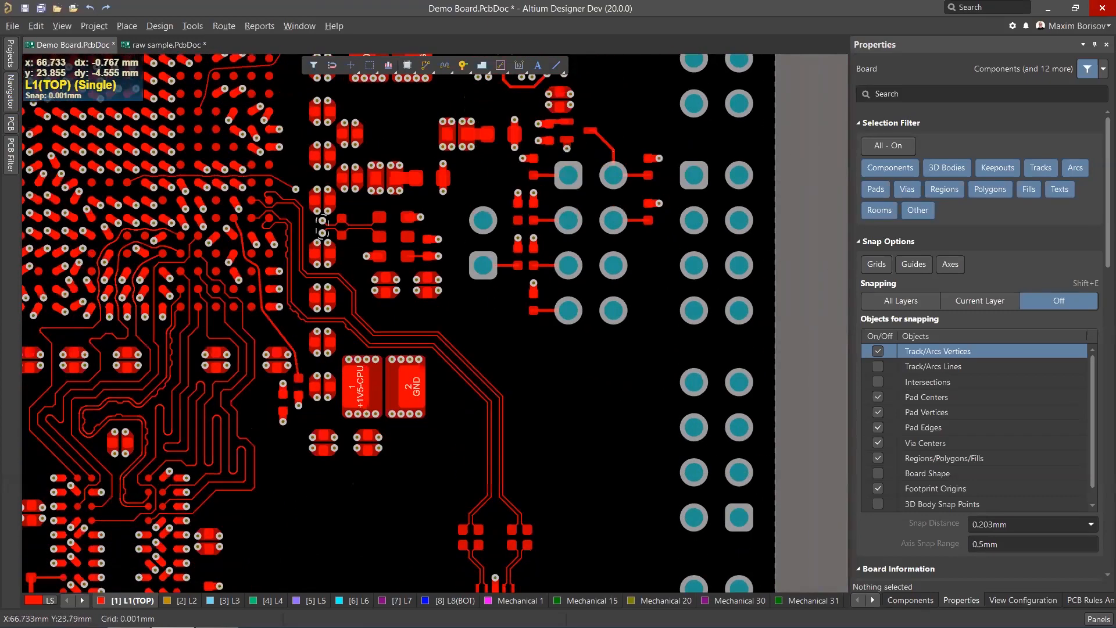
ctrl+scroll(73, 289, up, 8)
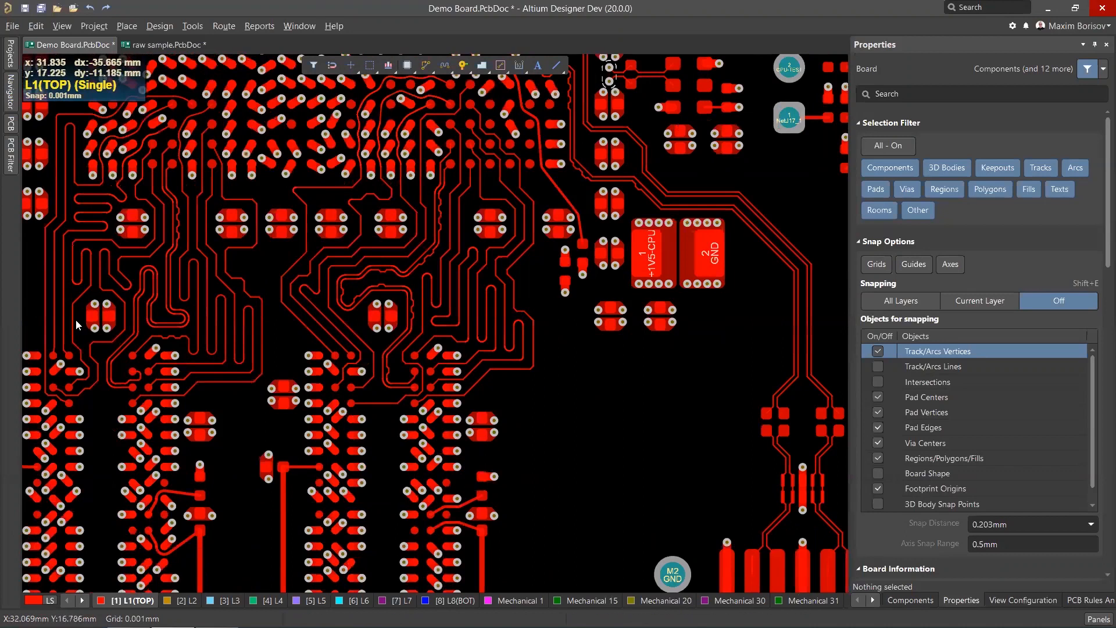
ctrl+scroll(75, 229, up, 2)
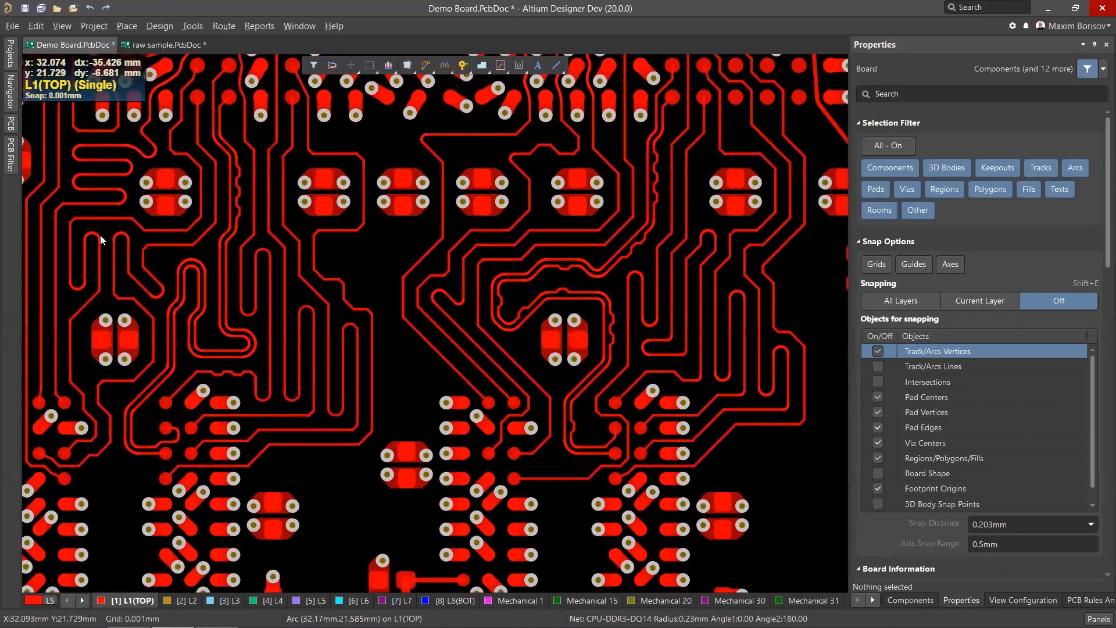
ctrl+scroll(256, 251, up, 2)
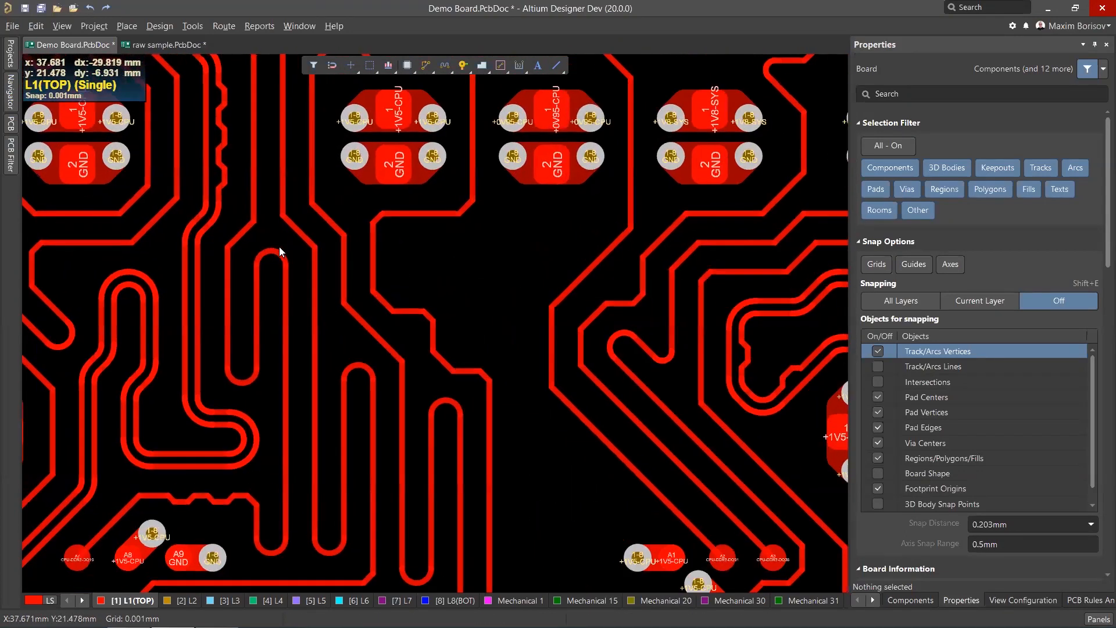
Select three rounded U-turn arcs on the DDR3 traces and nudge one with interactive sliding.
click(272, 251)
click(368, 369)
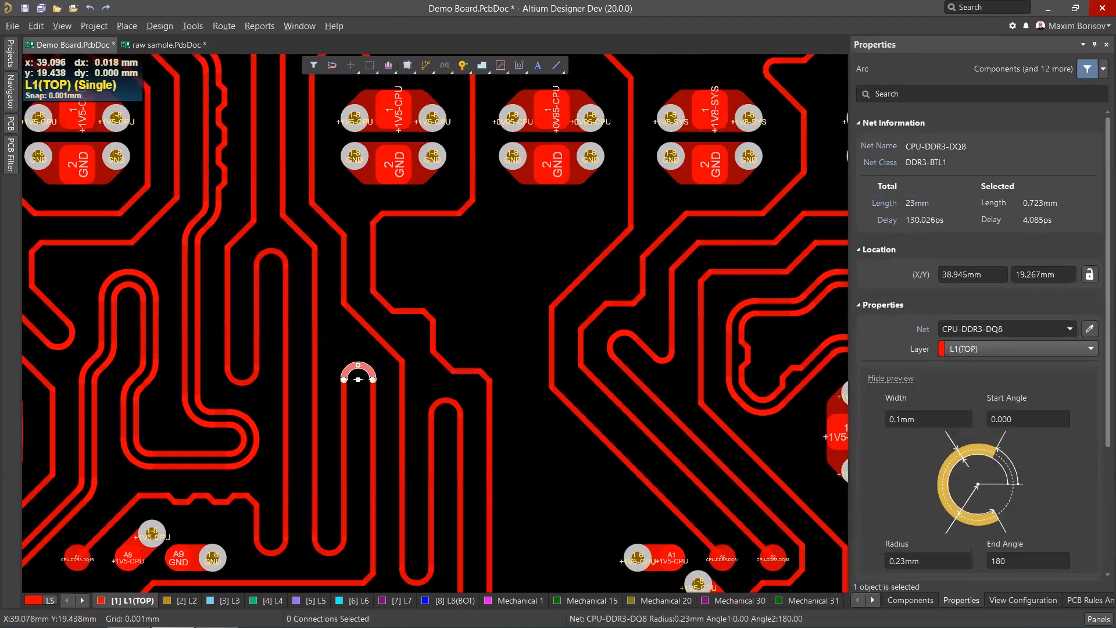
shift+click(281, 256)
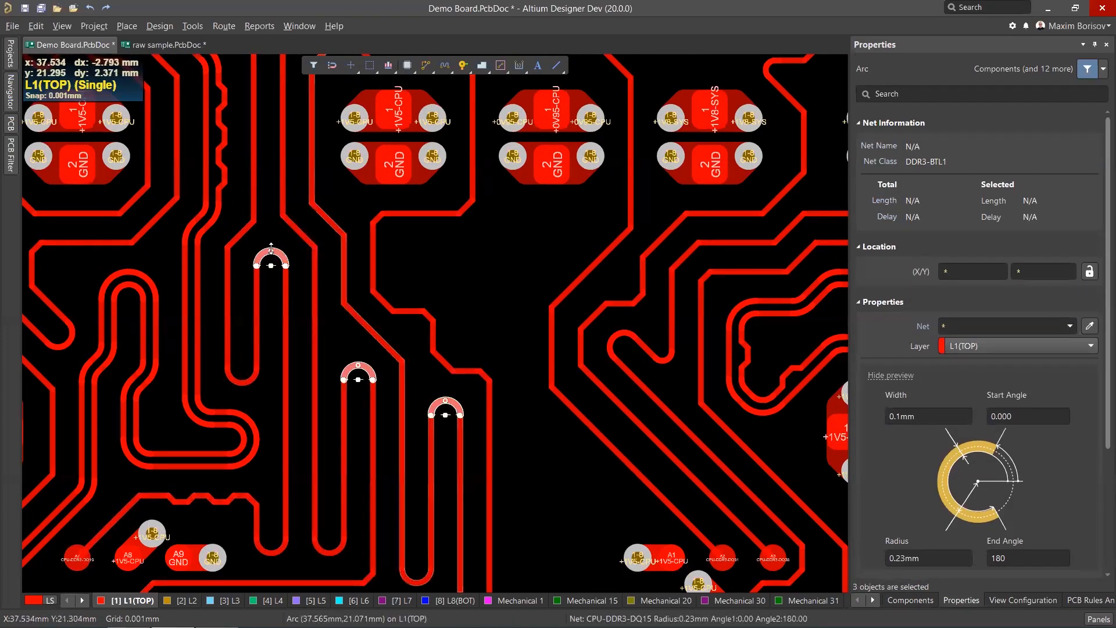
mouse_move(268, 256)
mouse_down()
mouse_move(267, 317)
mouse_move(274, 224)
mouse_move(273, 269)
mouse_move(273, 251)
mouse_up()
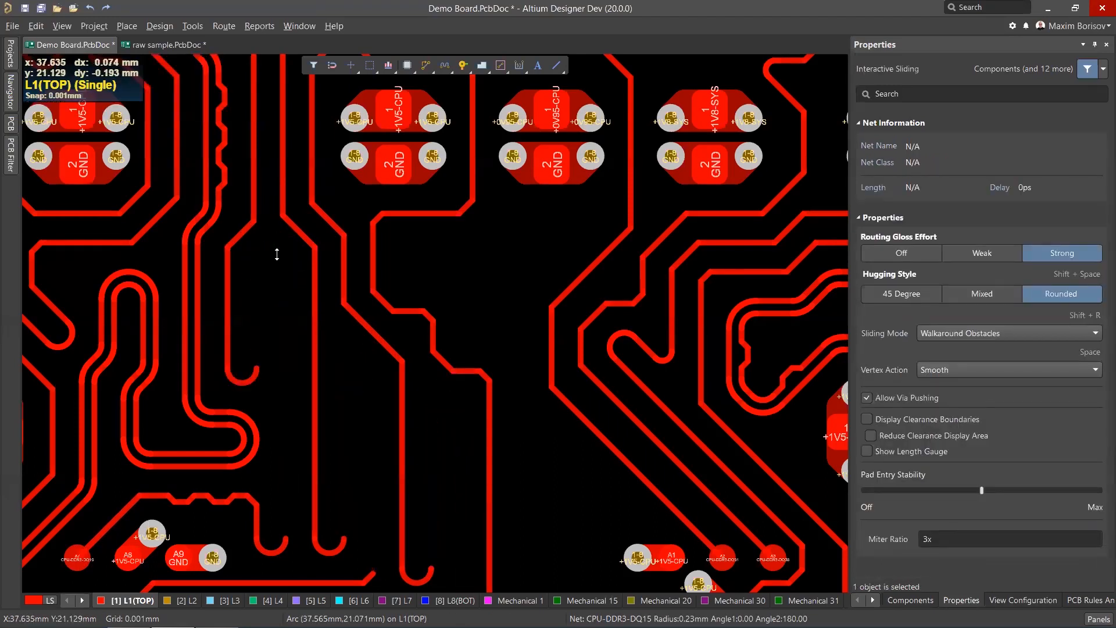
Start sliding the CPU-DDR3-DQ12 U-turn and, while paused, set the Sliding Mode to Push Obstacles.
ctrl+scroll(452, 356, down, 3)
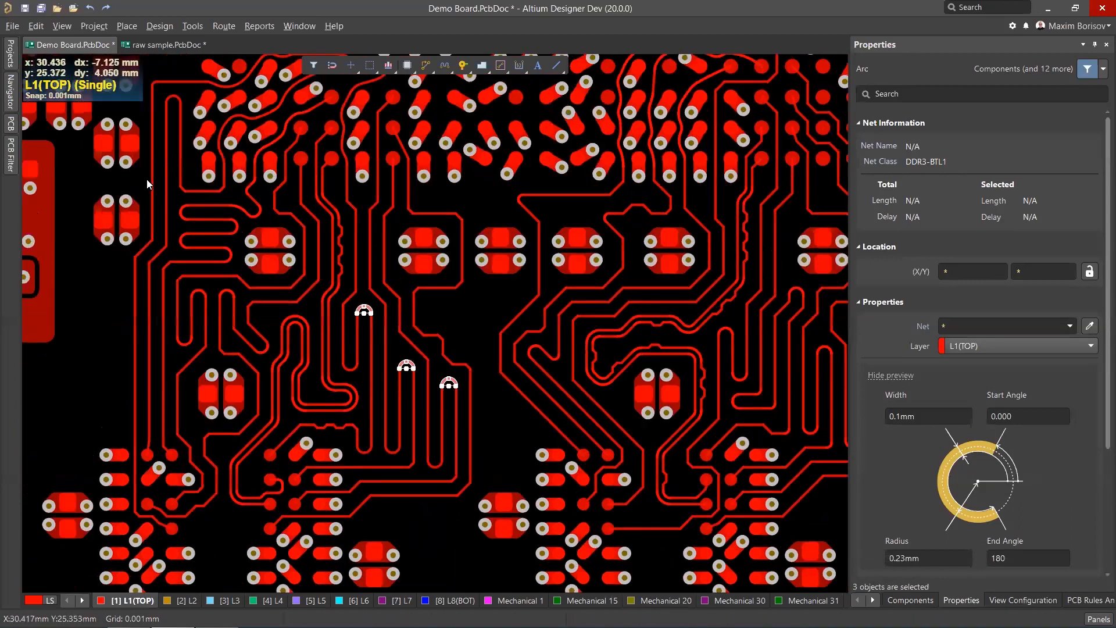
ctrl+scroll(196, 197, up, 5)
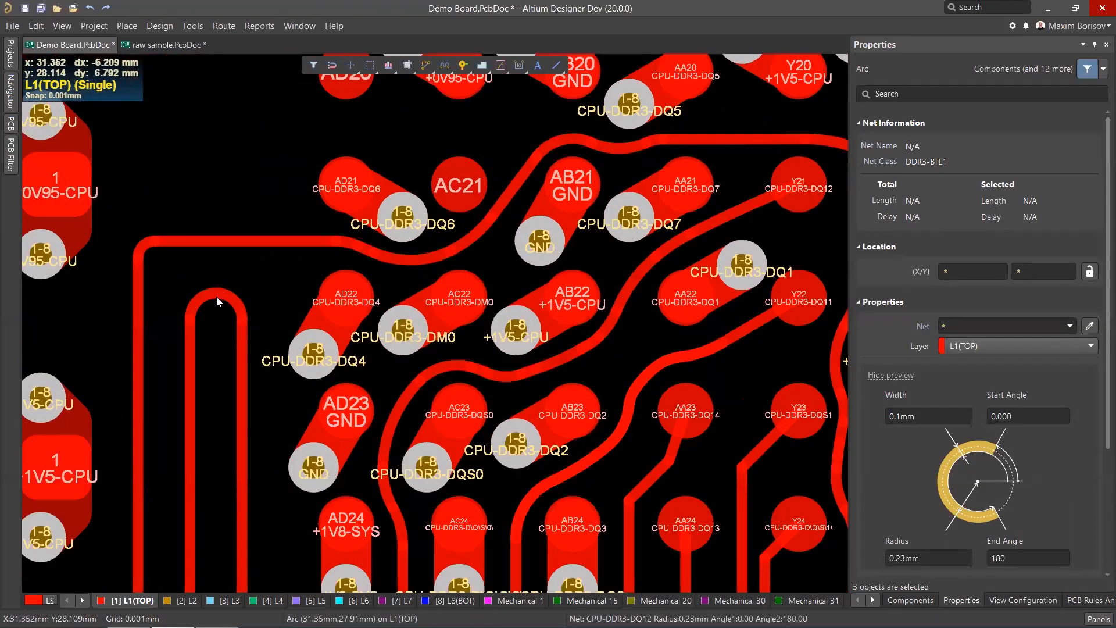
mouse_move(217, 298)
mouse_down()
mouse_move(226, 245)
mouse_move(225, 265)
mouse_up()
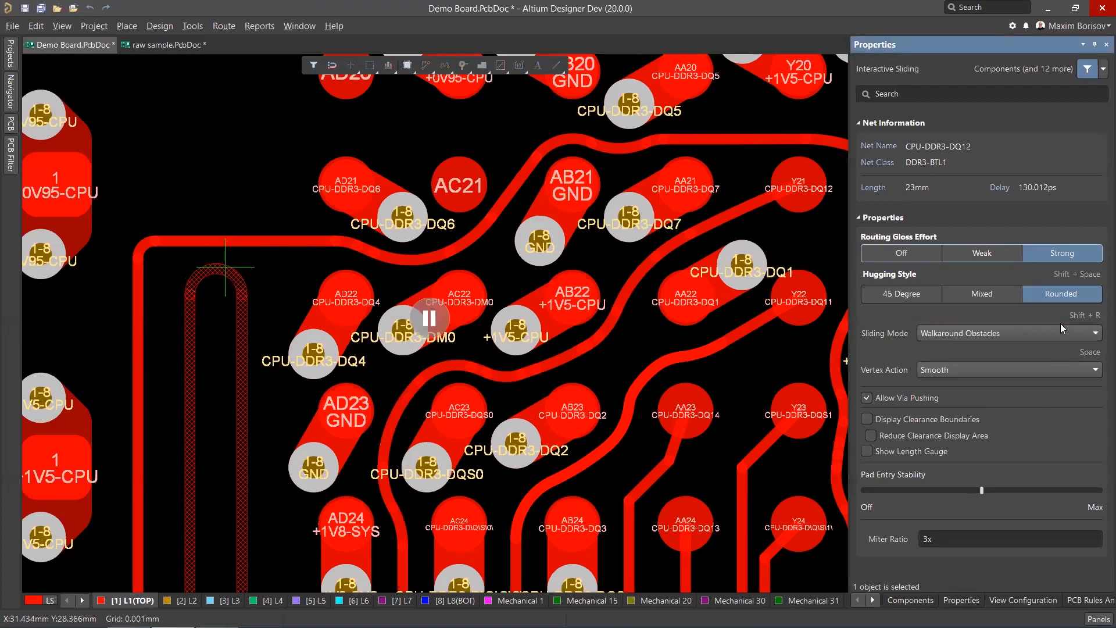
click(1040, 330)
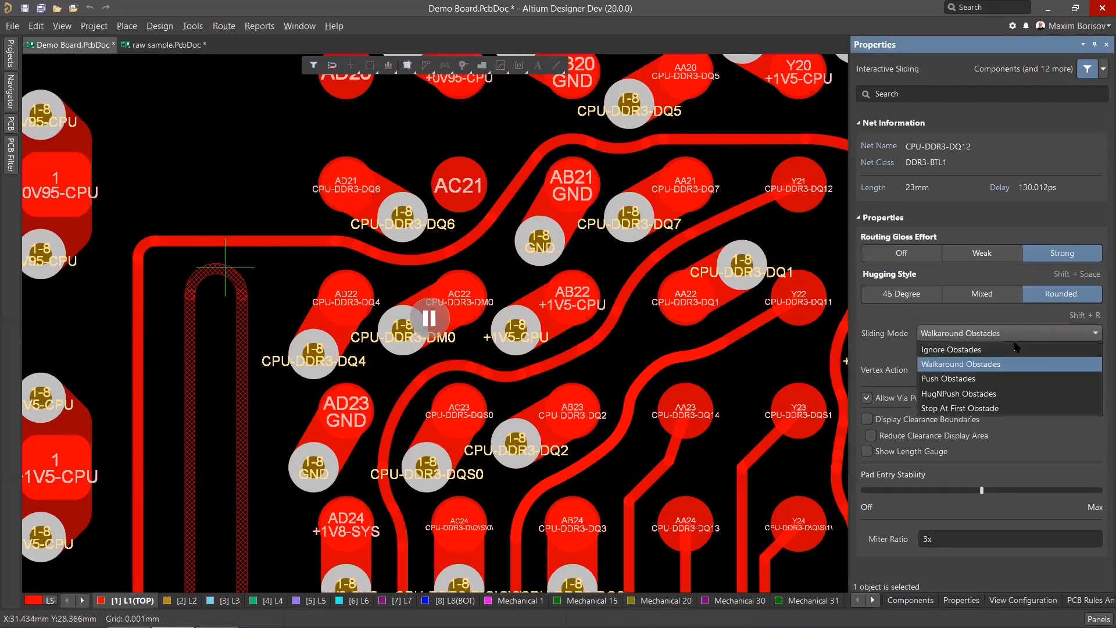
click(972, 378)
Set the Hugging Style to 45 Degree and slide the DQ12 U-turn up and back down.
mouse_move(225, 267)
mouse_down()
mouse_move(228, 220)
mouse_move(232, 278)
mouse_up()
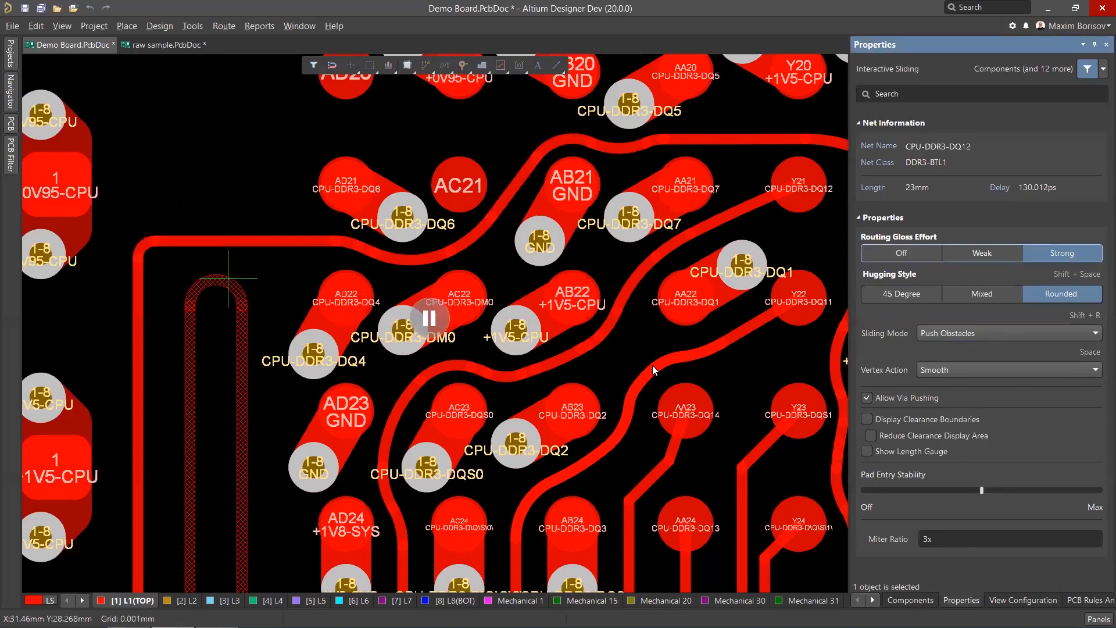
click(902, 296)
drag(220, 273, 218, 221)
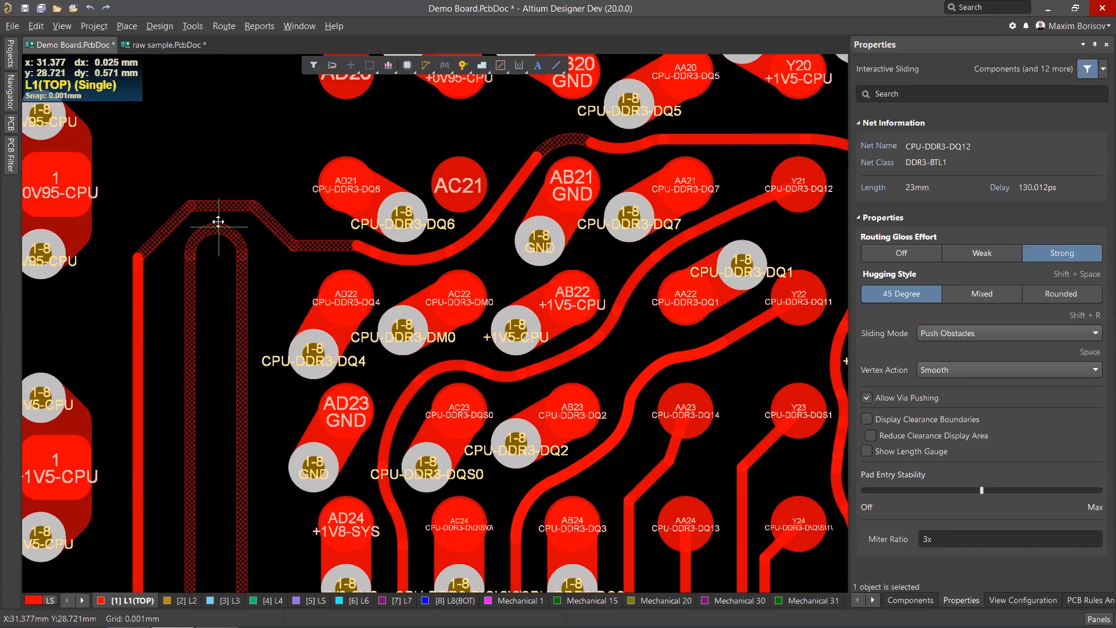
drag(218, 222, 217, 273)
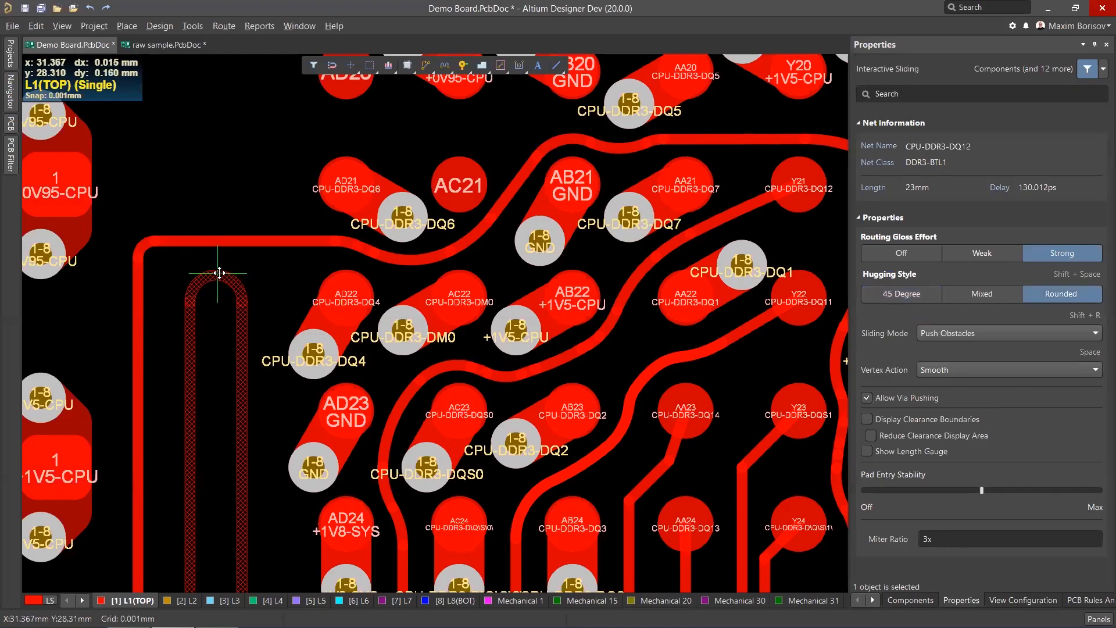
Slide several DDR3 trace segments with Push Obstacles to reshape the routing around the fan-out.
drag(222, 272, 221, 274)
middle_drag(252, 270, 244, 366)
scroll(292, 328, down, 2)
middle_drag(290, 337, 332, 341)
scroll(322, 328, down, 1)
middle_drag(311, 302, 302, 319)
ctrl+scroll(328, 300, up, 4)
right_drag(296, 431, 271, 292)
ctrl+scroll(283, 310, down, 5)
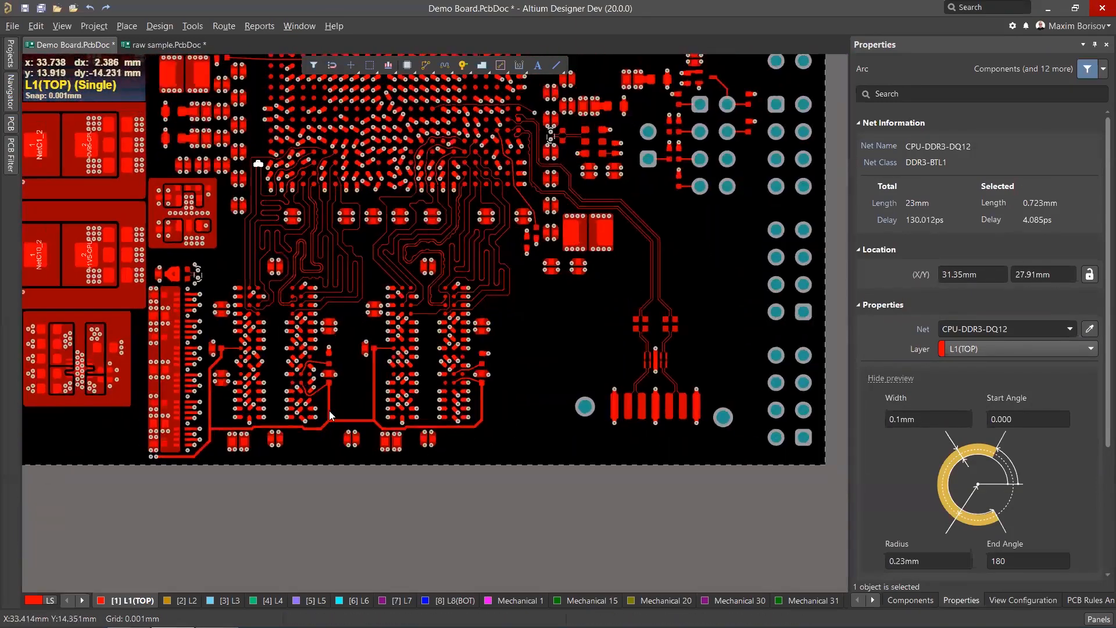
ctrl+scroll(343, 421, up, 5)
Select the horizontal +0V75-DDR-VREF track segment near the bottom, shift it, and delete it.
click(329, 432)
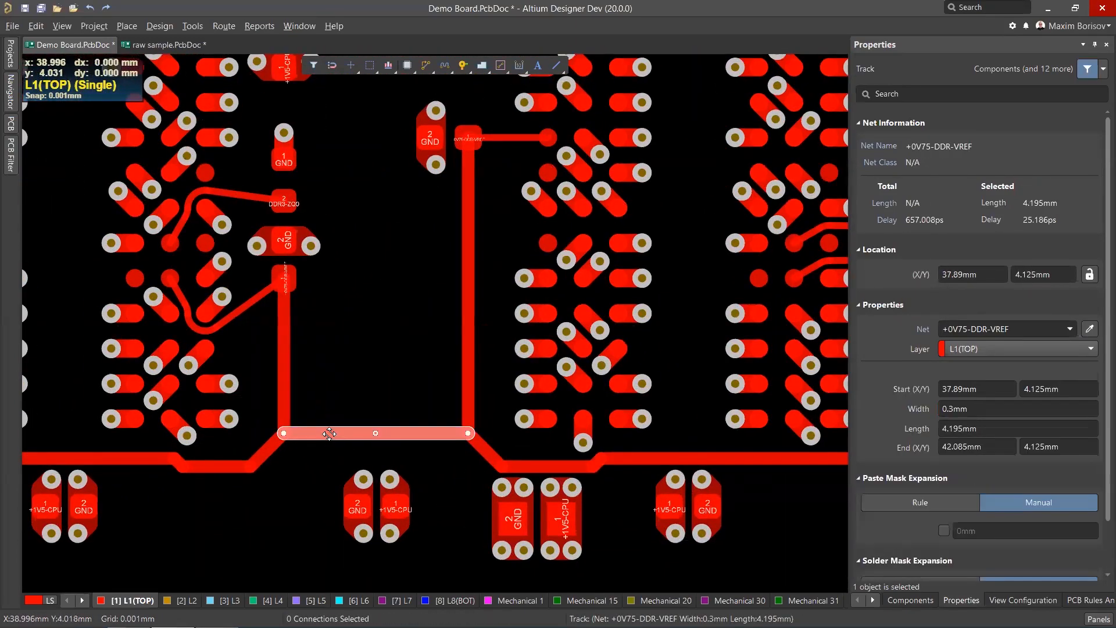
drag(333, 422, 356, 370)
click(343, 372)
key(Delete)
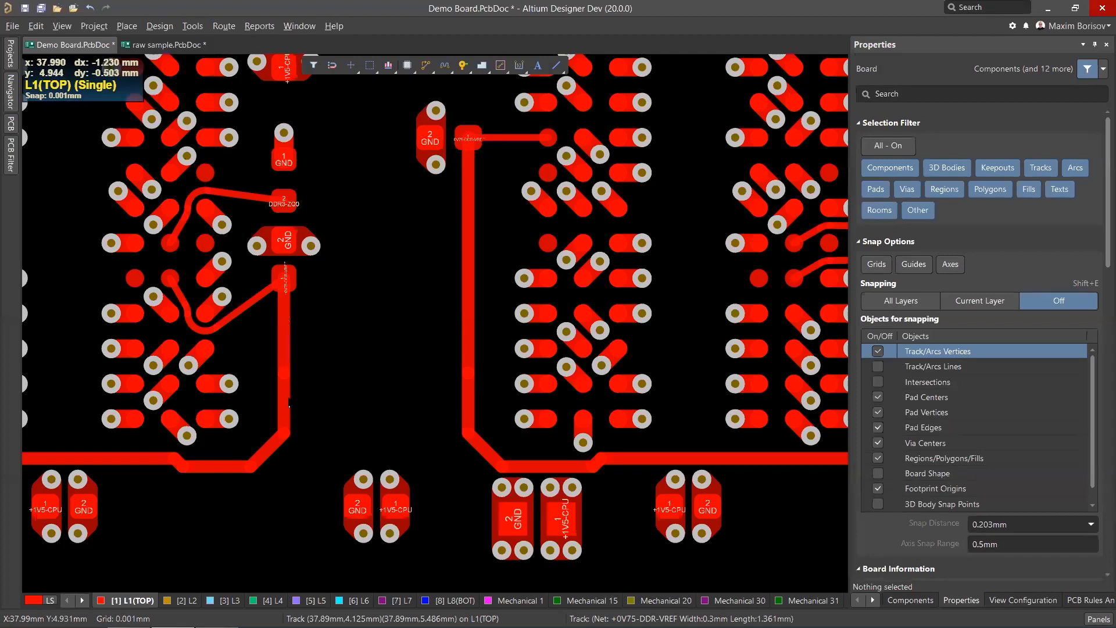
Select the two broken +0V75-DDR-VREF tracks, extend the selection to connected copper, and gloss it.
click(288, 403)
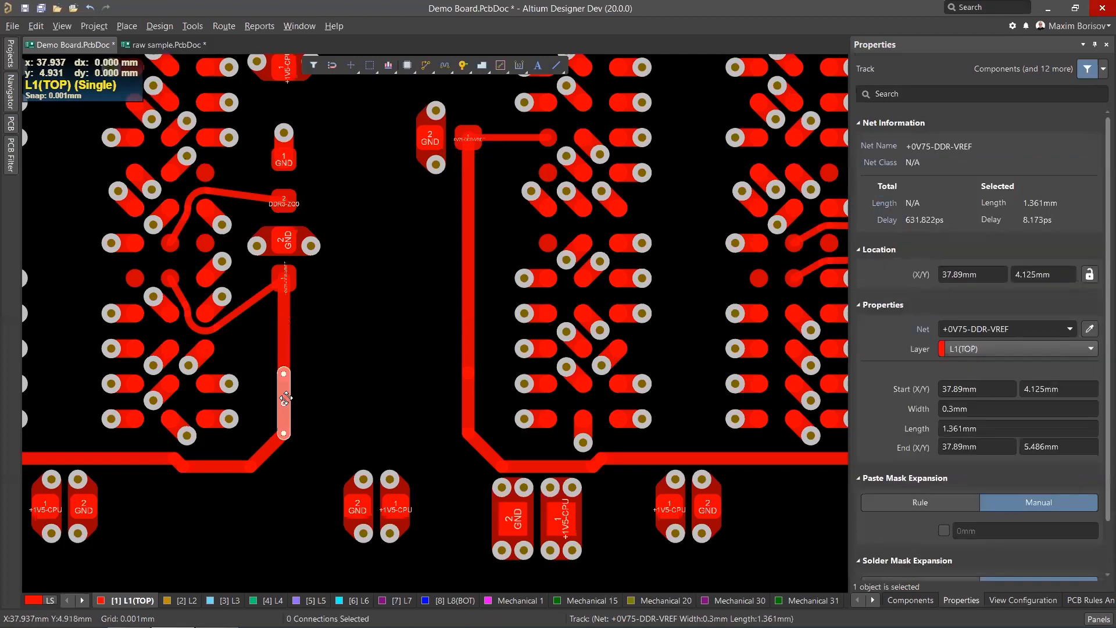
click(467, 380)
key(Tab)
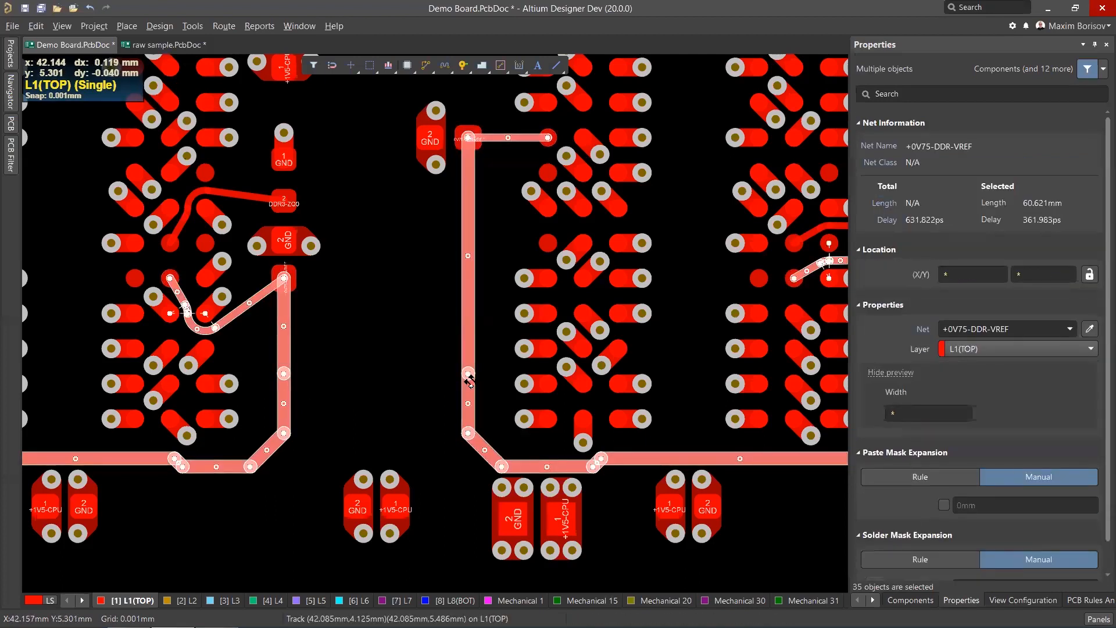
key(ctrl+alt+g)
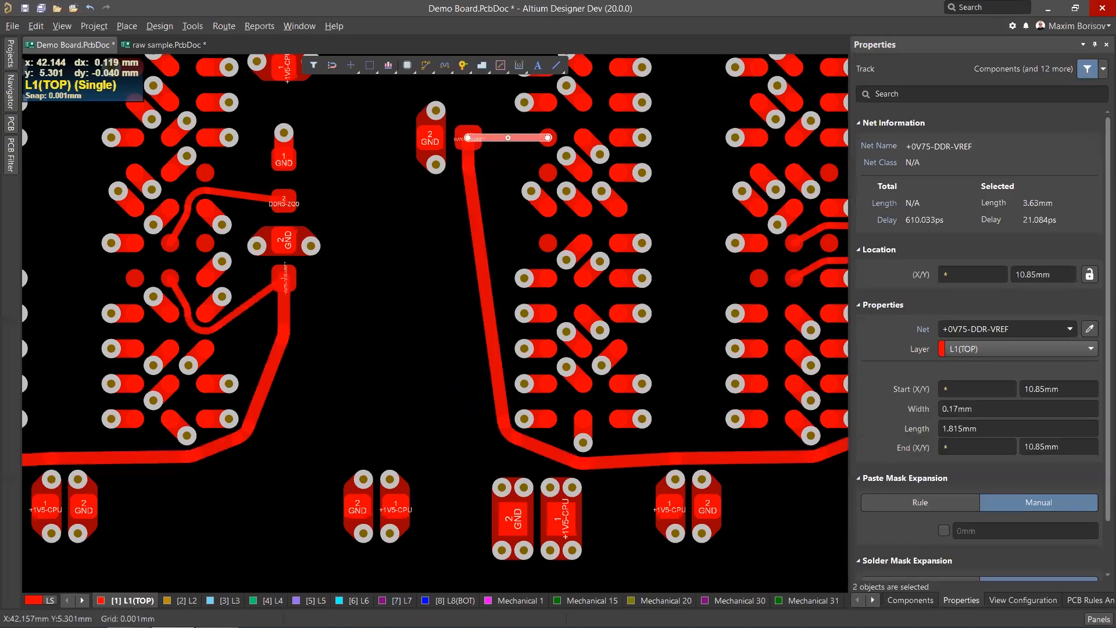
Route a 45-degree any-angle track diagonally joining the two broken +0V75-DDR-VREF tracks.
ctrl+scroll(285, 343, up, 1)
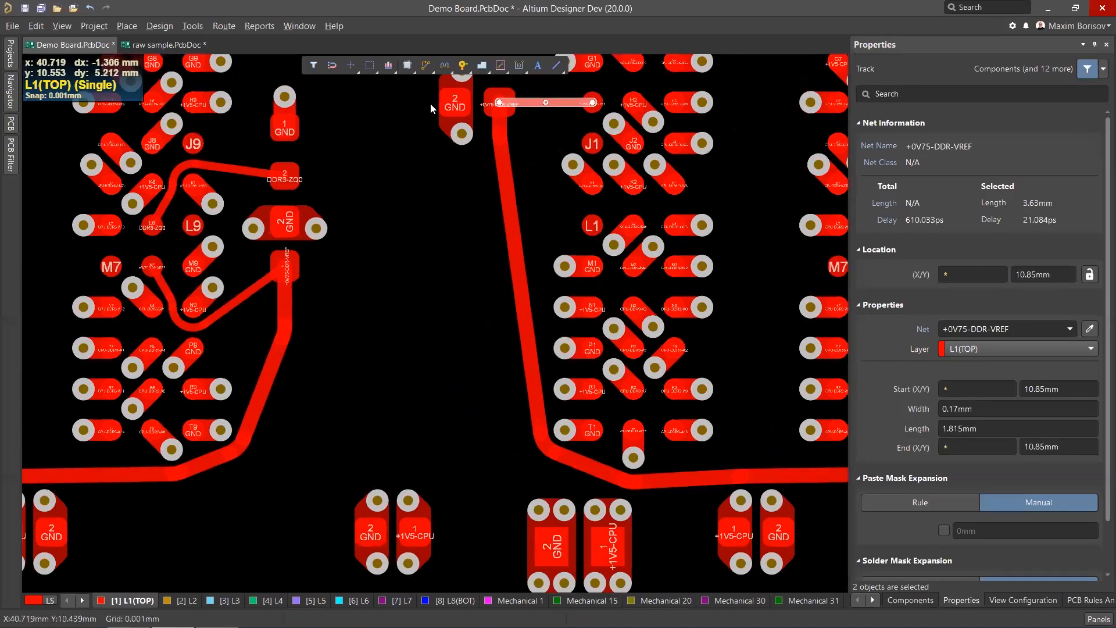
click(429, 71)
click(261, 405)
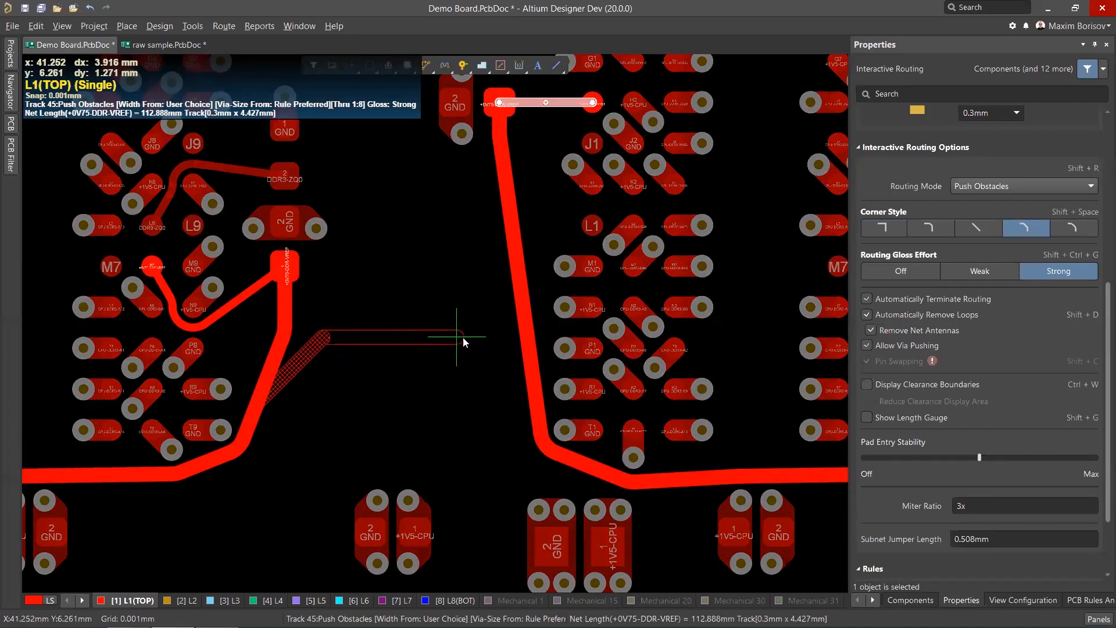
key(shift+space)
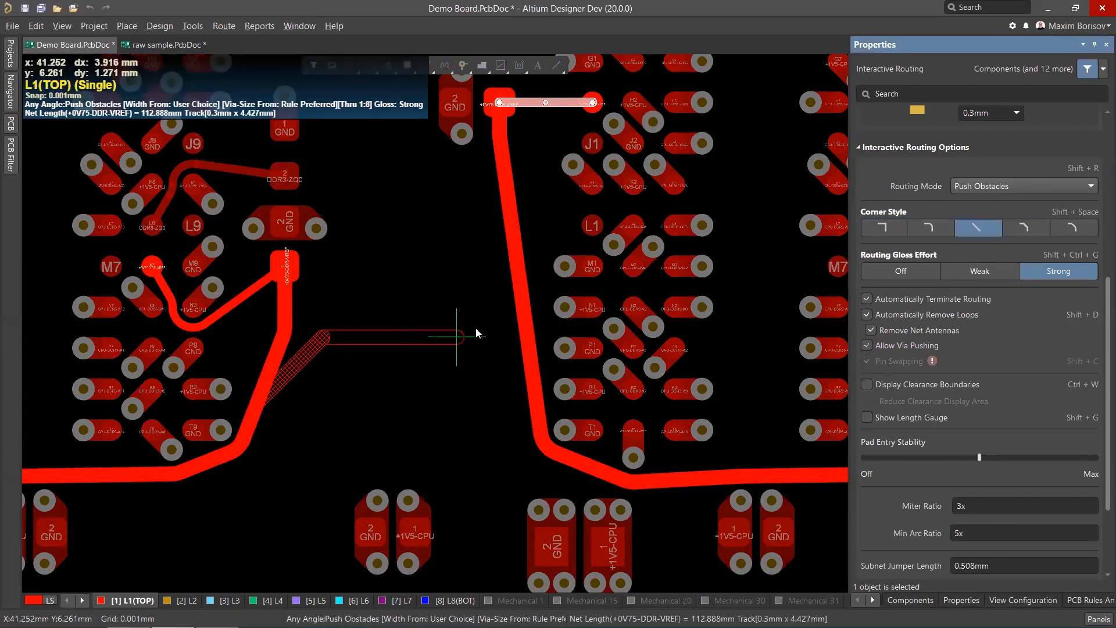
click(520, 292)
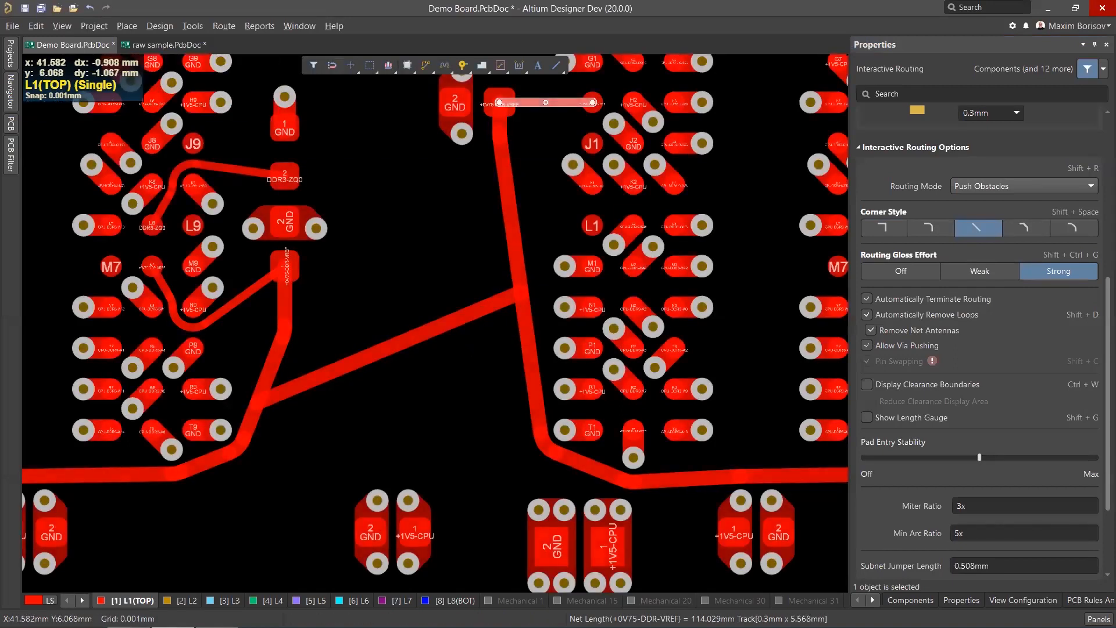
right_click(474, 347)
Delete the diagonal +0V75-DDR-VREF track, then undo three edits and redo one.
click(440, 325)
mouse_move(451, 320)
mouse_down()
mouse_move(448, 237)
mouse_move(438, 346)
mouse_move(442, 333)
mouse_up()
ctrl+scroll(442, 333, down, 3)
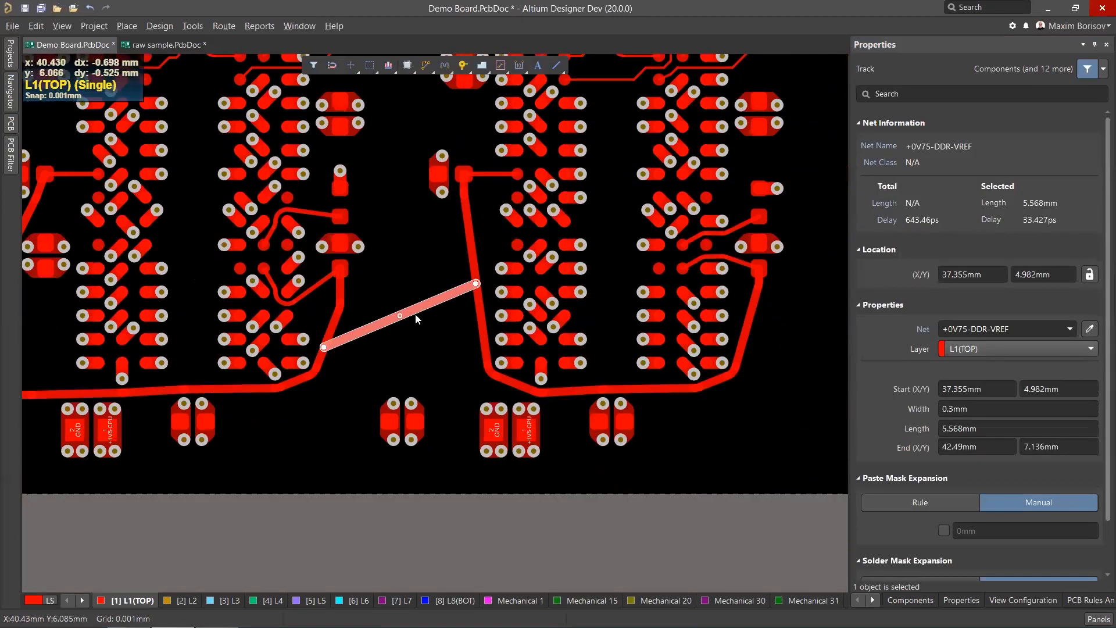
key(Delete)
key(ctrl+z)
key(ctrl+z)
key(ctrl+z)
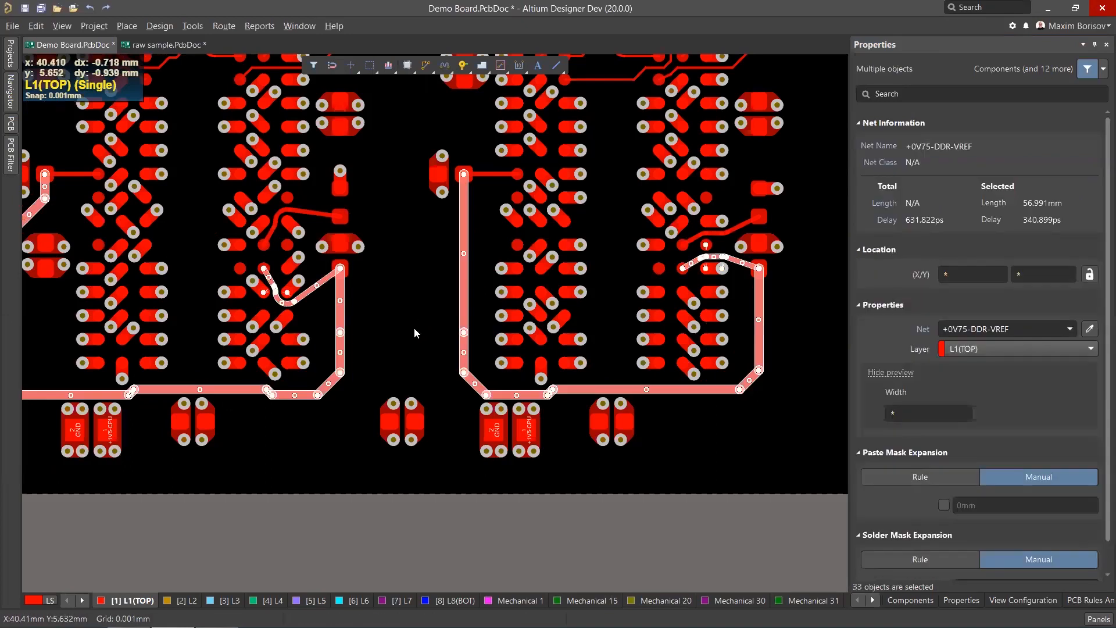
key(ctrl+y)
click(385, 368)
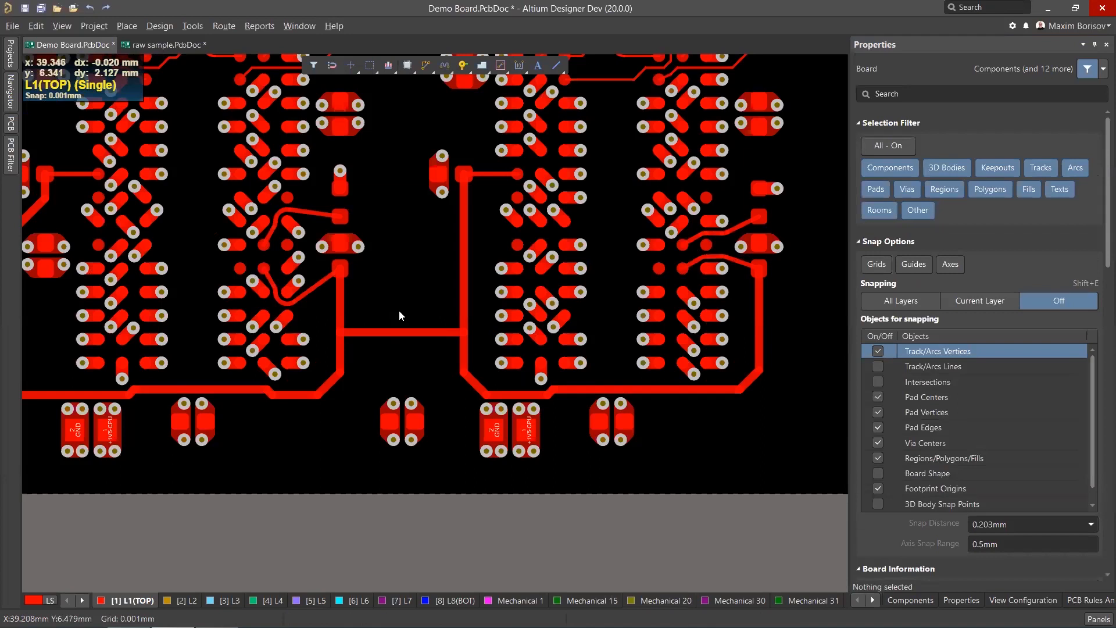
ctrl+scroll(410, 277, up, 2)
scroll(396, 289, up, 1)
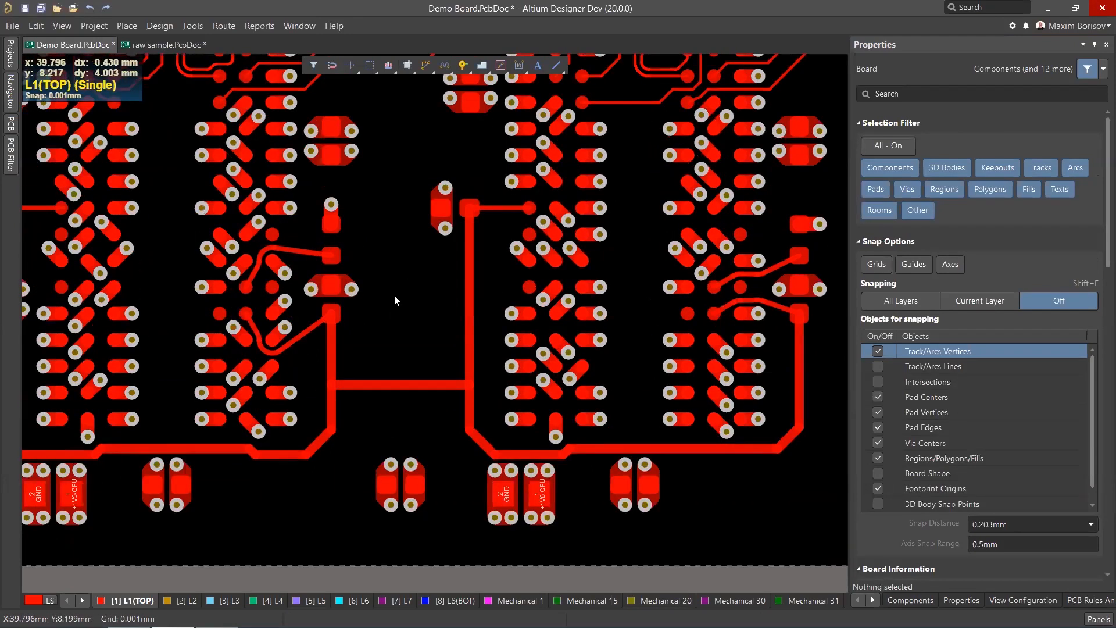
scroll(393, 293, up, 2)
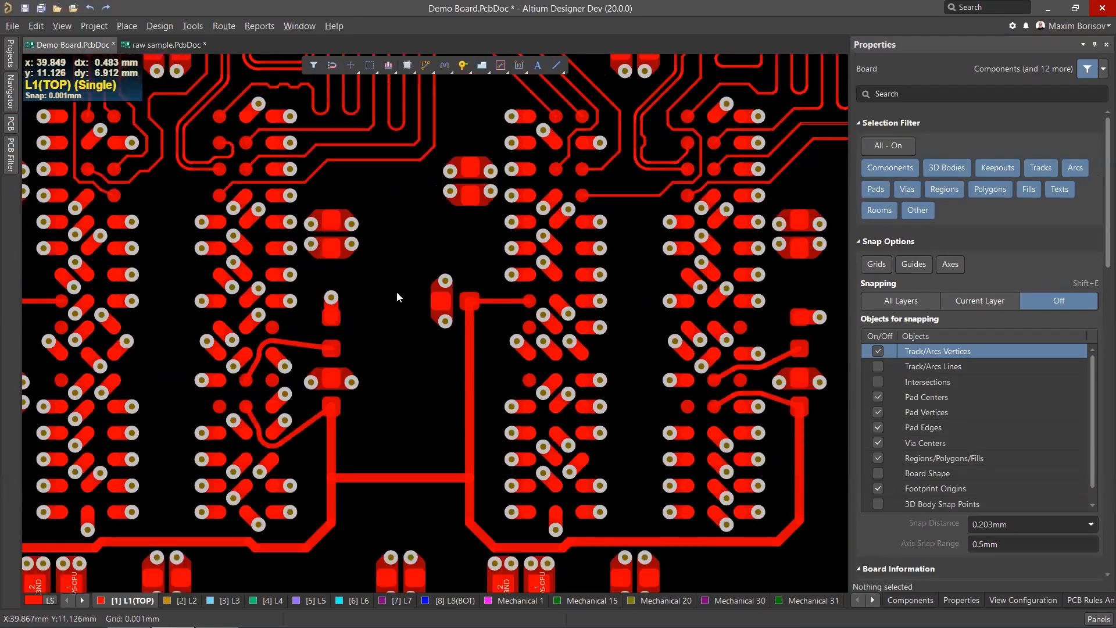
ctrl+scroll(392, 293, down, 5)
scroll(422, 226, up, 2)
scroll(414, 93, up, 2)
scroll(313, 157, up, 2)
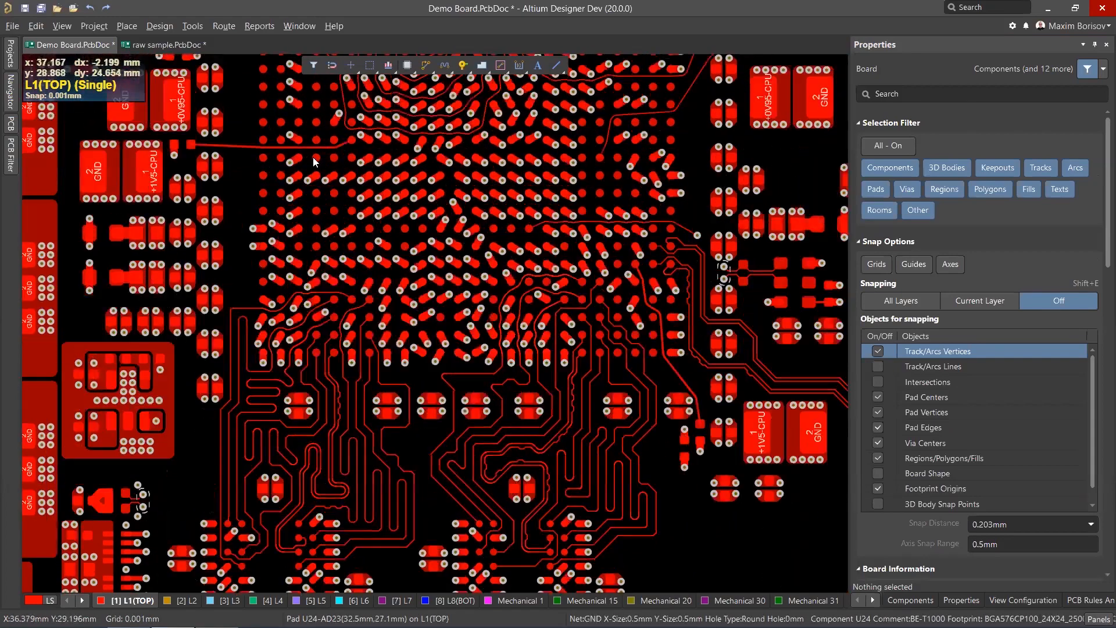
scroll(425, 357, up, 2)
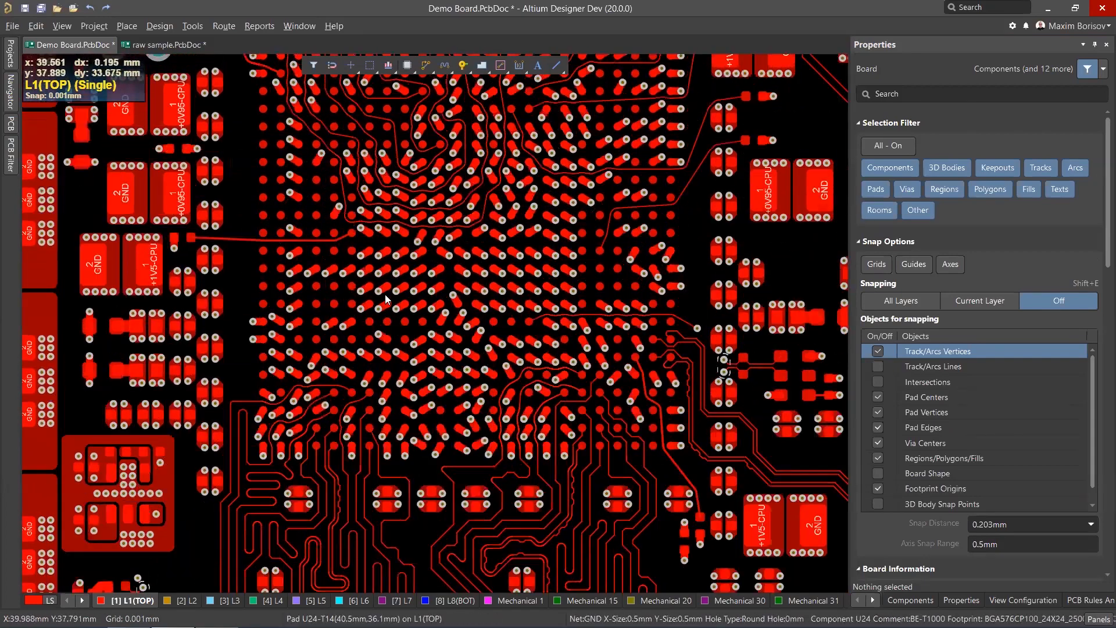
ctrl+scroll(399, 321, down, 3)
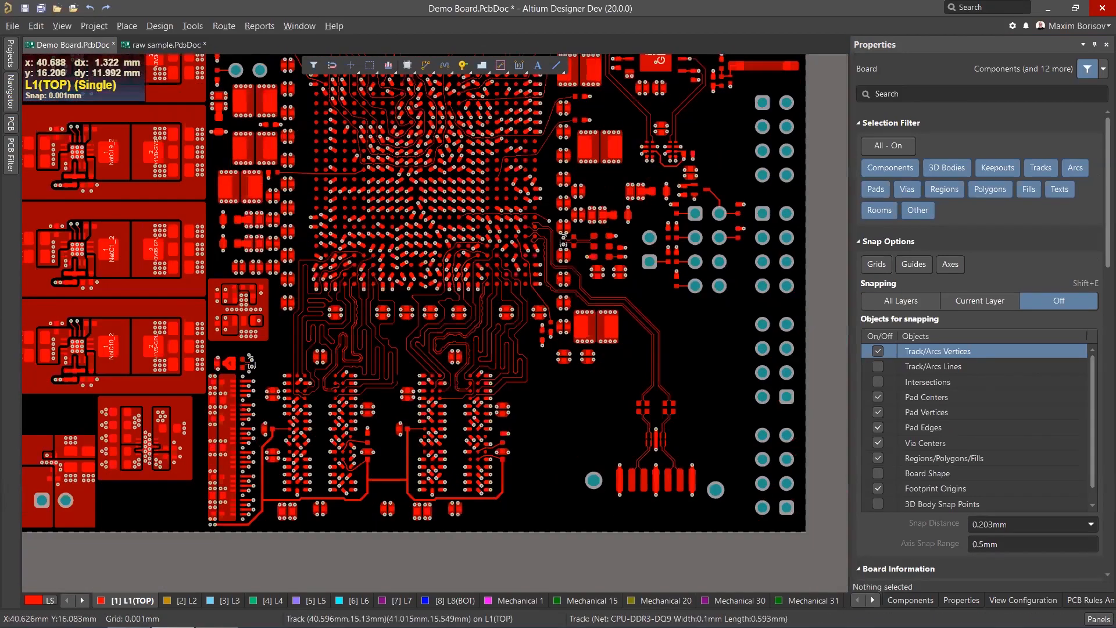
Switch to the L8(BOT) layer and try sliding the horizontal CPU-DDR3-RESET track.
ctrl+scroll(399, 455, up, 3)
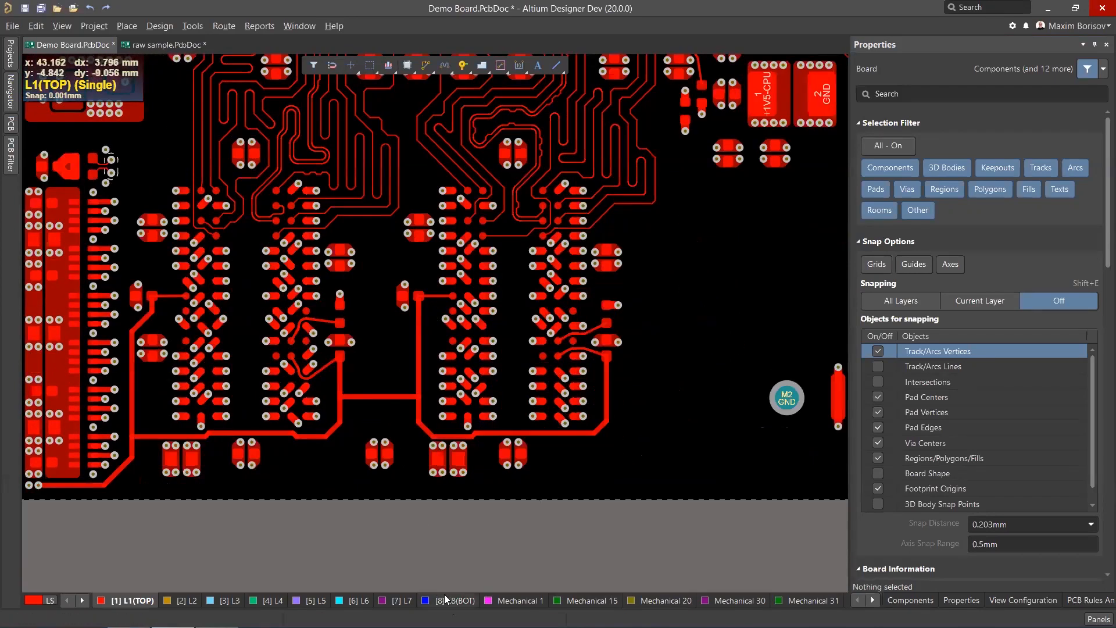
click(444, 598)
ctrl+scroll(409, 459, up, 4)
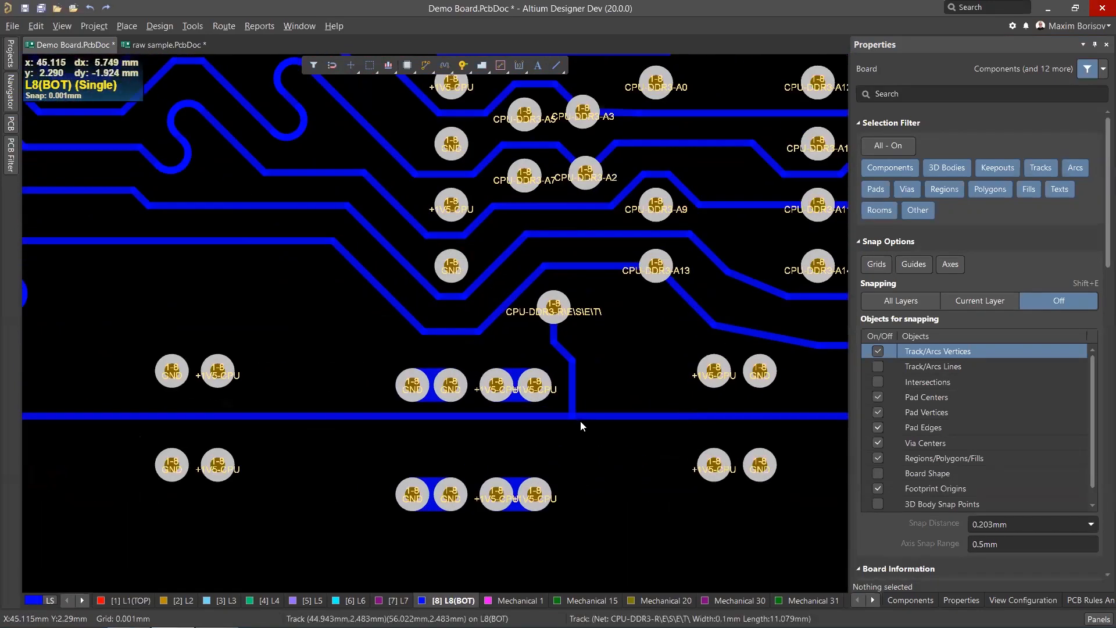
click(578, 416)
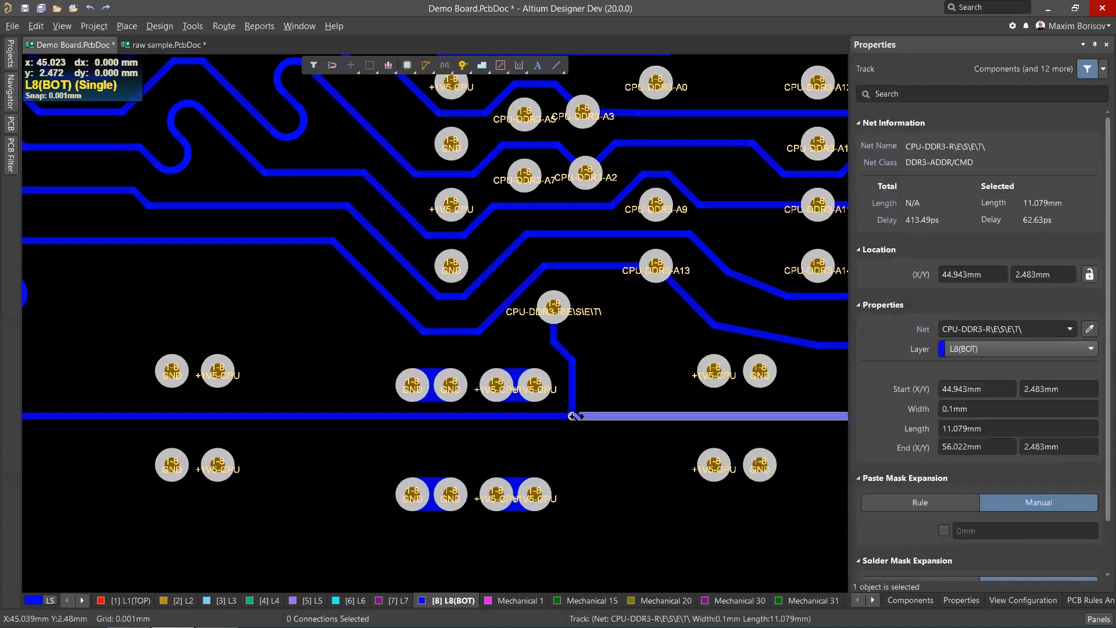
drag(578, 417, 612, 425)
key(Escape)
Return to the L1(TOP) layer.
ctrl+scroll(458, 405, down, 7)
ctrl+scroll(730, 261, up, 1)
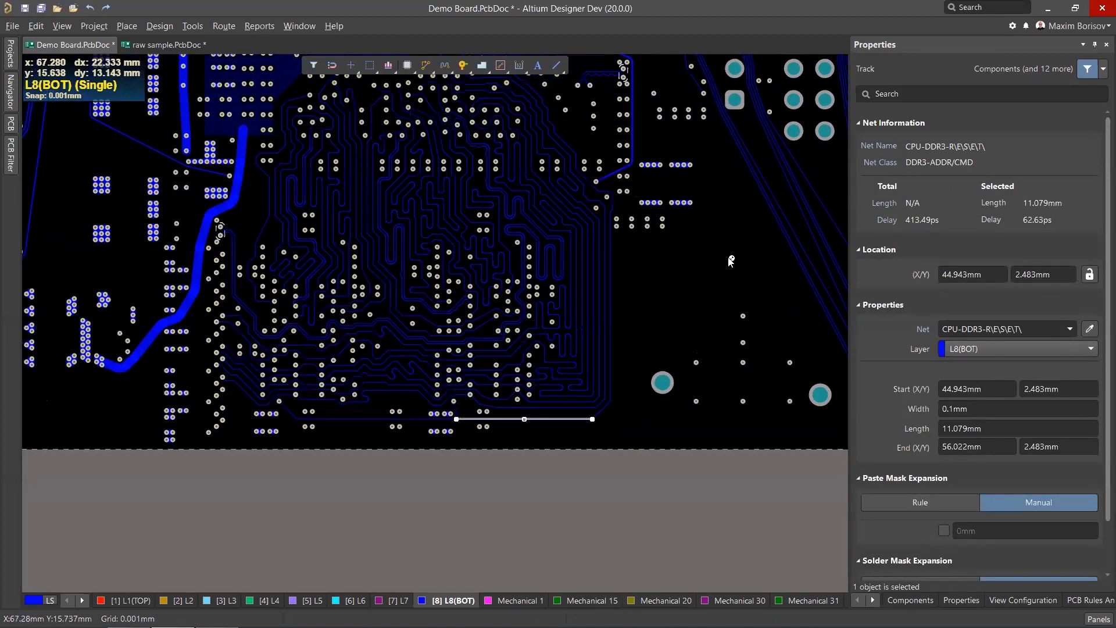
ctrl+scroll(731, 259, up, 2)
click(685, 286)
click(132, 601)
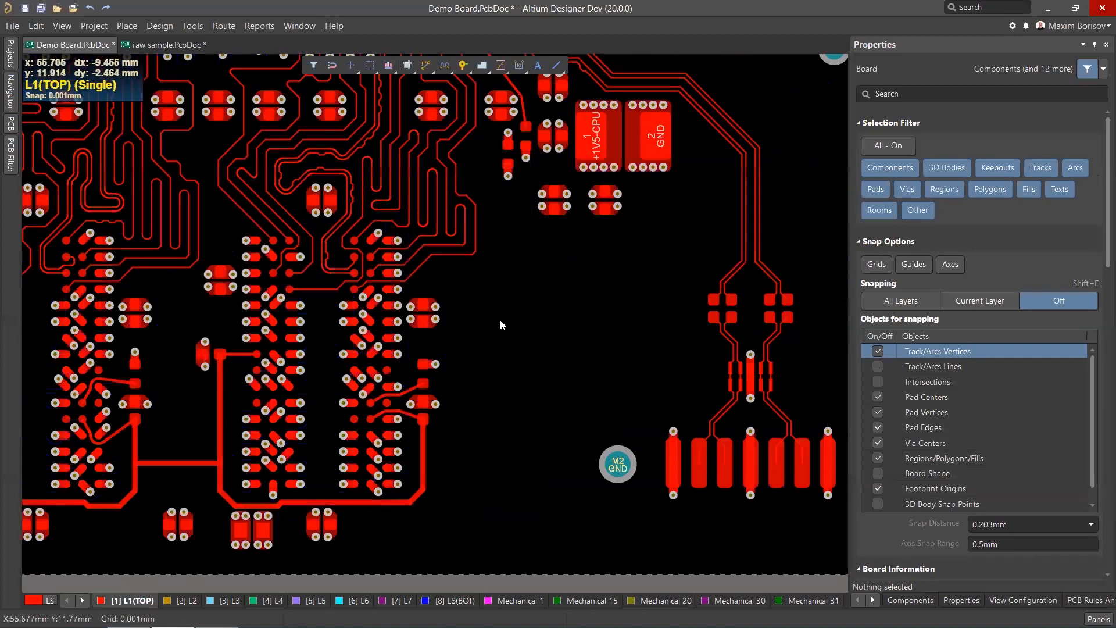
Route a 0.2mm CPU-EJ-TDO track from connector pad 7 down, across, and diagonally up to the right.
ctrl+scroll(501, 324, down, 2)
shift+scroll(610, 233, down, 2)
ctrl+scroll(625, 177, up, 4)
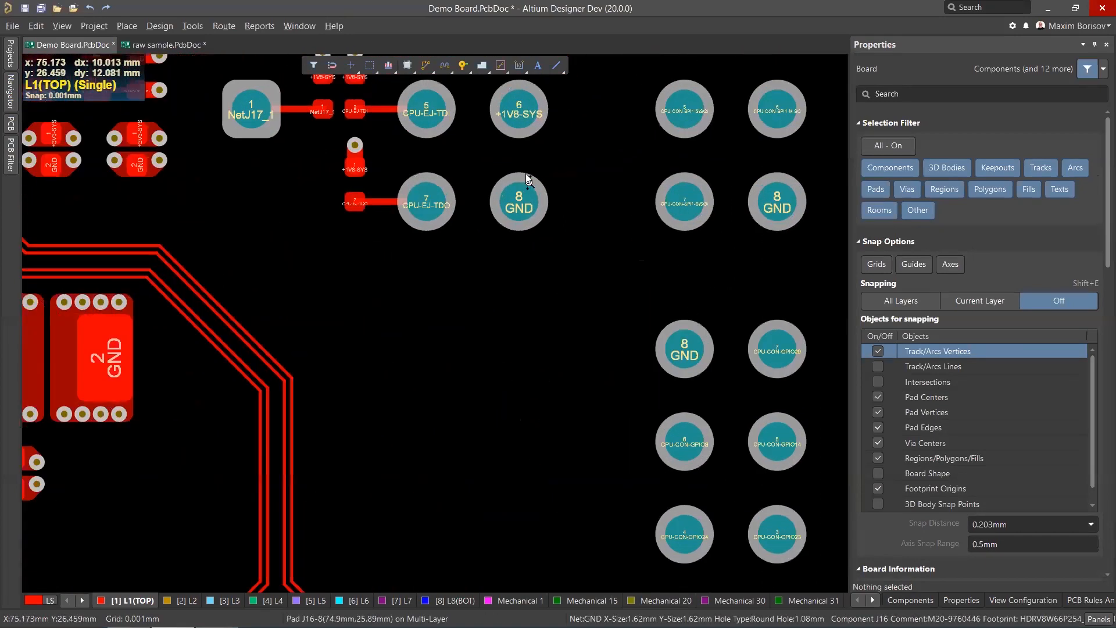
ctrl+scroll(528, 181, up, 1)
click(425, 65)
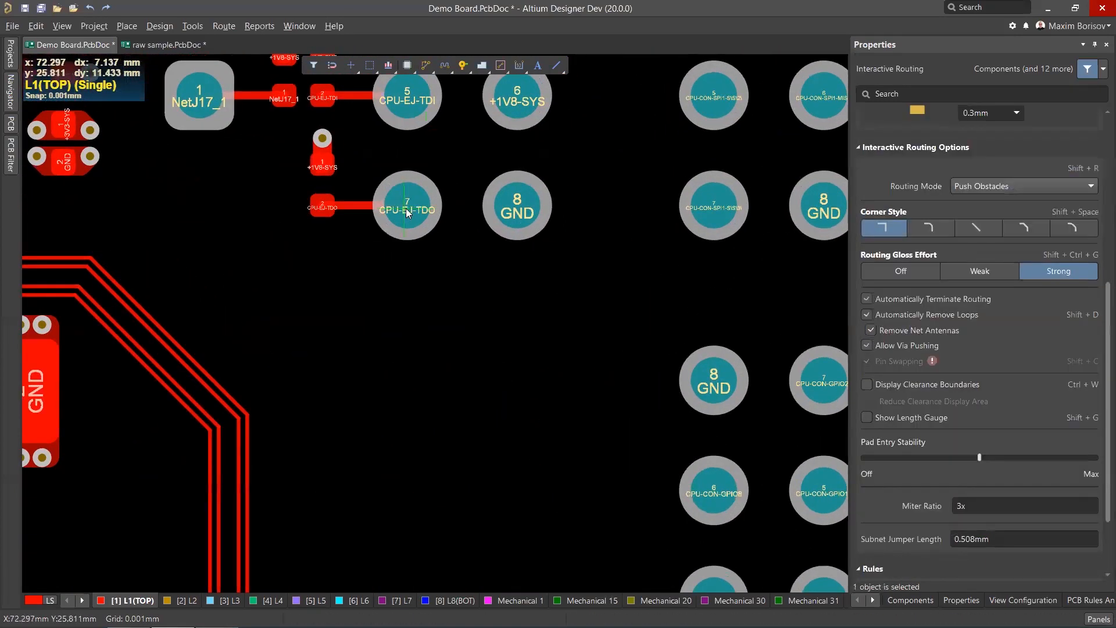
click(407, 213)
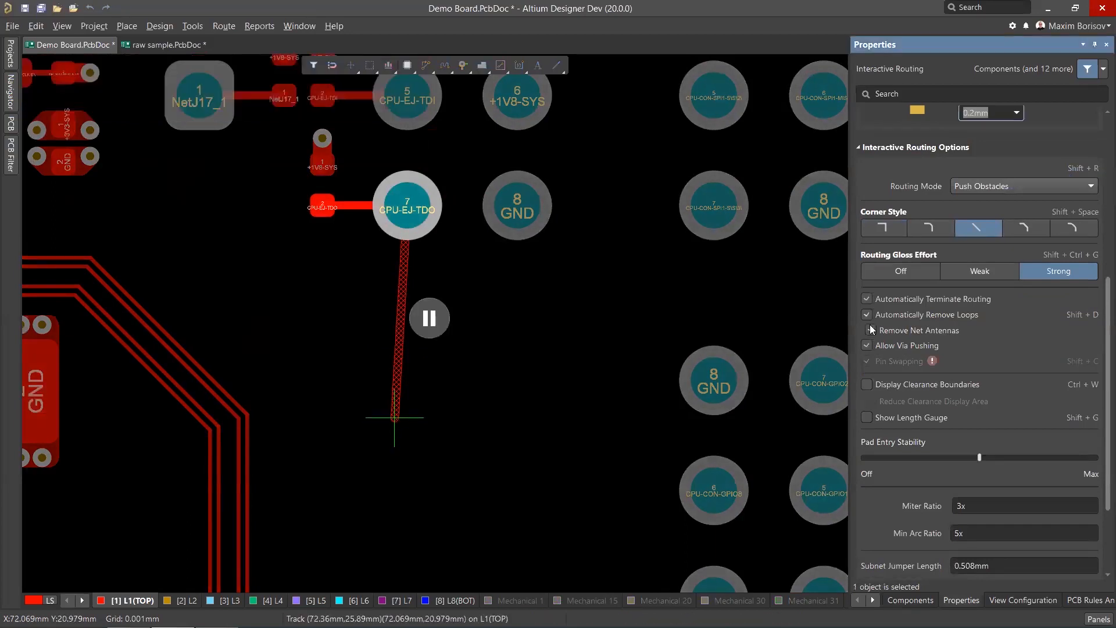
click(1026, 232)
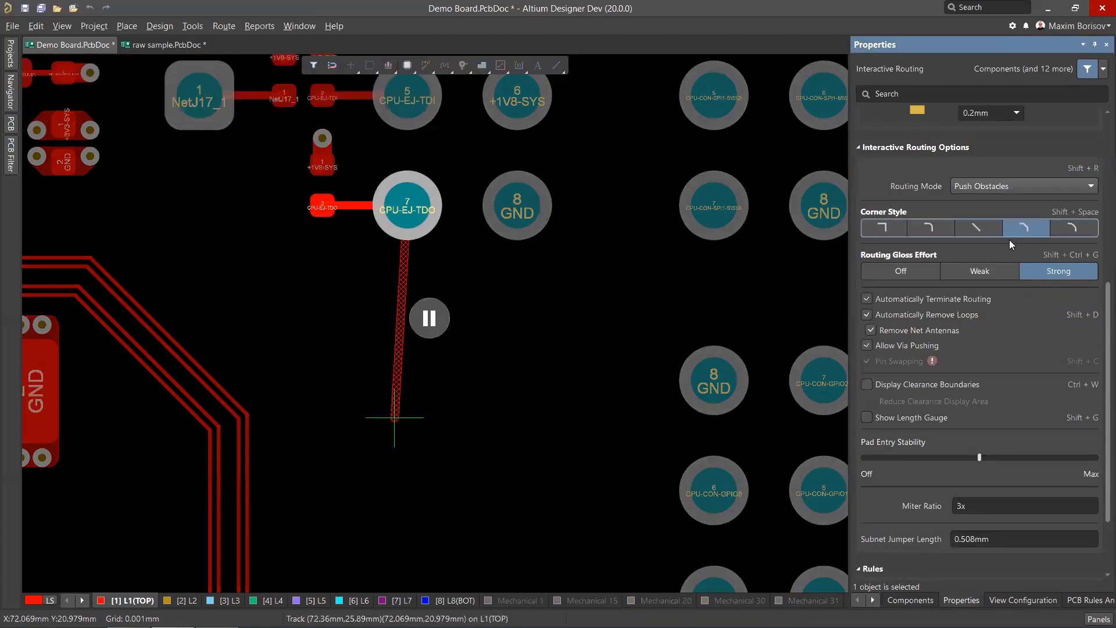
key(shift+h)
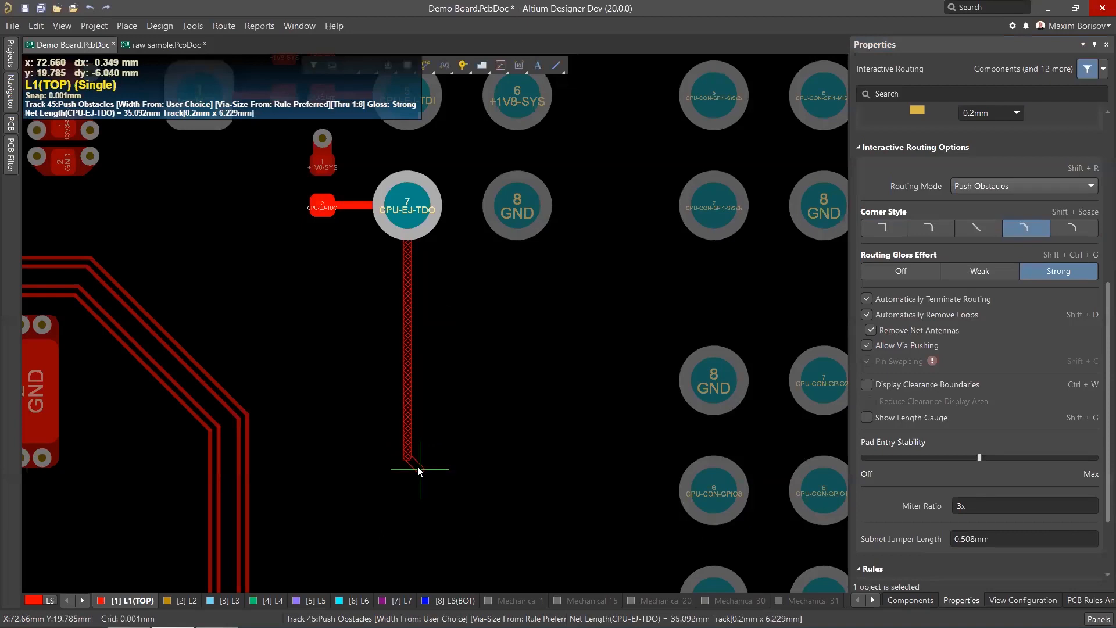
click(557, 480)
click(623, 402)
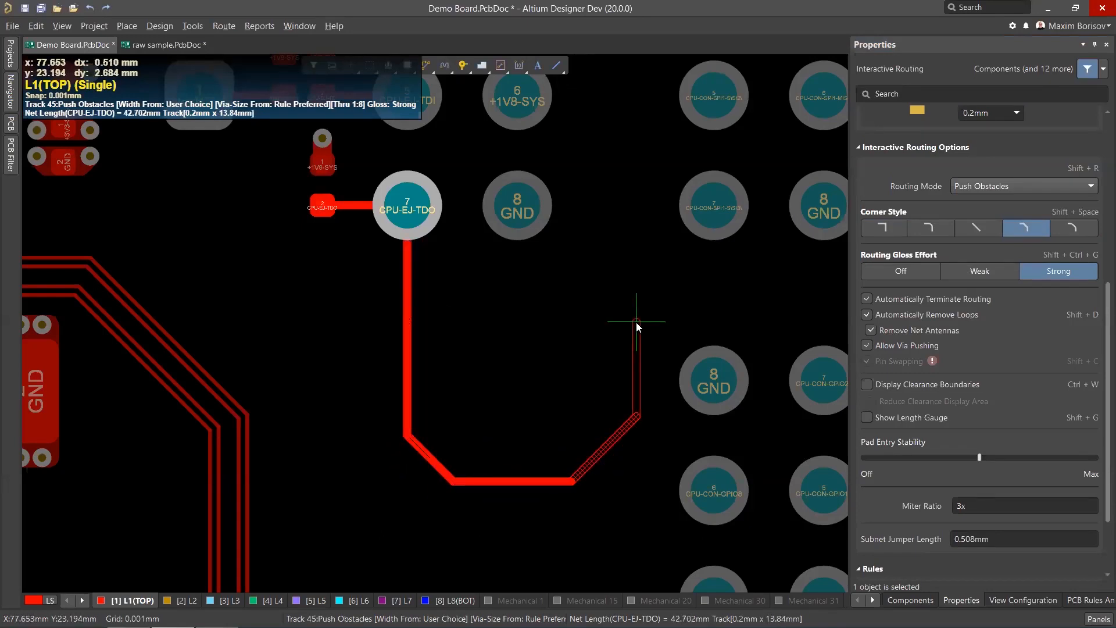
click(636, 323)
right_click(635, 323)
right_click(618, 337)
Slide the vertical CPU-EJ-TDO segment near its lower corner with Rounded hugging and Smooth vertex action.
ctrl+scroll(436, 448, up, 2)
click(413, 449)
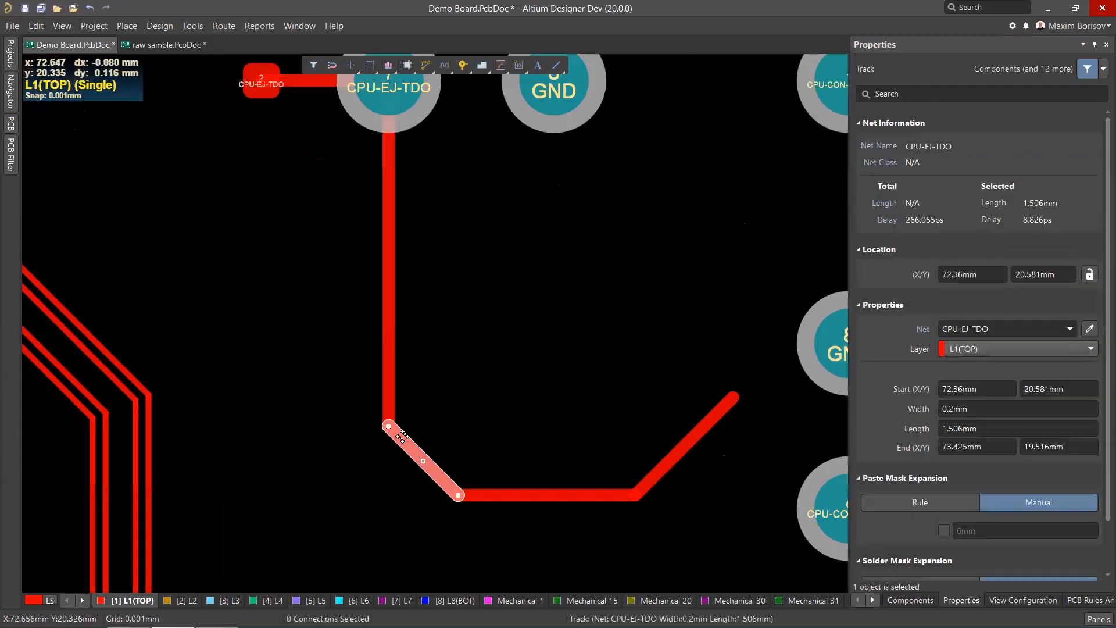
click(432, 394)
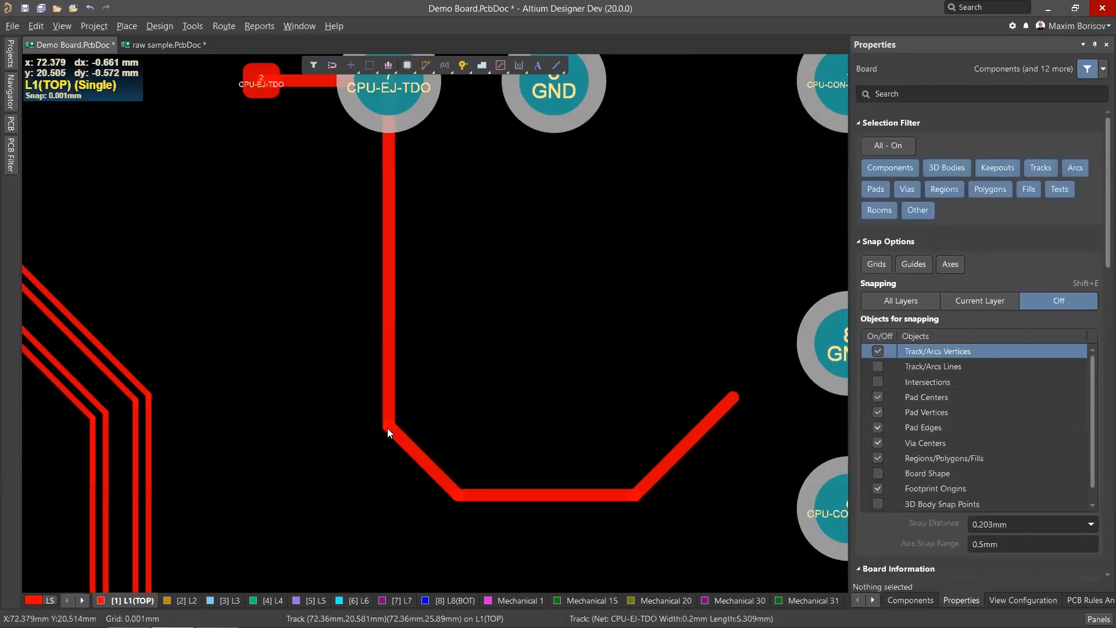
click(389, 390)
mouse_move(387, 425)
mouse_down()
mouse_move(406, 436)
mouse_move(428, 398)
mouse_up()
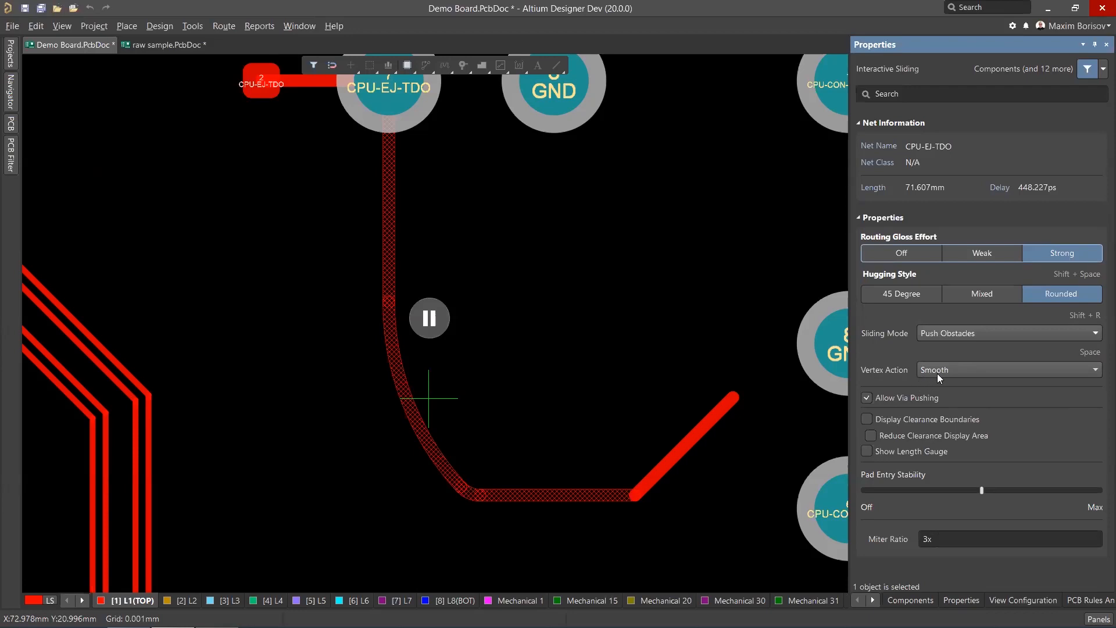
click(429, 318)
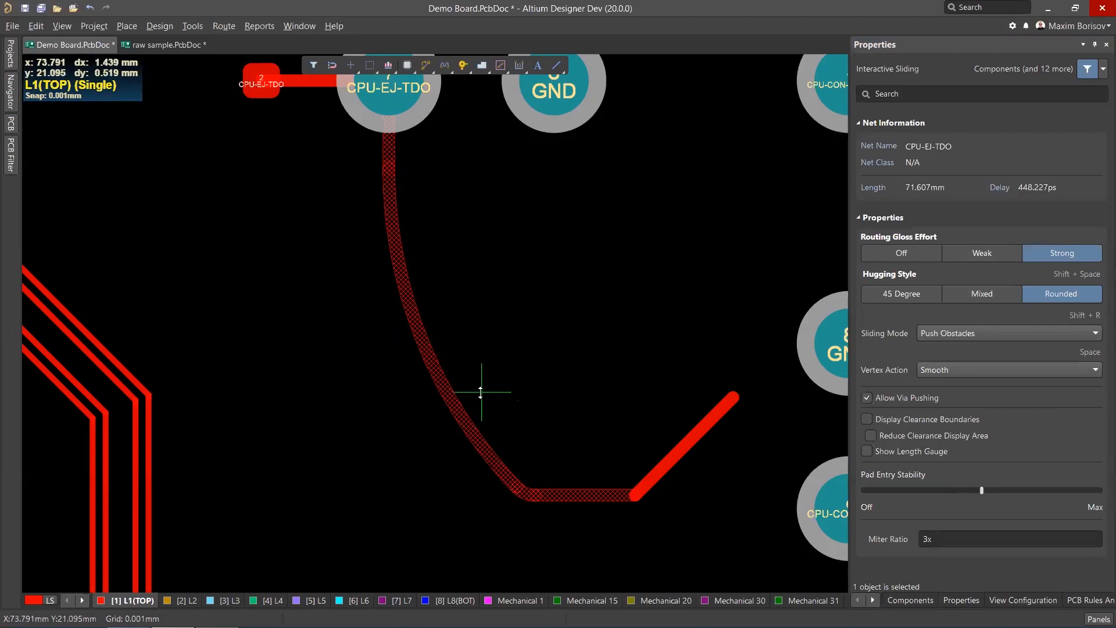
Set the sliding vertex action to Deform, then Scale, and slide the CPU-EJ-TDO corner again with each.
click(963, 370)
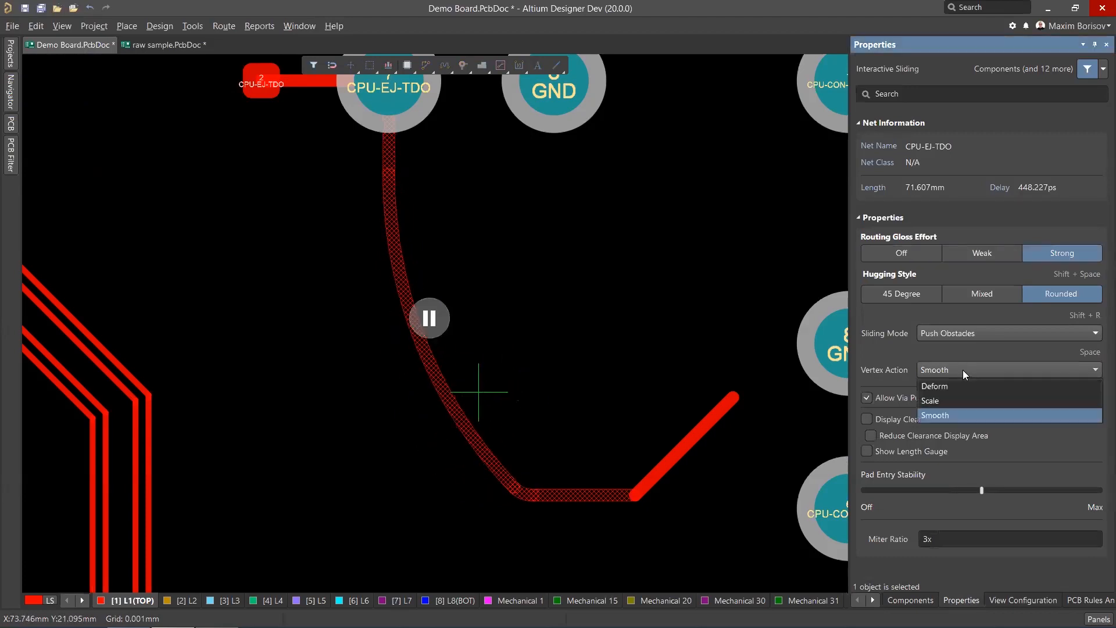
click(950, 387)
click(430, 319)
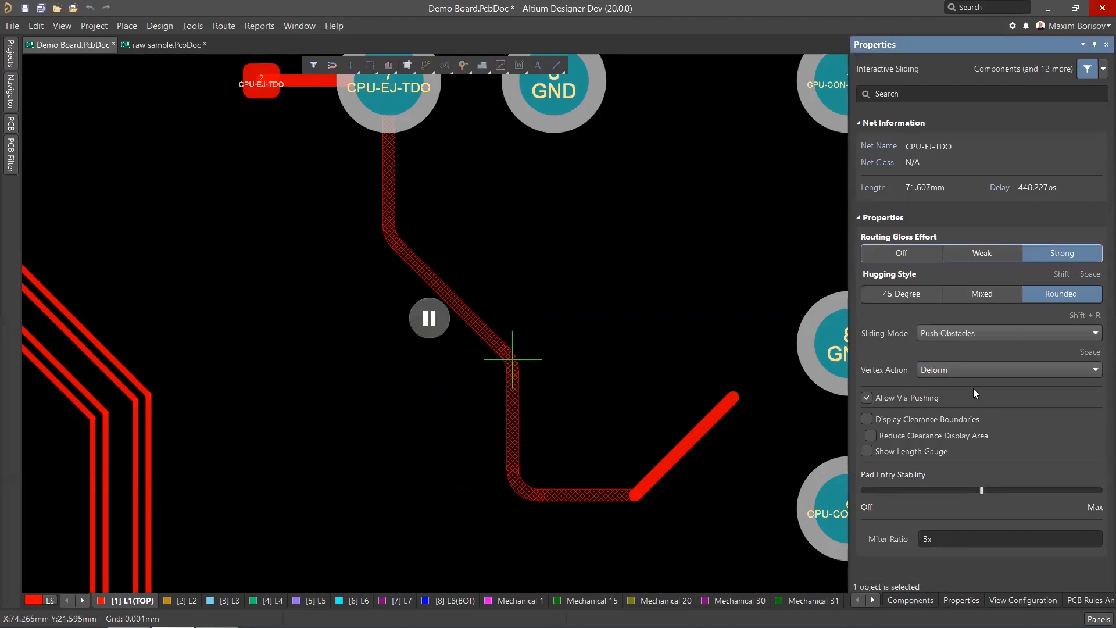
click(951, 367)
click(934, 390)
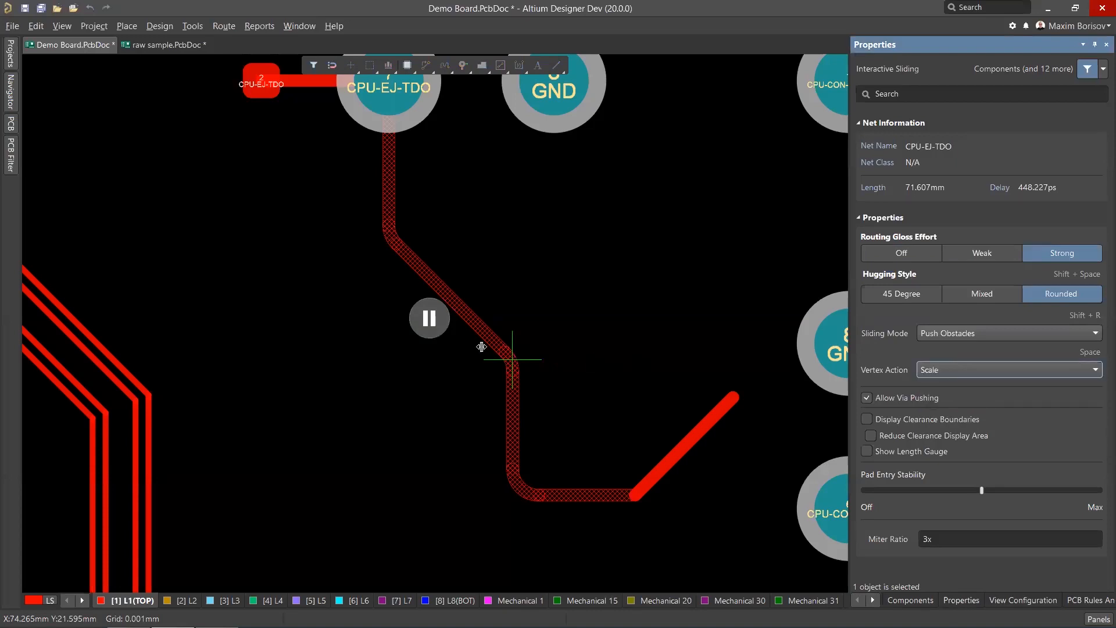
click(429, 319)
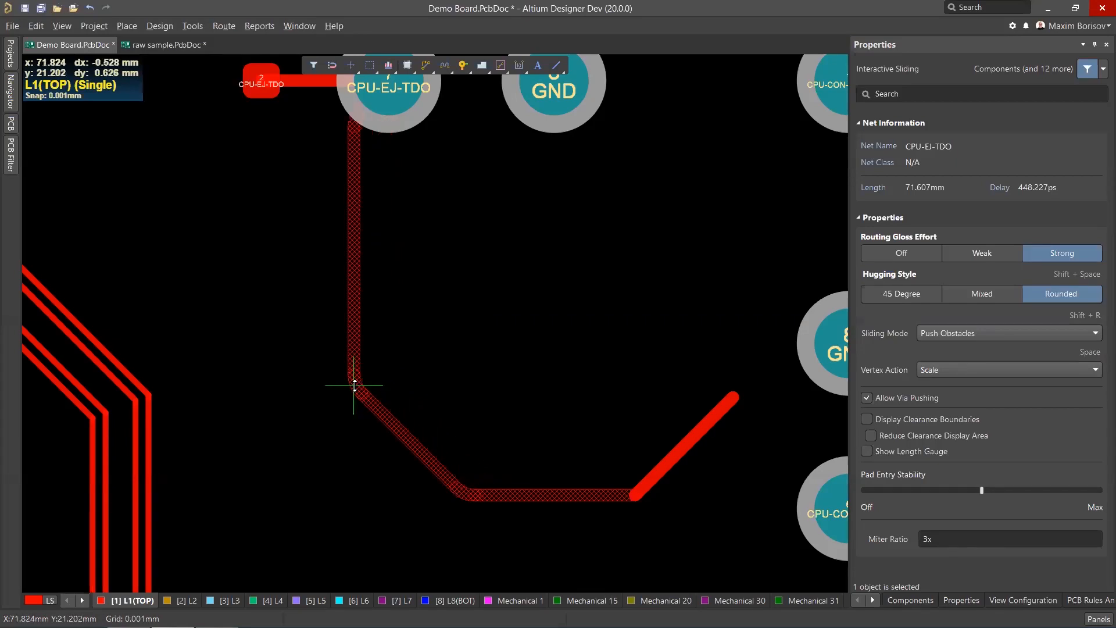
click(363, 387)
click(536, 327)
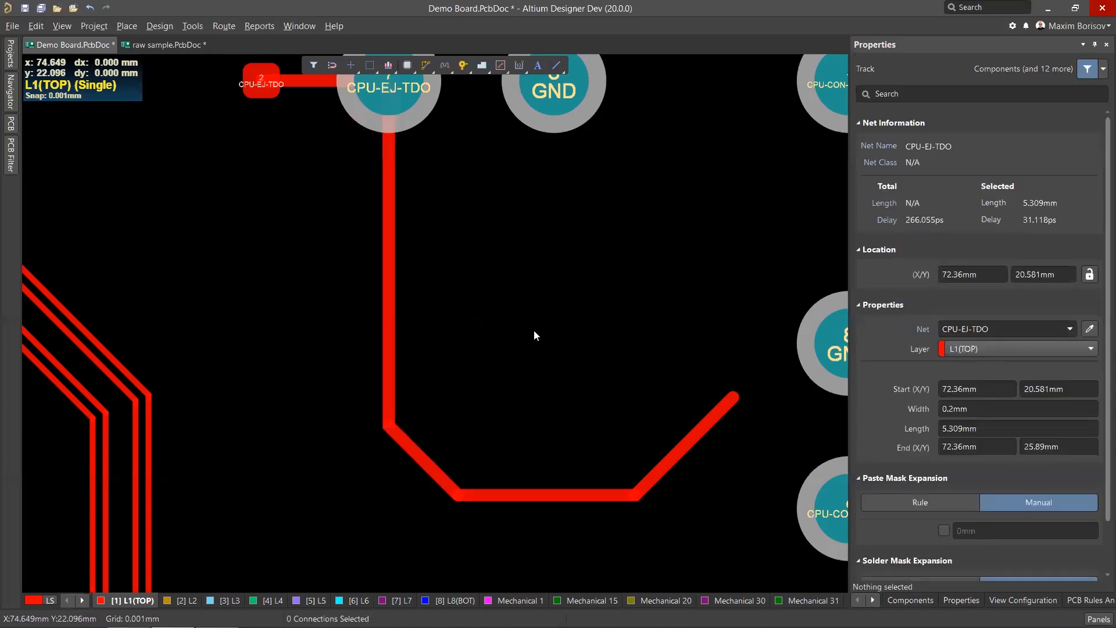
ctrl+scroll(534, 329, down, 3)
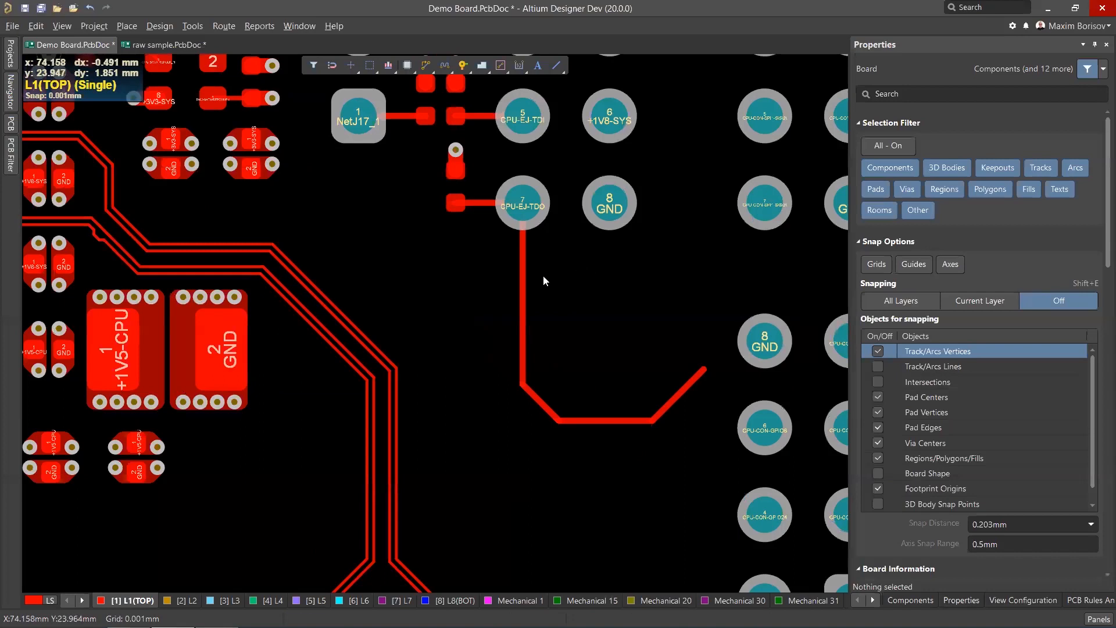
ctrl+scroll(581, 360, up, 2)
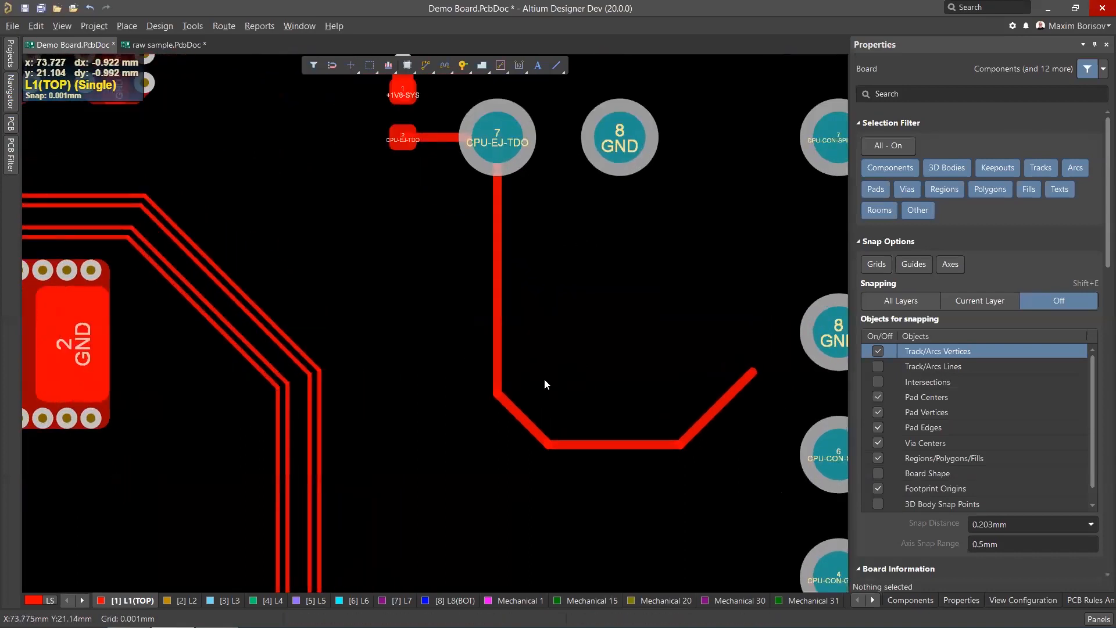
ctrl+scroll(523, 393, up, 1)
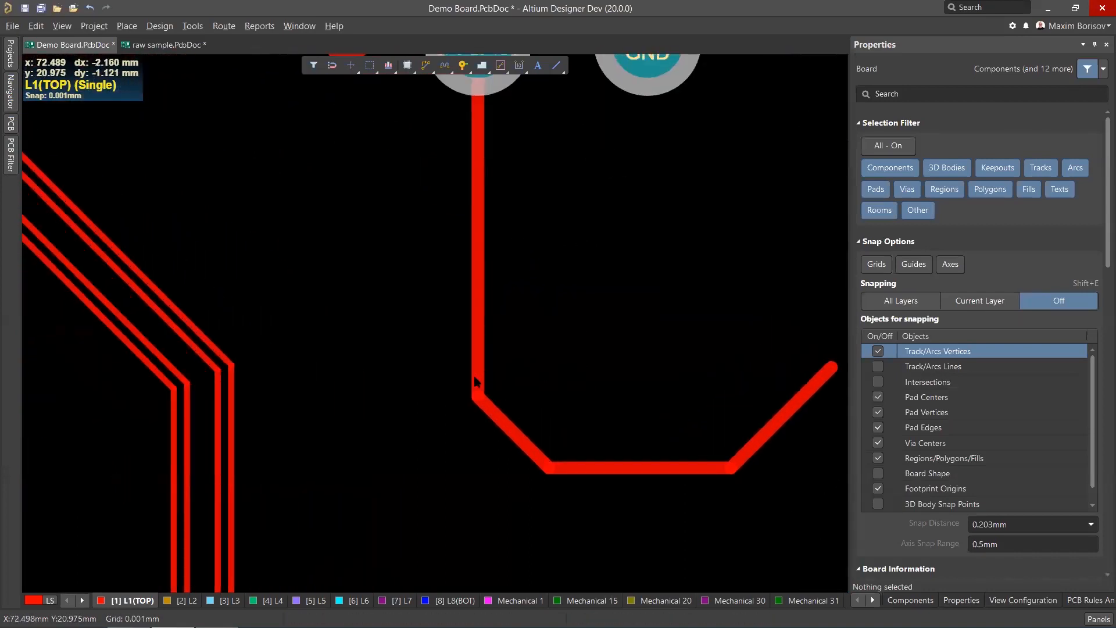
ctrl+scroll(477, 390, down, 2)
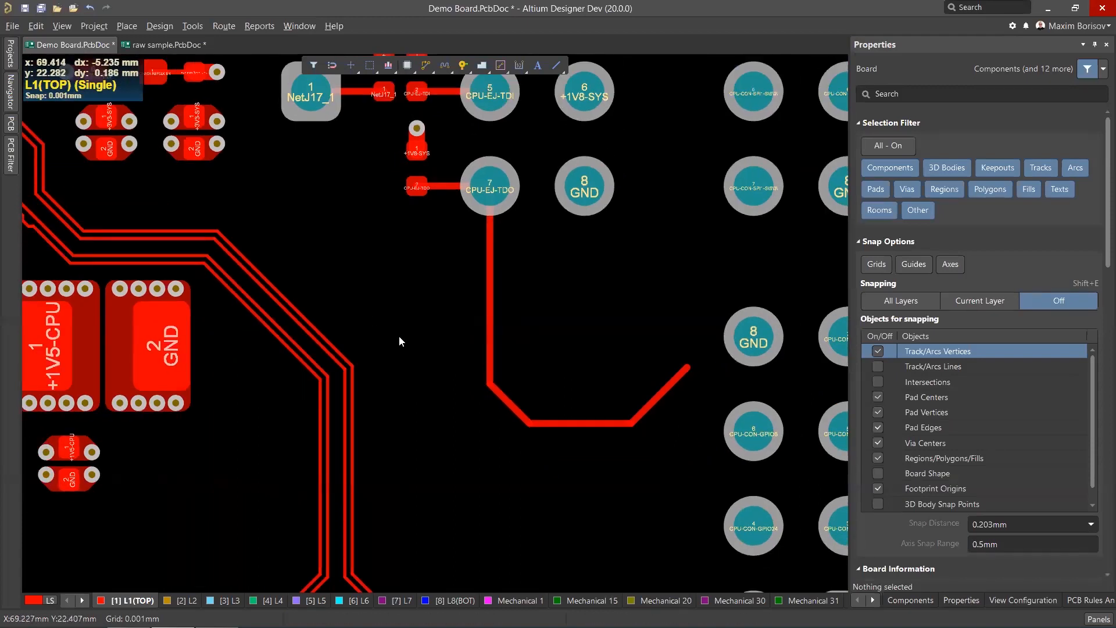
scroll(399, 336, up, 3)
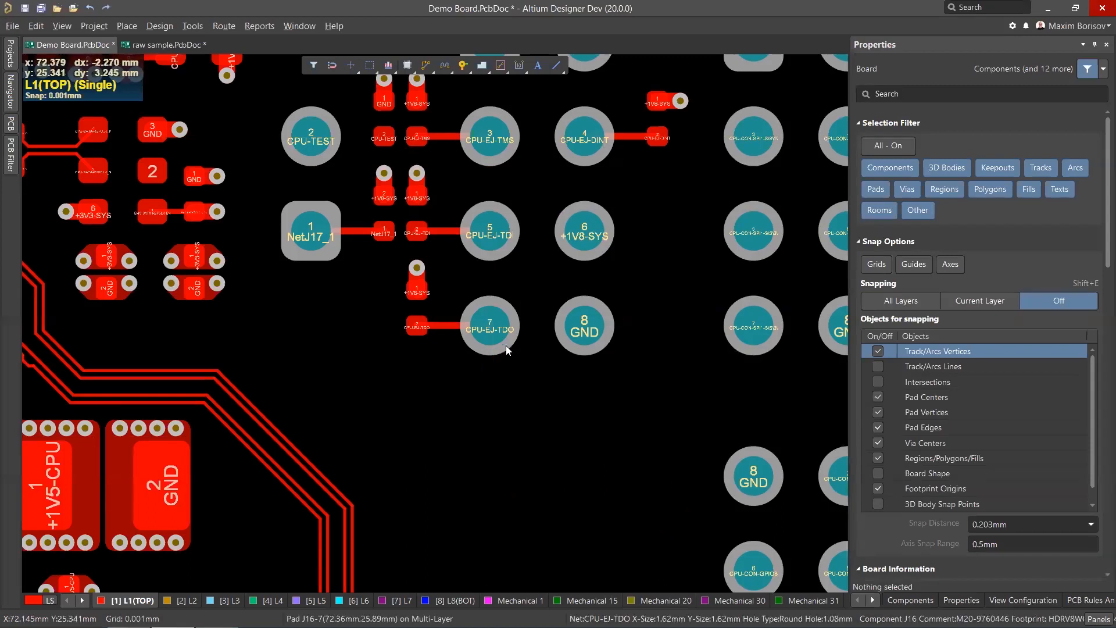
ctrl+scroll(568, 332, down, 2)
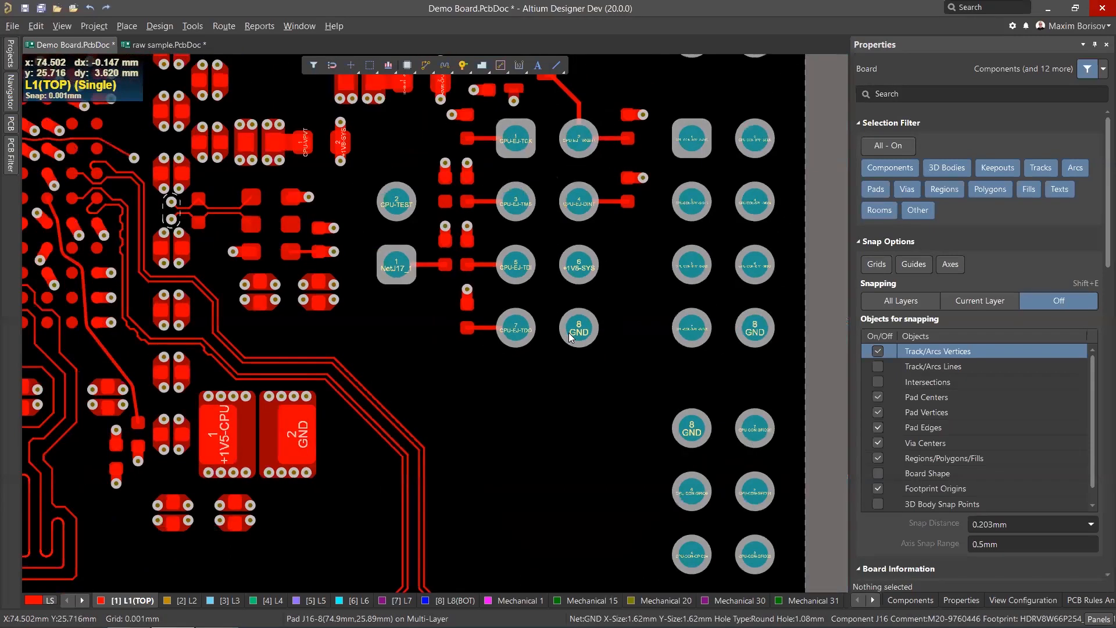
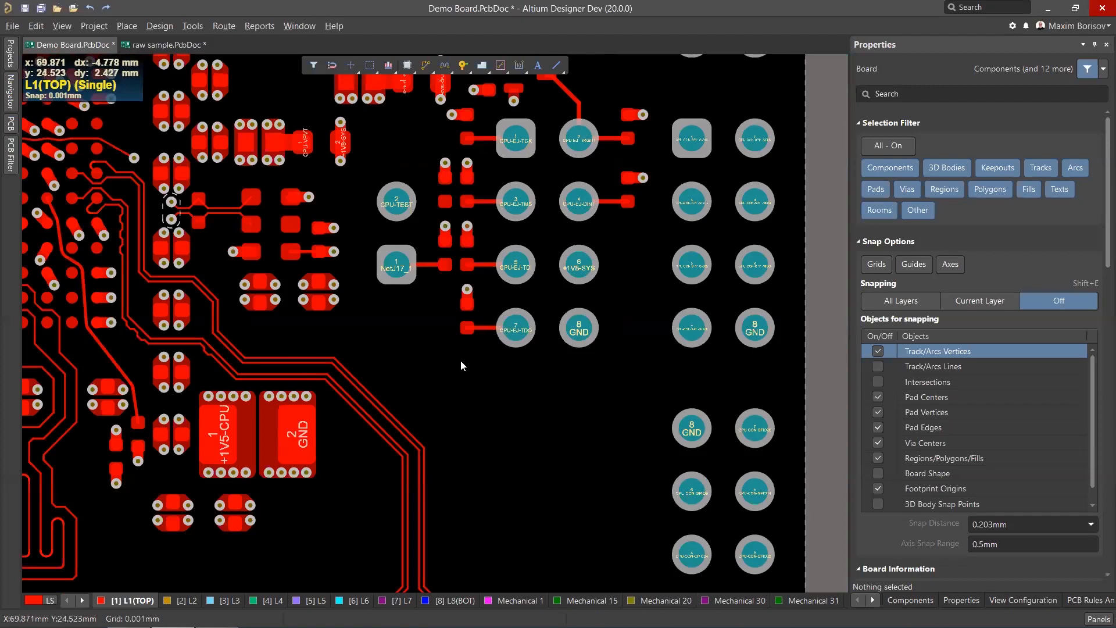
Examine the routed traces around the BGA escape area and the connector.
scroll(460, 361, down, 2)
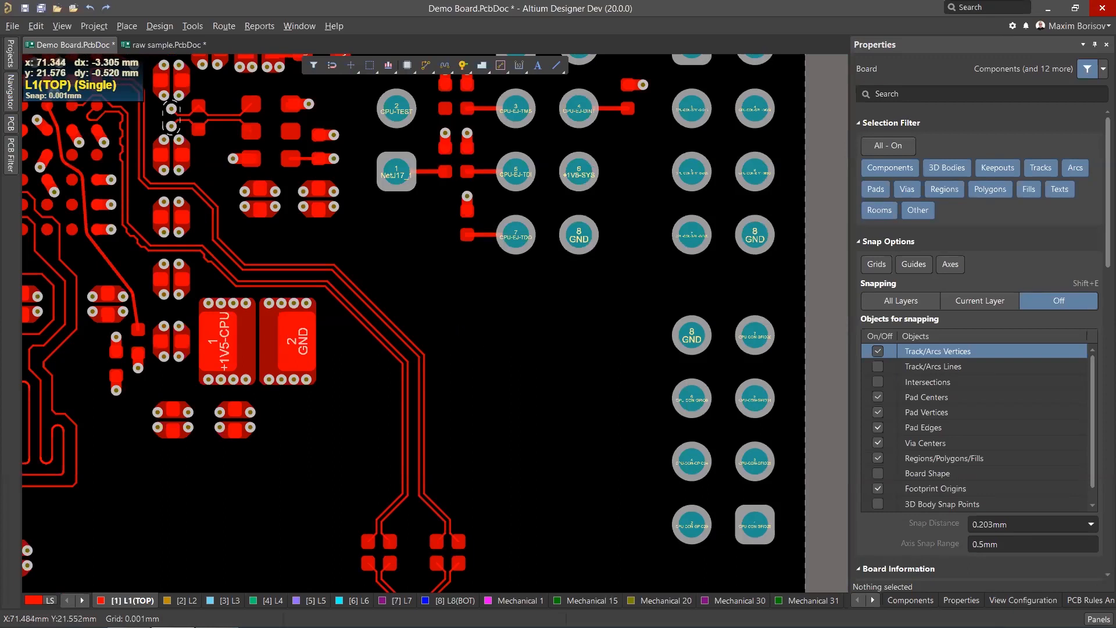
ctrl+scroll(564, 309, down, 2)
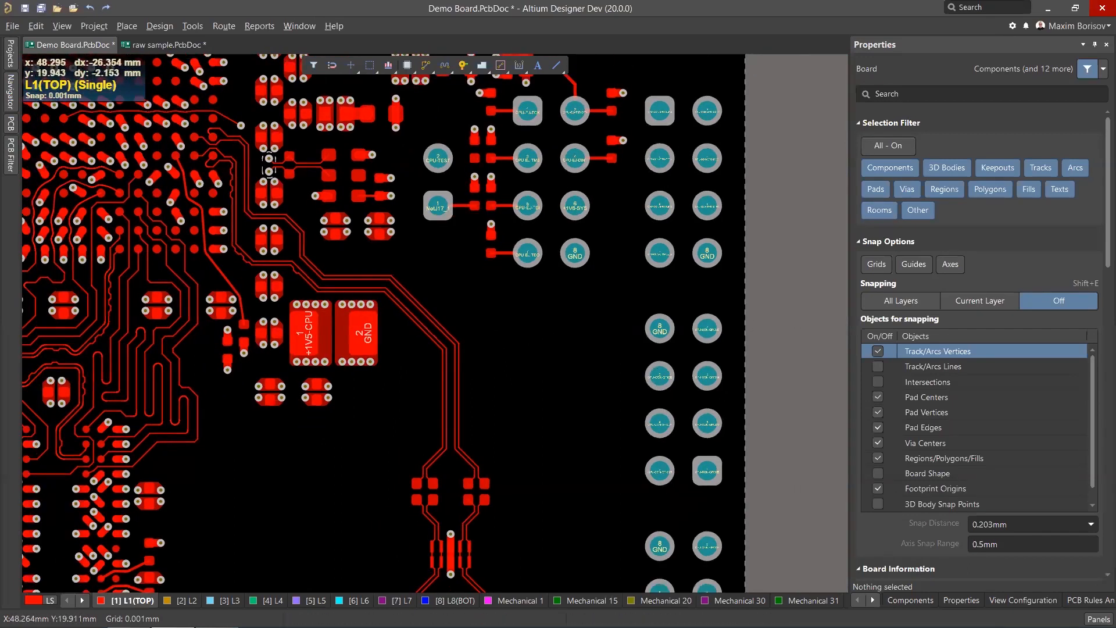
ctrl+scroll(85, 366, up, 8)
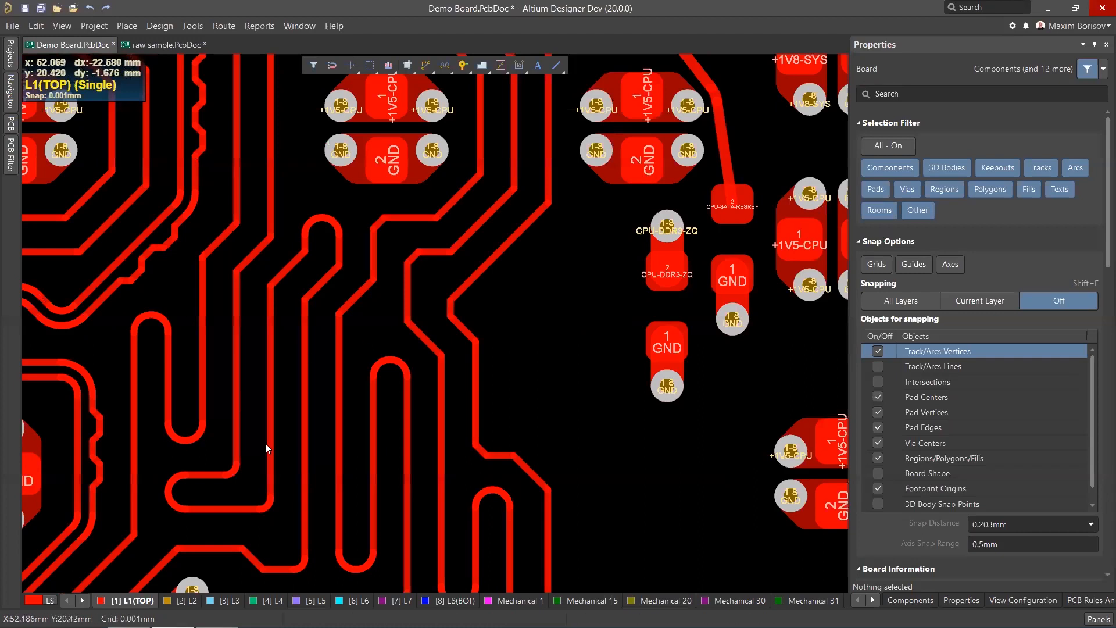
ctrl+scroll(376, 376, down, 3)
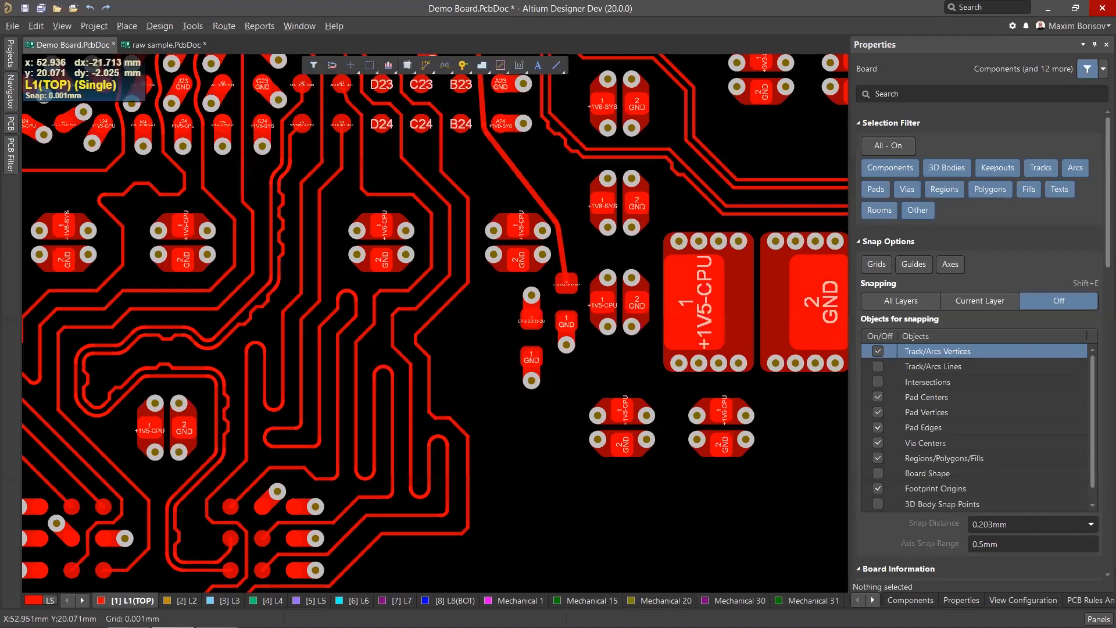
ctrl+scroll(416, 398, up, 2)
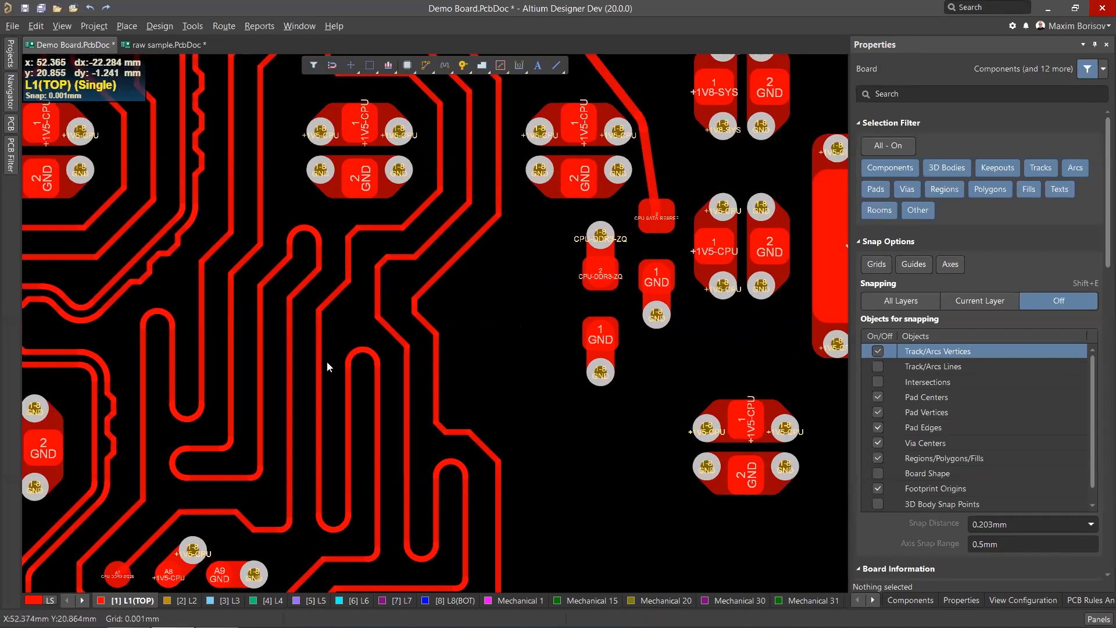
scroll(349, 363, up, 2)
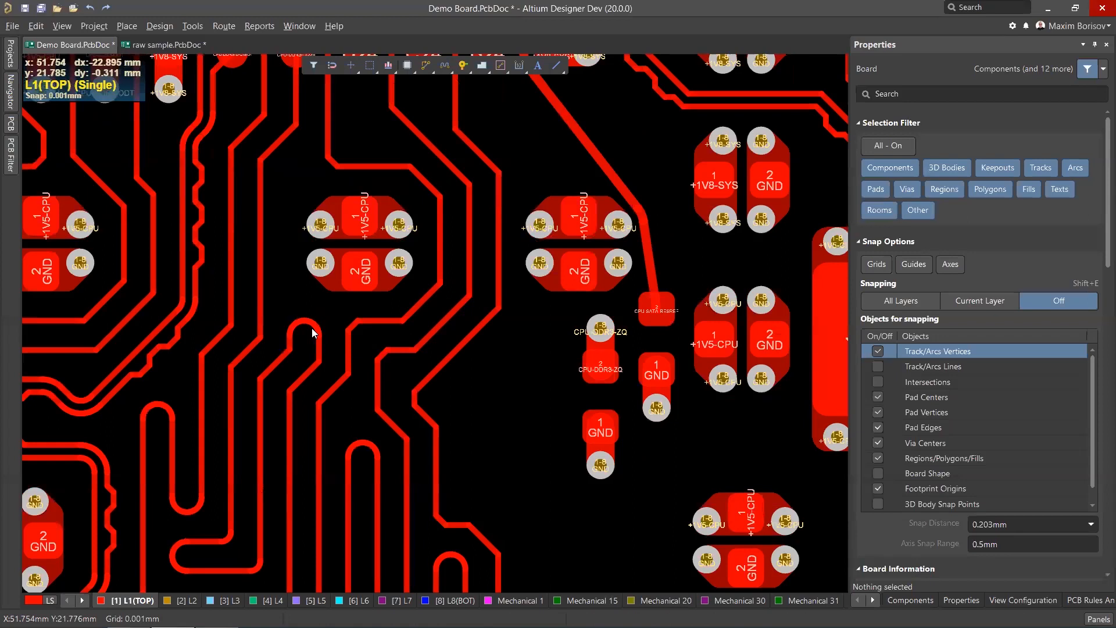
scroll(311, 327, up, 1)
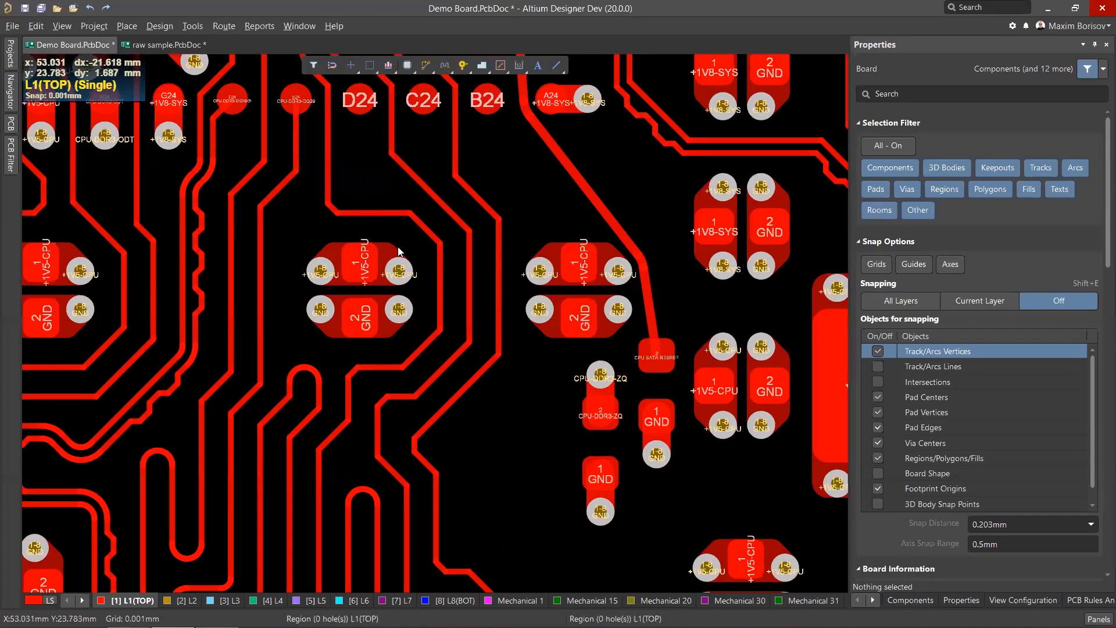
ctrl+scroll(392, 247, down, 1)
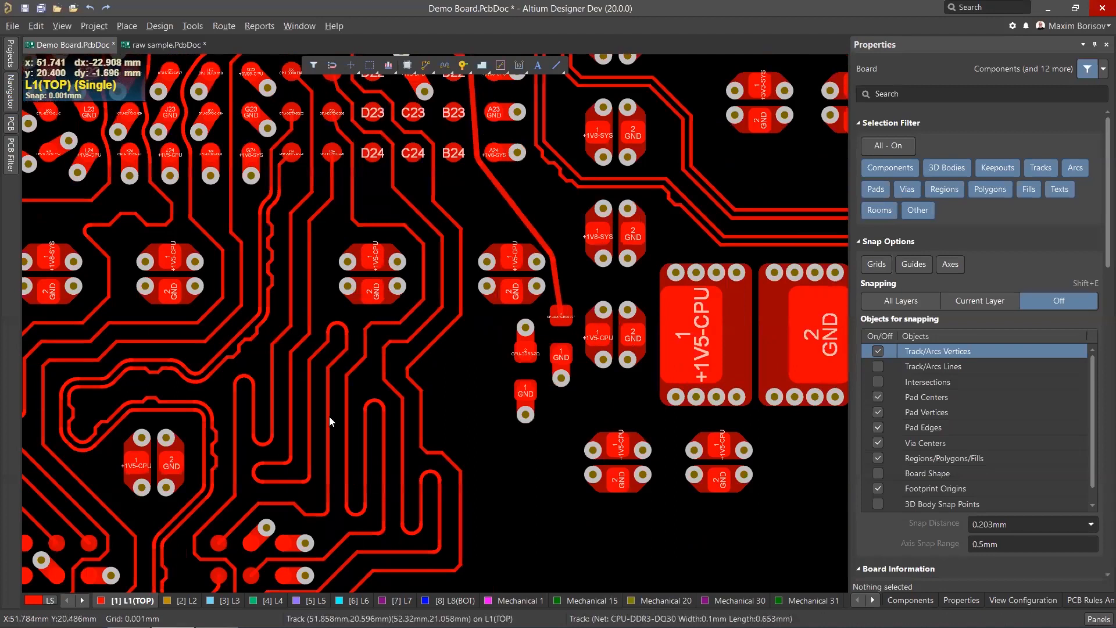
ctrl+scroll(329, 433, up, 1)
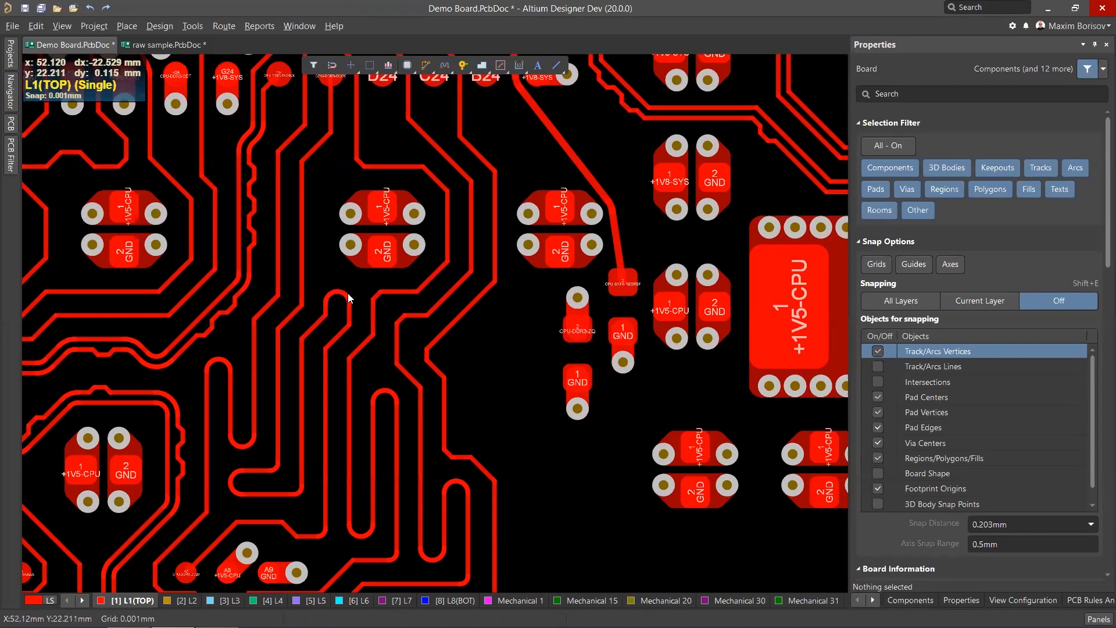
ctrl+scroll(317, 319, up, 3)
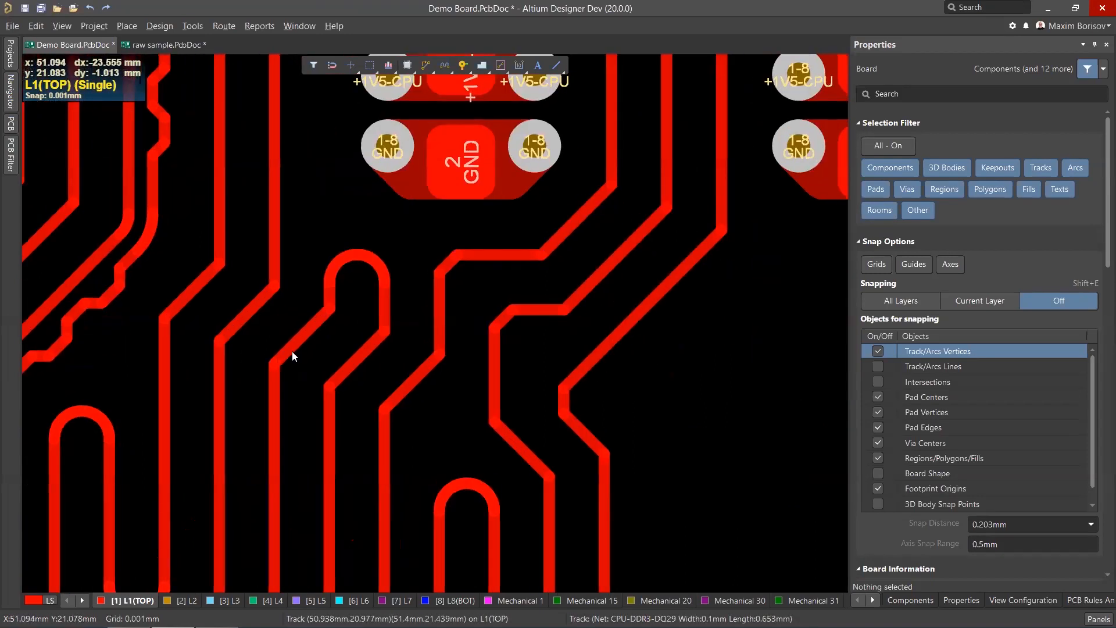
ctrl+scroll(262, 320, down, 3)
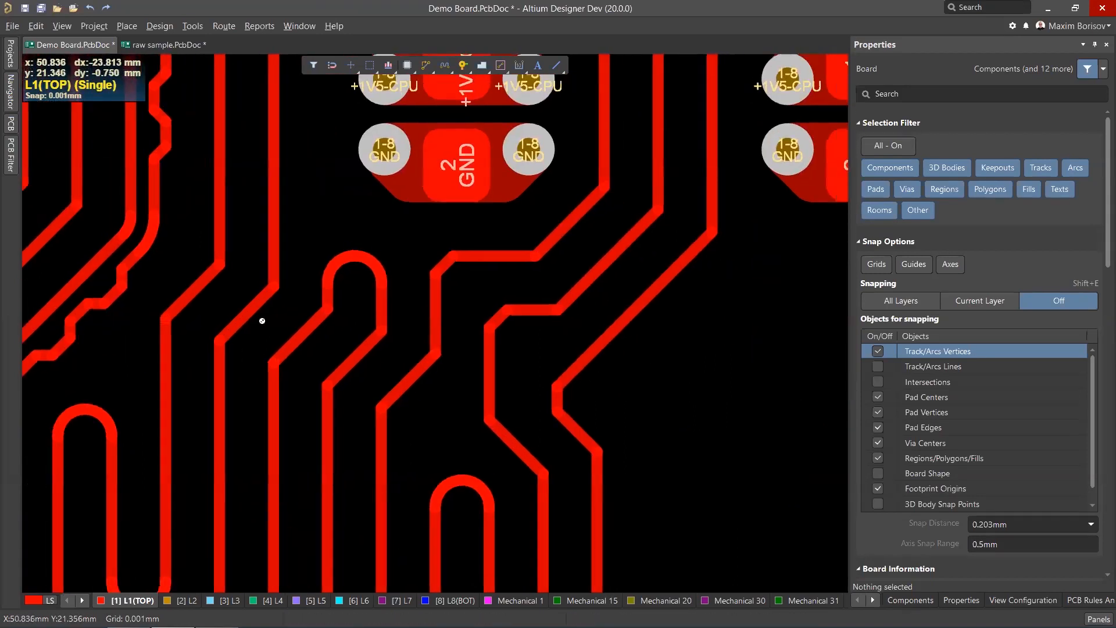
ctrl+scroll(262, 321, up, 1)
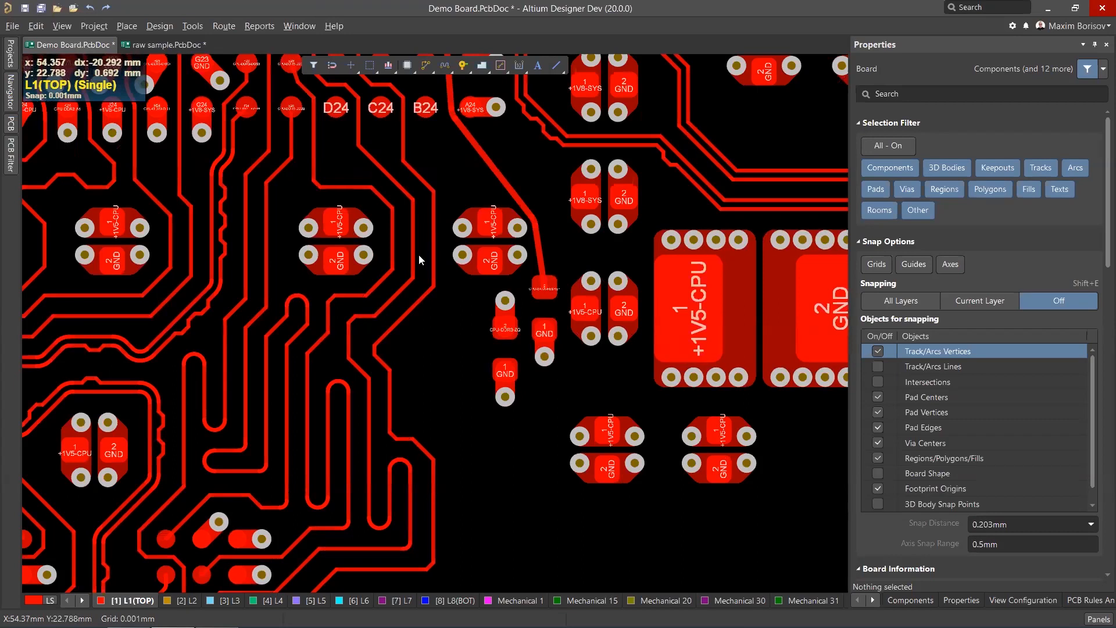
ctrl+scroll(459, 220, down, 10)
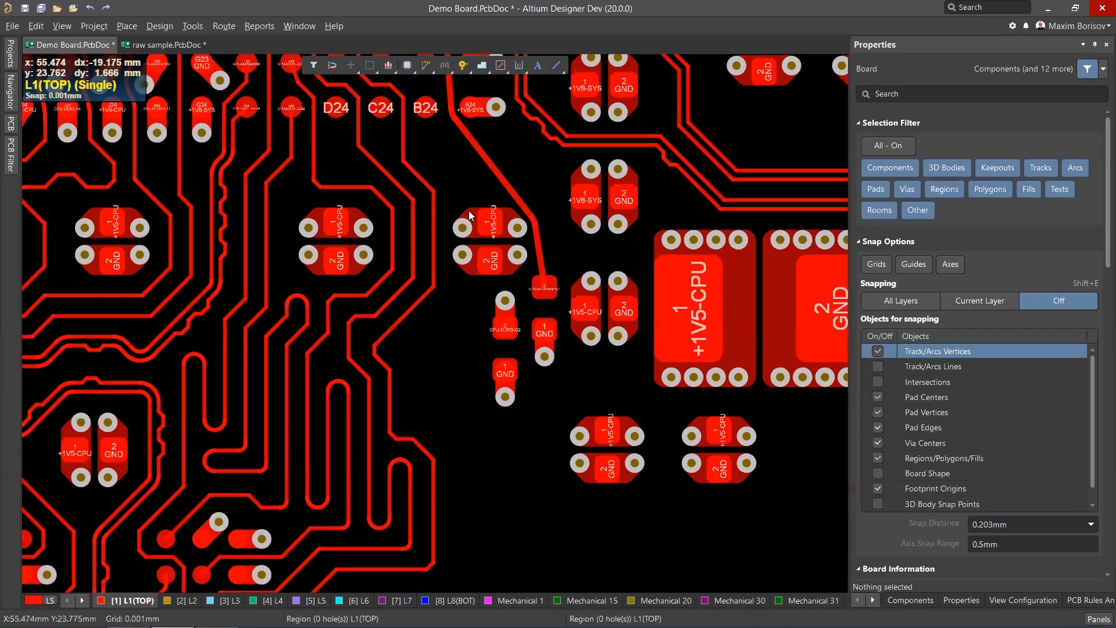
scroll(459, 257, down, 3)
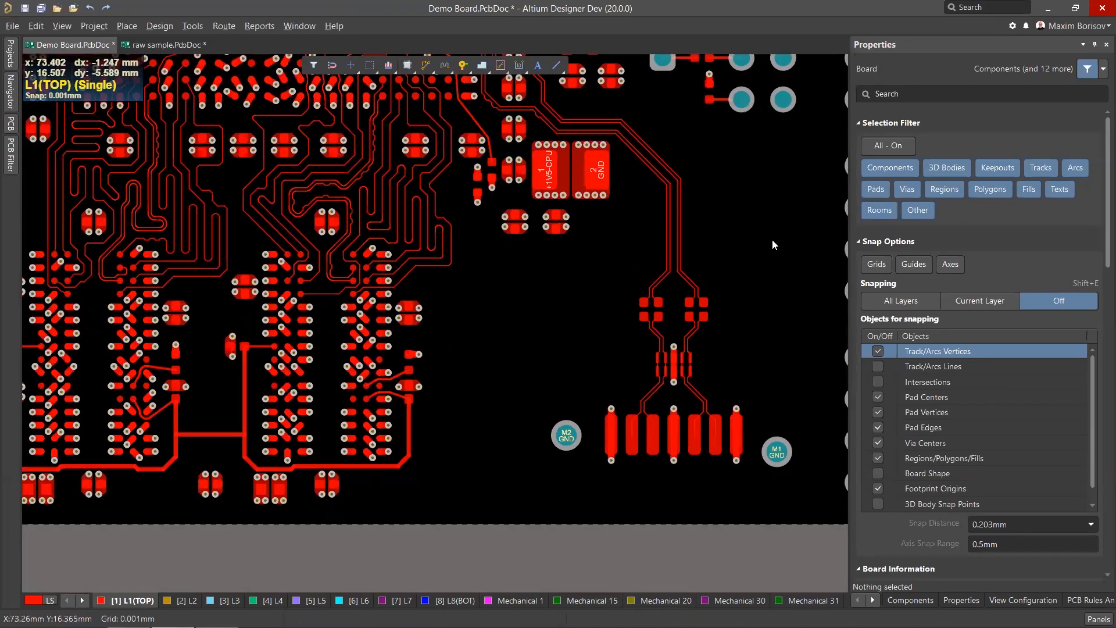
scroll(800, 200, up, 5)
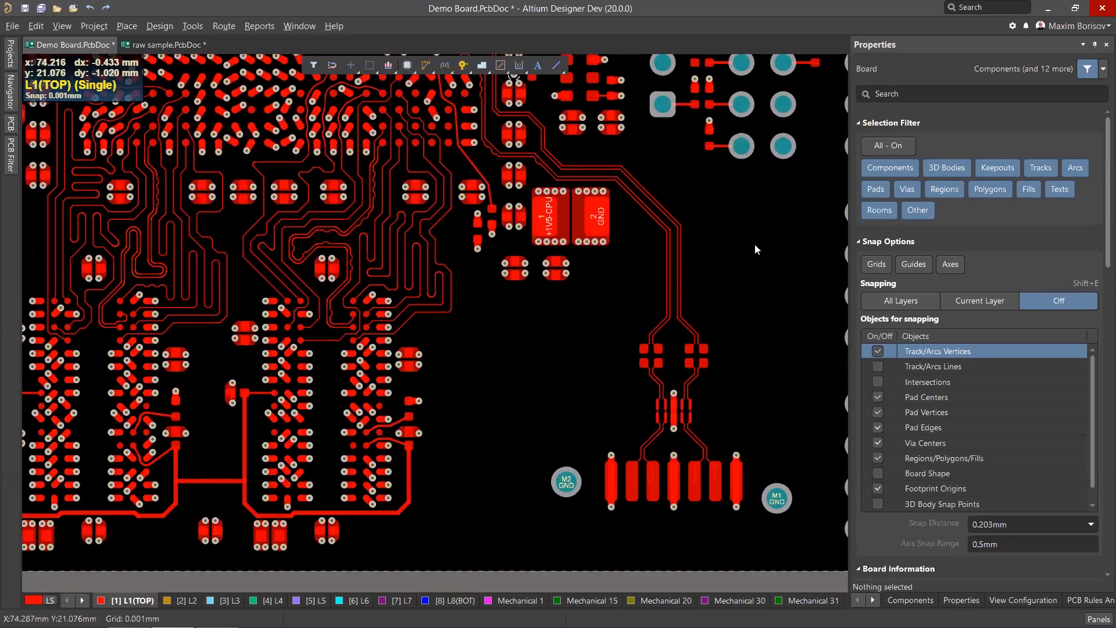
scroll(721, 288, up, 3)
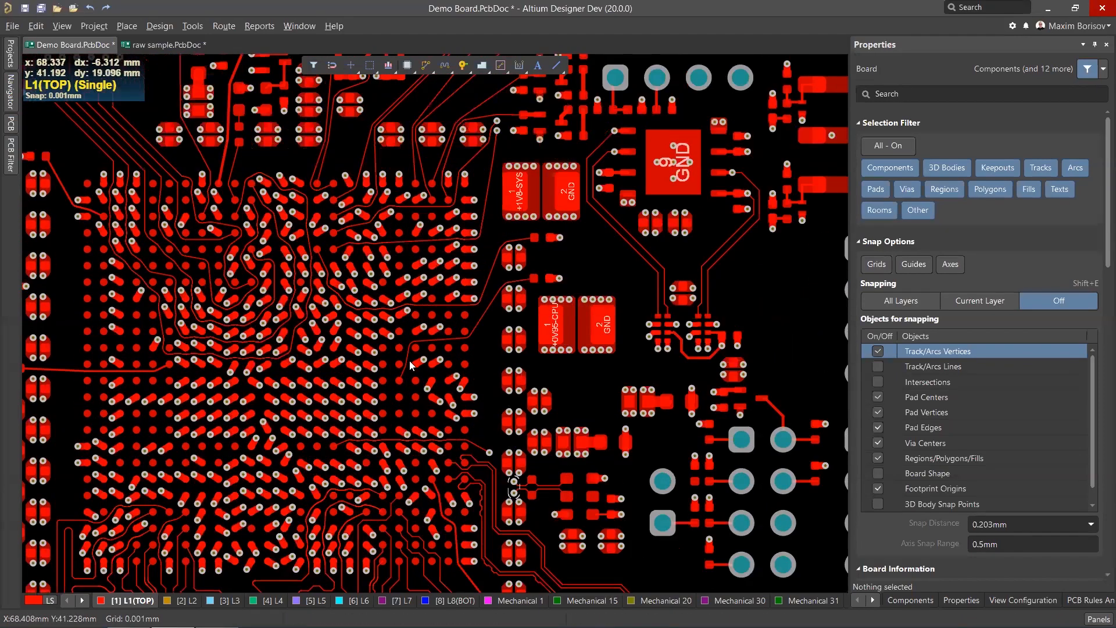
Move the U24 BGA component off the board into empty space.
click(147, 392)
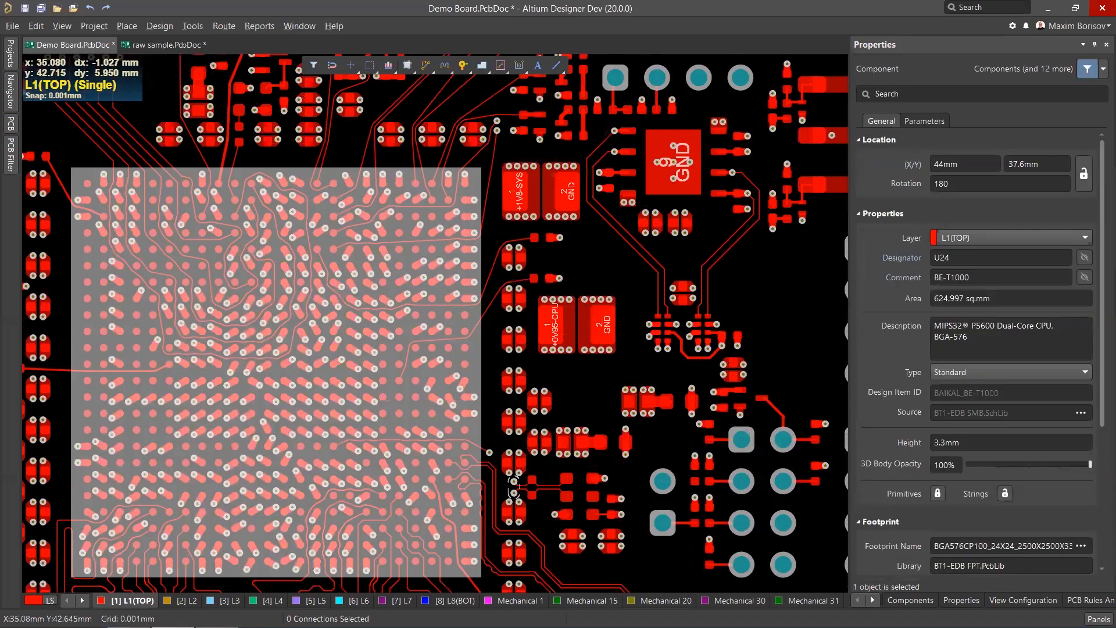
ctrl+scroll(134, 291, down, 4)
drag(159, 296, 472, 235)
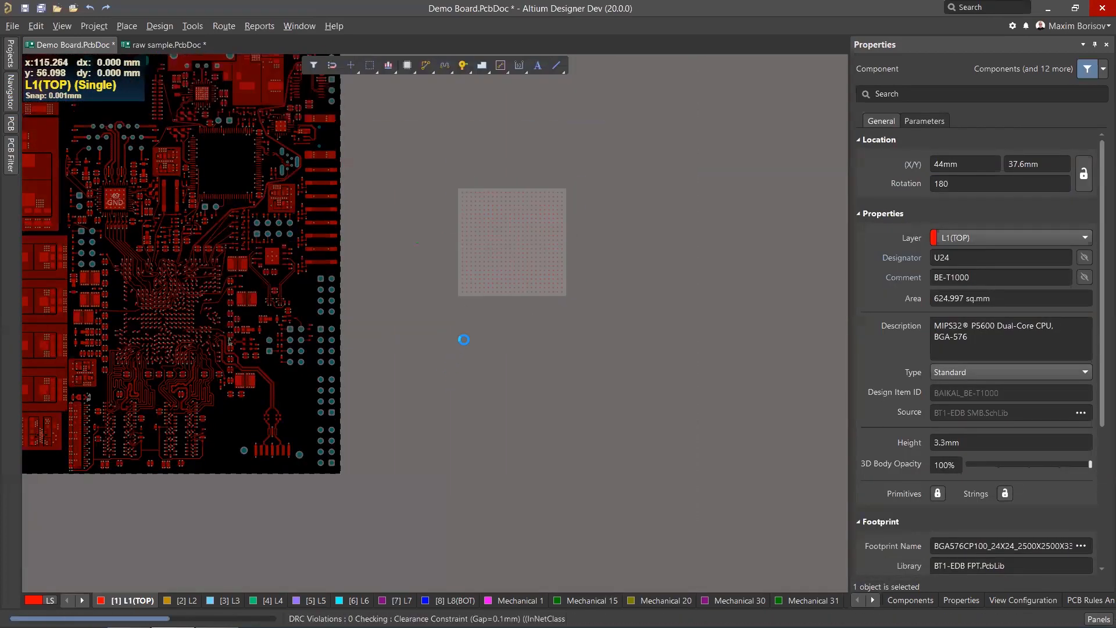
click(448, 285)
ctrl+scroll(538, 201, up, 4)
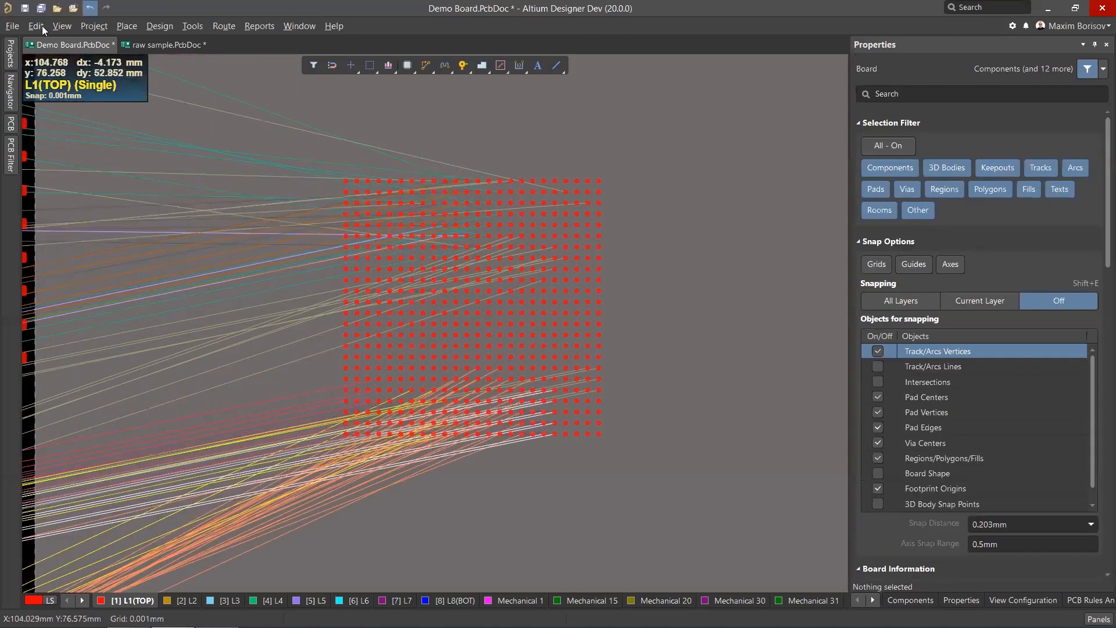
Hide all connection lines.
click(62, 27)
mouse_move(182, 416)
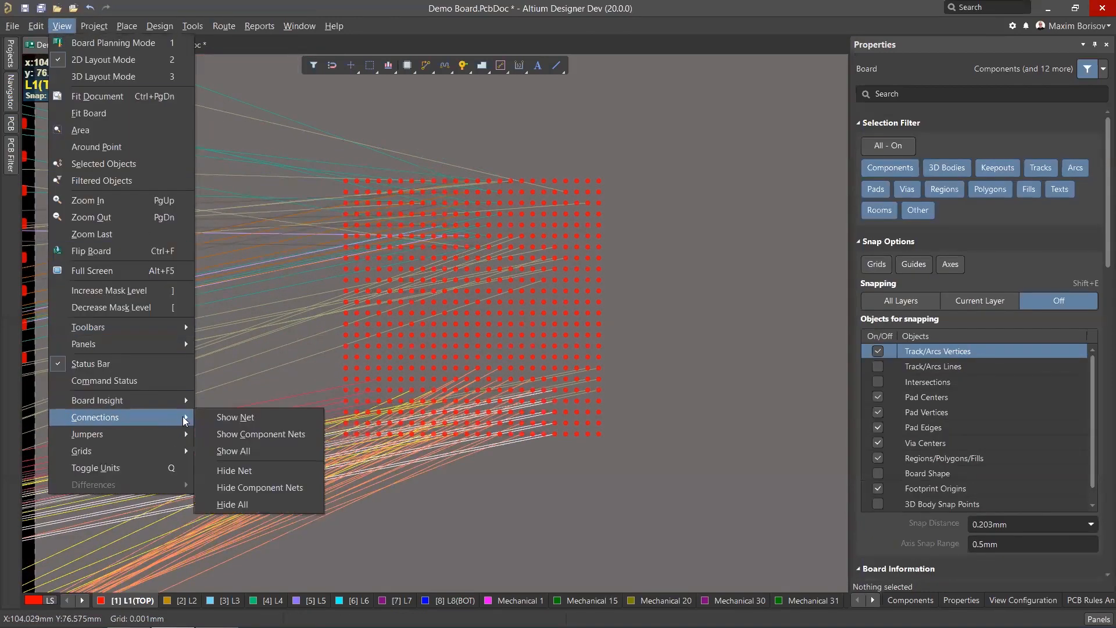
click(236, 503)
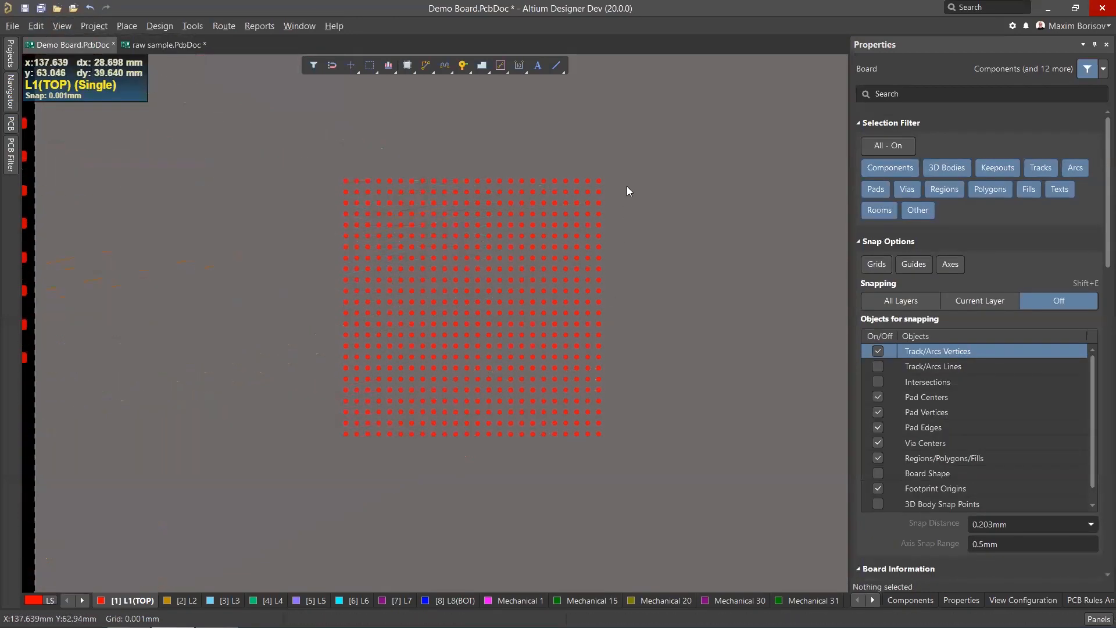
Start an interactive route from the BGA's A2 pad and switch the corner style to any angle.
ctrl+scroll(628, 182, up, 5)
click(426, 67)
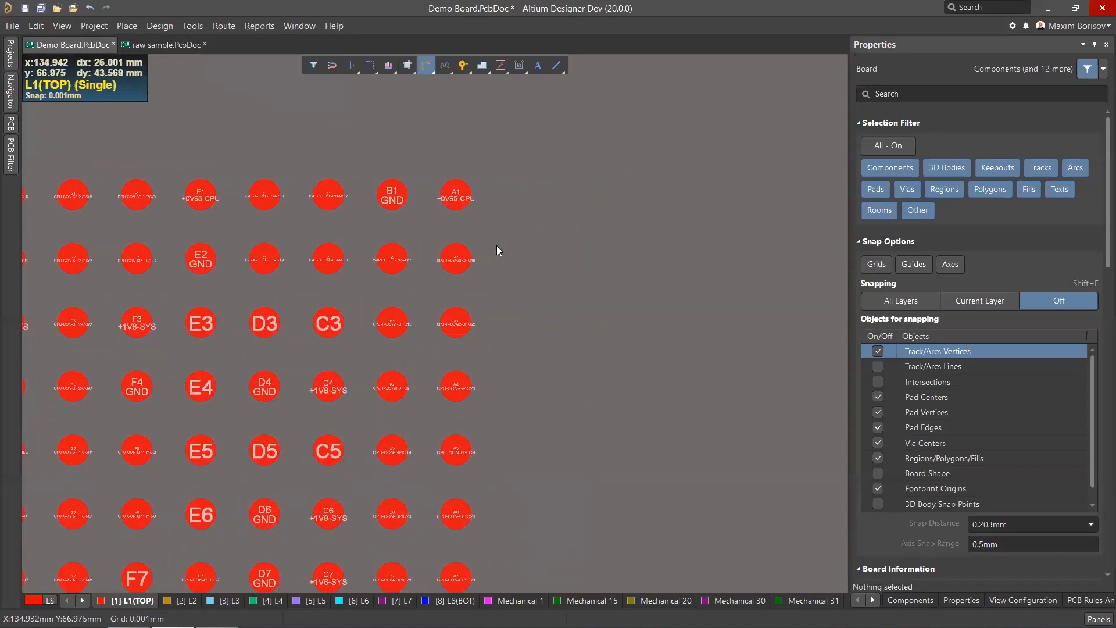
click(465, 260)
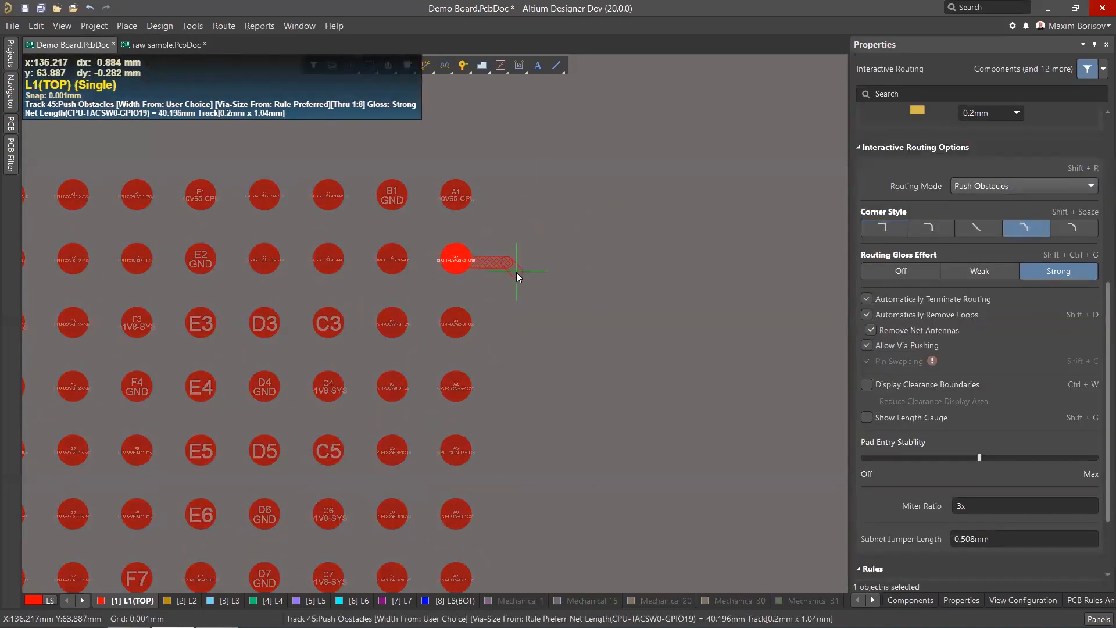
key(Tab)
click(974, 228)
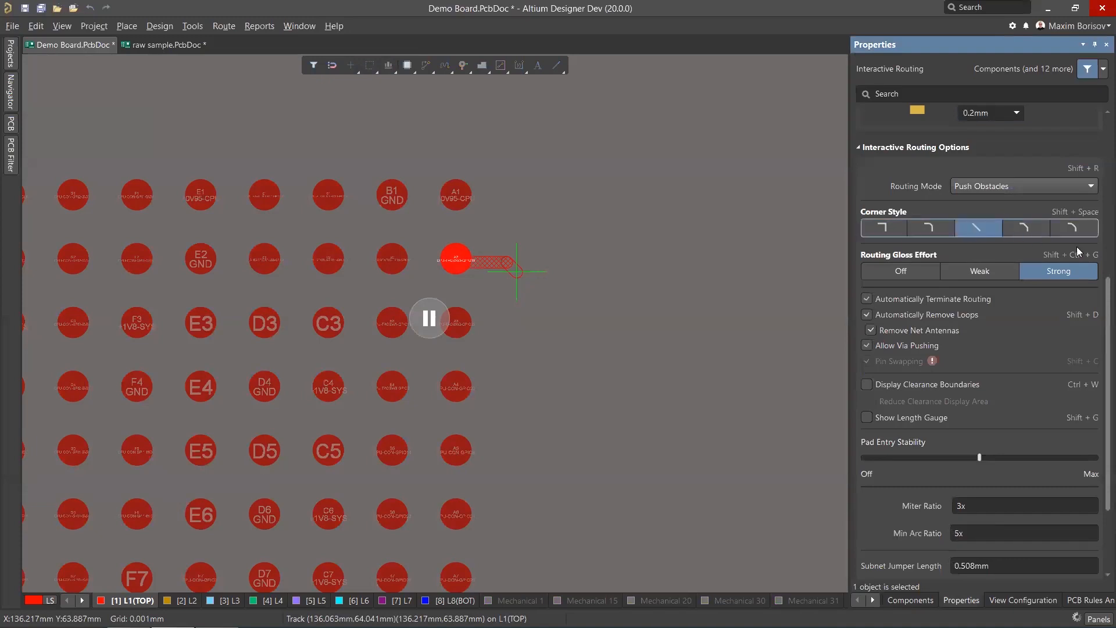
Set the routing width to 0.1mm and the routing mode to Walkaround Obstacles.
scroll(1046, 274, up, 5)
click(1017, 303)
click(993, 323)
scroll(1097, 415, down, 1)
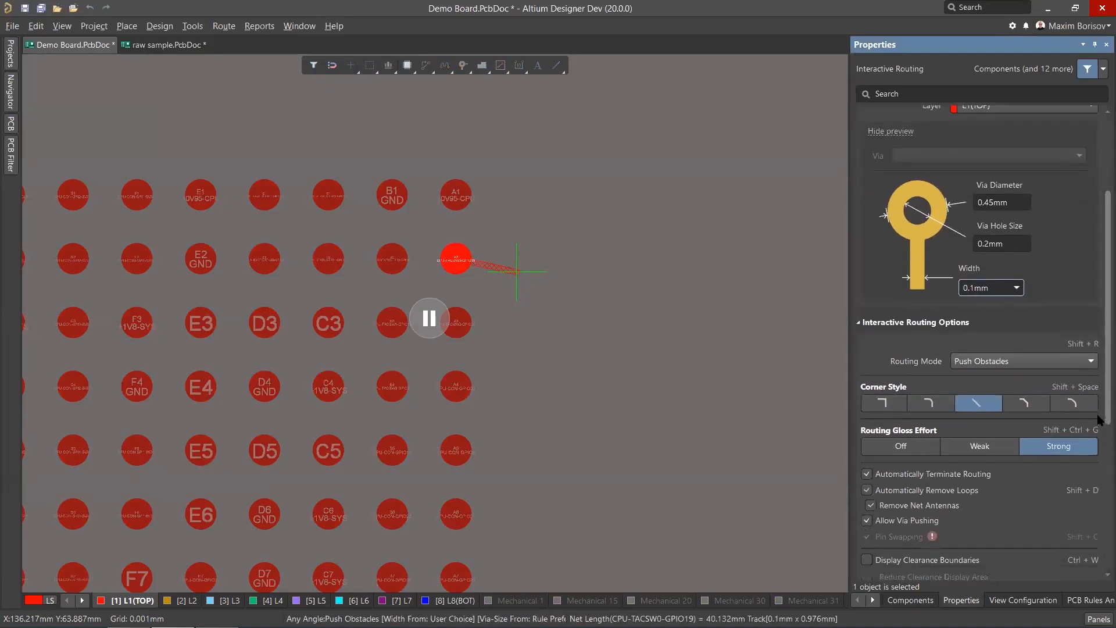
scroll(1099, 419, down, 3)
scroll(1099, 425, up, 3)
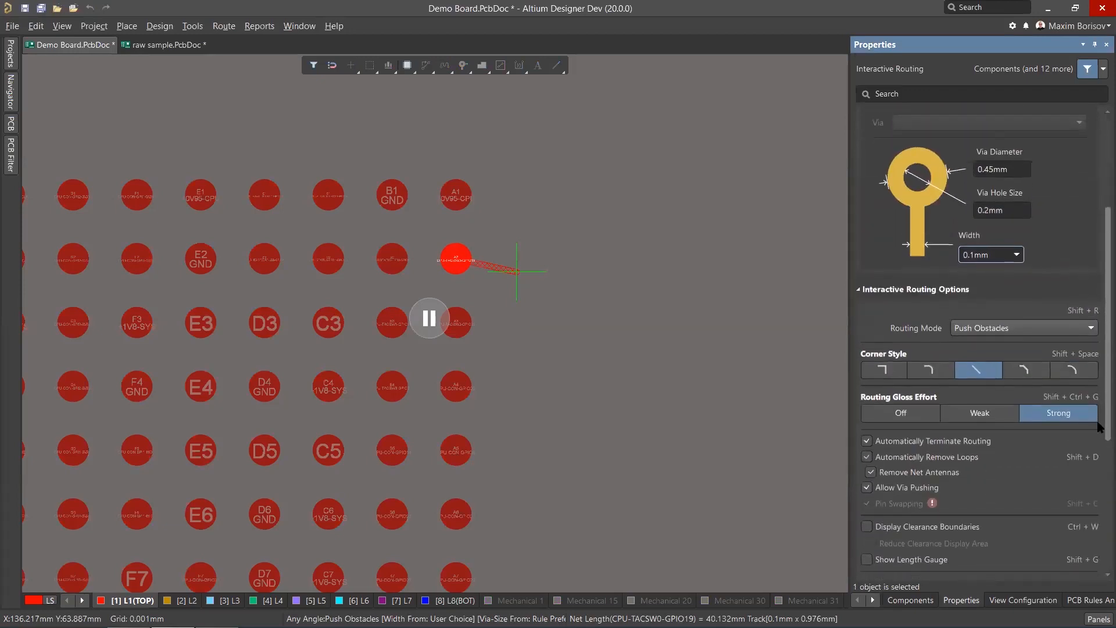
click(1009, 329)
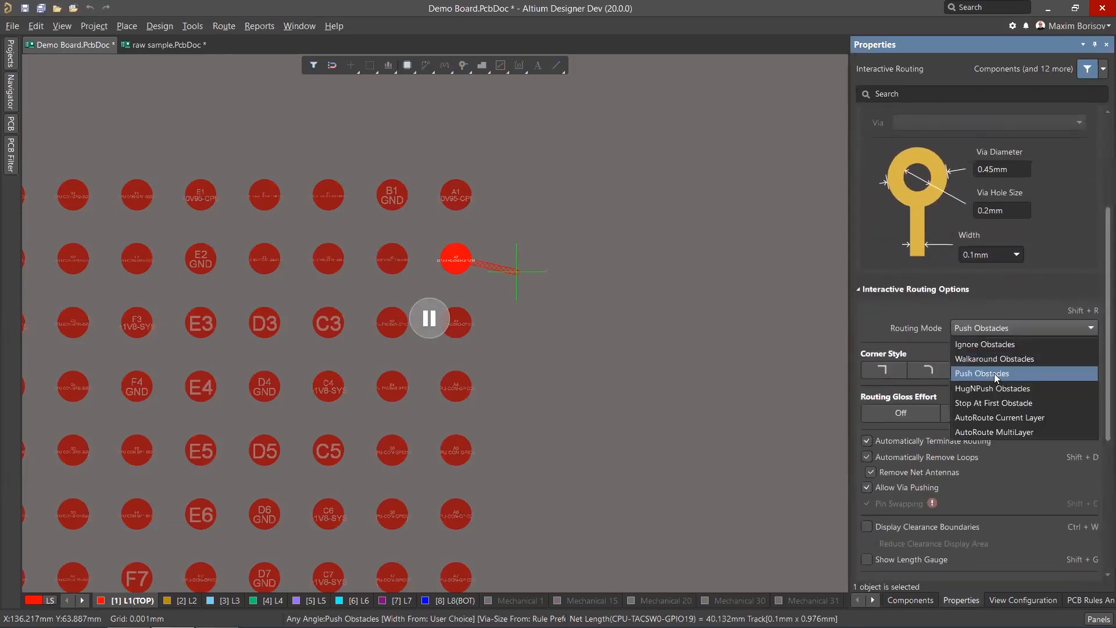
click(994, 358)
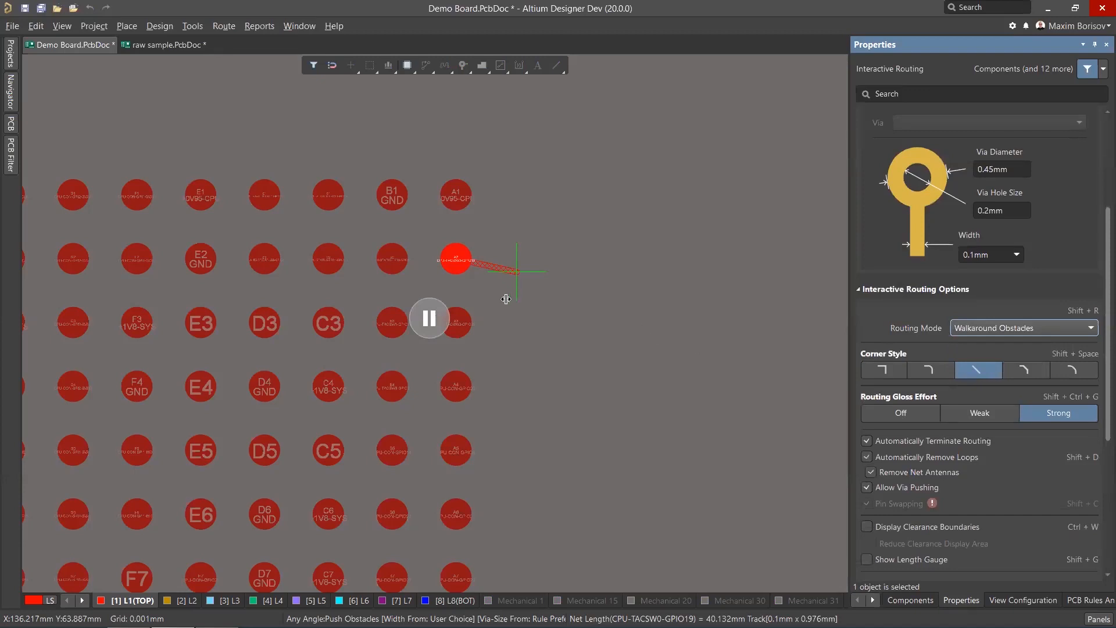
Route the any-angle track diagonally through the BGA pad field to beyond its lower-left corner.
ctrl+scroll(675, 261, down, 5)
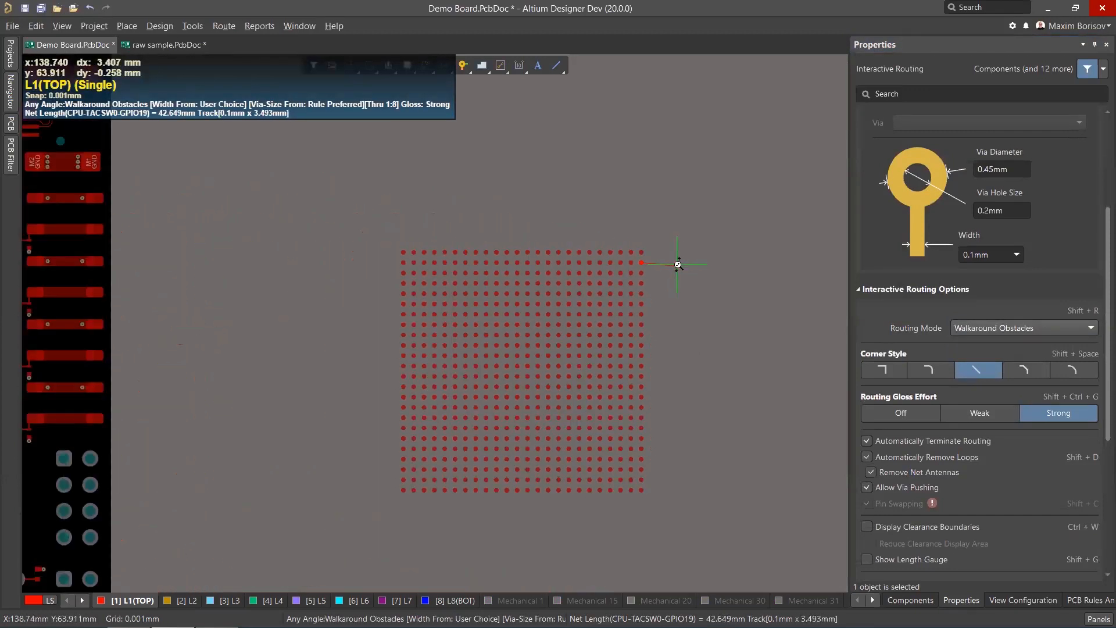
ctrl+scroll(682, 285, up, 1)
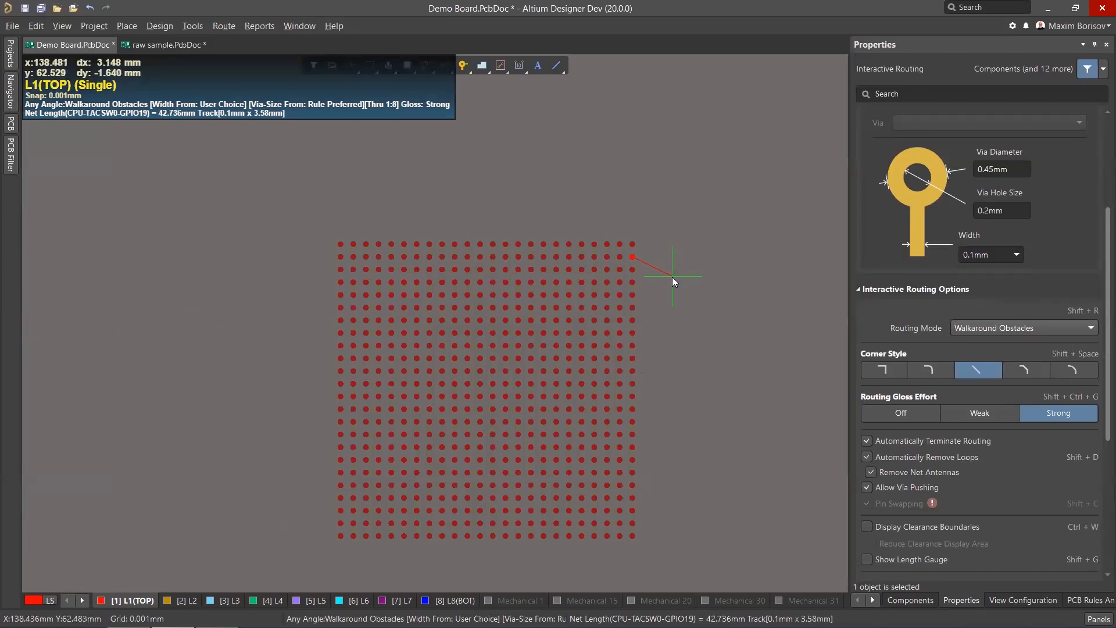
scroll(676, 273, down, 1)
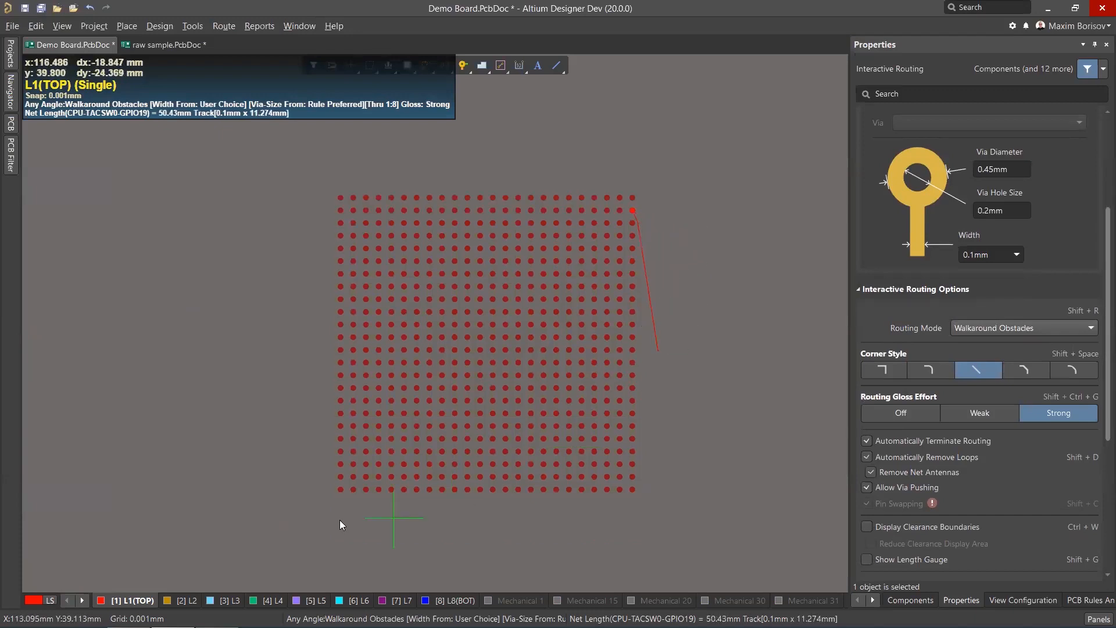
click(338, 503)
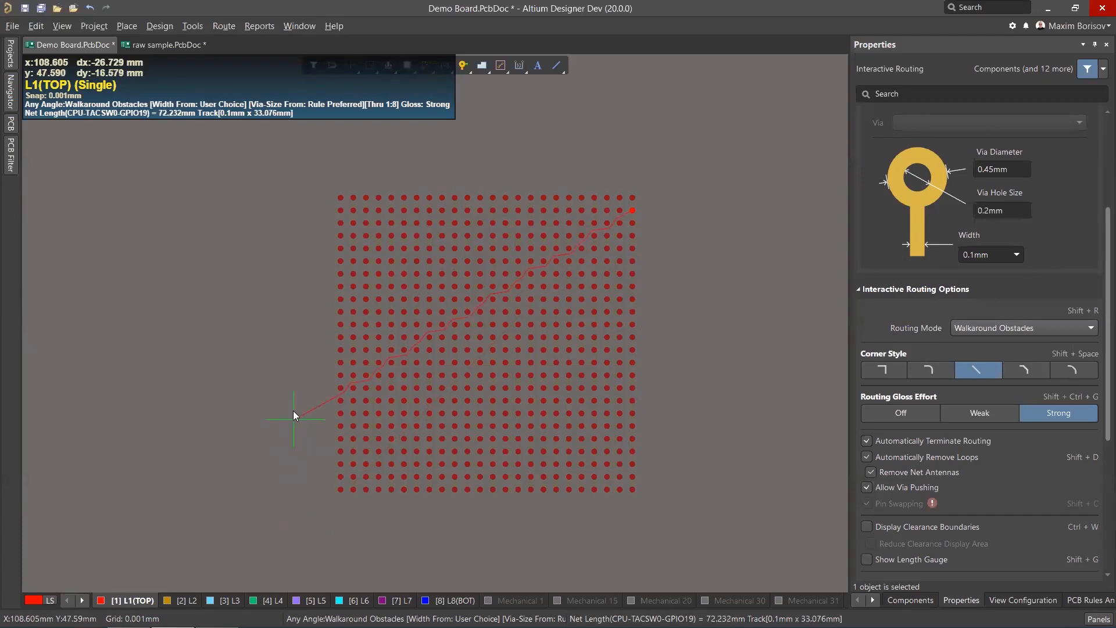
click(439, 539)
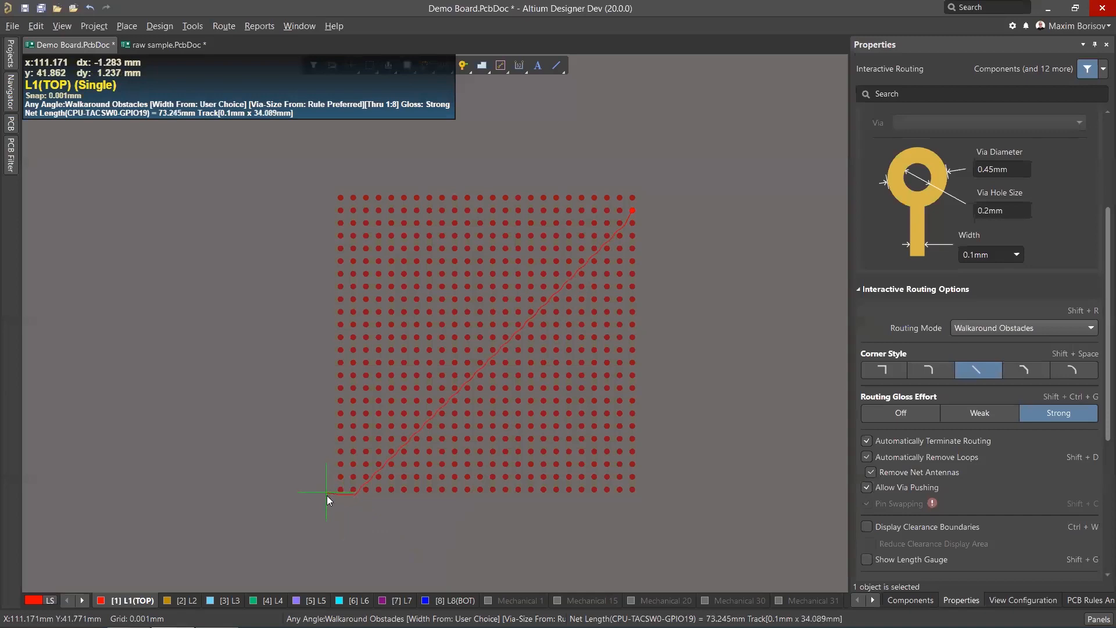
click(328, 500)
right_click(328, 500)
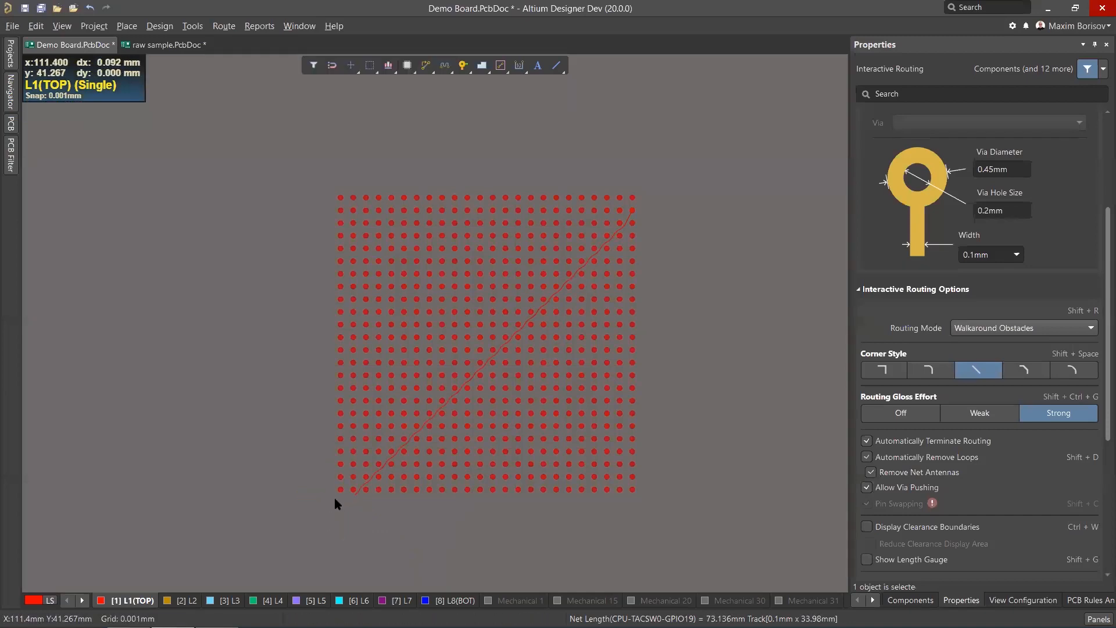
right_click(335, 495)
mouse_move(358, 486)
middle_down()
mouse_move(357, 501)
mouse_move(350, 479)
middle_up()
ctrl+click(350, 541)
ctrl+scroll(457, 448, up, 5)
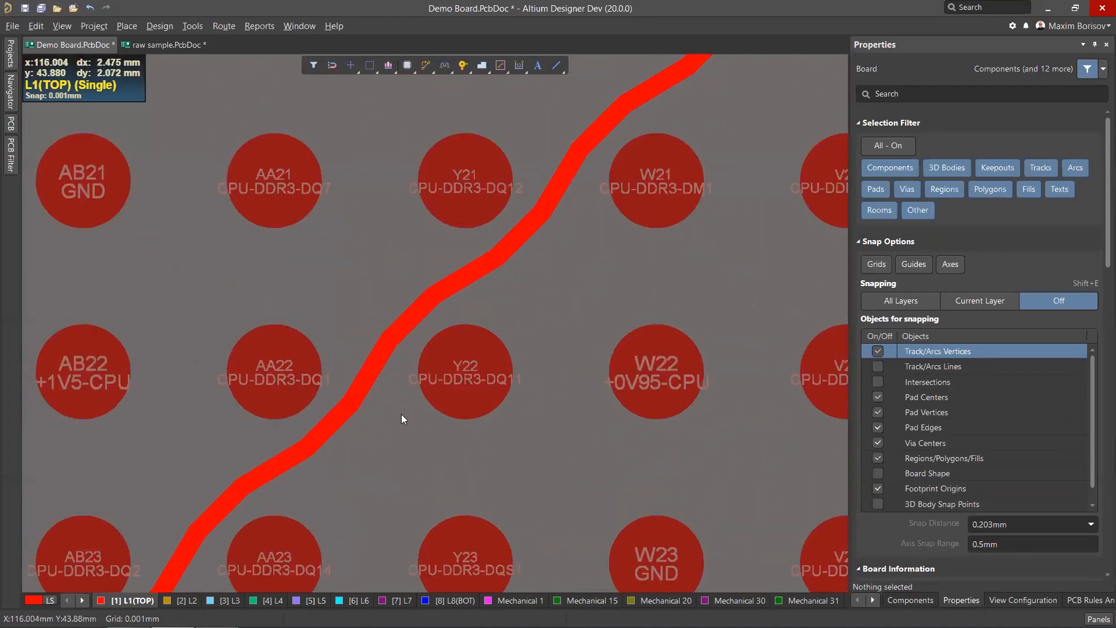
Zoom and pan across the BGA to inspect the any-angle track's path between the pads.
ctrl+scroll(407, 317, up, 3)
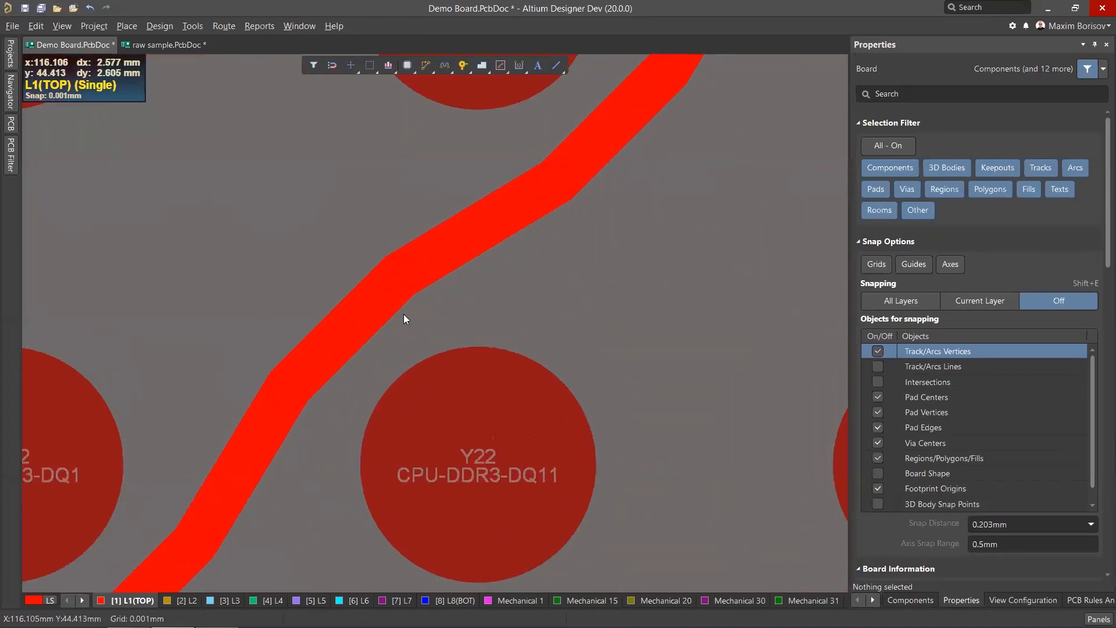
ctrl+scroll(488, 244, down, 2)
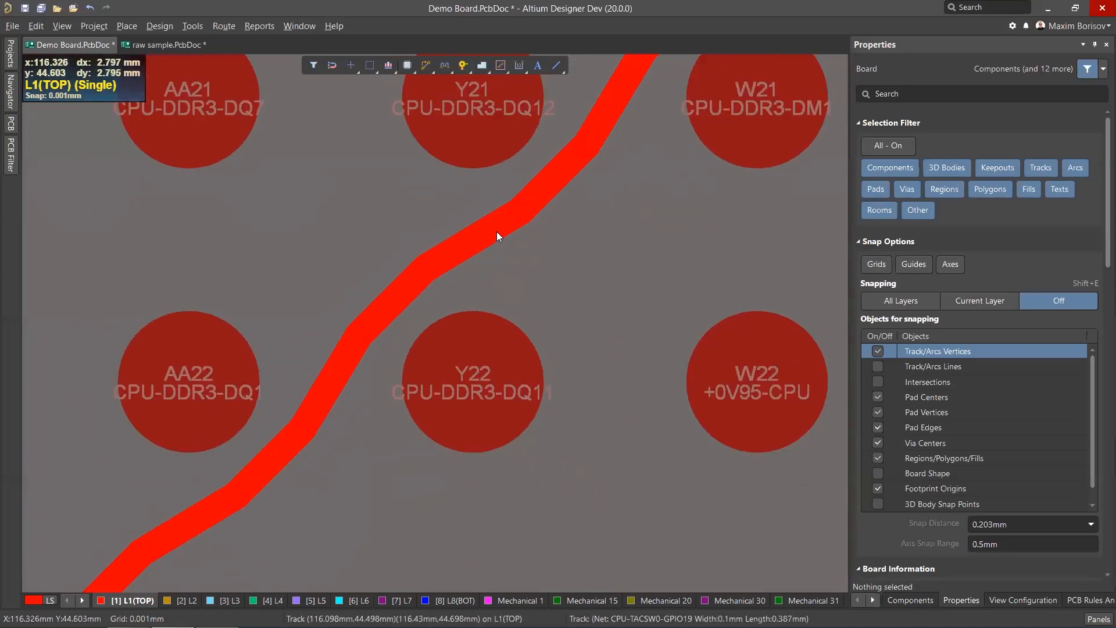
ctrl+scroll(459, 238, up, 2)
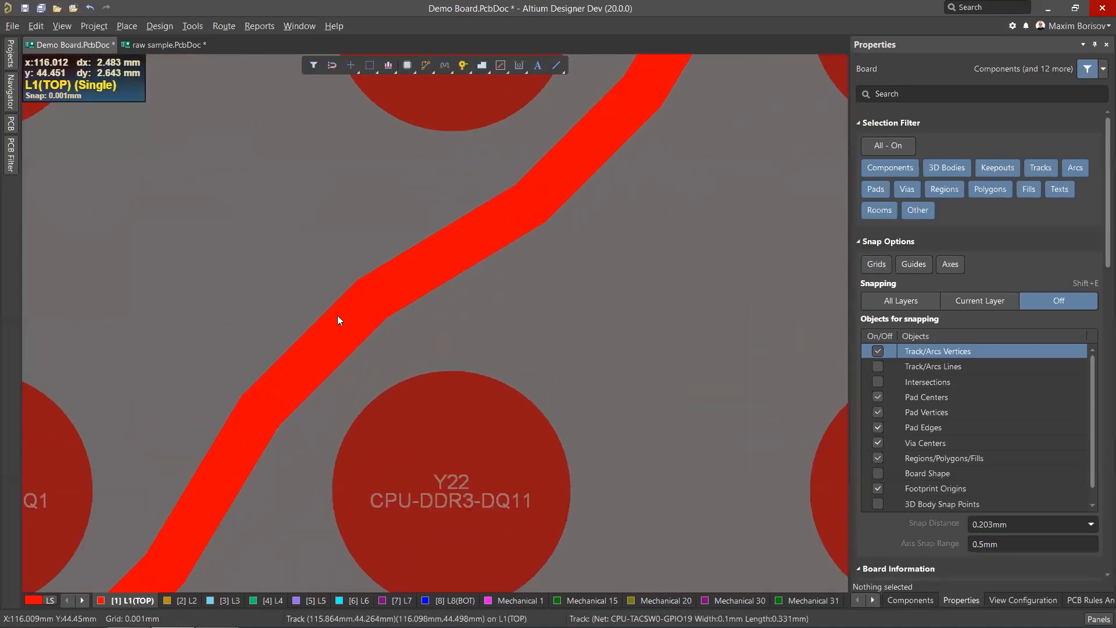
ctrl+scroll(360, 273, down, 3)
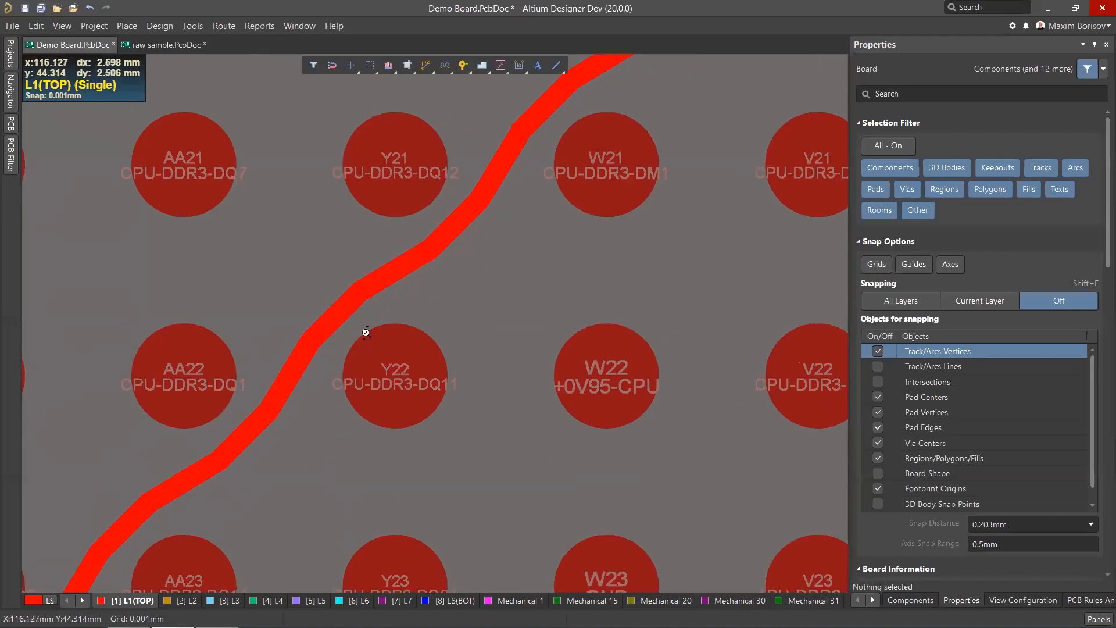
ctrl+scroll(366, 331, up, 3)
ctrl+scroll(309, 312, down, 4)
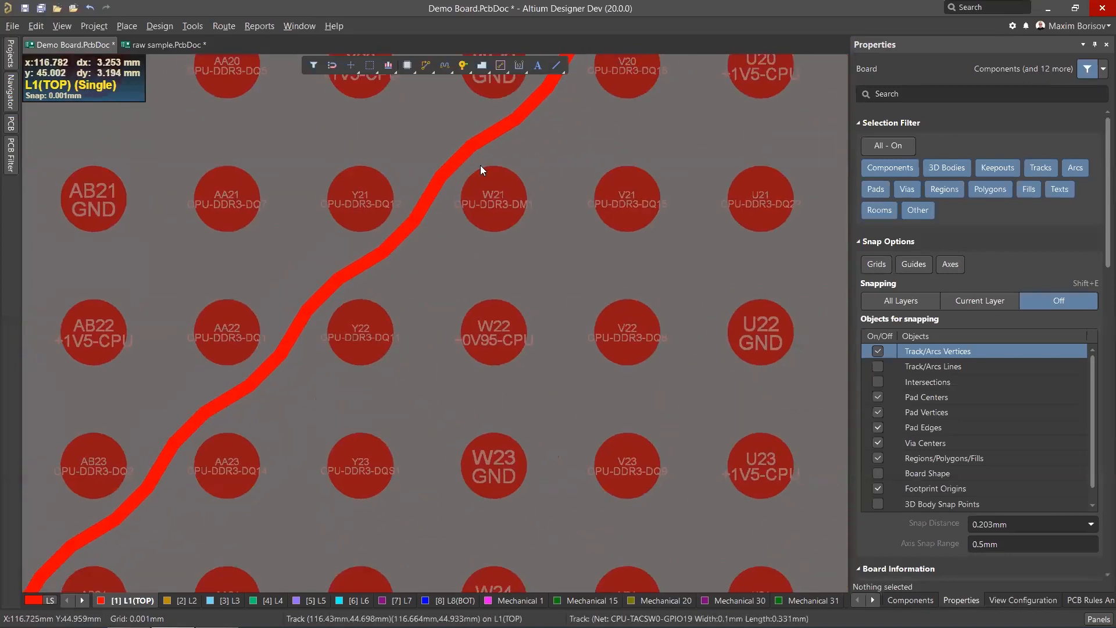
scroll(465, 232, up, 1)
ctrl+scroll(514, 218, up, 2)
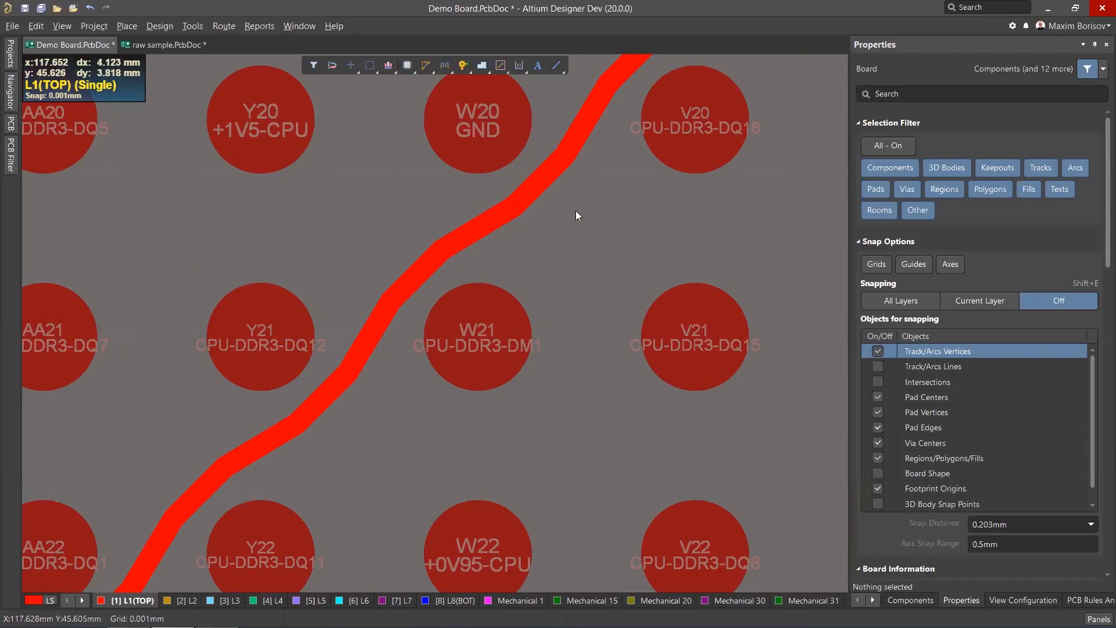
middle_drag(575, 211, 501, 302)
middle_drag(701, 216, 693, 207)
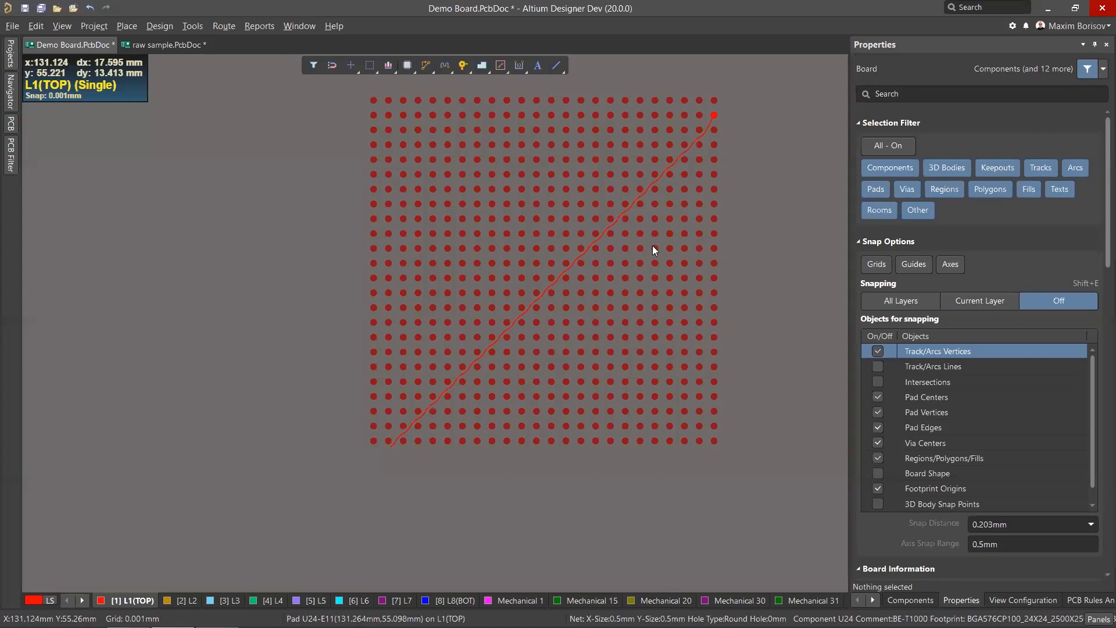
scroll(653, 246, up, 3)
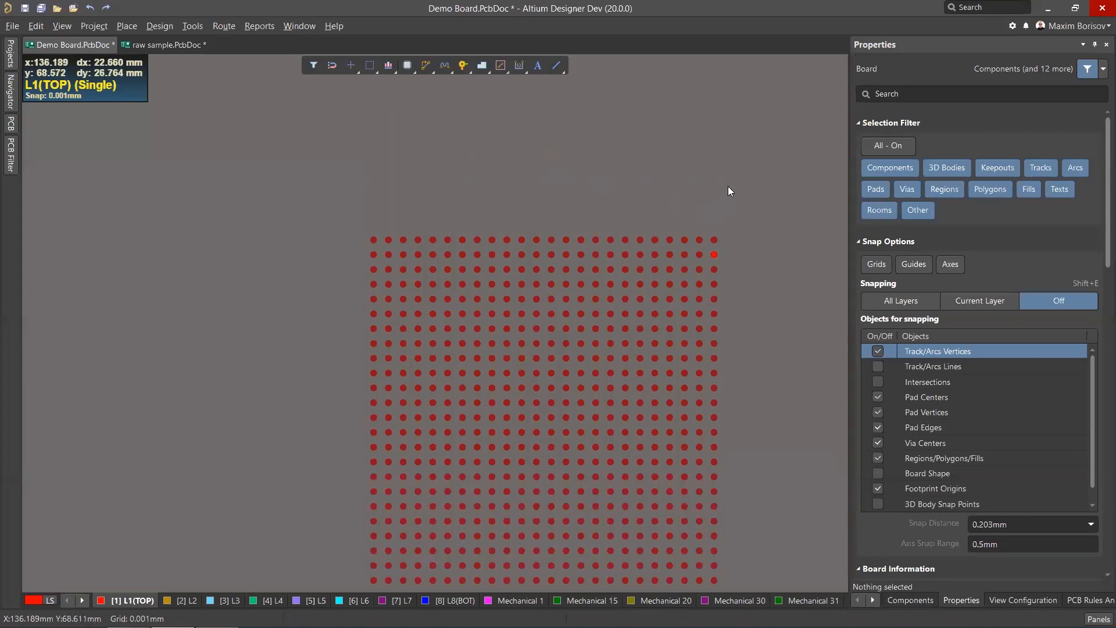
scroll(442, 403, down, 2)
ctrl+scroll(381, 457, up, 4)
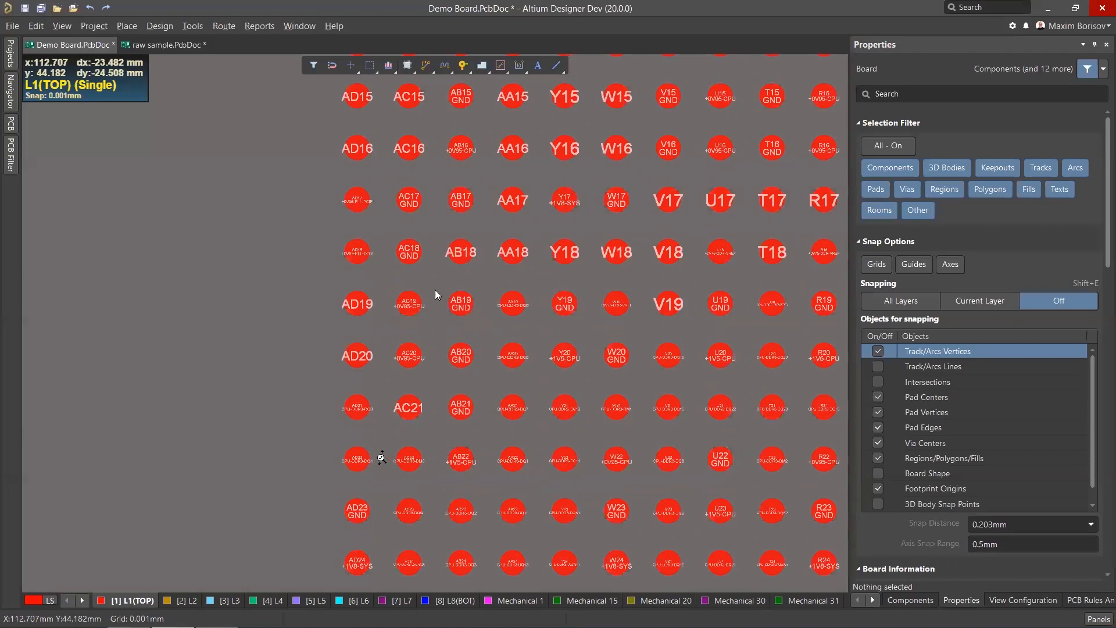
Start an interactive route from the BGA's AD21 pad and switch the corner style to rounded arcs.
key(ctrl+w)
click(356, 404)
ctrl+scroll(251, 388, down, 1)
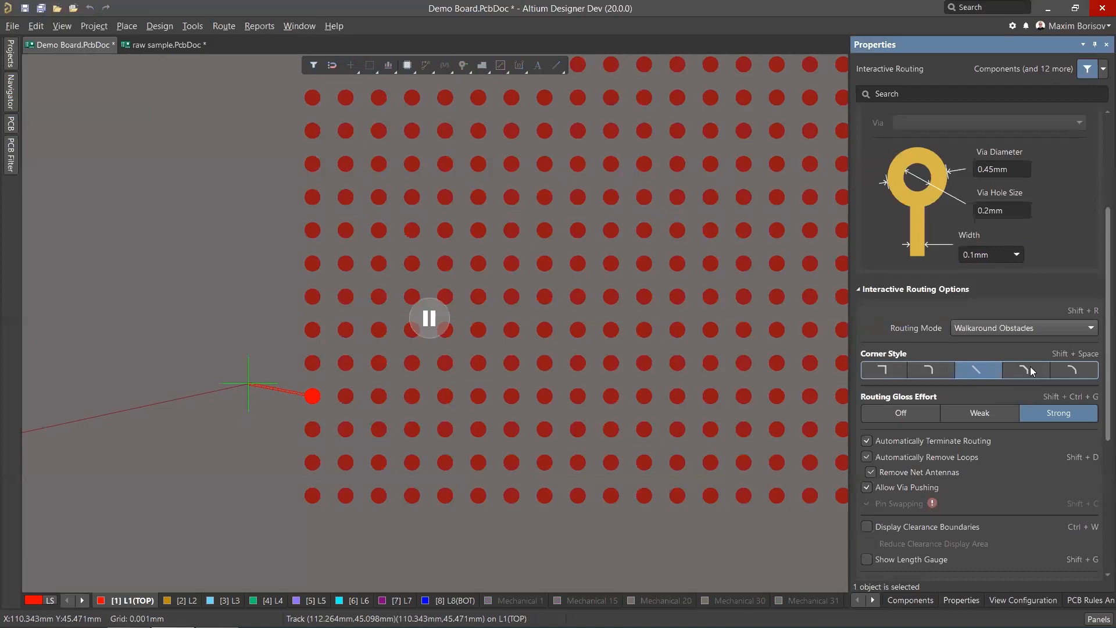
click(1027, 371)
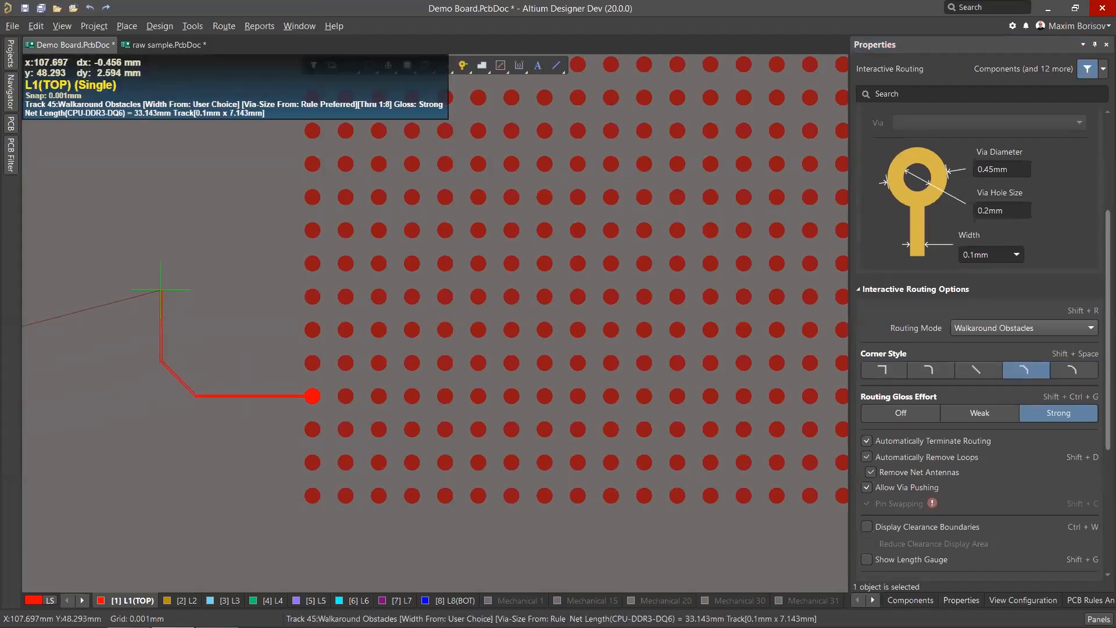
ctrl+scroll(160, 289, down, 4)
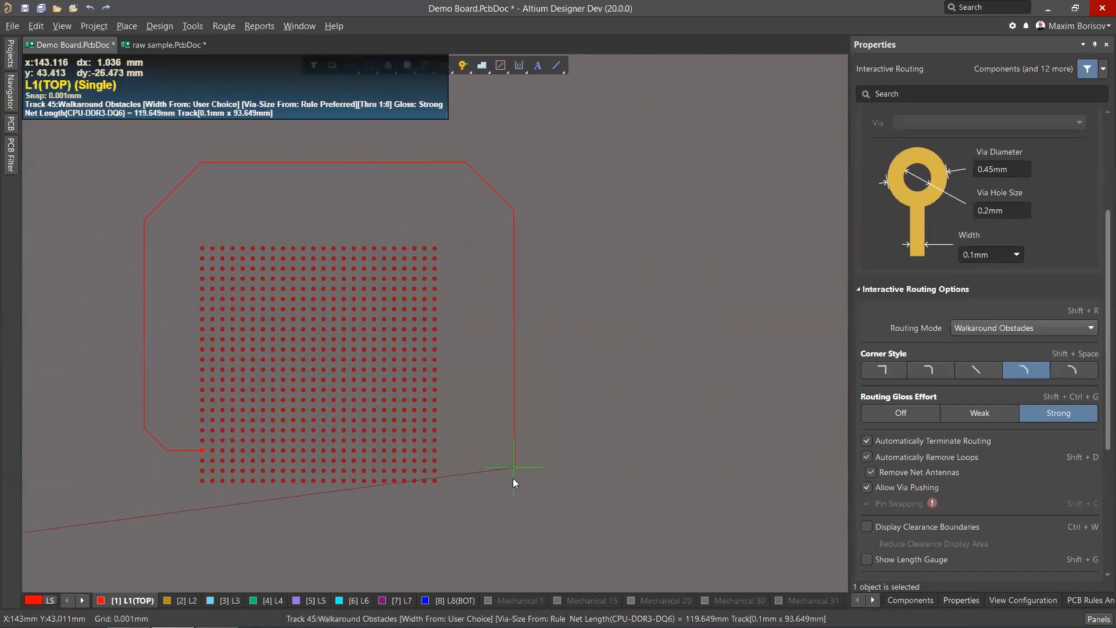
Route the arc-cornered track around the BGA's outline so it hugs the top row of pads.
right_click(417, 546)
ctrl+scroll(263, 127, up, 2)
click(261, 178)
ctrl+scroll(262, 178, up, 1)
mouse_move(263, 171)
mouse_down()
mouse_move(259, 190)
mouse_move(269, 187)
mouse_move(219, 258)
mouse_move(232, 232)
mouse_move(244, 244)
mouse_move(237, 301)
mouse_move(239, 288)
mouse_up()
ctrl+scroll(222, 263, up, 3)
ctrl+scroll(235, 238, up, 2)
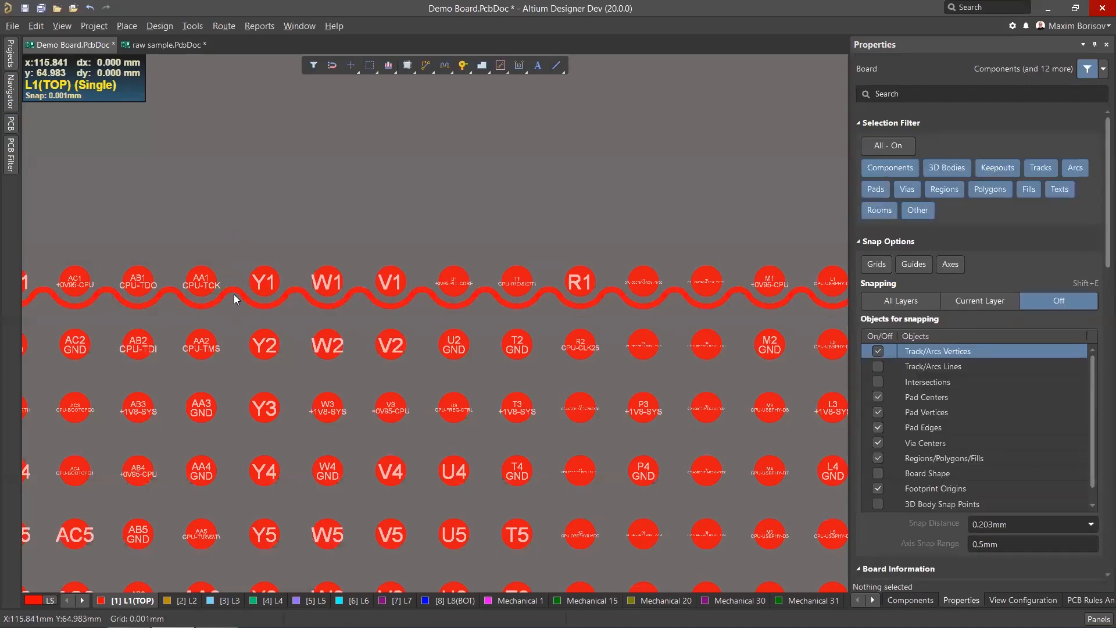
ctrl+scroll(168, 298, up, 4)
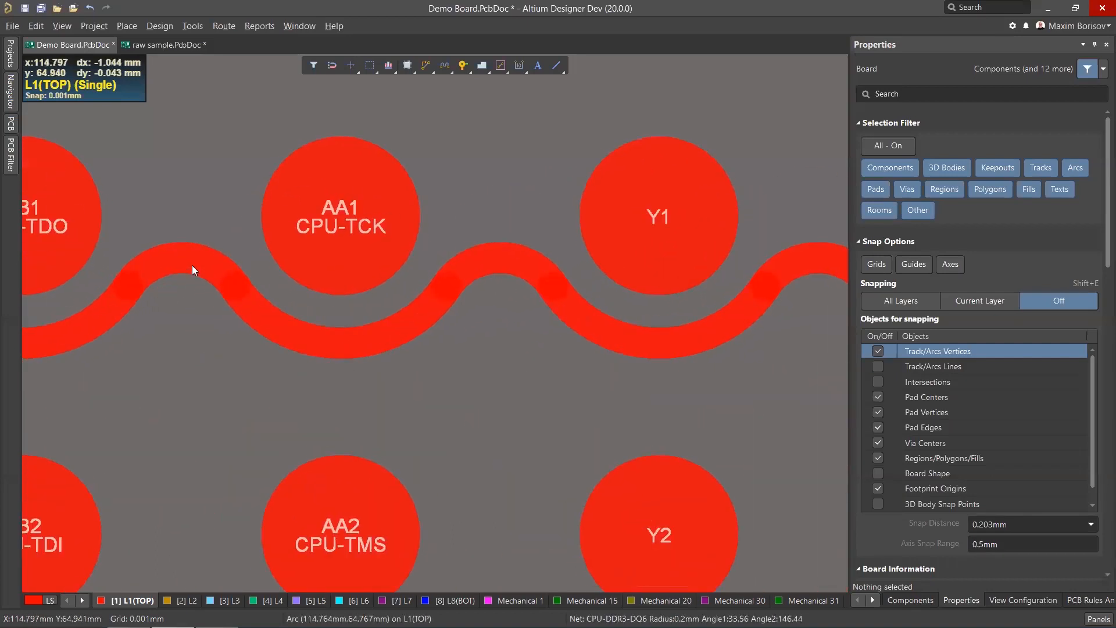
ctrl+scroll(192, 265, down, 5)
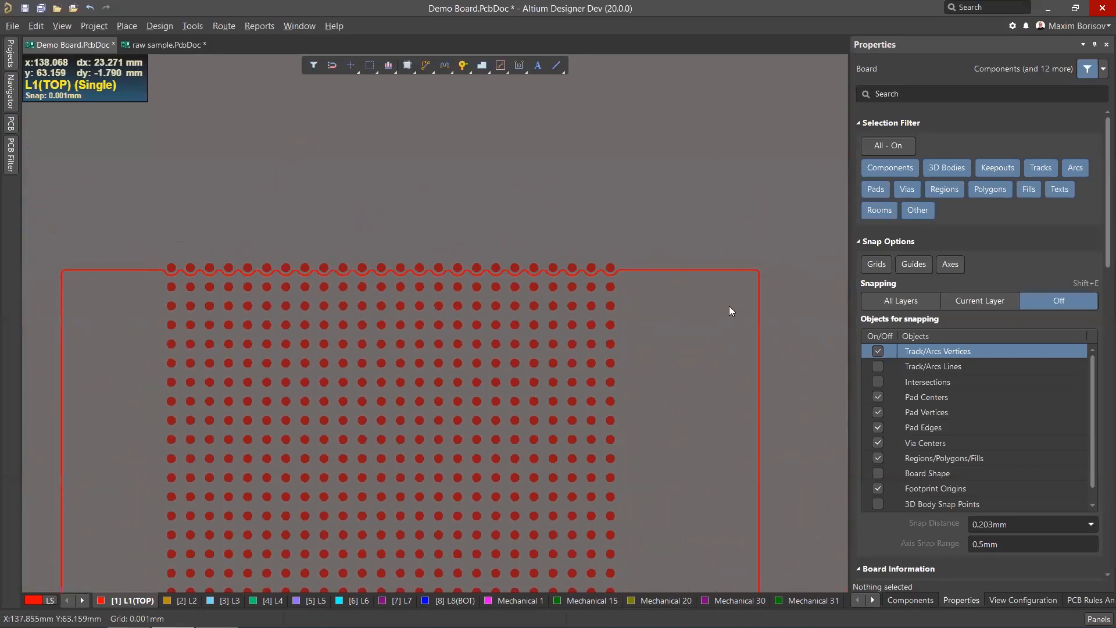
ctrl+scroll(570, 204, down, 2)
Undo the last four routing edits.
key(ctrl+z)
key(ctrl+z)
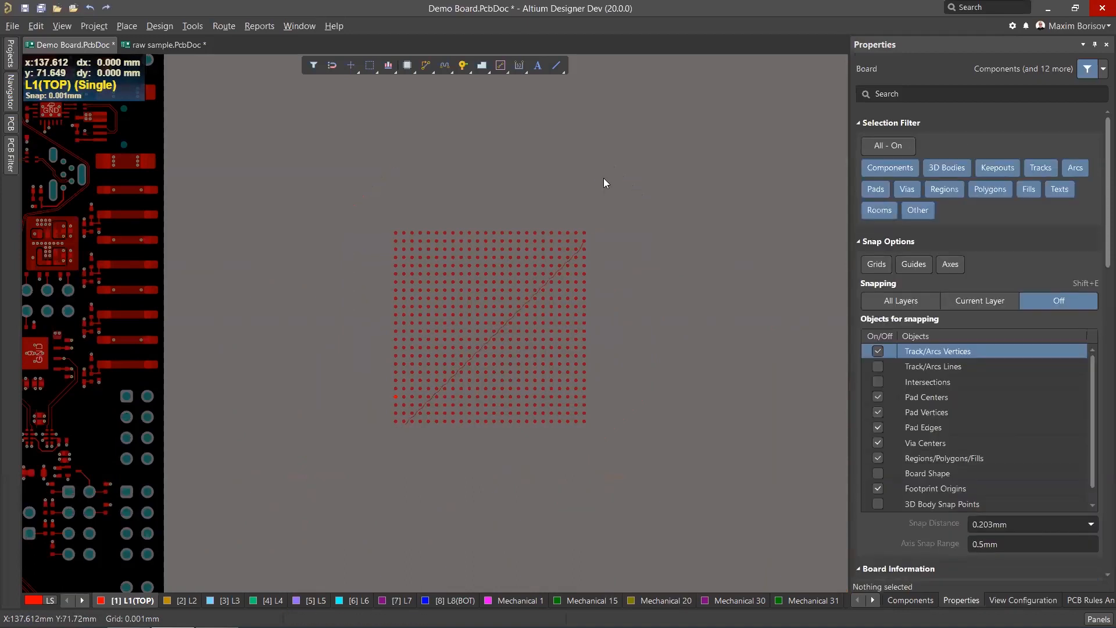
key(ctrl+z)
key(ctrl+z)
Start sliding the straight track segment above C11 and B11 downward toward the pads.
ctrl+scroll(596, 194, down, 3)
ctrl+scroll(354, 256, up, 2)
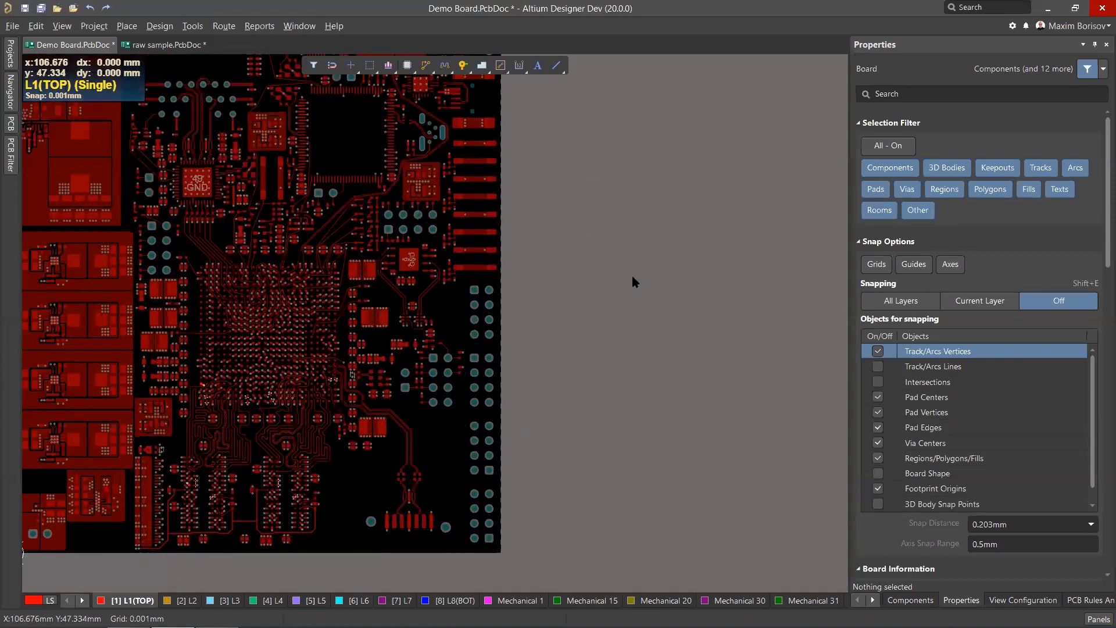
ctrl+scroll(330, 338, up, 5)
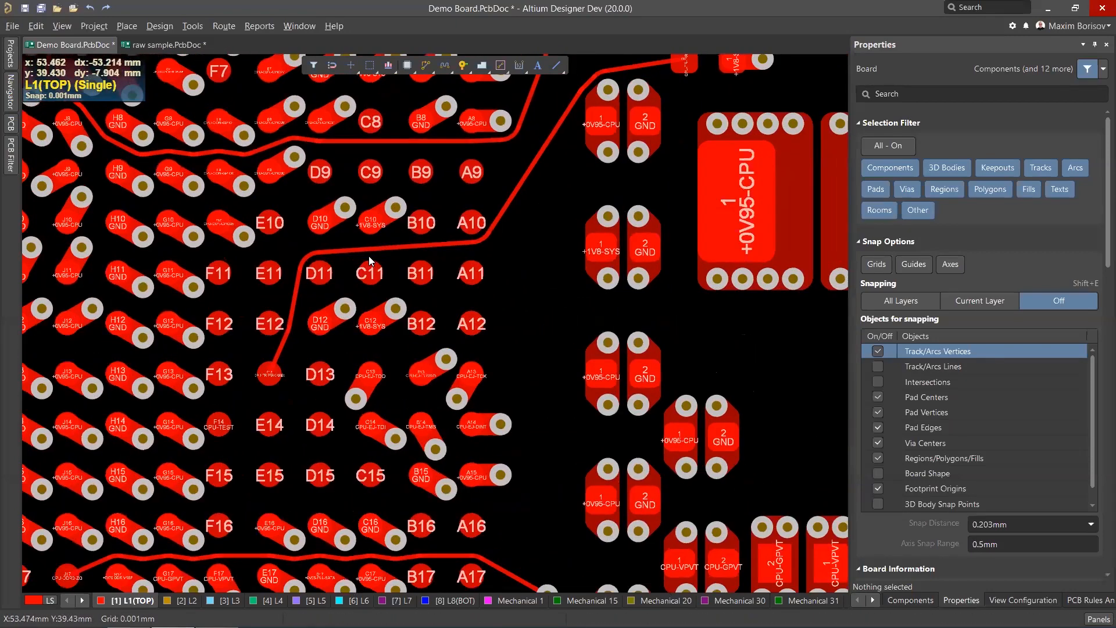
ctrl+scroll(369, 256, up, 3)
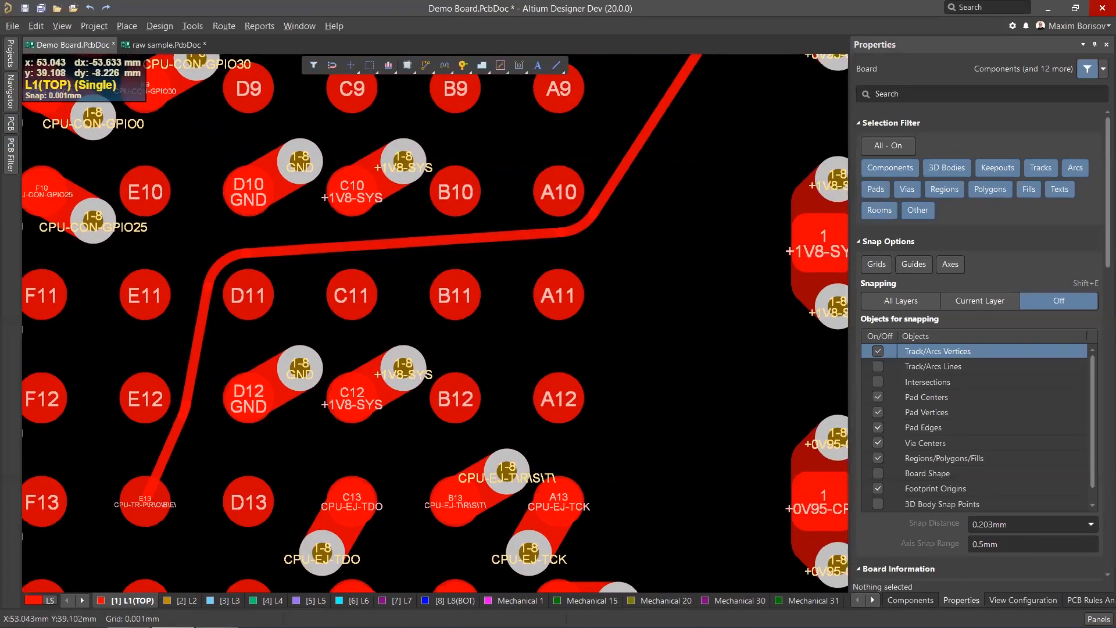
ctrl+scroll(354, 270, down, 1)
middle_drag(383, 221, 411, 250)
drag(443, 253, 442, 255)
click(439, 259)
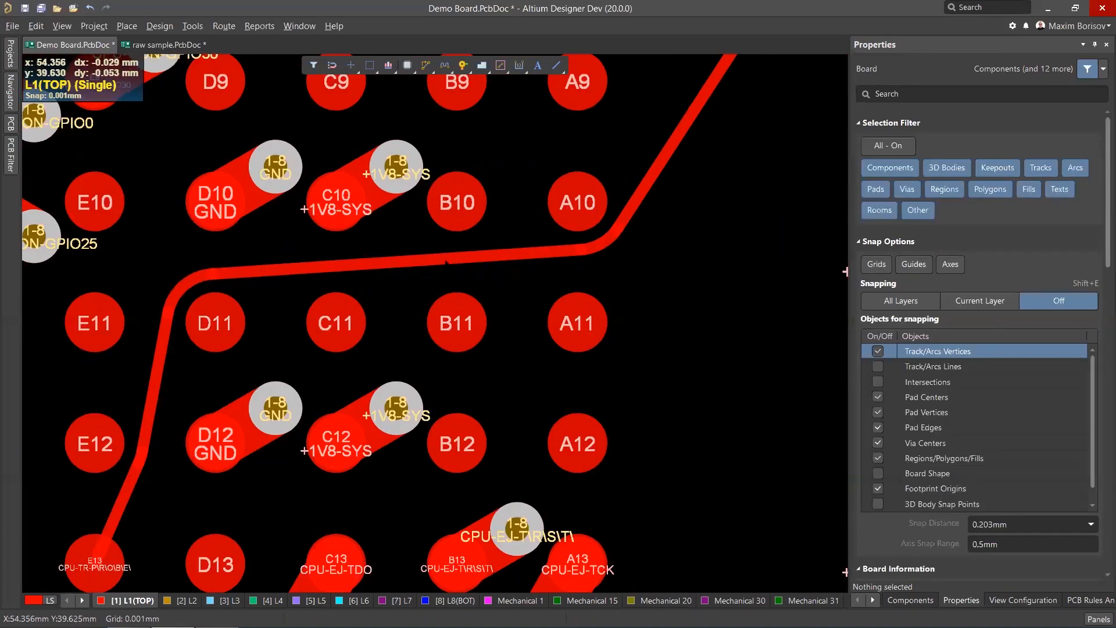
ctrl+scroll(436, 278, up, 1)
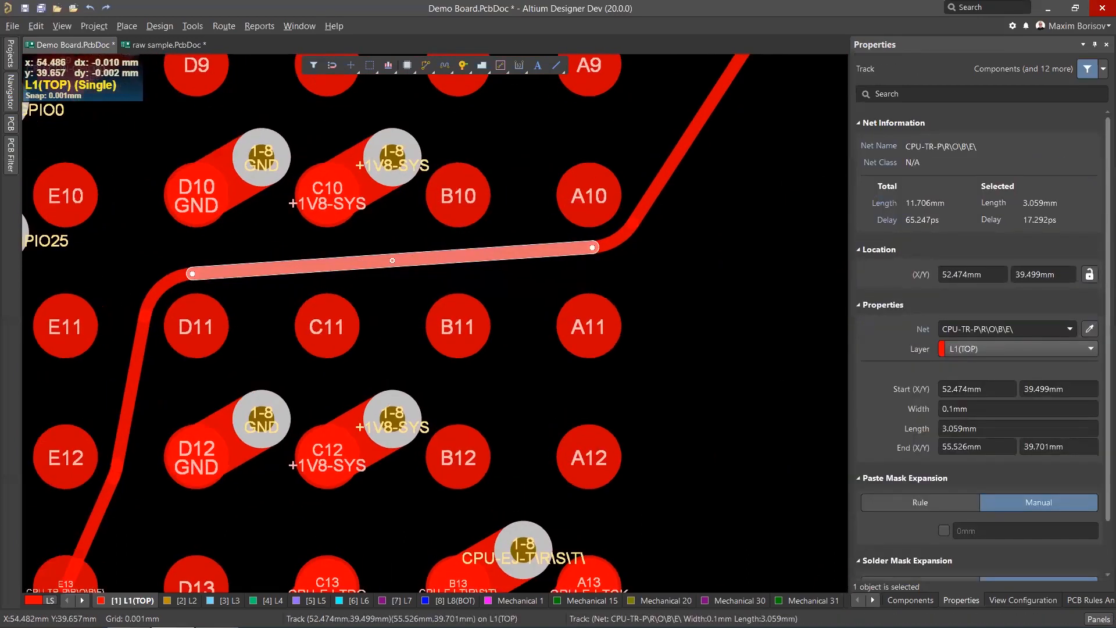
mouse_move(450, 258)
mouse_down()
mouse_move(450, 285)
mouse_move(407, 329)
mouse_move(411, 272)
mouse_move(407, 303)
mouse_move(409, 288)
mouse_up()
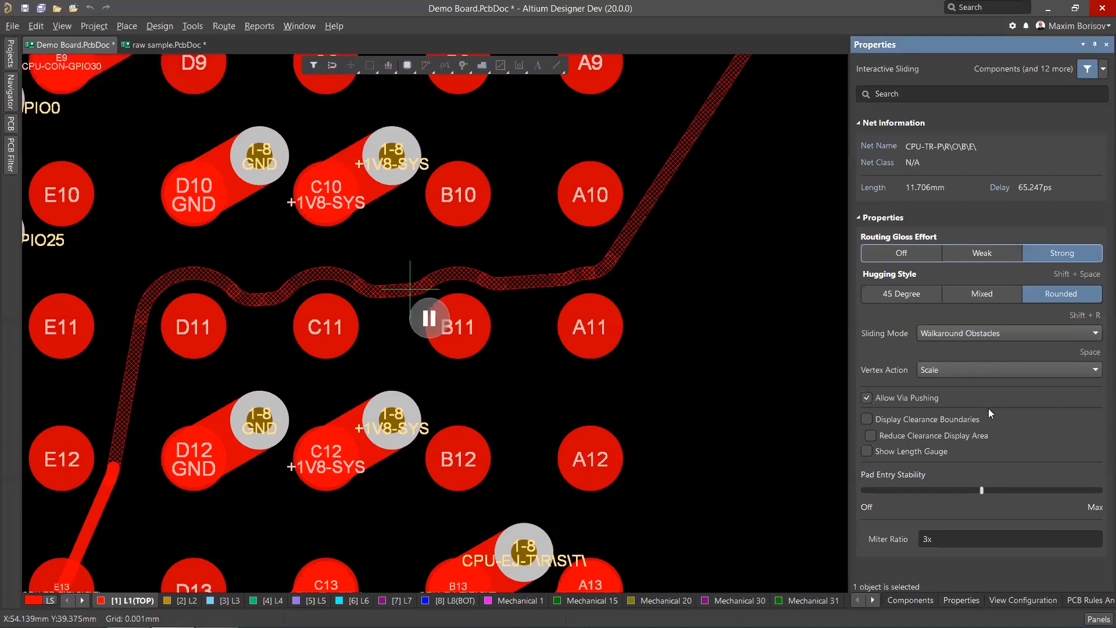
Set the sliding hugging style to Mixed and the Min Arc Ratio to 5x.
click(988, 294)
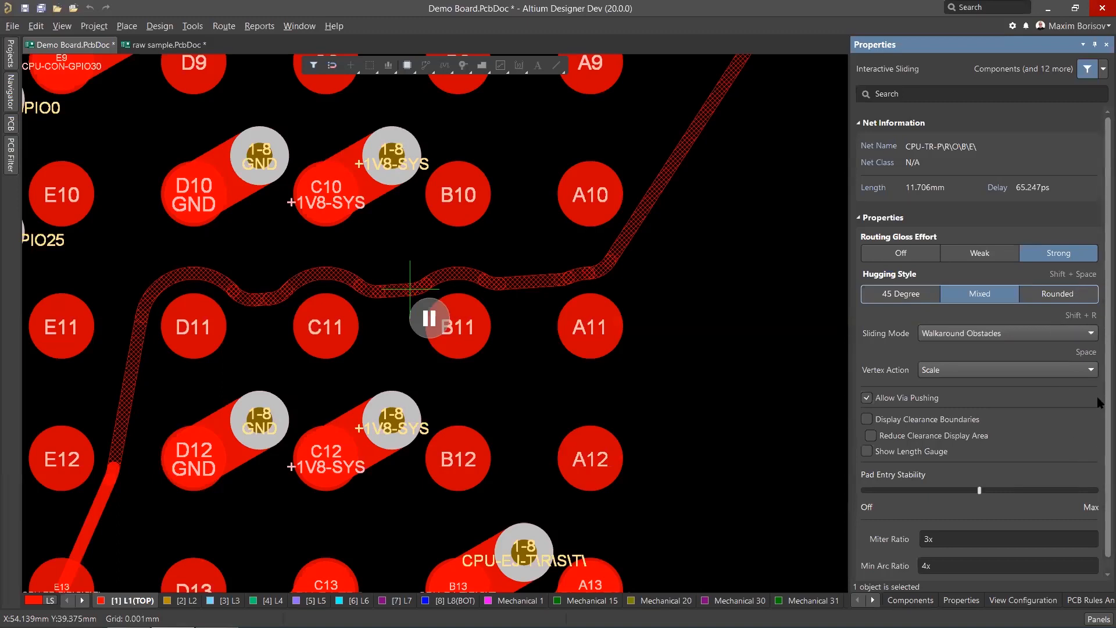
scroll(1018, 512, down, 1)
click(943, 551)
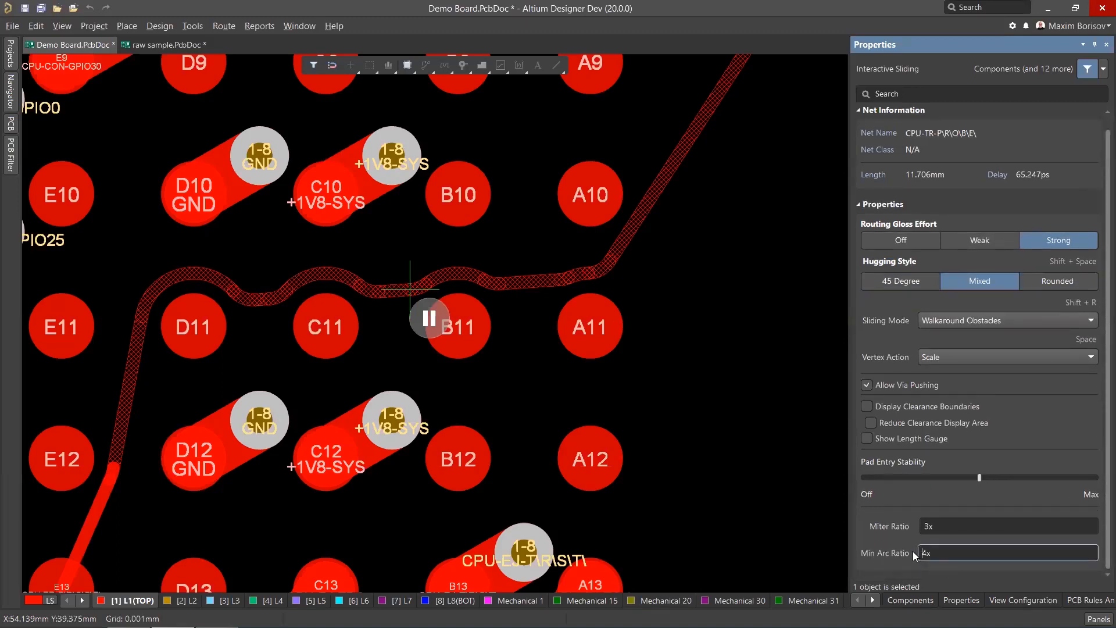
double_click(923, 553)
Drop the sliding segment so it bends down around the C11 and B11 pads.
click(437, 325)
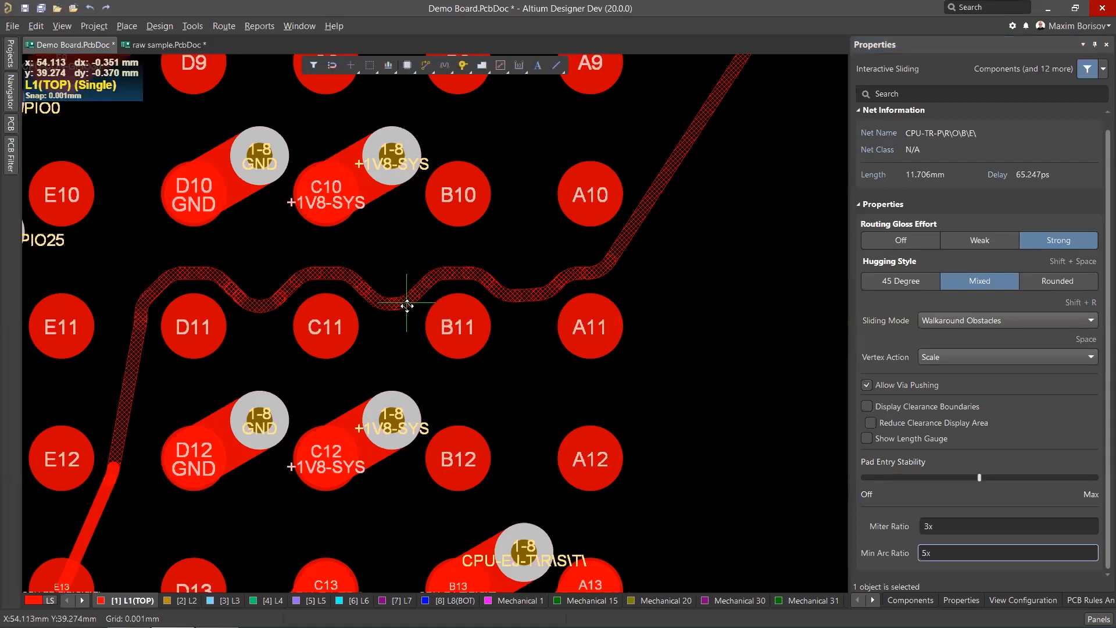
click(406, 303)
right_click(426, 291)
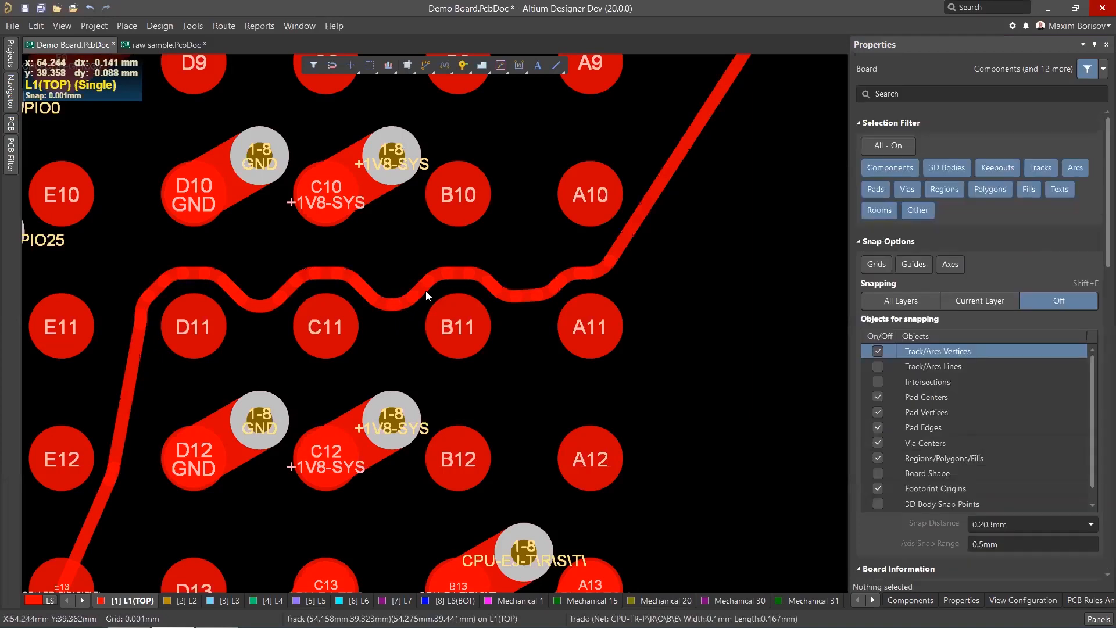
Inspect the slid track's short top segment up close and undo the slide.
ctrl+scroll(447, 278, up, 5)
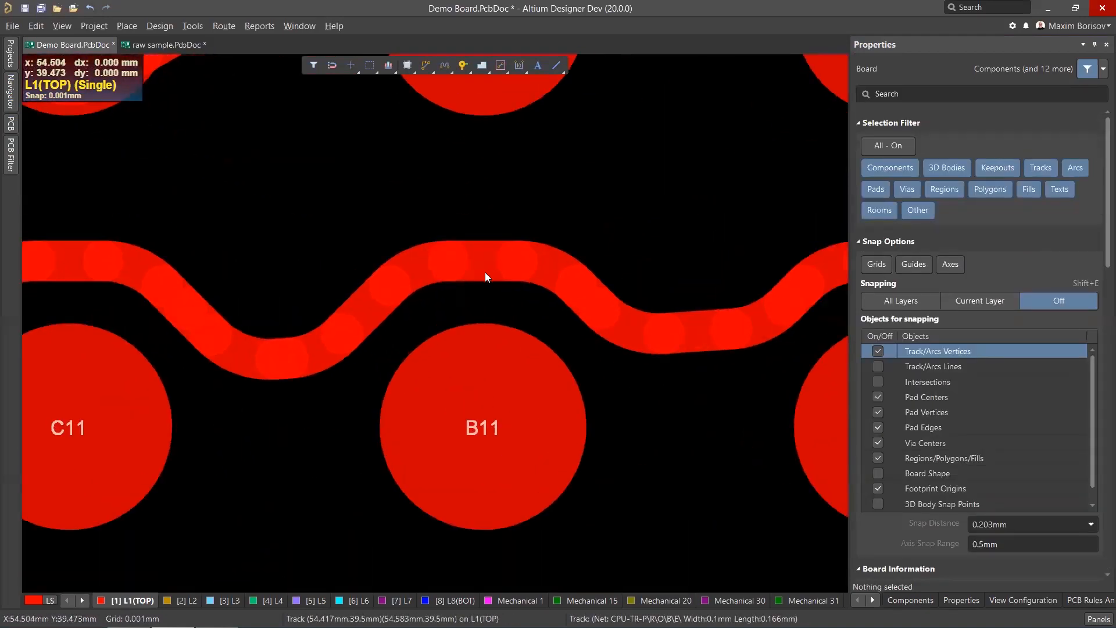
click(485, 272)
ctrl+scroll(496, 262, up, 2)
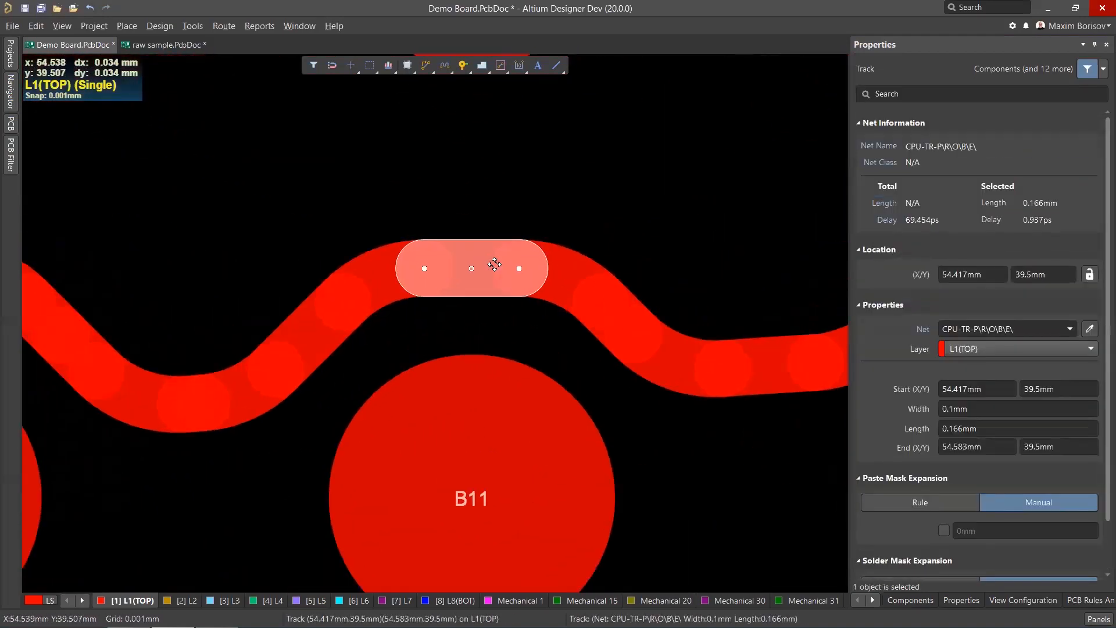
ctrl+scroll(495, 268, down, 4)
ctrl+scroll(495, 266, down, 1)
key(ctrl+z)
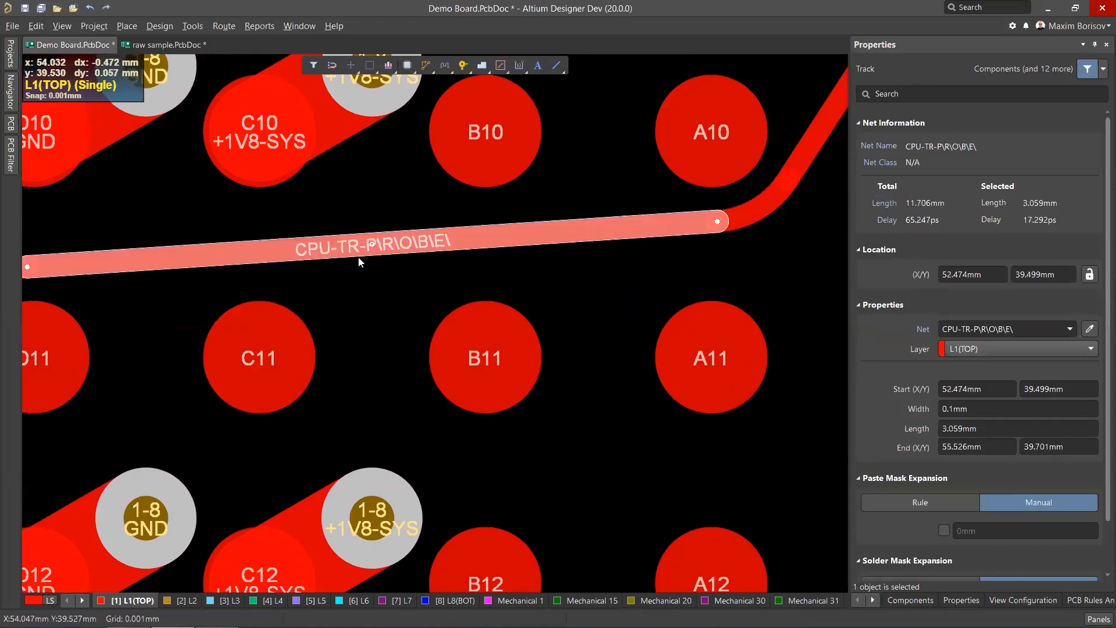
Start sliding the segment above C11 and B11 again and set the Miter Ratio to 1x.
drag(359, 249, 362, 249)
click(948, 530)
text(1x)
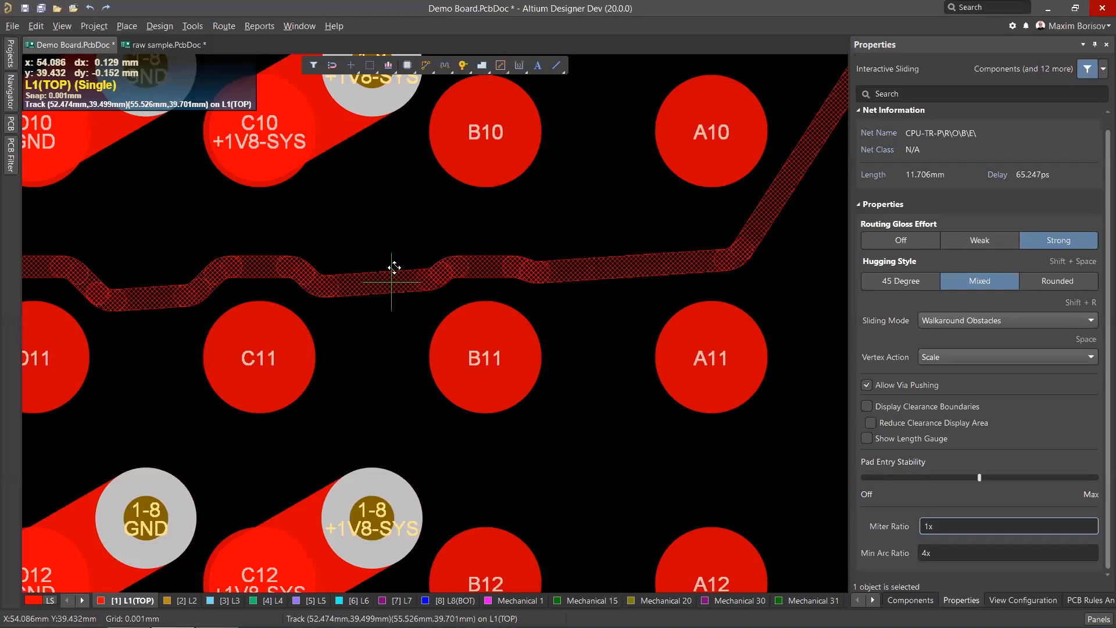
ctrl+scroll(400, 248, down, 1)
ctrl+scroll(402, 247, down, 1)
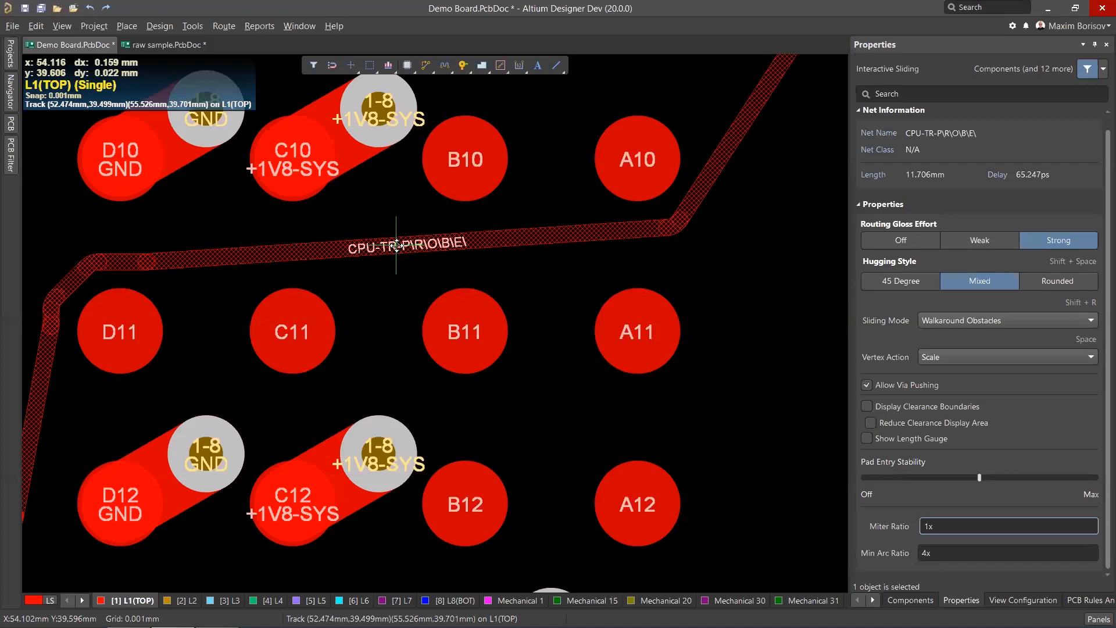
Switch the sliding hugging style to Rounded and slide the segment down around C11 and B11.
key(Tab)
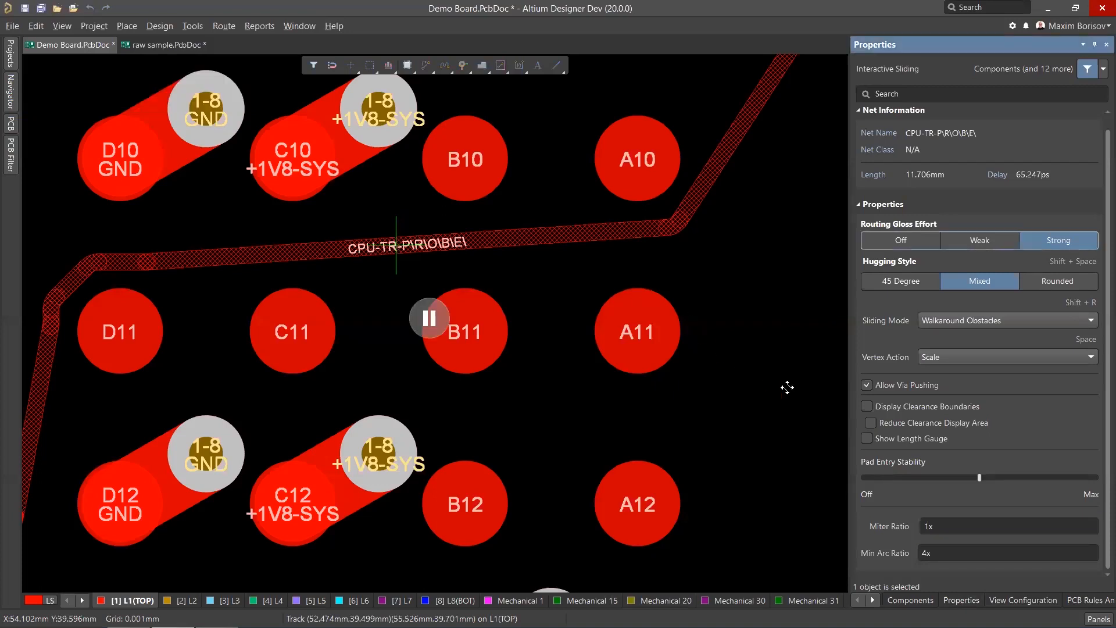
click(1057, 280)
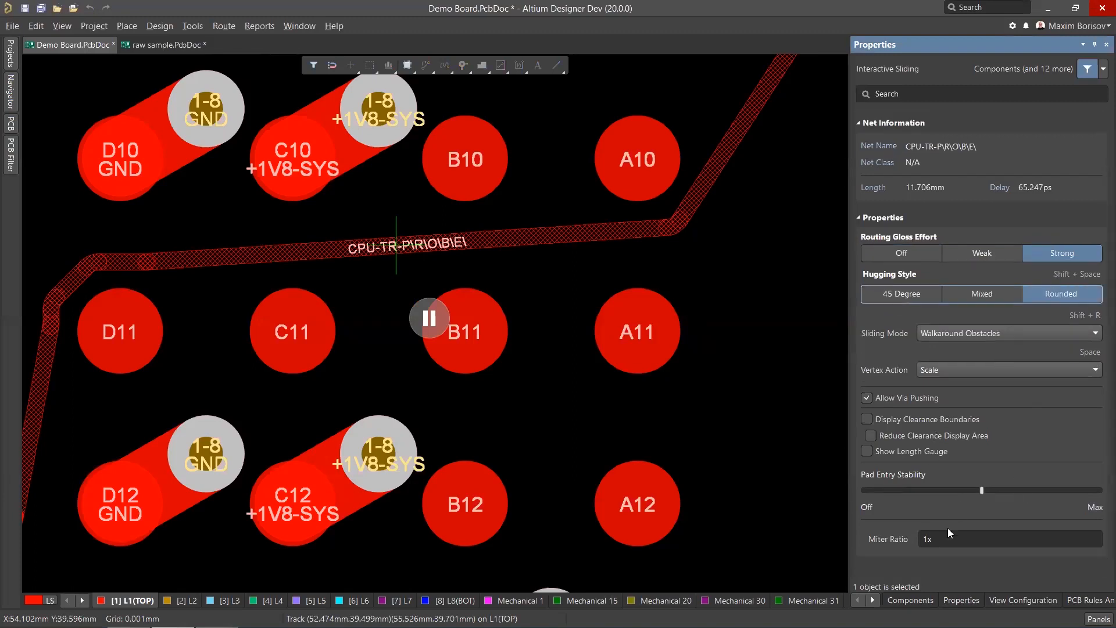
click(398, 246)
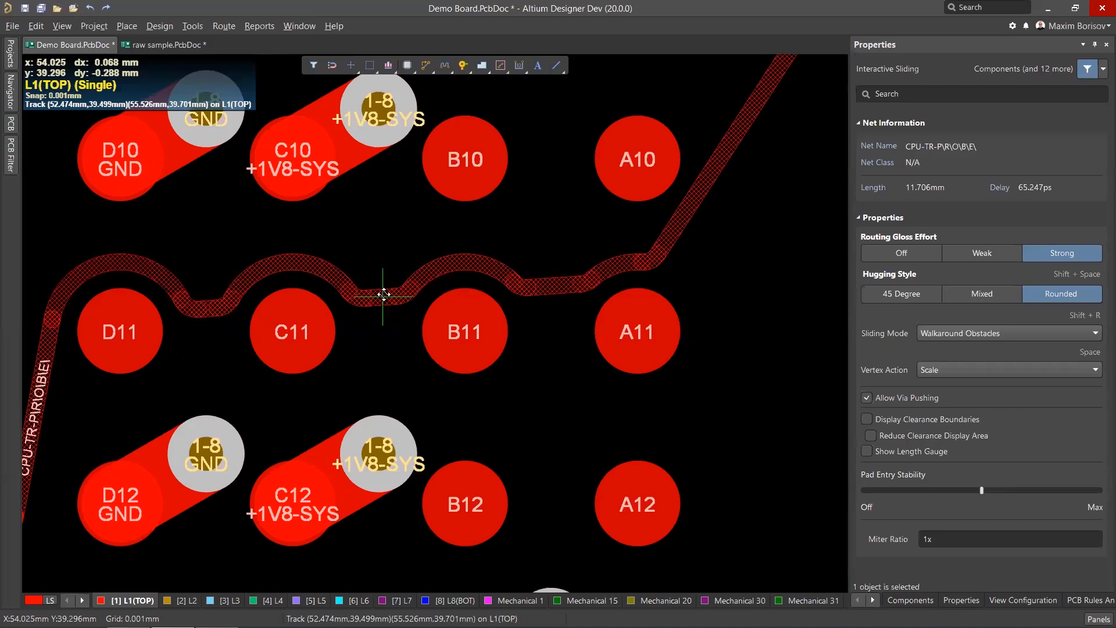
click(383, 295)
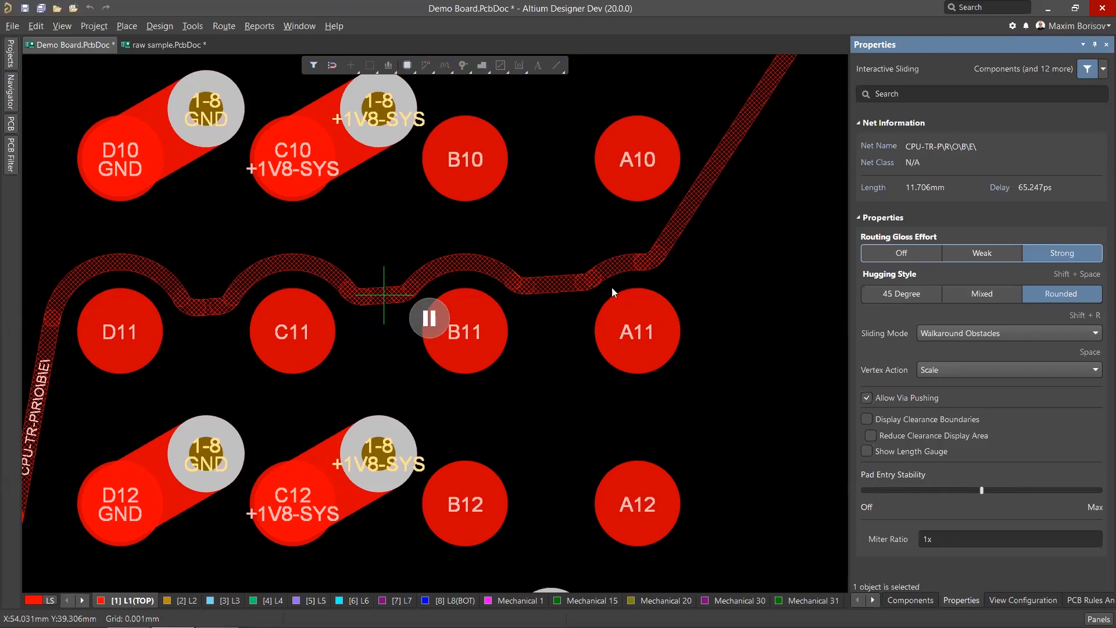
Set the sliding Miter Ratio to 100x and resume the slide.
click(957, 536)
text(1)
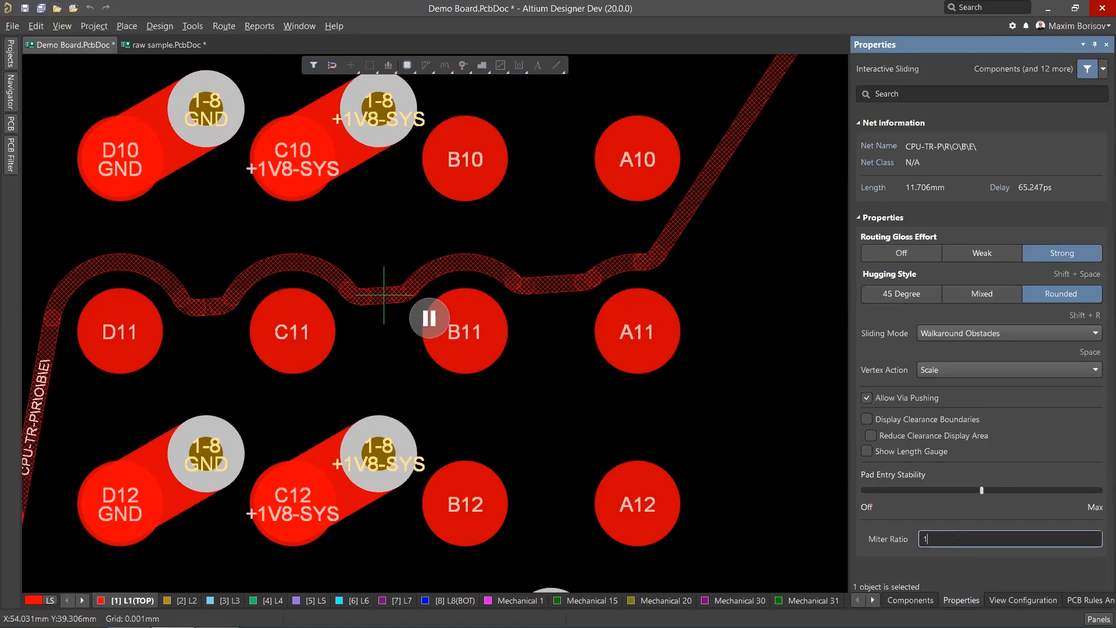
text(00)
click(430, 314)
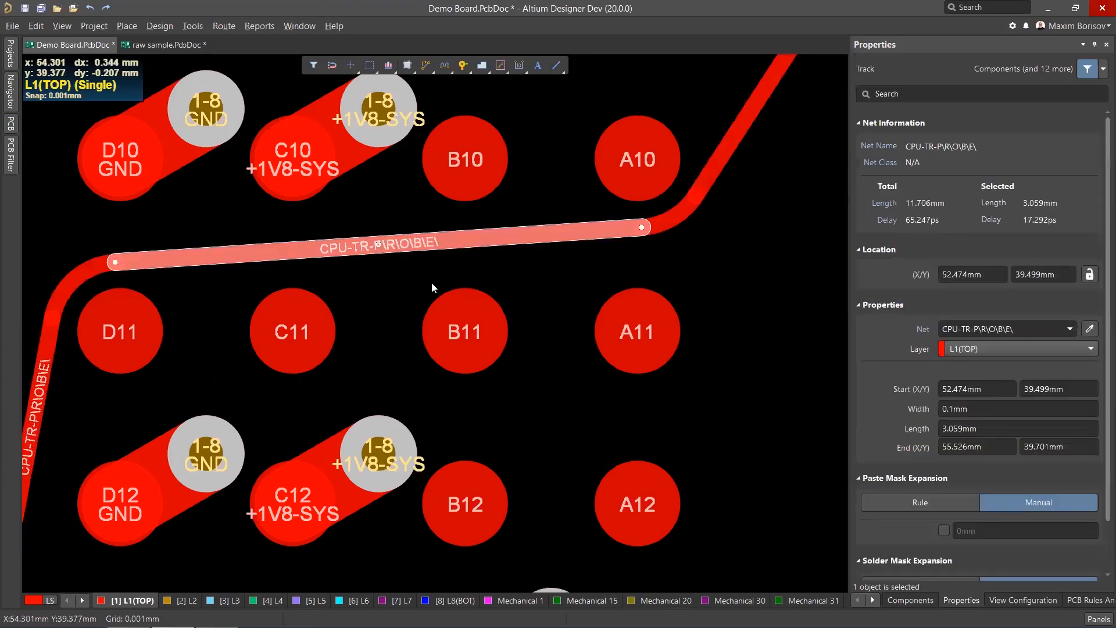
Slide the segment above C11 and B11 down so it forms long mitered diagonals.
ctrl+scroll(431, 281, down, 1)
drag(365, 251, 387, 327)
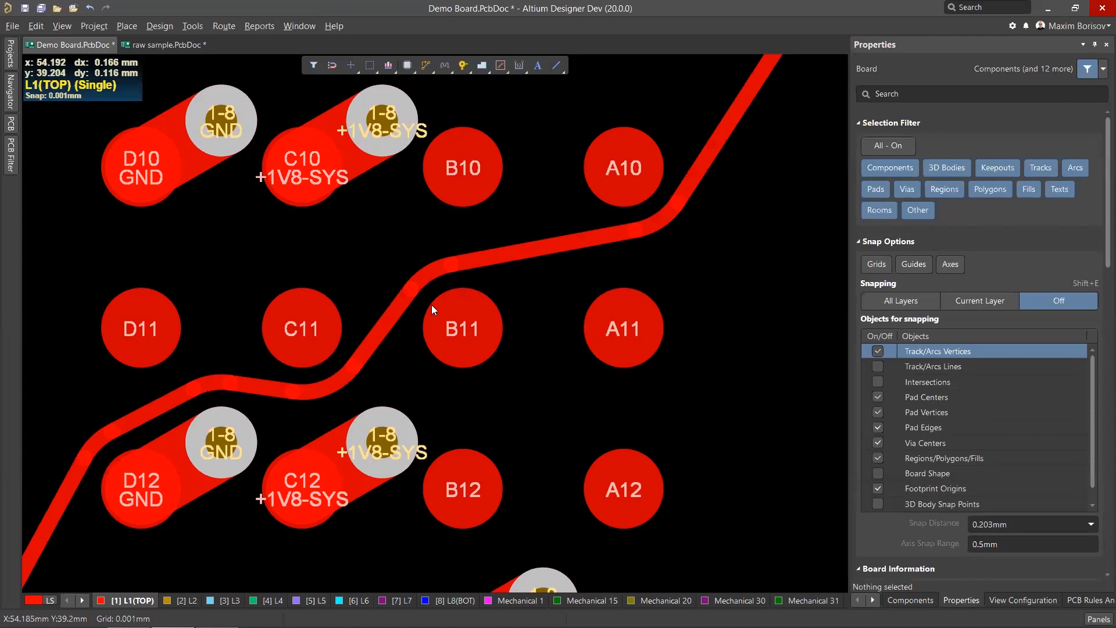
Zoom and pan around the BGA and nearby capacitors to examine the resulting track shape.
ctrl+scroll(431, 305, down, 2)
ctrl+scroll(408, 287, up, 1)
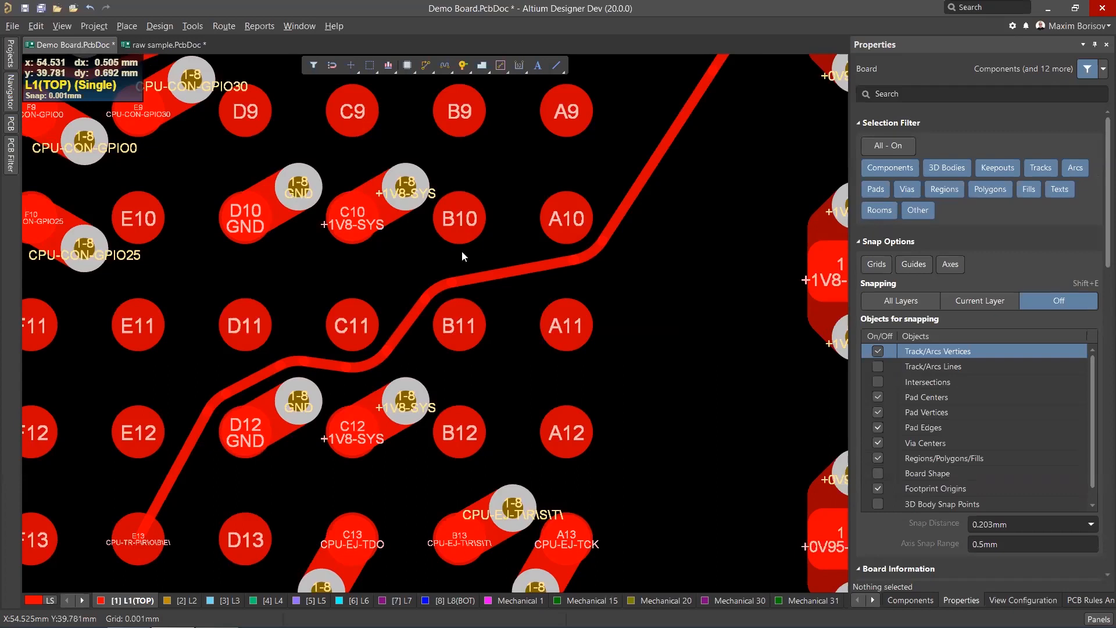
ctrl+scroll(453, 278, up, 1)
ctrl+scroll(470, 295, down, 2)
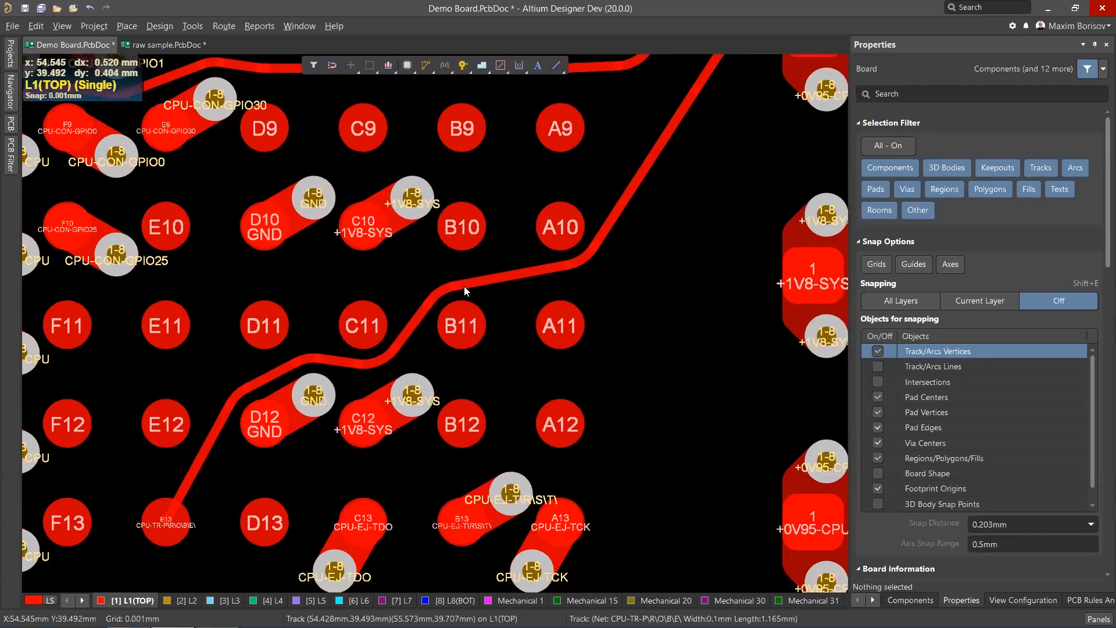
ctrl+scroll(463, 286, down, 1)
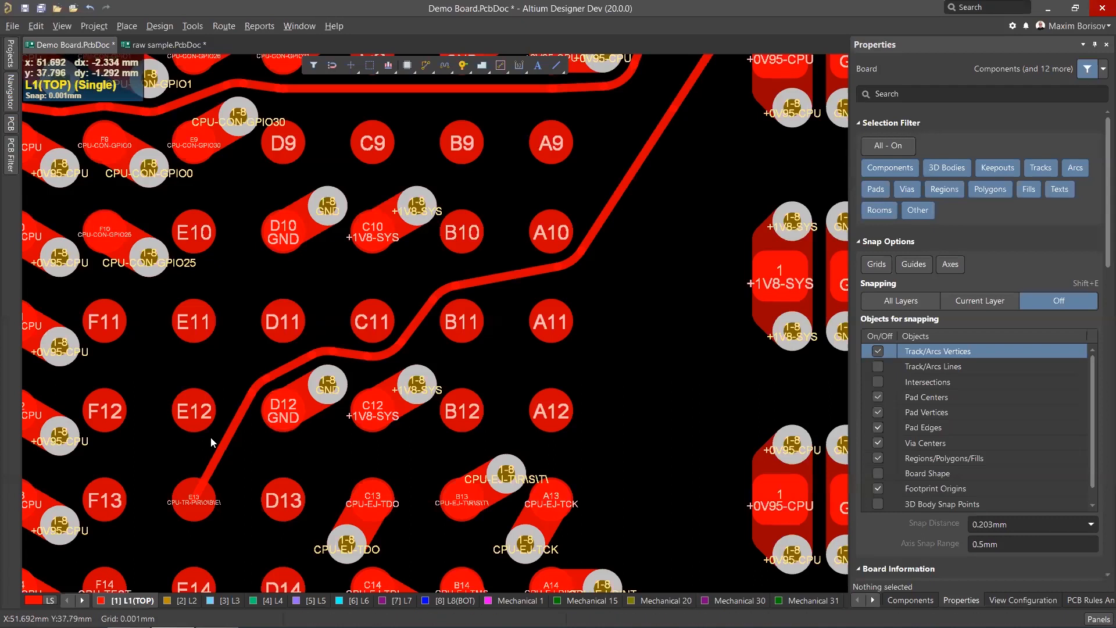
ctrl+scroll(432, 268, down, 2)
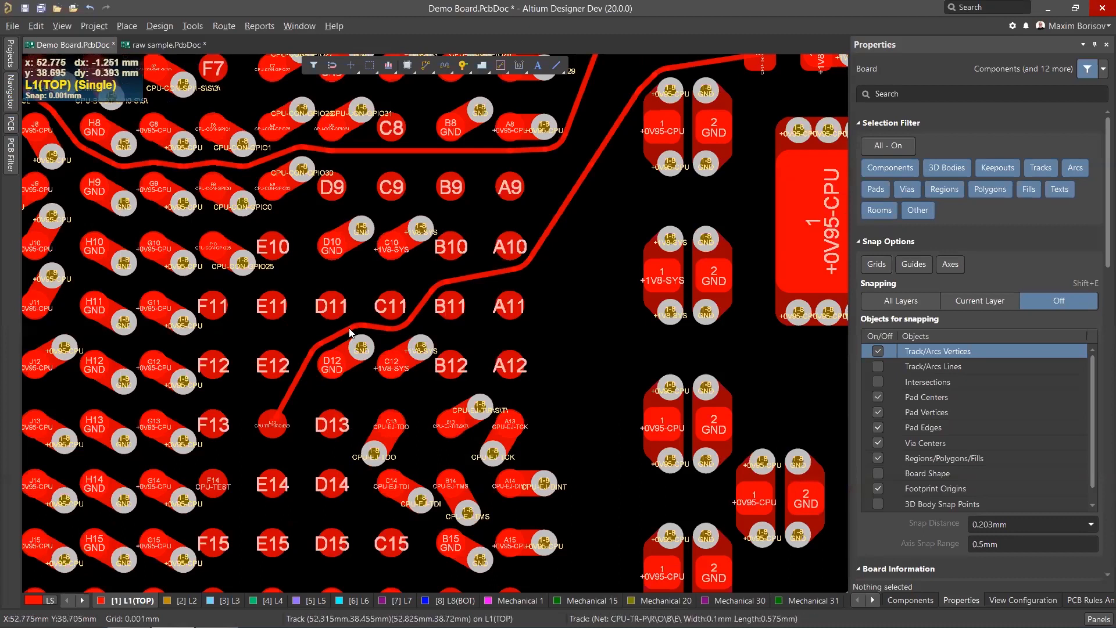
ctrl+scroll(350, 332, up, 2)
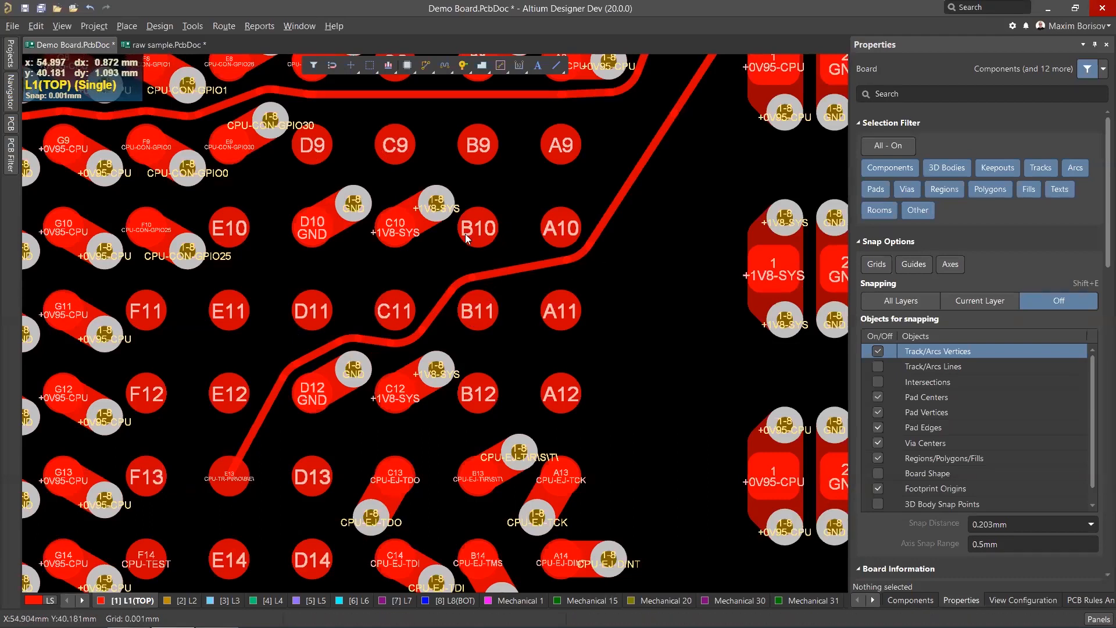
ctrl+scroll(426, 321, up, 3)
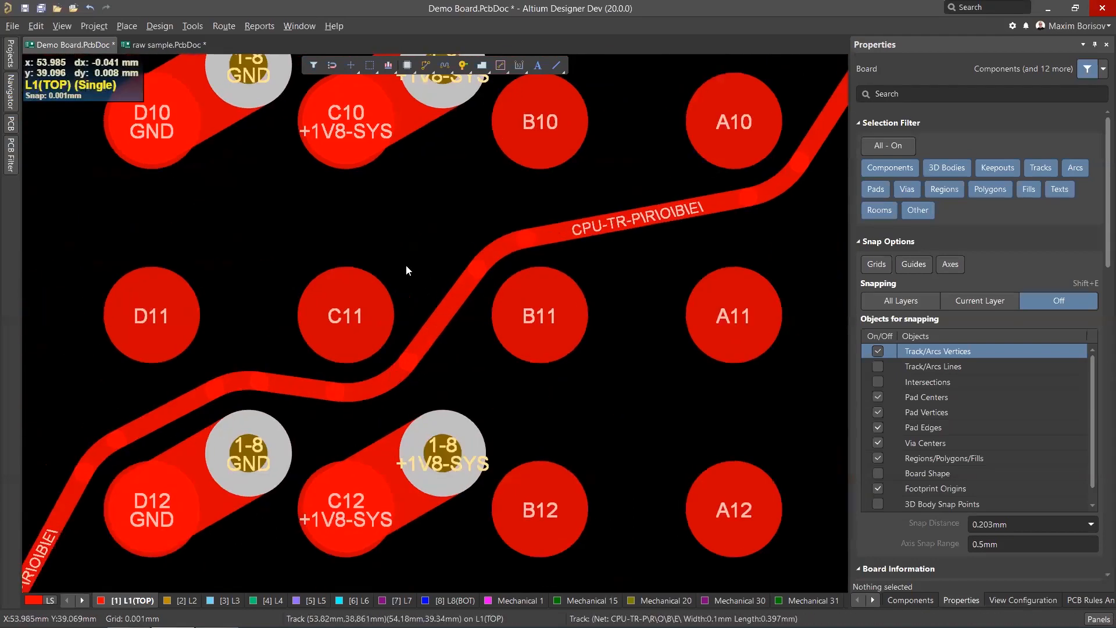
ctrl+scroll(392, 263, down, 3)
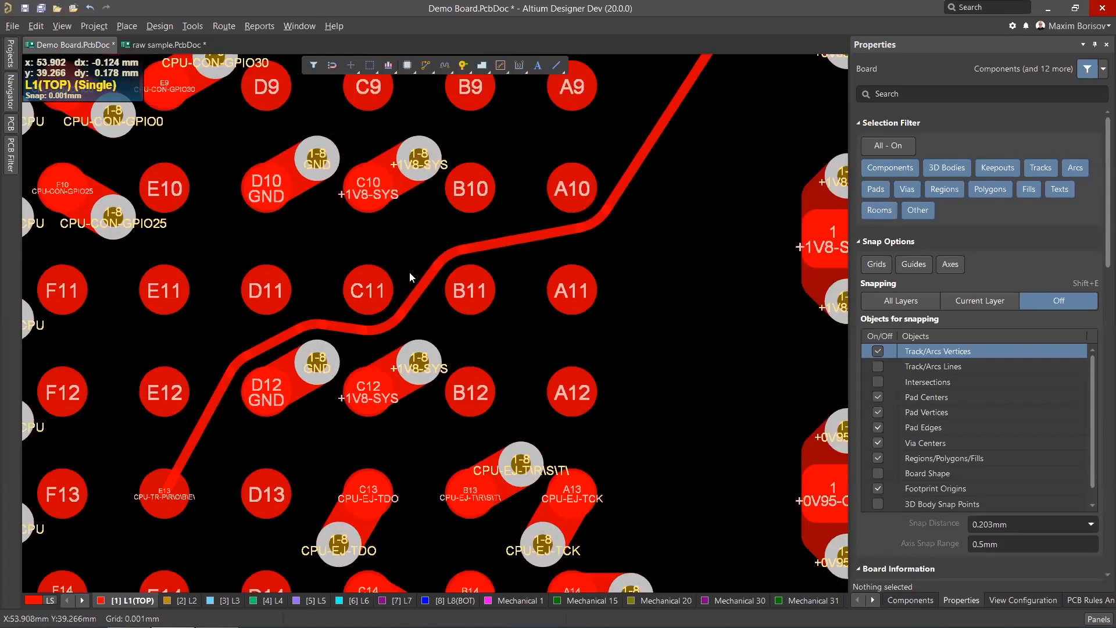
ctrl+scroll(409, 272, down, 1)
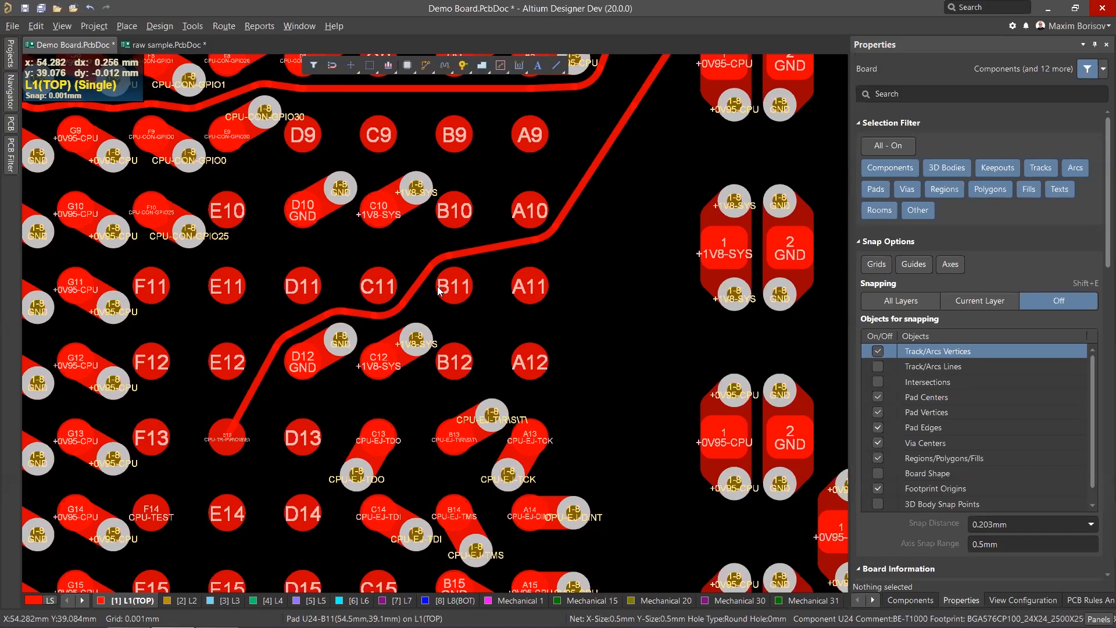
scroll(455, 269, down, 1)
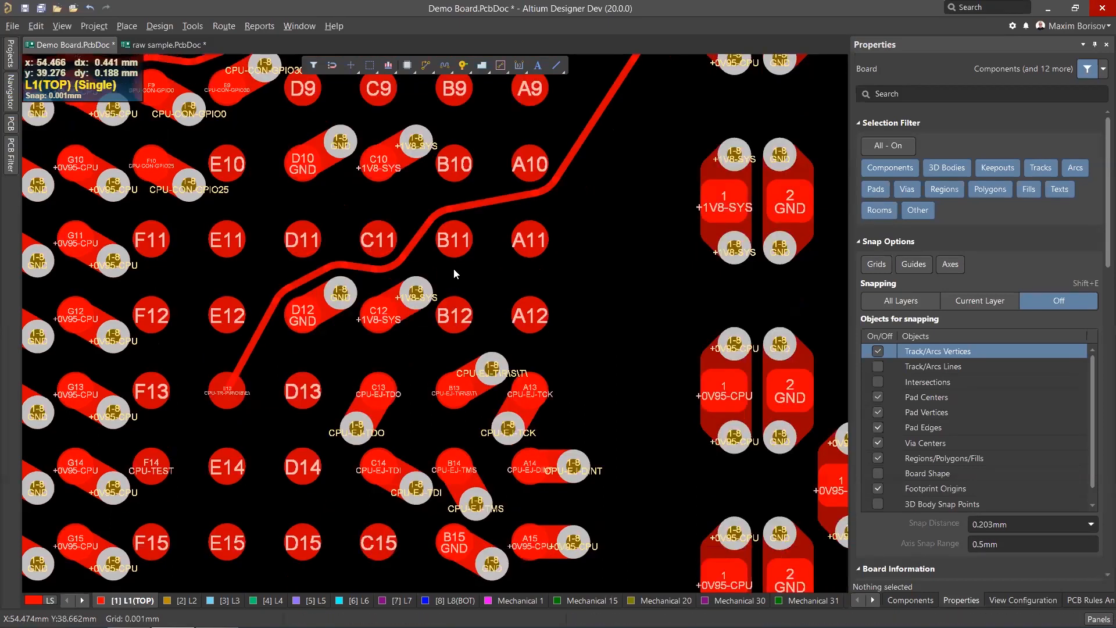
ctrl+scroll(454, 267, up, 1)
scroll(451, 276, up, 2)
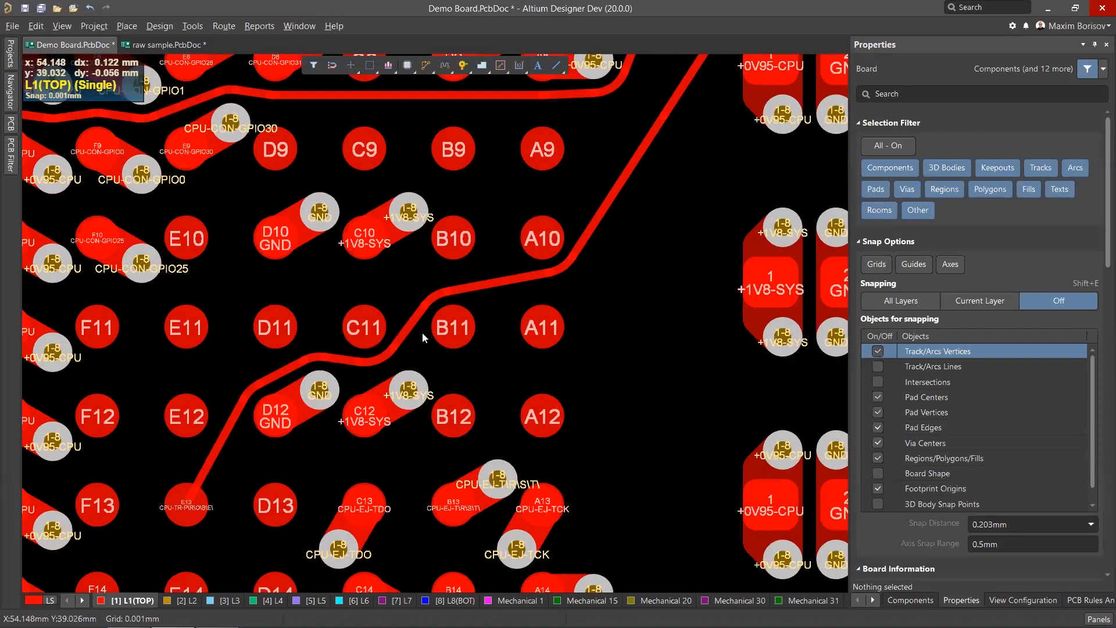
ctrl+scroll(416, 335, down, 3)
ctrl+scroll(407, 334, up, 2)
ctrl+scroll(412, 331, up, 1)
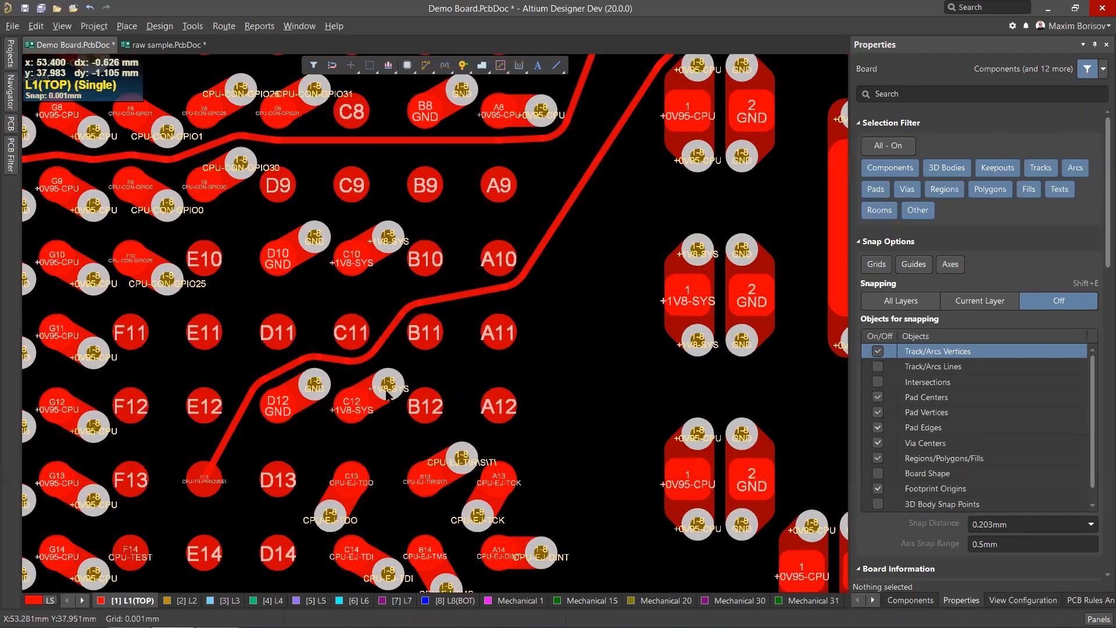
ctrl+scroll(573, 234, down, 3)
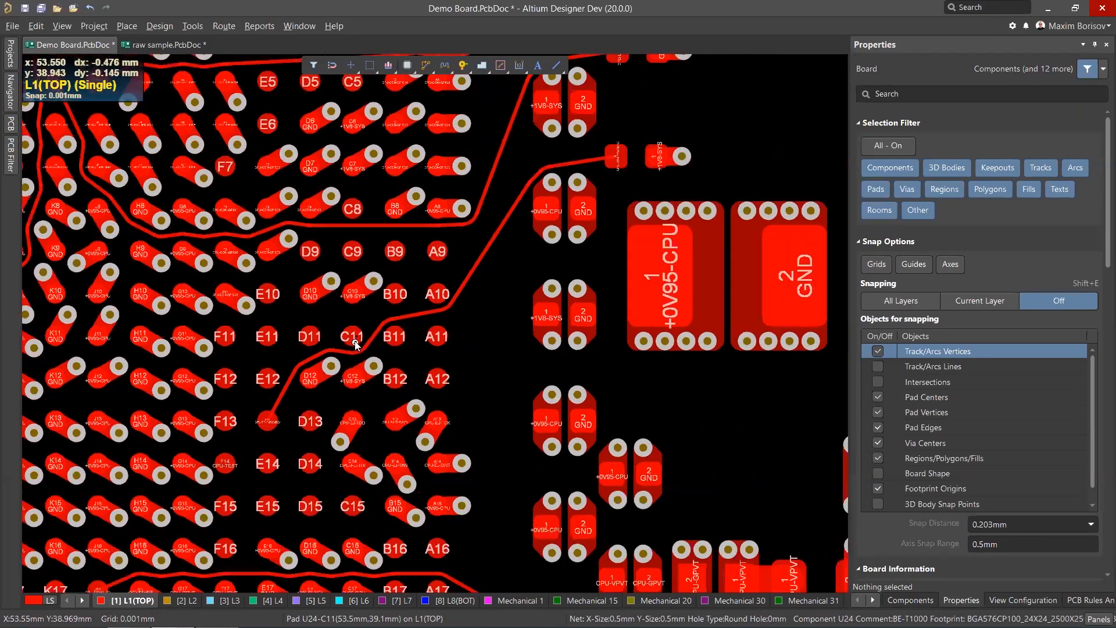
ctrl+scroll(573, 235, up, 1)
scroll(571, 235, up, 1)
ctrl+scroll(455, 391, up, 1)
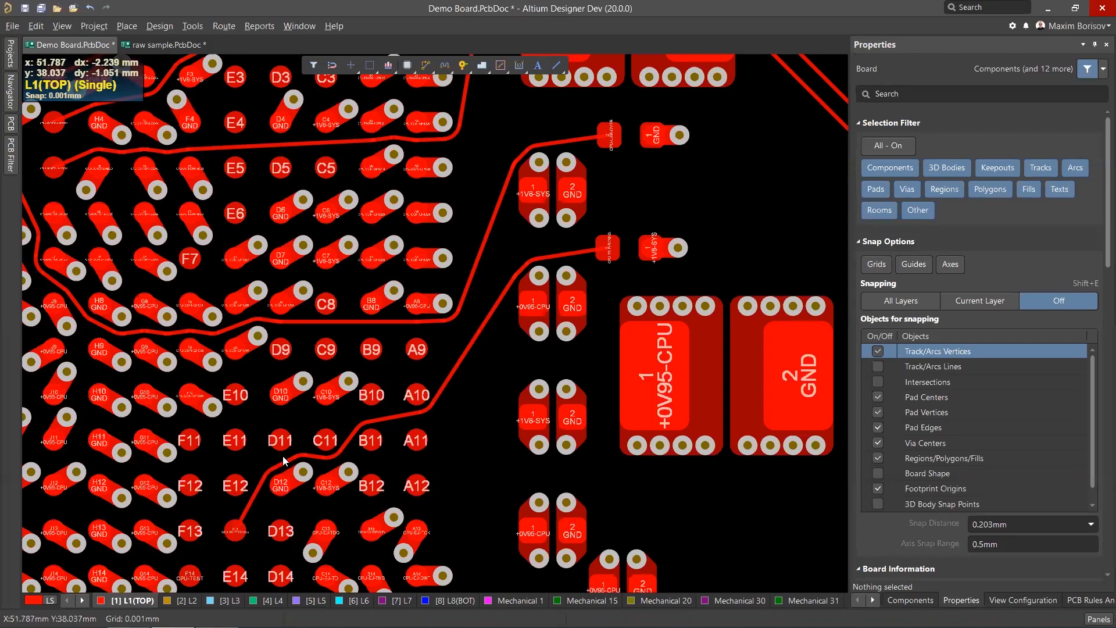
ctrl+scroll(368, 378, down, 2)
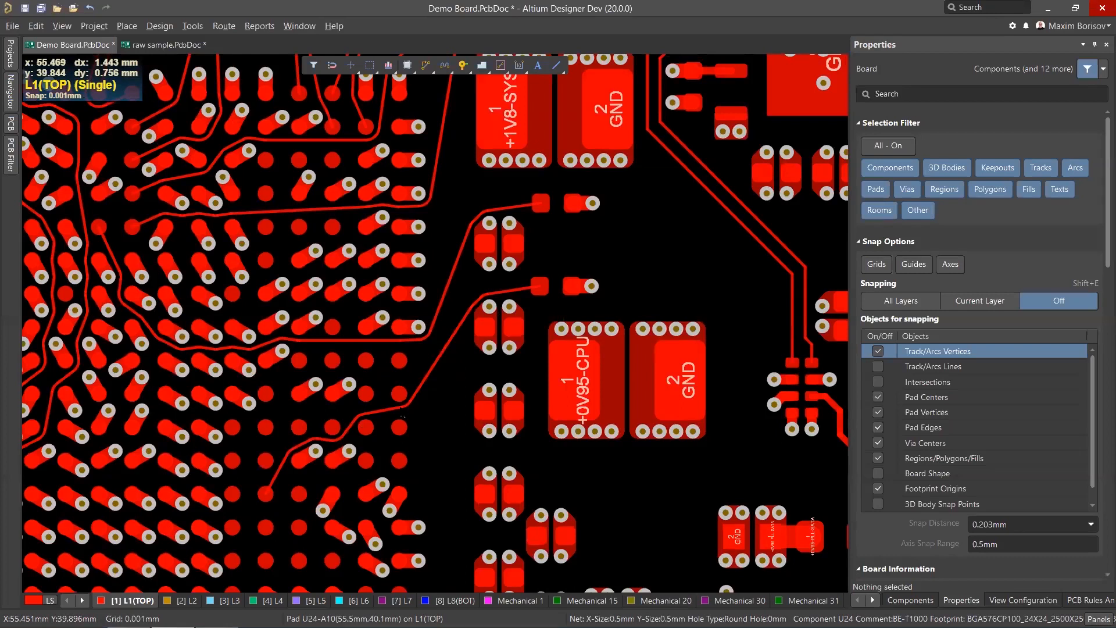
ctrl+scroll(558, 246, up, 1)
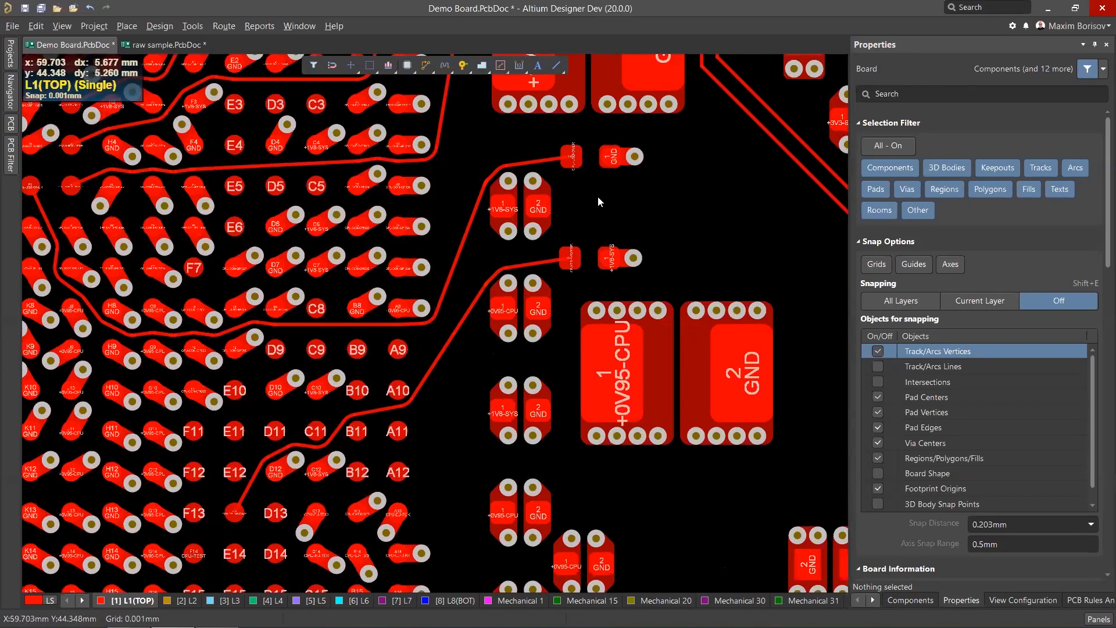
ctrl+scroll(547, 248, up, 1)
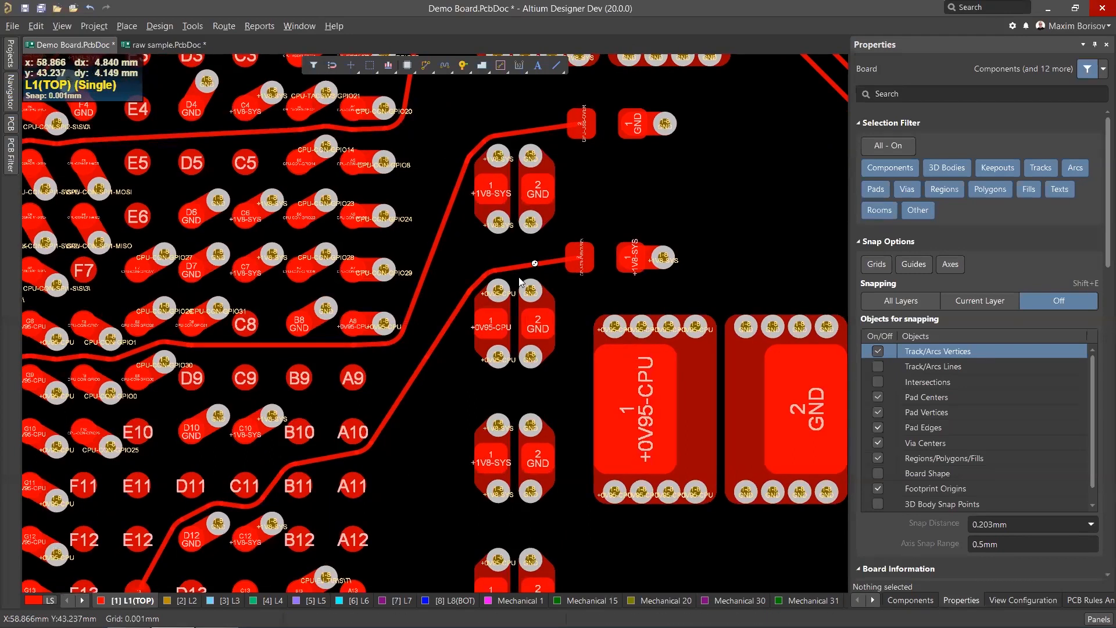
ctrl+scroll(519, 282, down, 3)
ctrl+scroll(658, 272, up, 2)
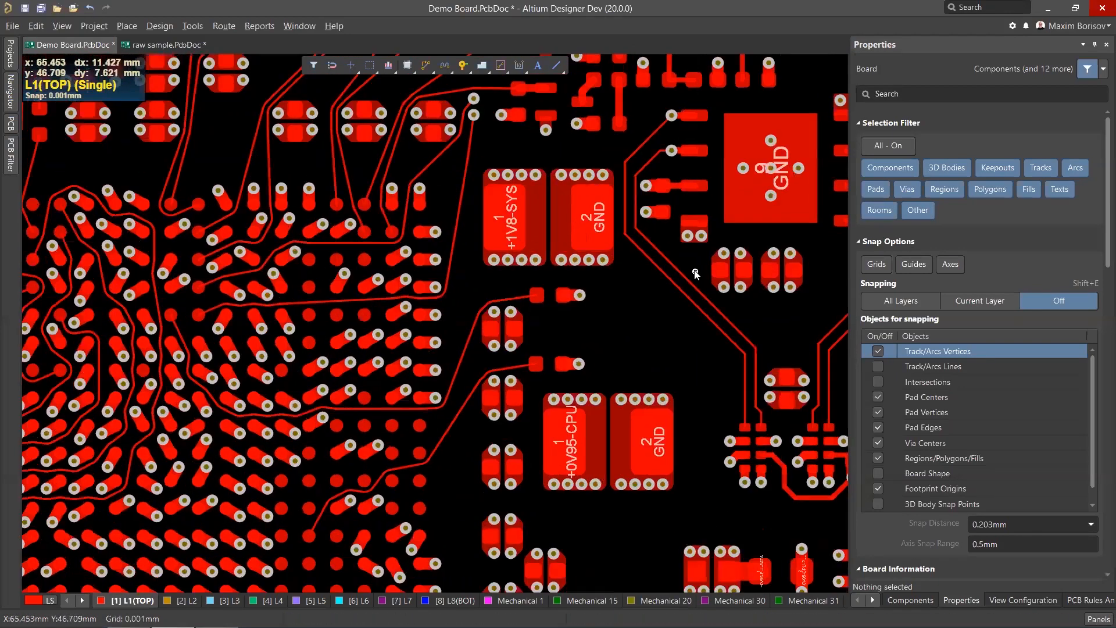
ctrl+scroll(696, 274, up, 5)
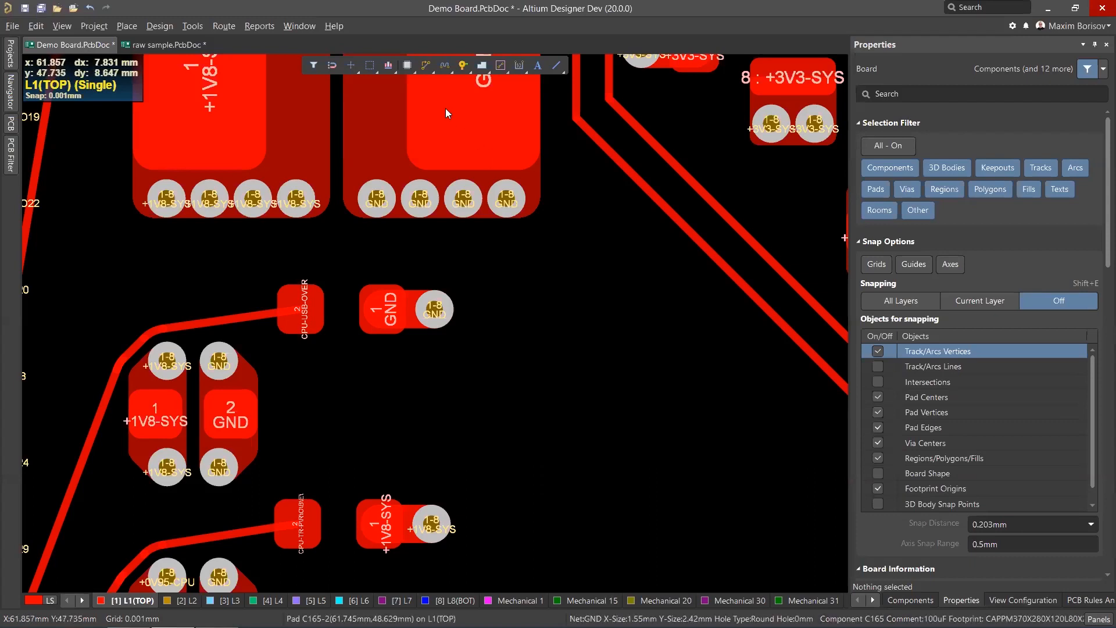
Start interactive routing from the GND capacitor pad and choose the 45-degree mitered corner style.
click(425, 65)
click(437, 311)
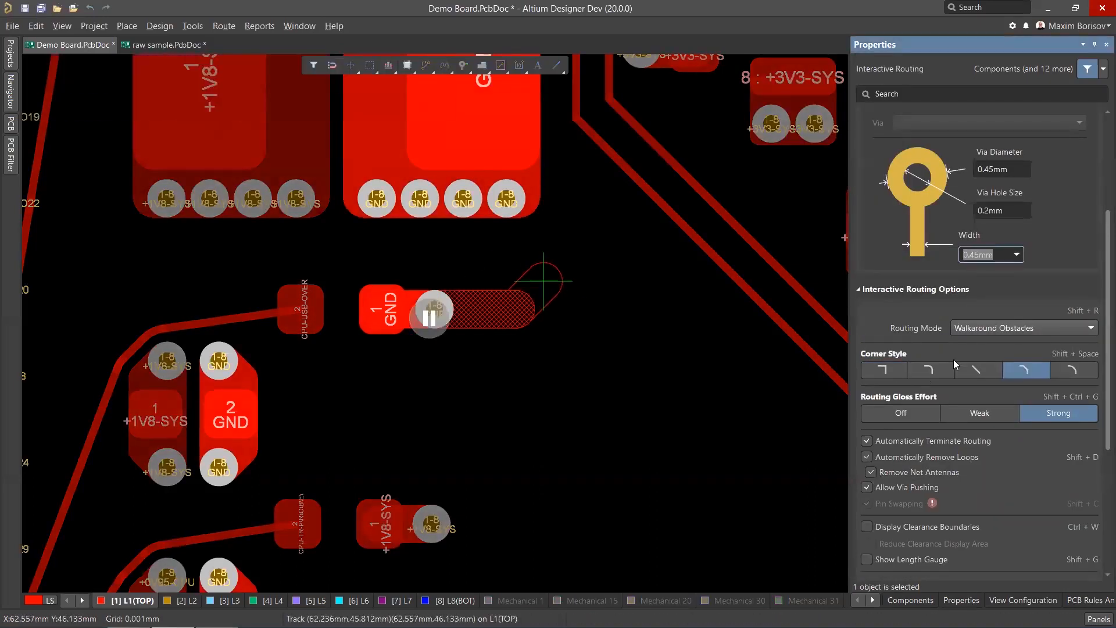
click(979, 370)
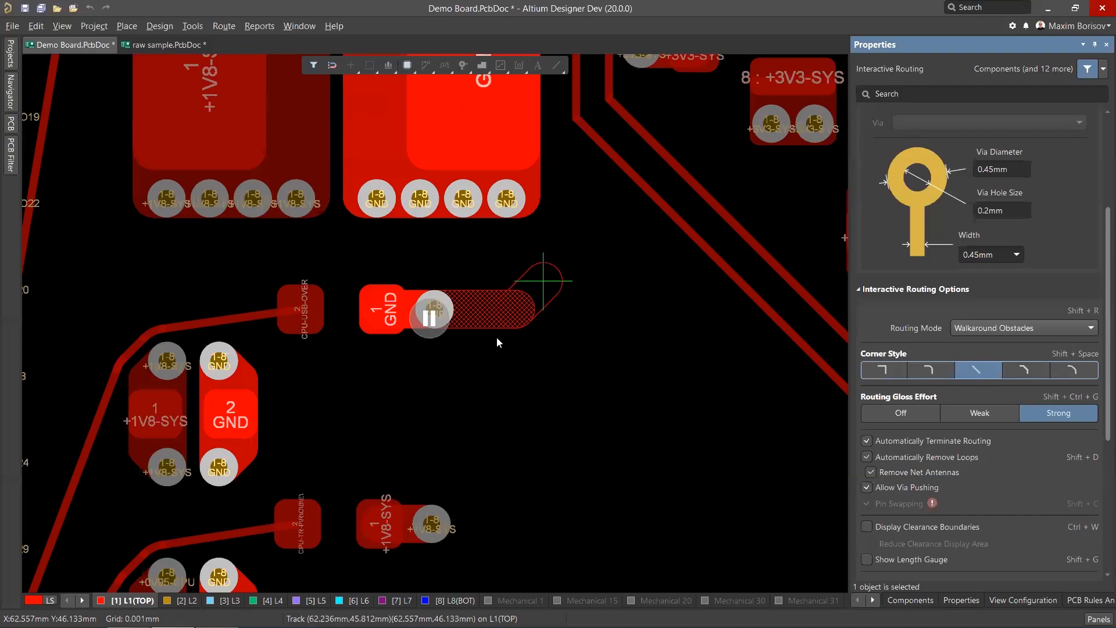
Set the routing Miter Ratio to 3x and Min Arc Ratio to 0x, then resume routing.
scroll(952, 444, down, 4)
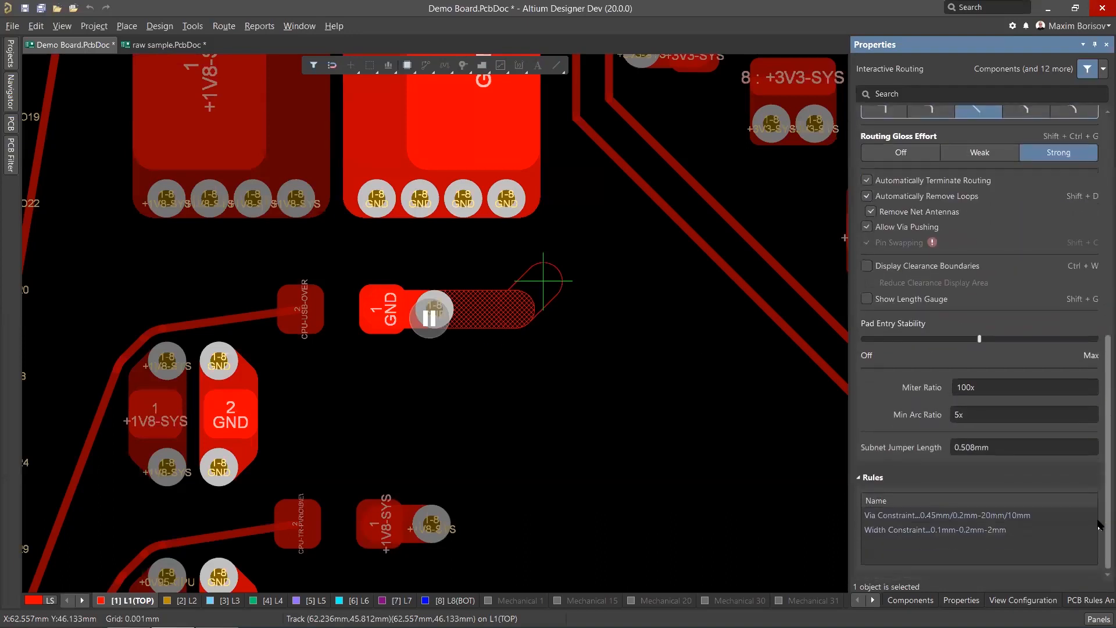
click(984, 405)
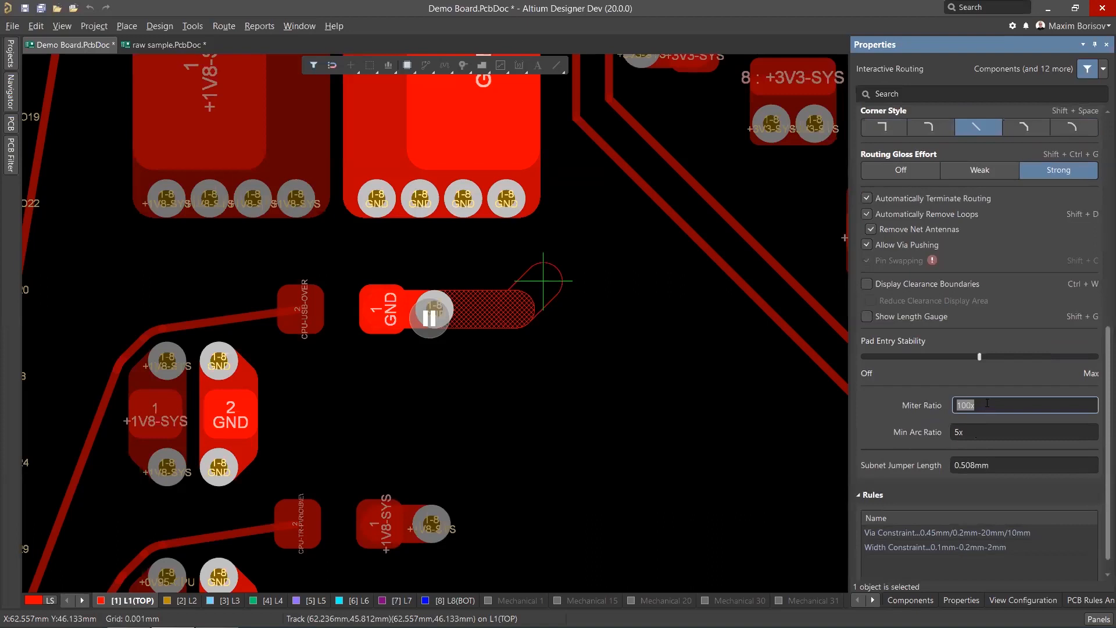
click(982, 433)
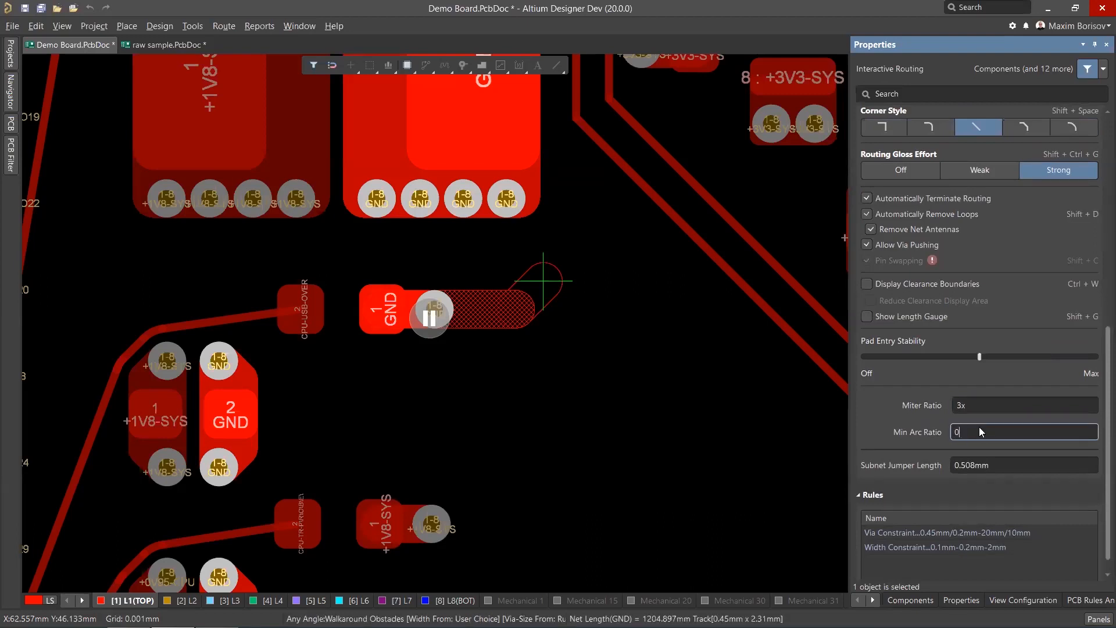
click(443, 314)
Continue the GND route from the capacitor pad diagonally toward the upper right with the 3x miter setting.
ctrl+scroll(618, 292, down, 3)
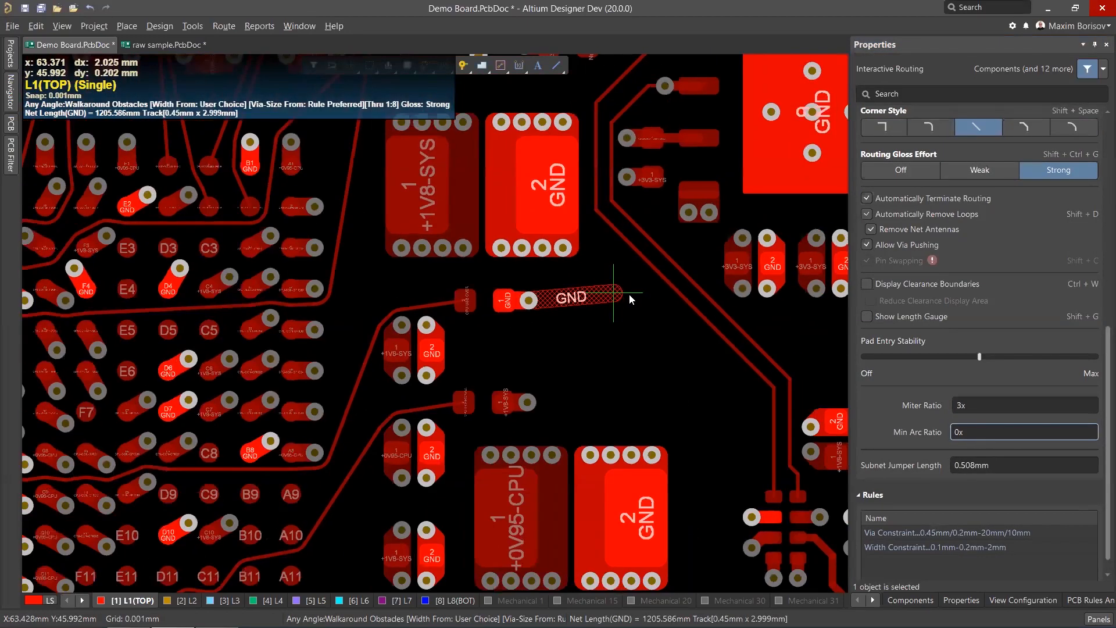
ctrl+scroll(629, 293, up, 1)
ctrl+scroll(629, 293, up, 1)
scroll(629, 282, down, 2)
scroll(624, 285, up, 4)
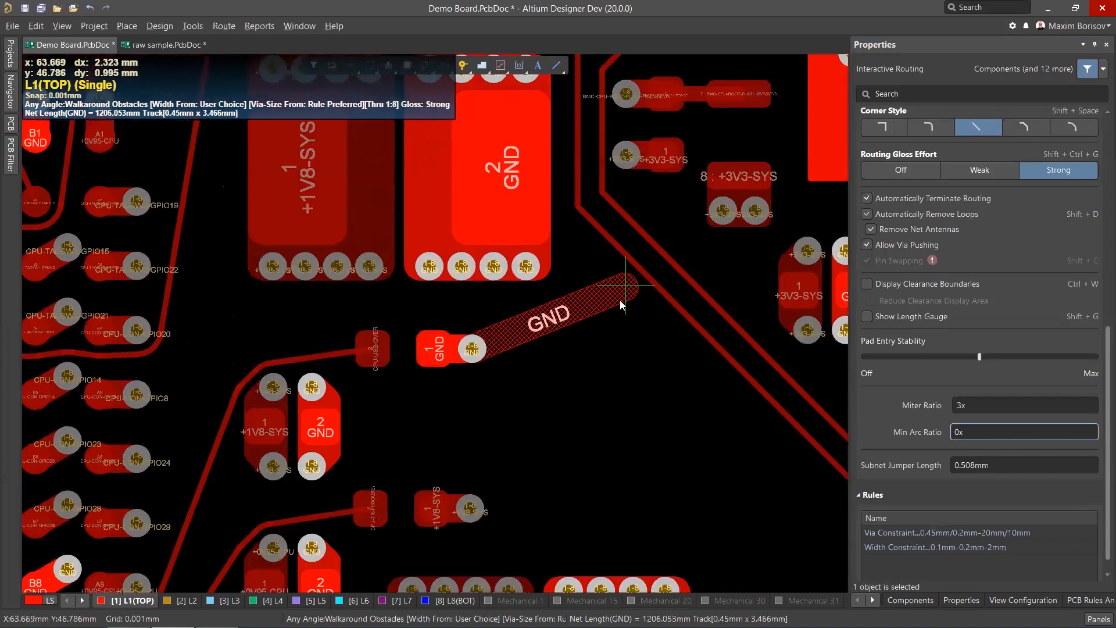
ctrl+scroll(617, 309, up, 1)
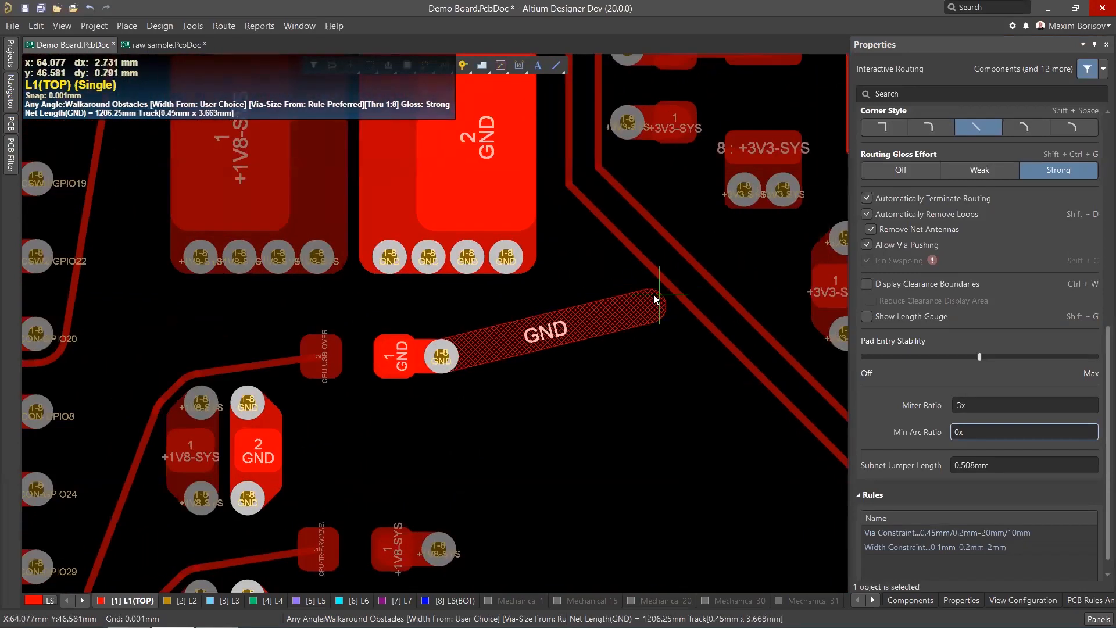
scroll(968, 308, up, 3)
Switch the routing mode to Push Obstacles and set Min Arc Ratio to 5x, then resume and exit routing.
click(1017, 191)
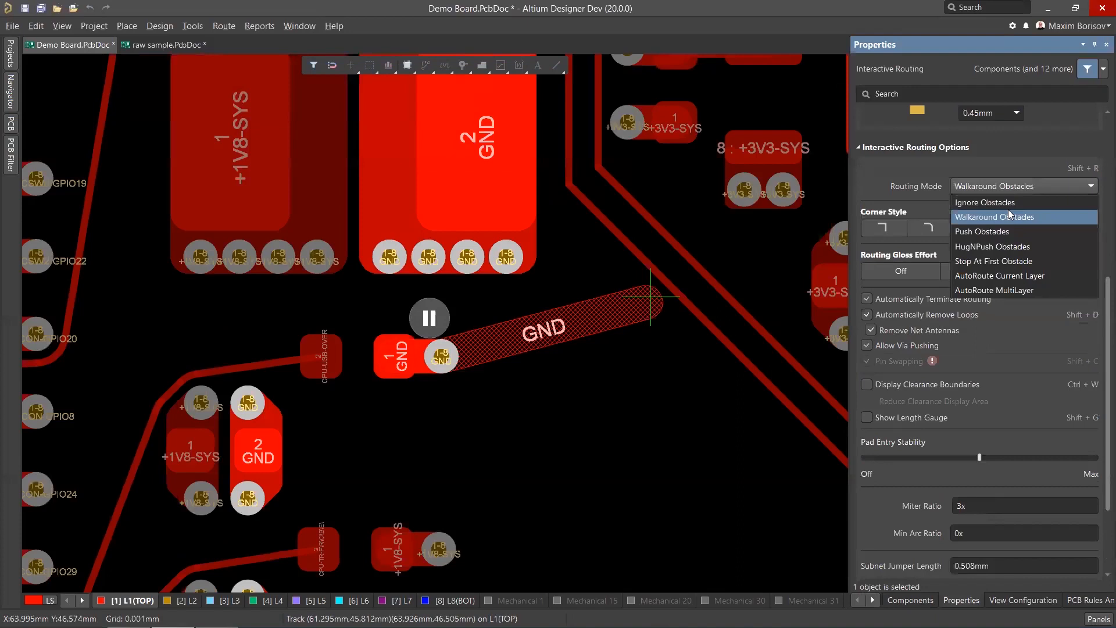
click(1002, 228)
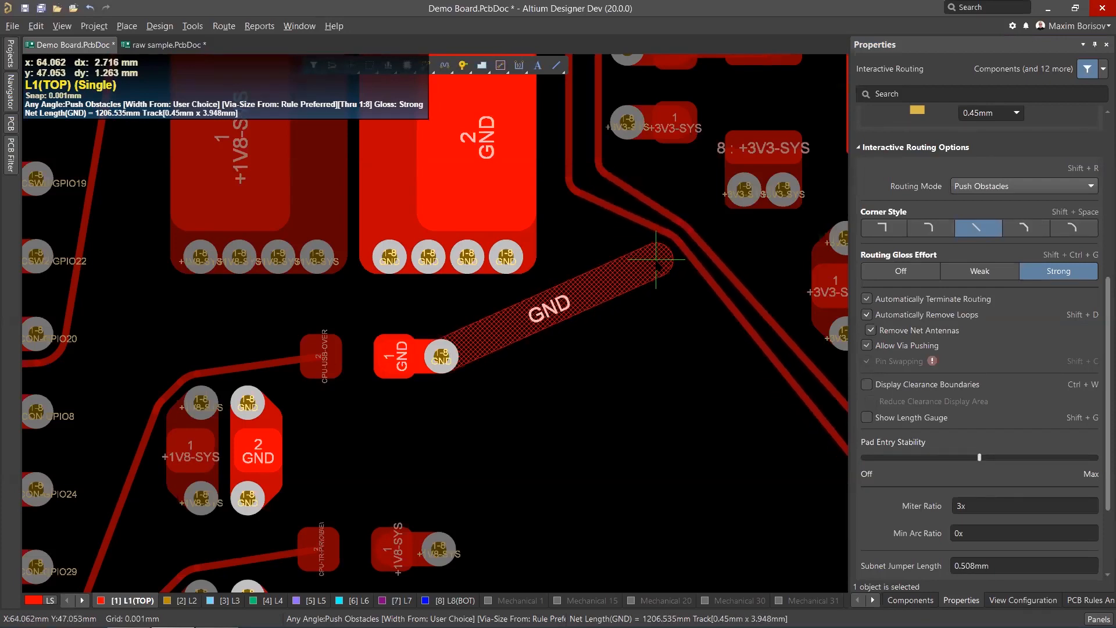
key(shift+h)
key(Tab)
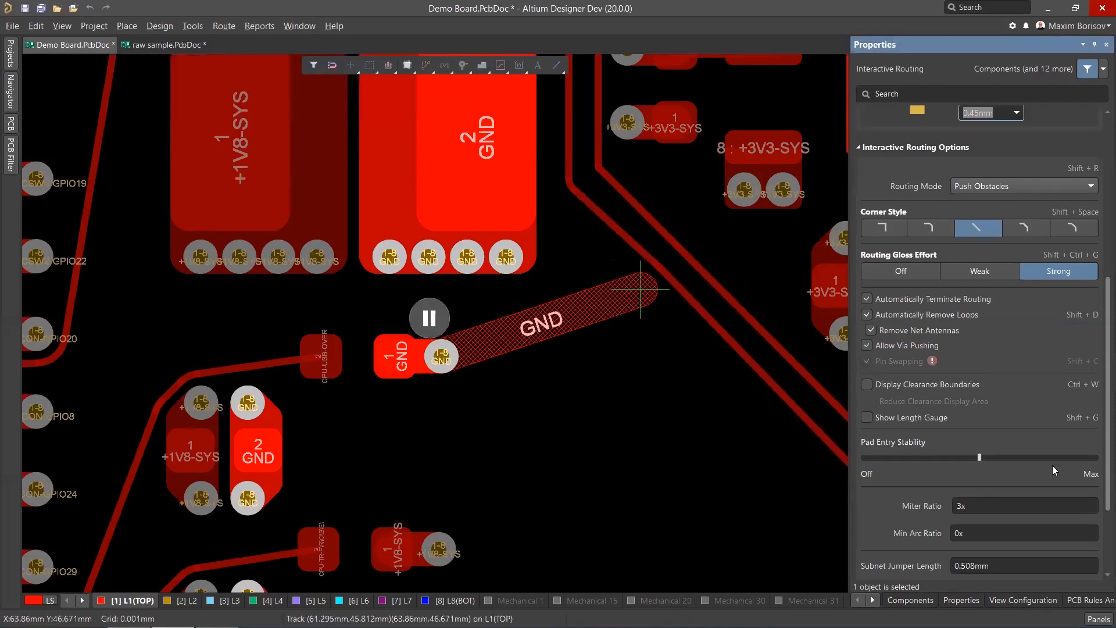
click(982, 529)
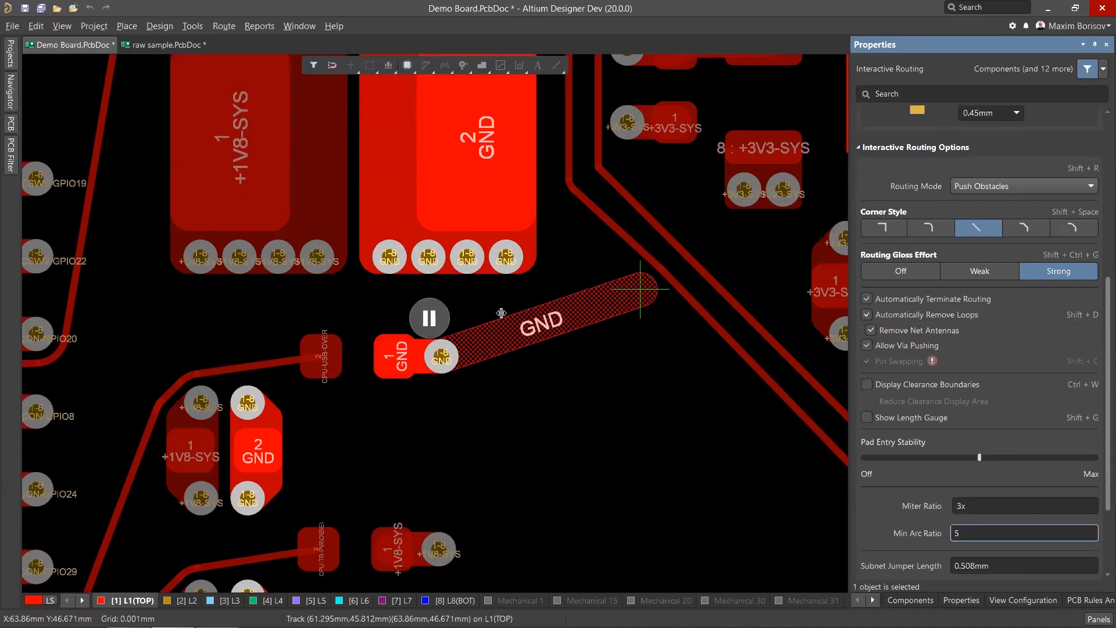
click(429, 318)
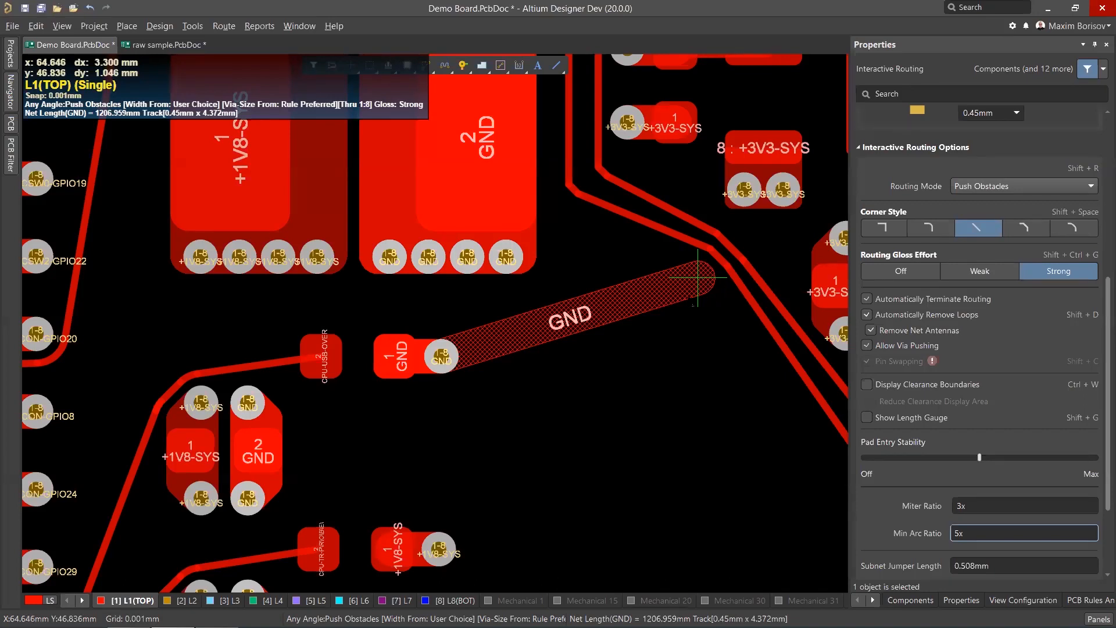
right_click(632, 311)
right_click(632, 311)
Start Interactive Length Tuning on the CPU-SATA0-TX_P track above the SATA connector pads.
ctrl+scroll(601, 282, down, 6)
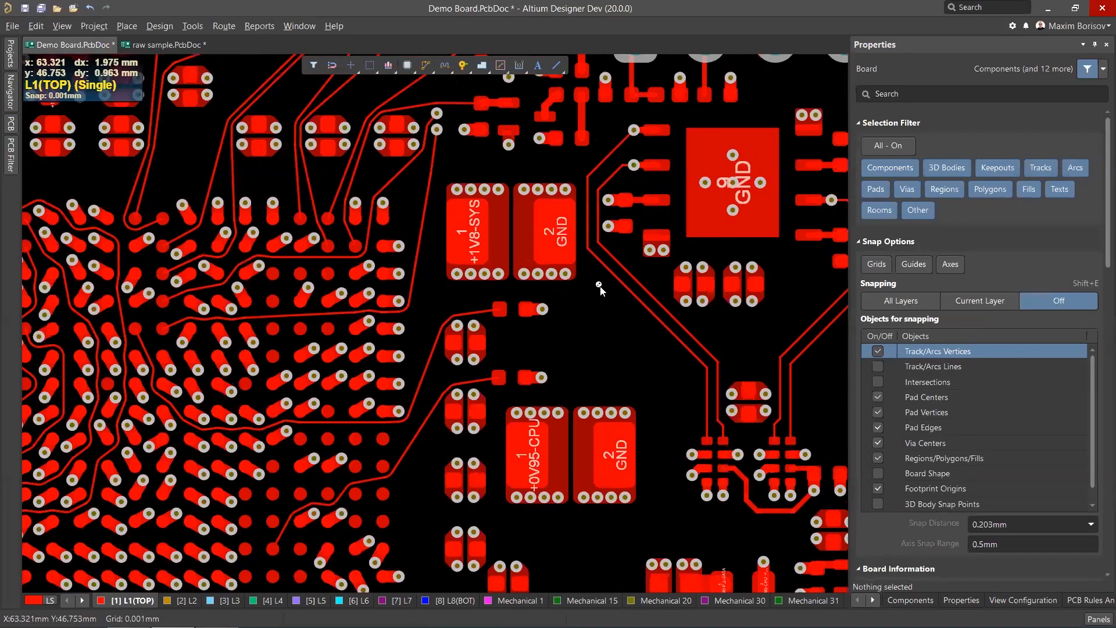
scroll(602, 282, down, 4)
ctrl+scroll(605, 260, down, 3)
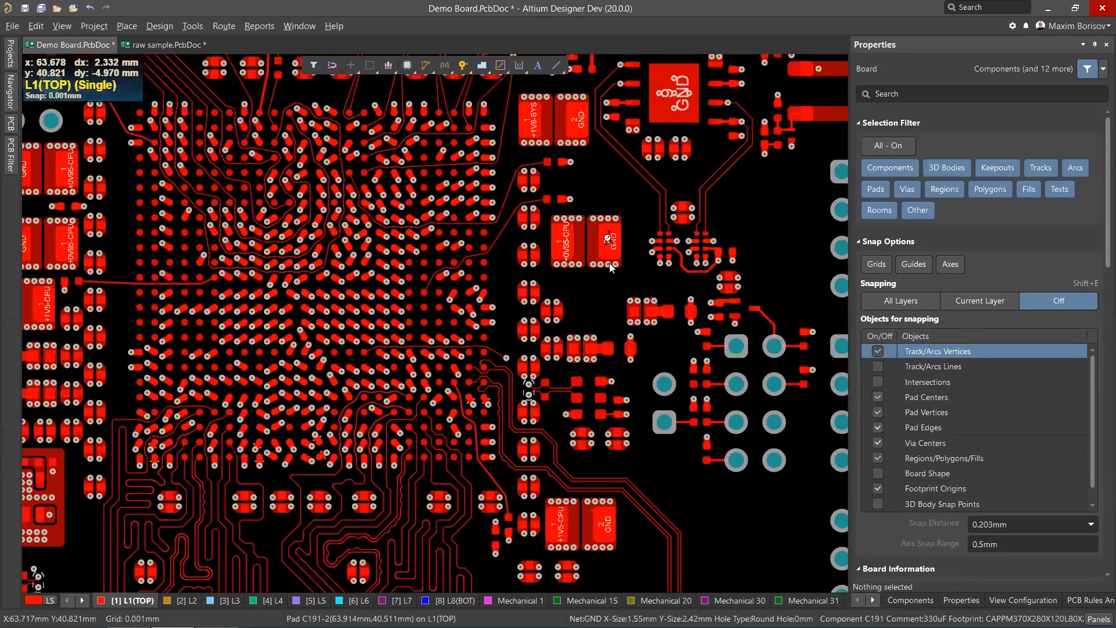
scroll(605, 262, down, 4)
ctrl+scroll(709, 358, up, 5)
ctrl+scroll(710, 358, up, 3)
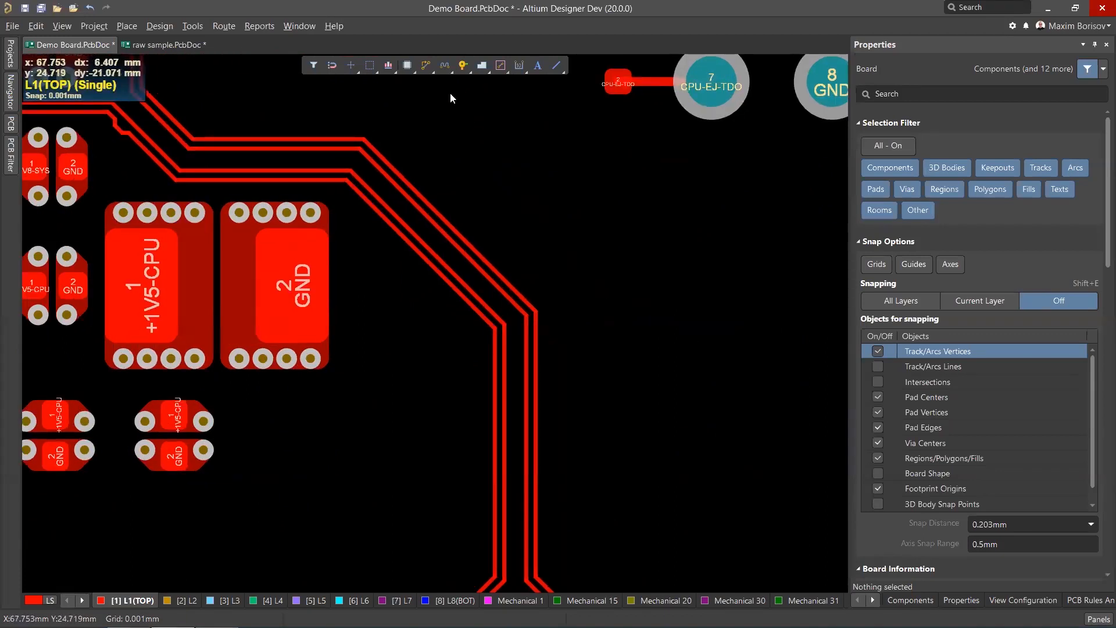
click(426, 65)
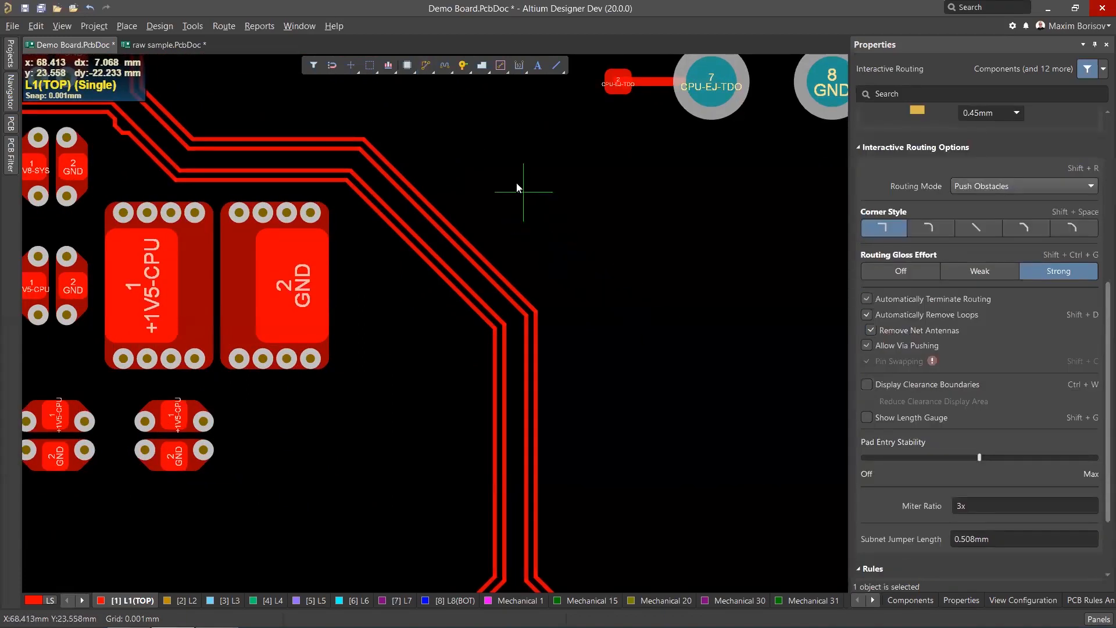
key(Escape)
right_click(445, 68)
click(449, 82)
scroll(604, 390, down, 1)
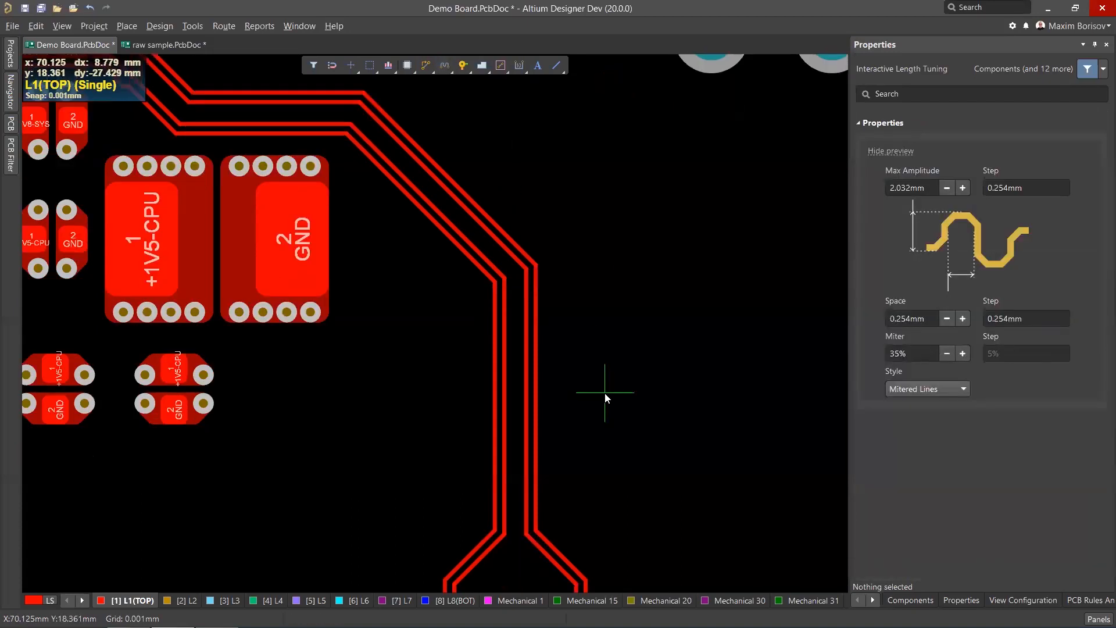
ctrl+scroll(573, 514, up, 1)
click(528, 512)
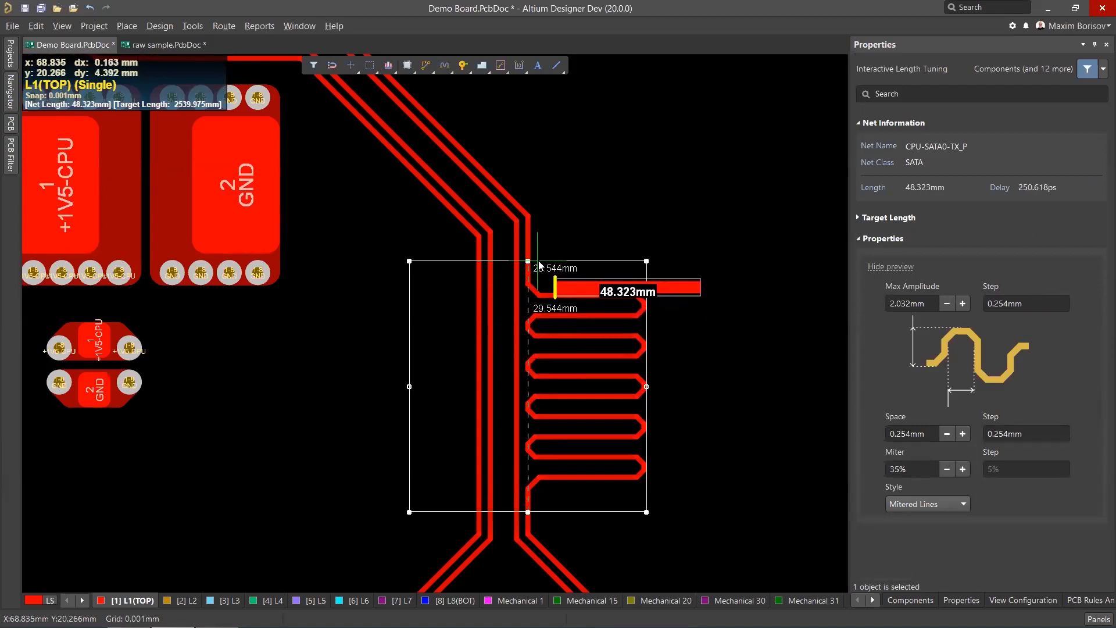
Cycle the tuning style to Rounded and place the accordion on the vertical track segment.
key(space)
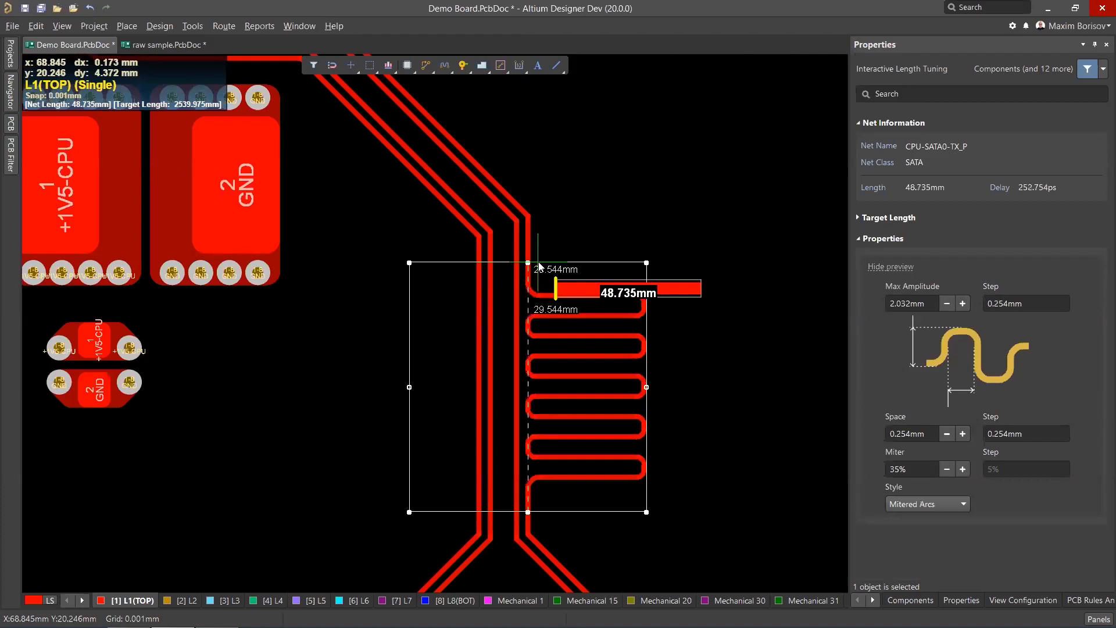
key(space)
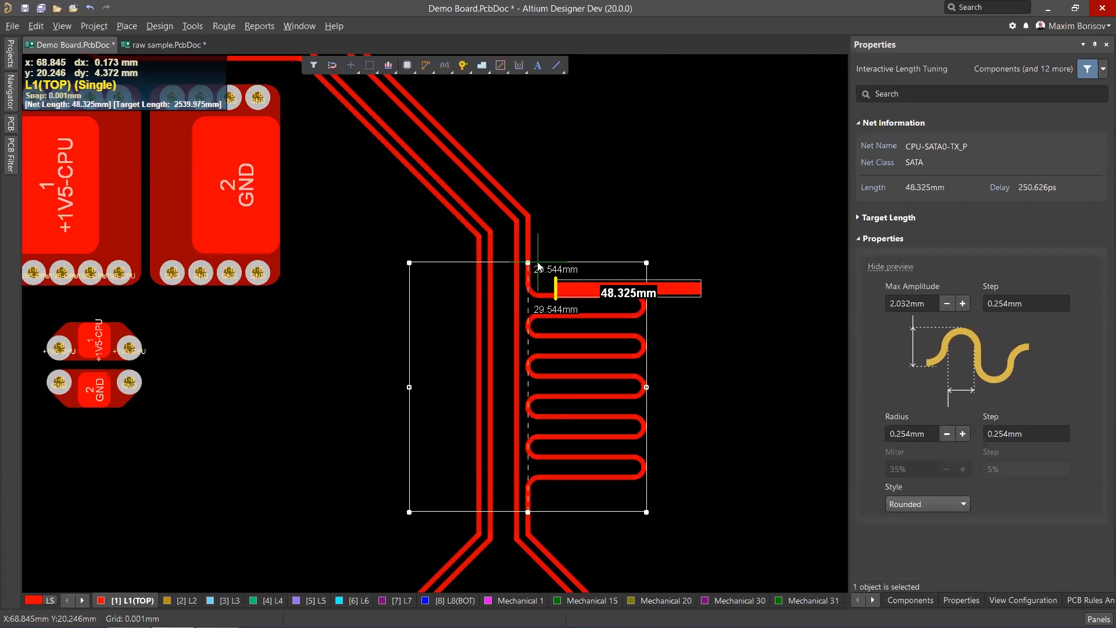
click(538, 263)
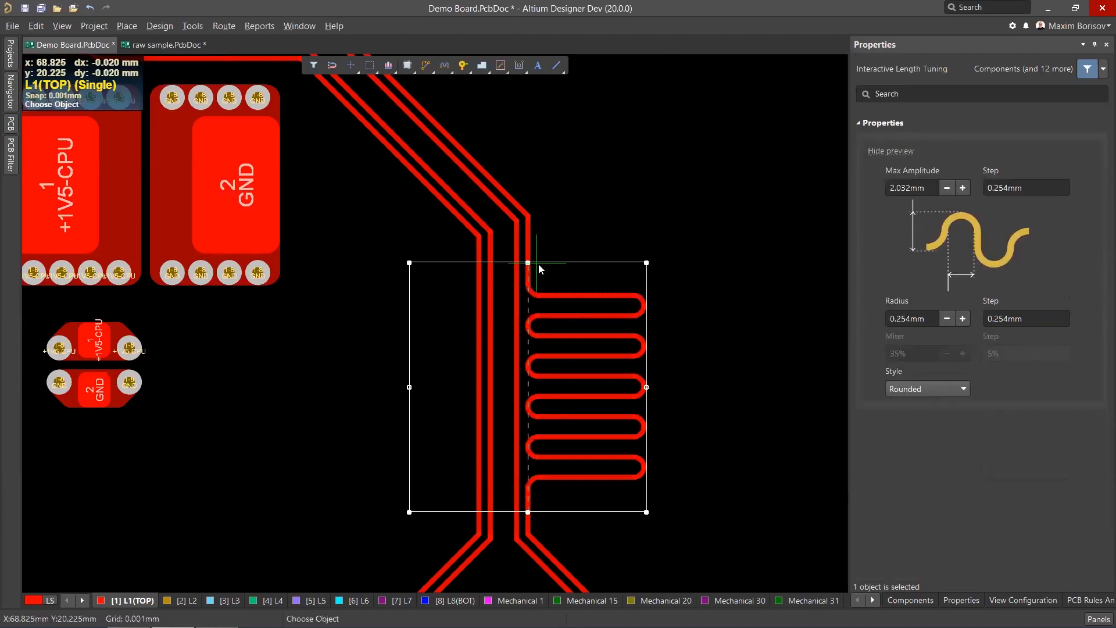
right_click(537, 263)
Slide the accordion along the track onto the horizontal segment below the +3V3-SYS capacitors.
middle_drag(617, 302, 618, 293)
ctrl+scroll(618, 293, down, 1)
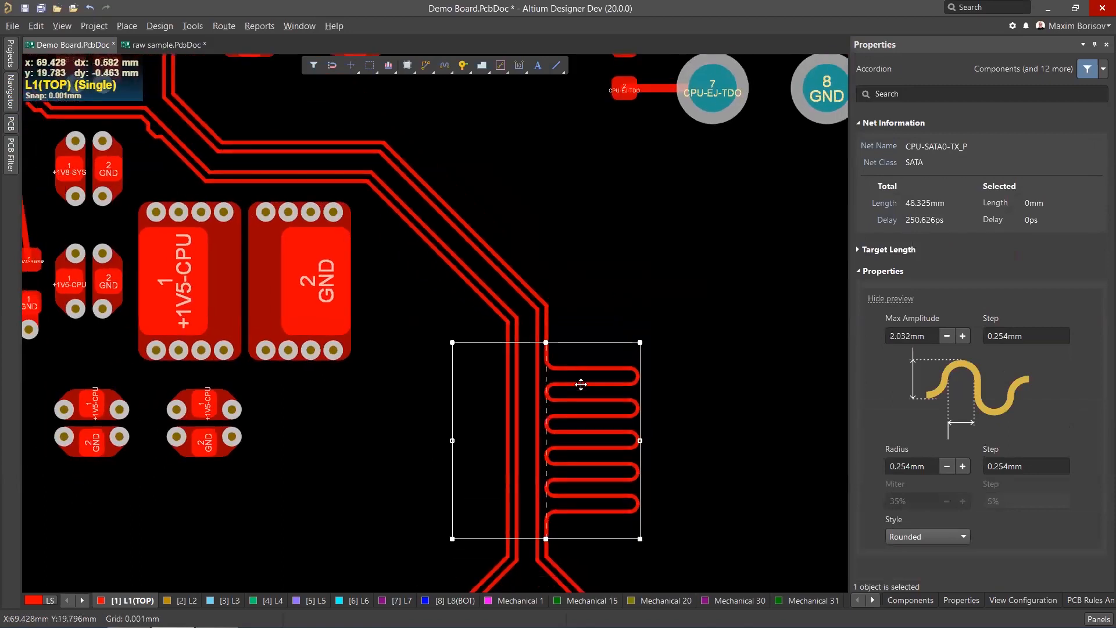
drag(578, 396, 565, 271)
scroll(268, 283, up, 3)
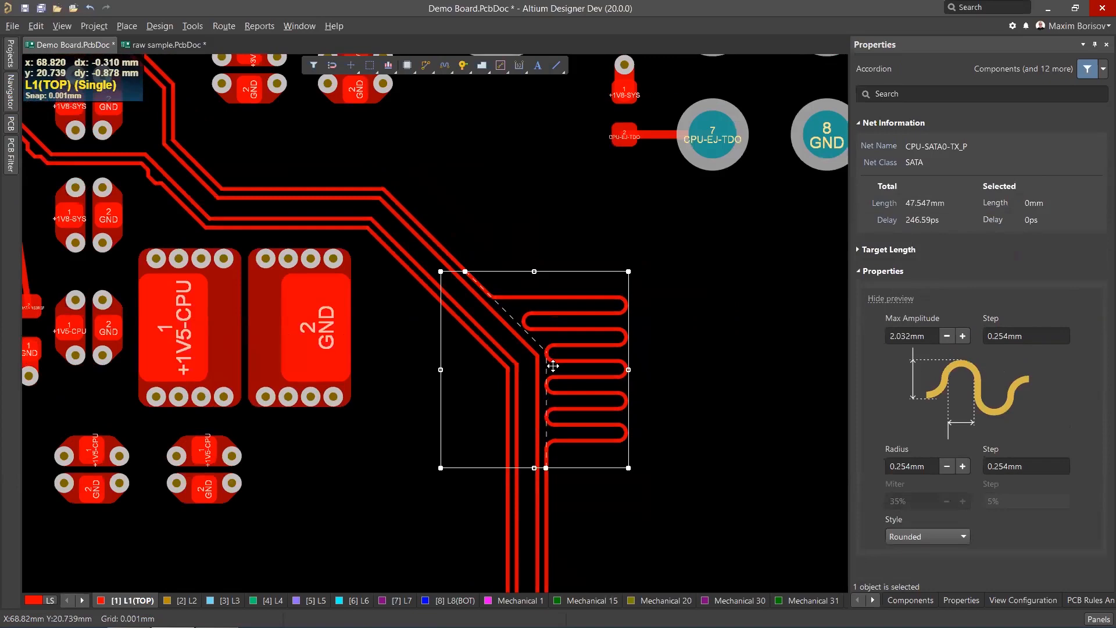
ctrl+scroll(269, 283, up, 1)
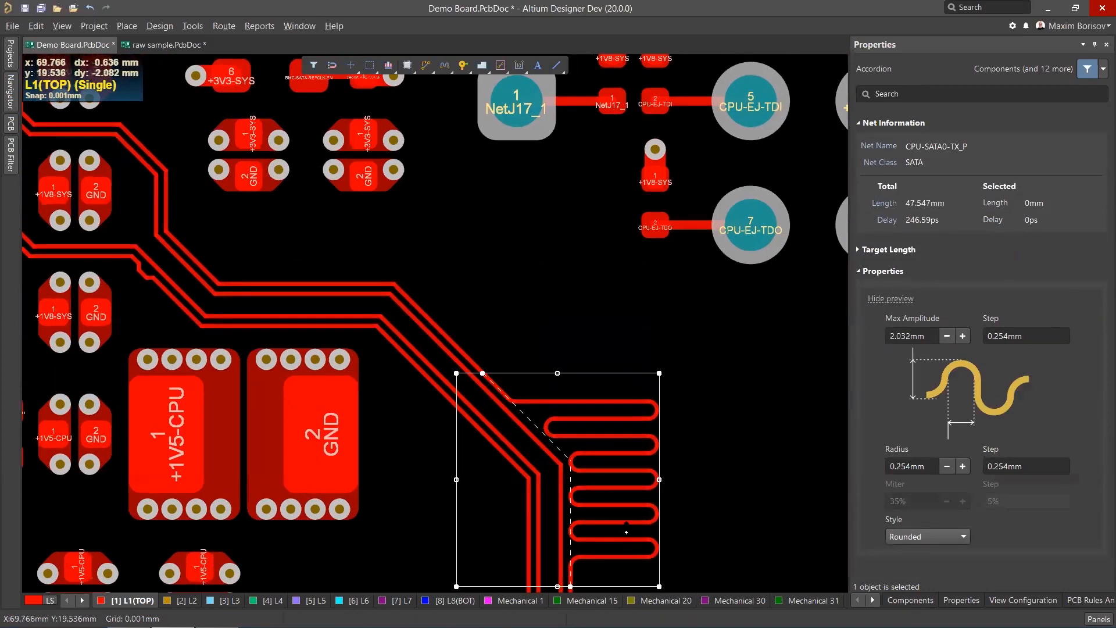
drag(599, 492, 372, 317)
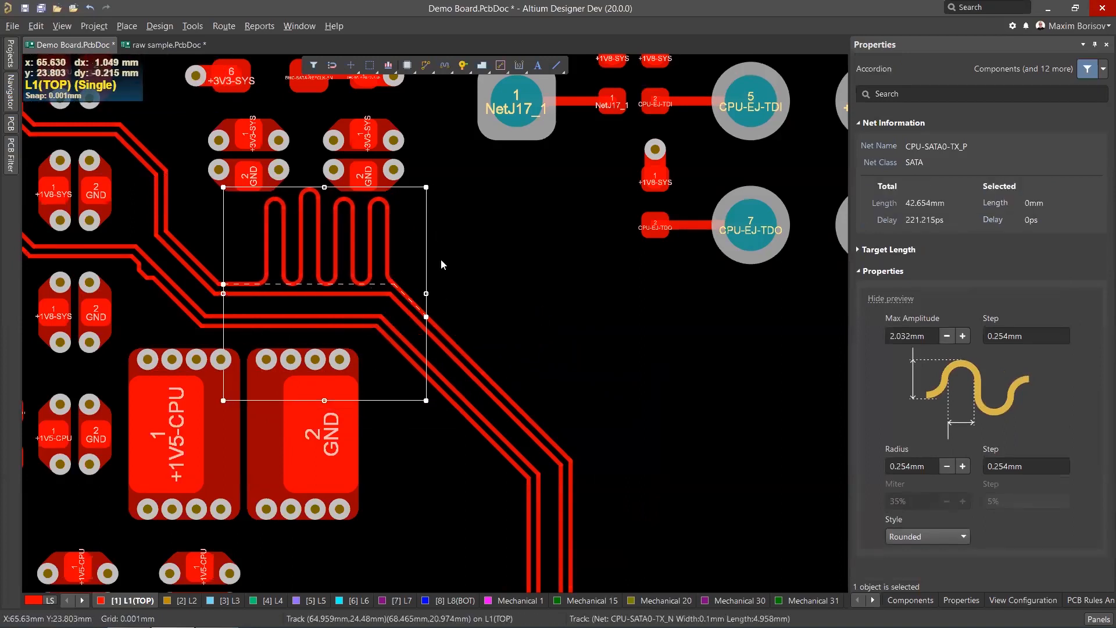
Move the accordion onto the diagonal track segment near the NetJ17_1 pad.
scroll(378, 251, up, 1)
ctrl+scroll(379, 251, up, 1)
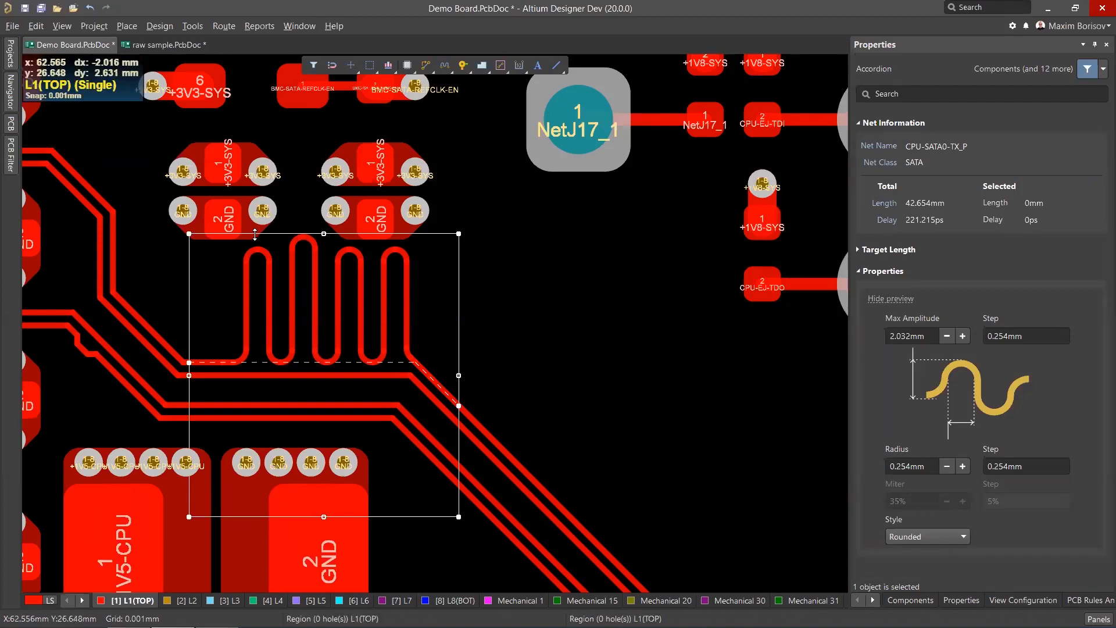
ctrl+scroll(255, 251, up, 2)
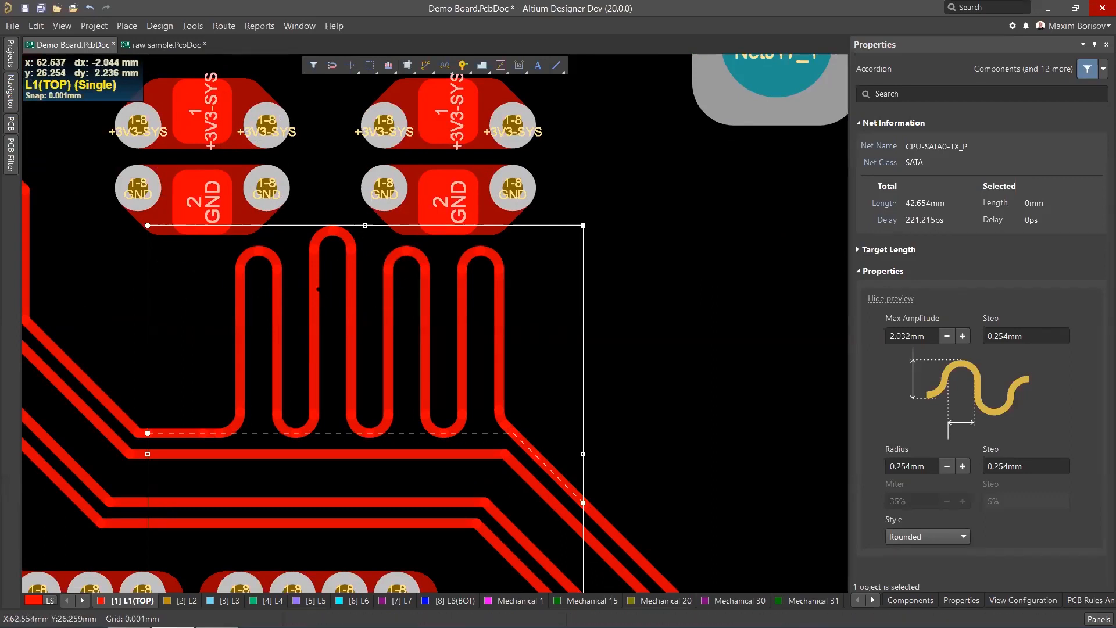
ctrl+scroll(293, 258, down, 3)
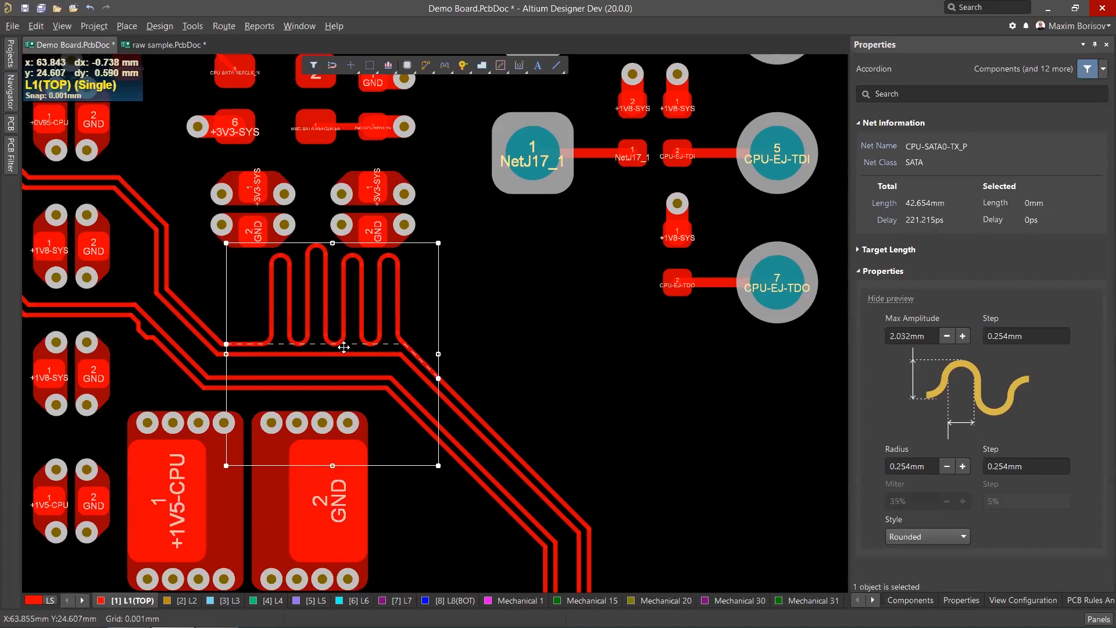
ctrl+scroll(488, 272, up, 1)
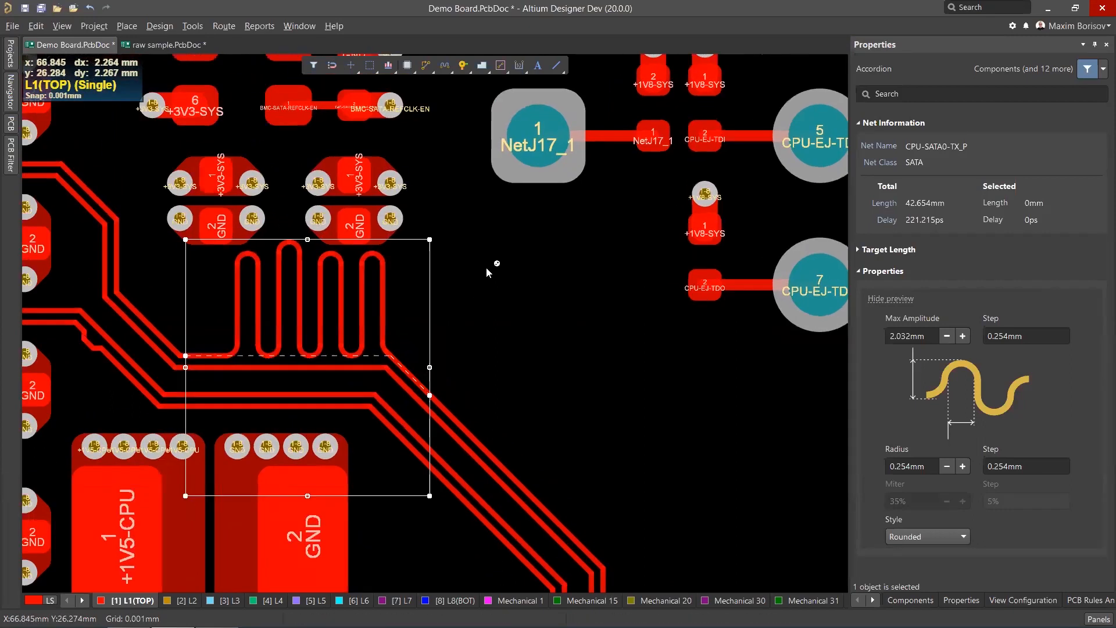
ctrl+scroll(488, 272, down, 1)
mouse_move(324, 266)
mouse_down()
mouse_move(378, 273)
mouse_move(417, 257)
mouse_move(415, 182)
mouse_up()
Move the accordion back onto the vertical segment of the track.
scroll(548, 271, down, 3)
ctrl+scroll(549, 271, down, 5)
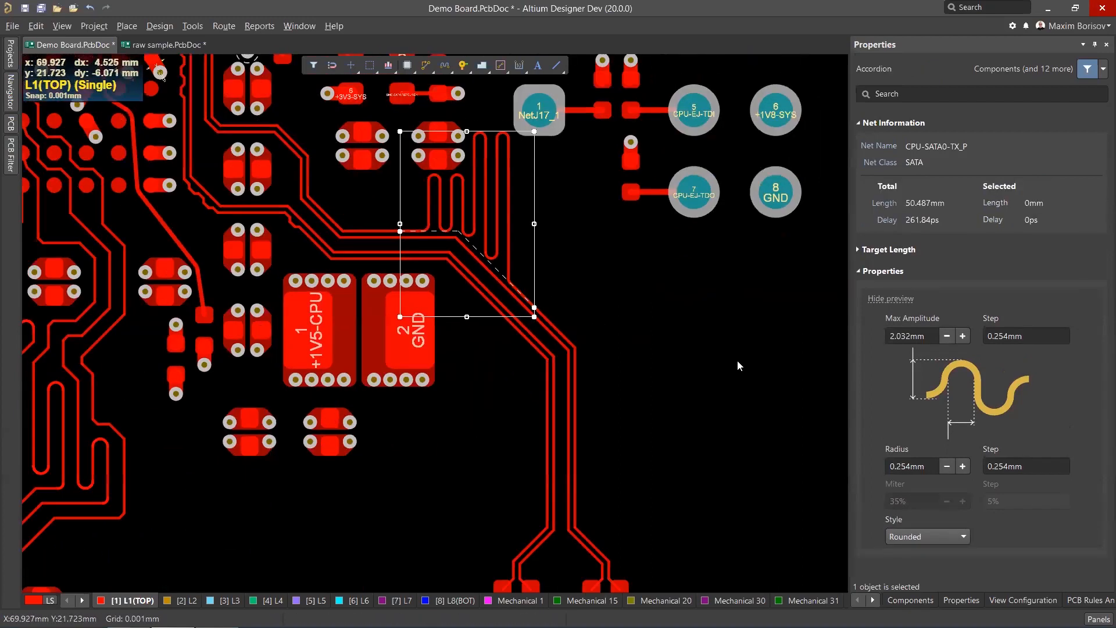
ctrl+scroll(740, 366, up, 3)
mouse_move(395, 169)
mouse_down()
mouse_move(503, 269)
mouse_move(559, 381)
mouse_move(547, 409)
mouse_up()
Delete the accordion from the CPU-SATA0-TX_P track.
scroll(651, 377, down, 2)
scroll(643, 358, down, 1)
ctrl+scroll(635, 327, down, 4)
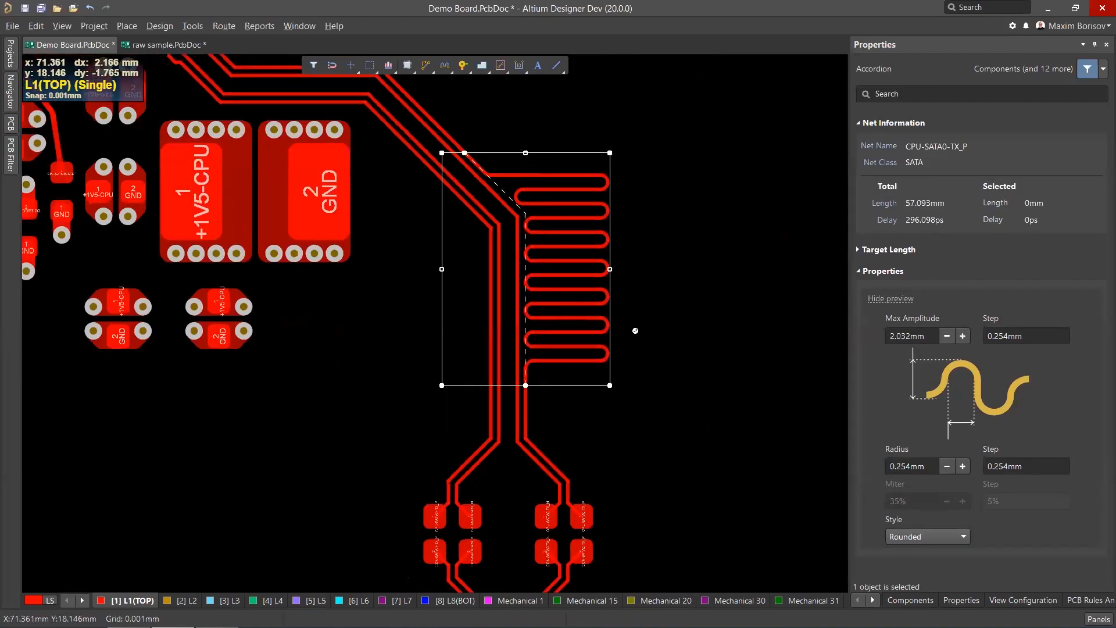
ctrl+scroll(682, 284, up, 1)
ctrl+scroll(629, 274, up, 4)
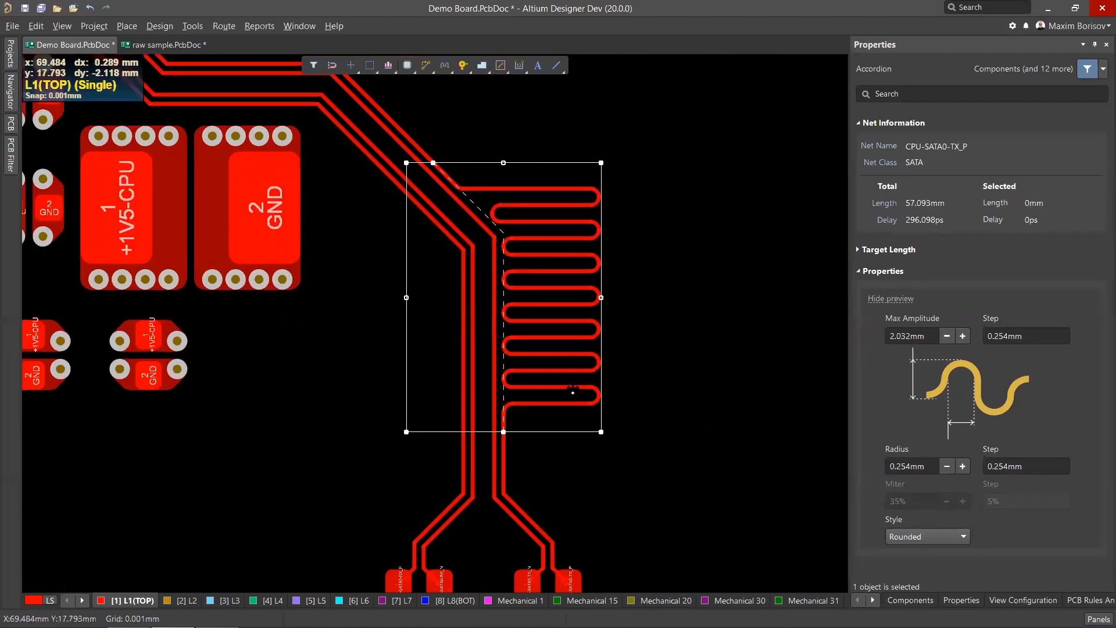
ctrl+scroll(607, 321, down, 2)
drag(560, 316, 300, 310)
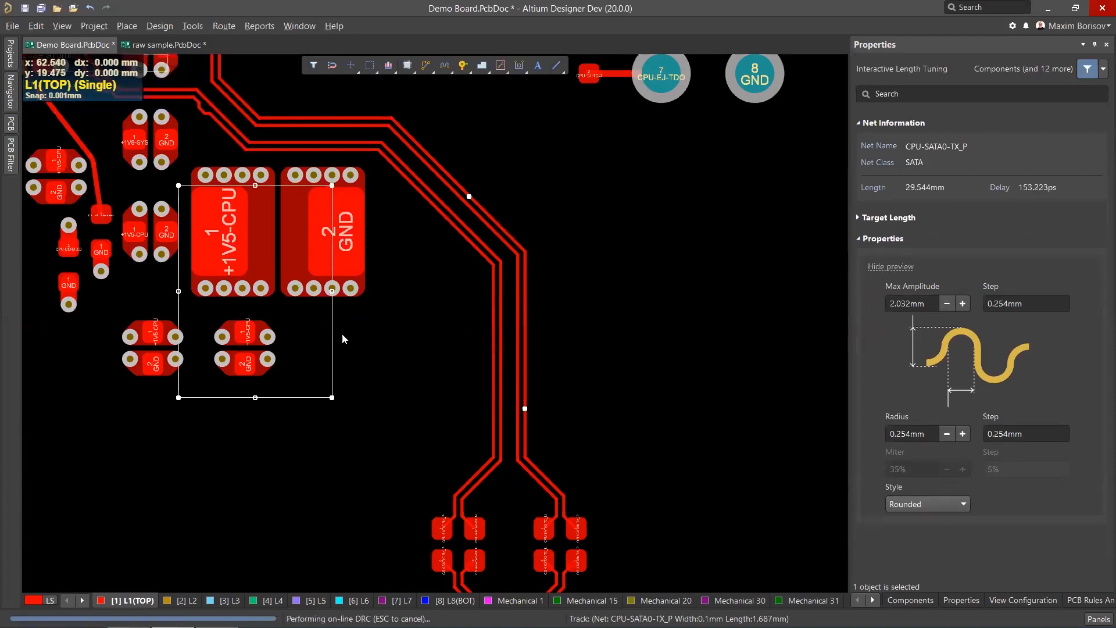
click(733, 312)
key(ctrl+z)
key(ctrl+y)
key(Delete)
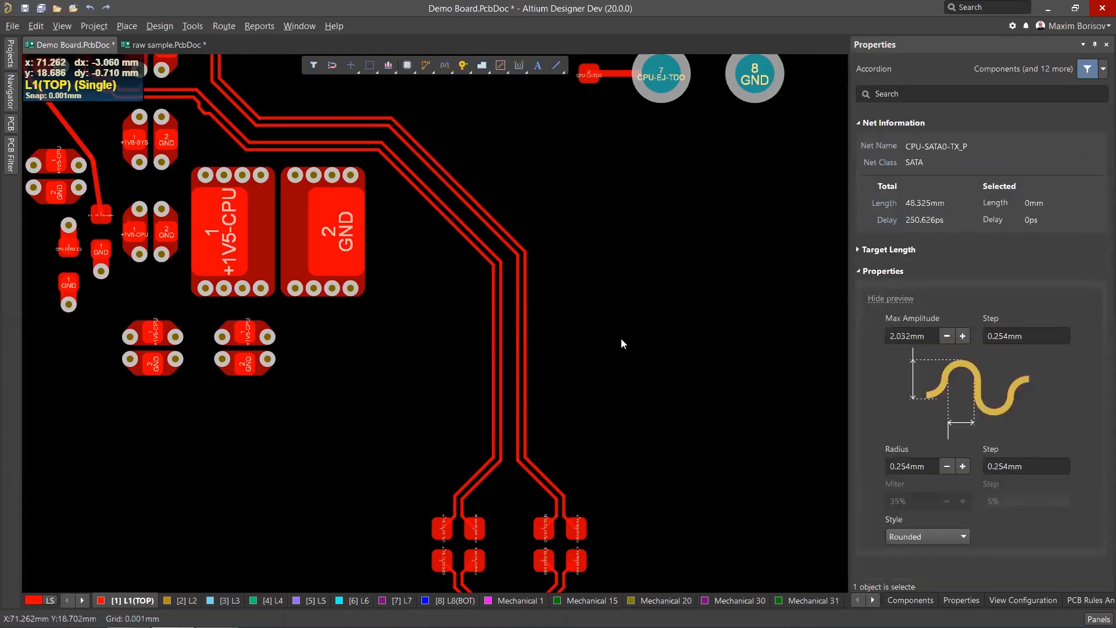
Start Interactive Diff Pair Length Tuning on the CPU-SATA0-TX pair's vertical section.
ctrl+scroll(620, 343, up, 1)
right_click(451, 71)
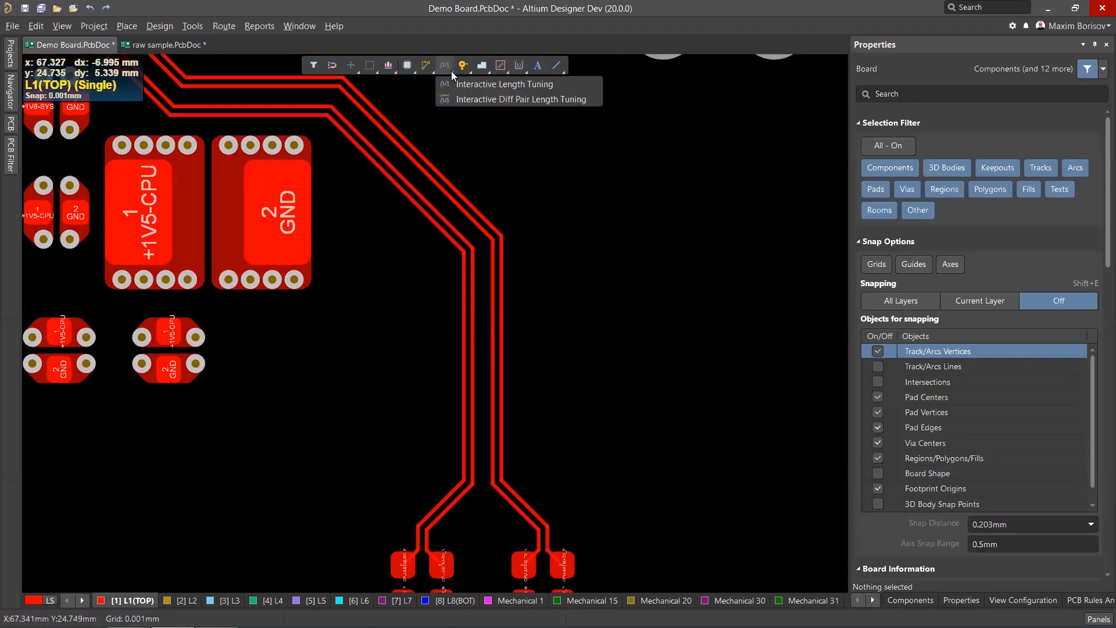
click(472, 98)
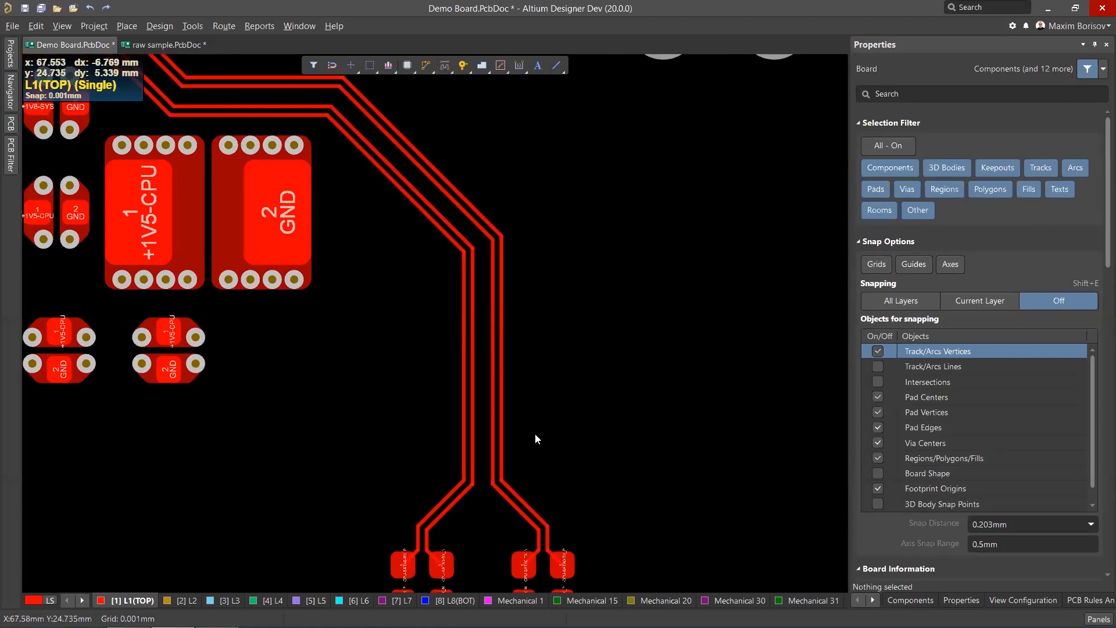
click(500, 460)
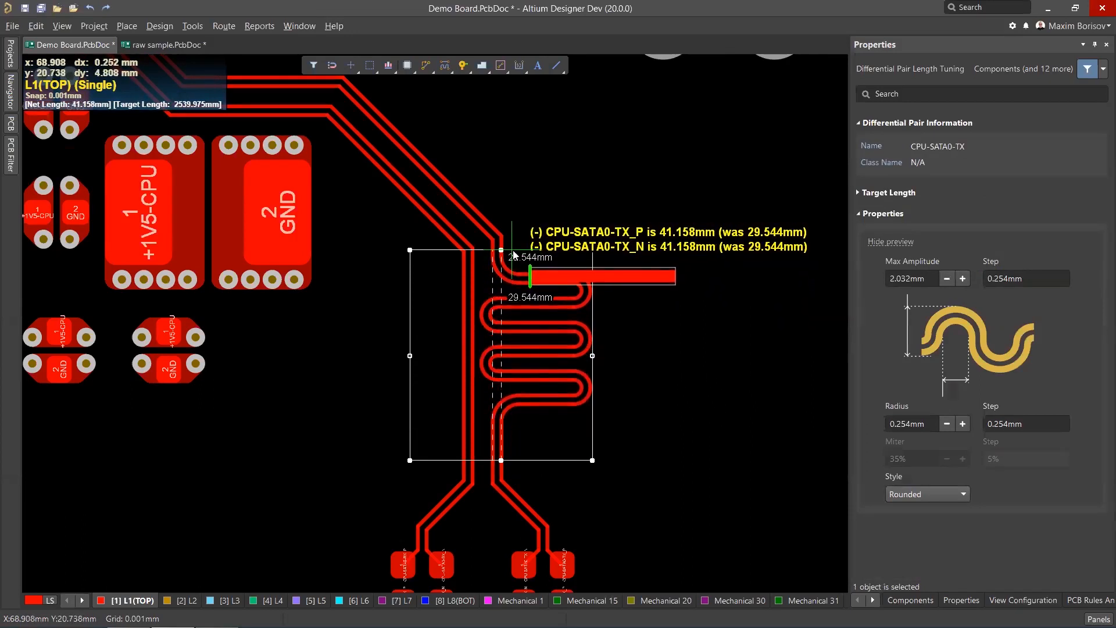
Cycle the diff pair tuning style to Mitered Arcs and place the accordion on the pair's vertical section.
key(space)
key(space)
key(space)
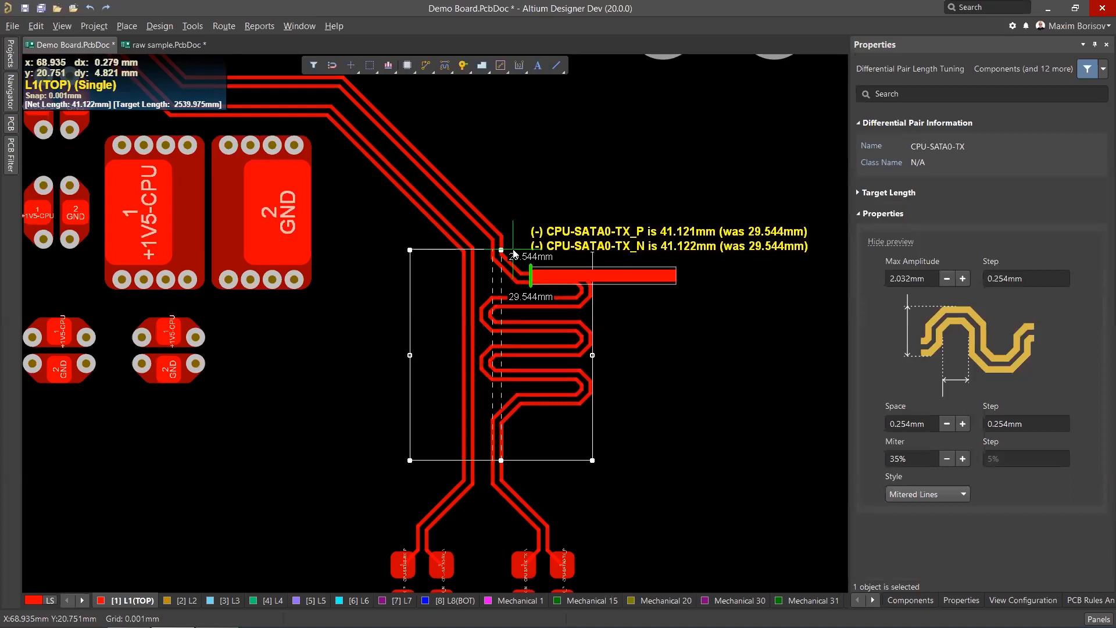
key(space)
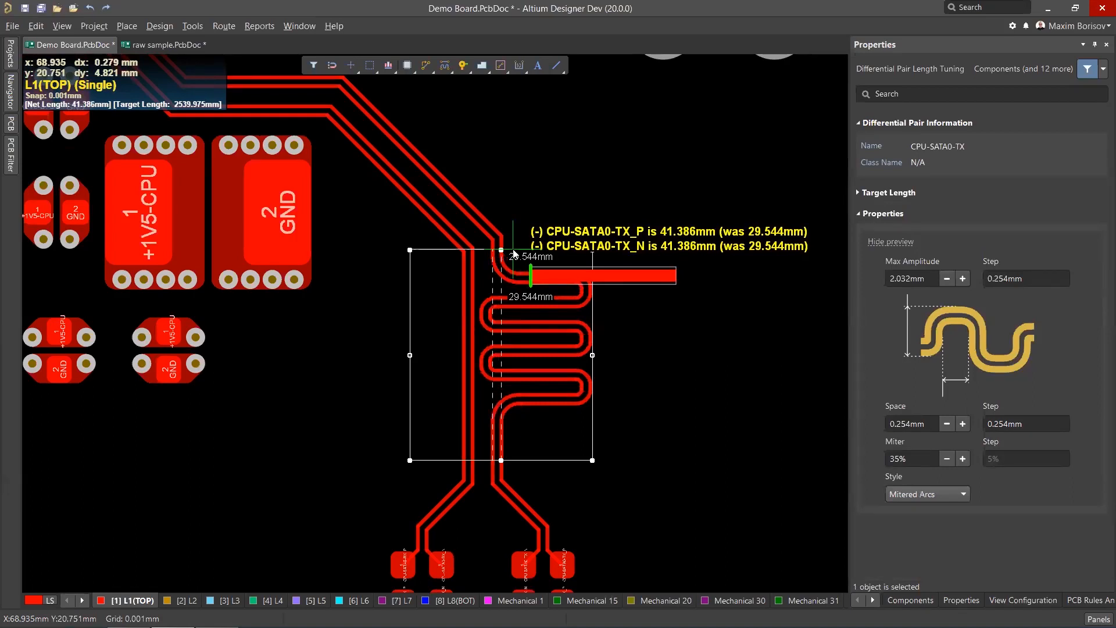
click(510, 255)
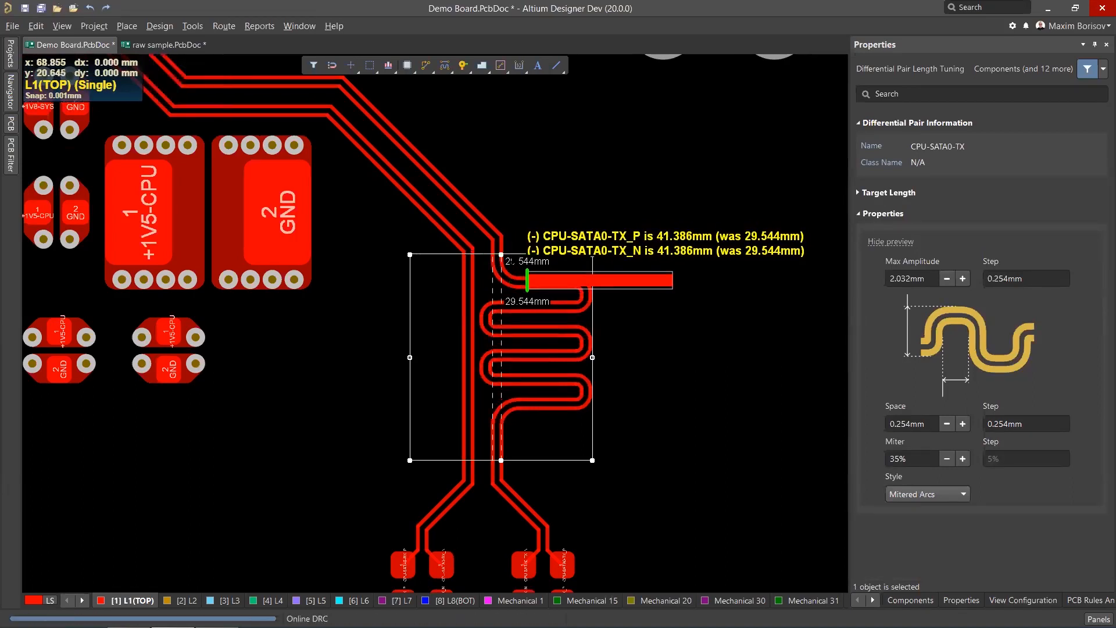
Move the diff pair accordion up onto the bend where the pair turns diagonal.
scroll(523, 311, up, 2)
mouse_move(534, 466)
mouse_down()
mouse_move(511, 401)
mouse_move(517, 360)
mouse_up()
scroll(552, 442, up, 1)
scroll(403, 404, down, 1)
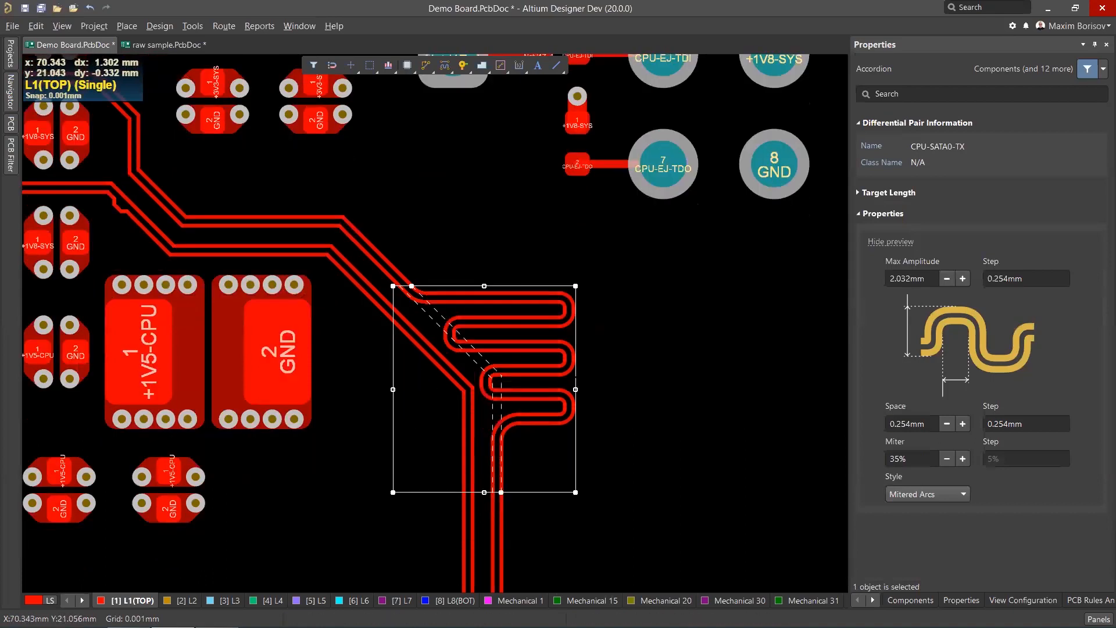
Zoom in to inspect the mitered-arc meanders of the accordion at the bend.
ctrl+scroll(407, 407, up, 3)
scroll(473, 447, up, 2)
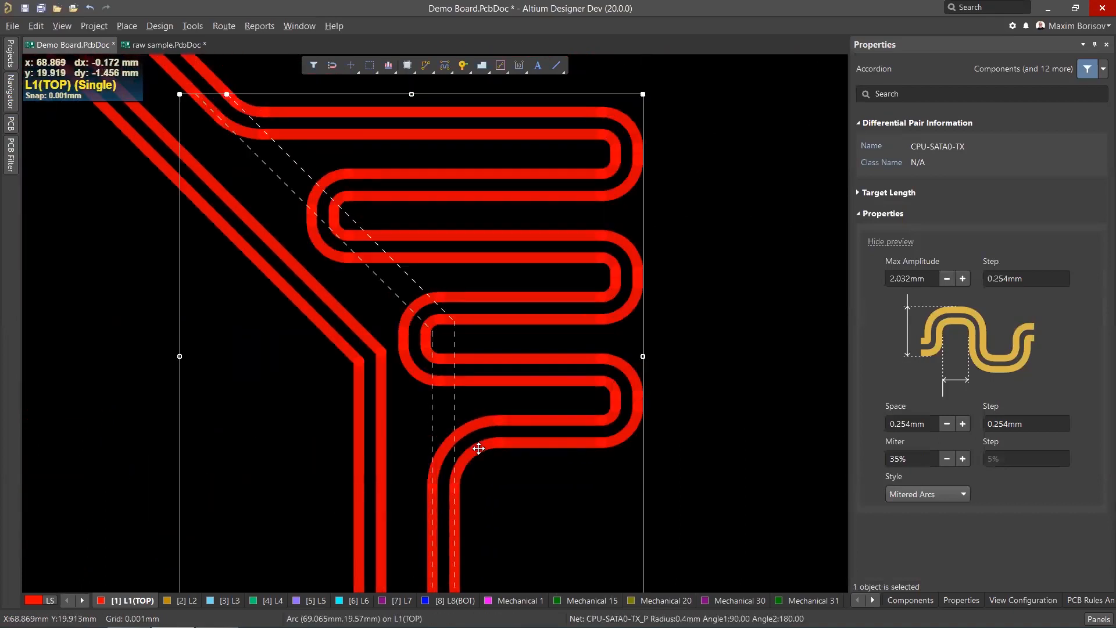
ctrl+scroll(528, 430, down, 3)
ctrl+scroll(329, 250, up, 3)
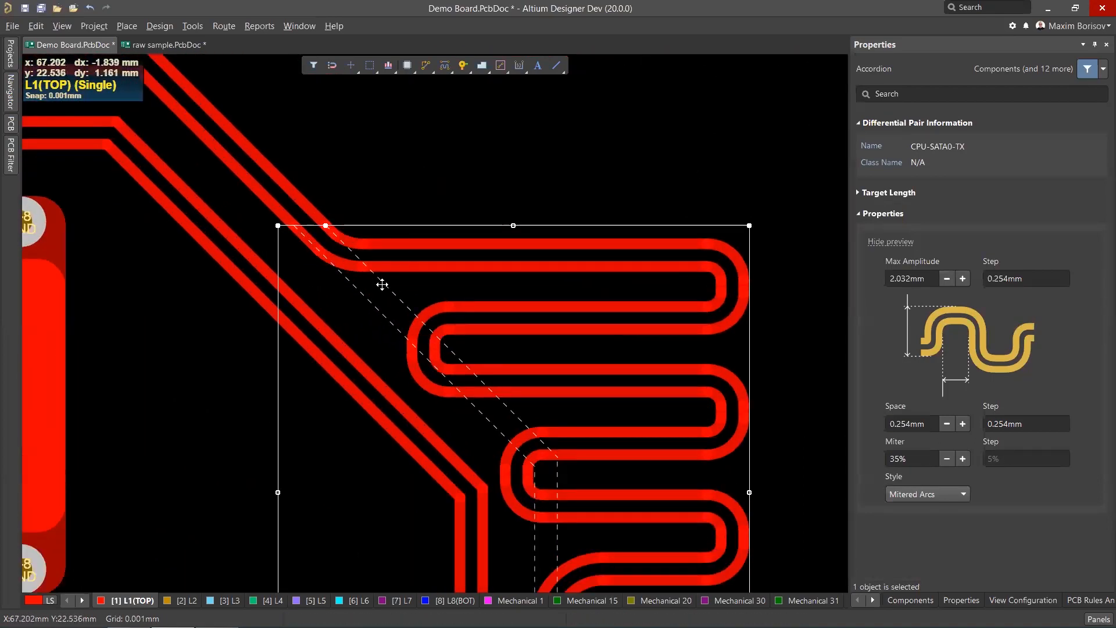
ctrl+scroll(395, 276, down, 3)
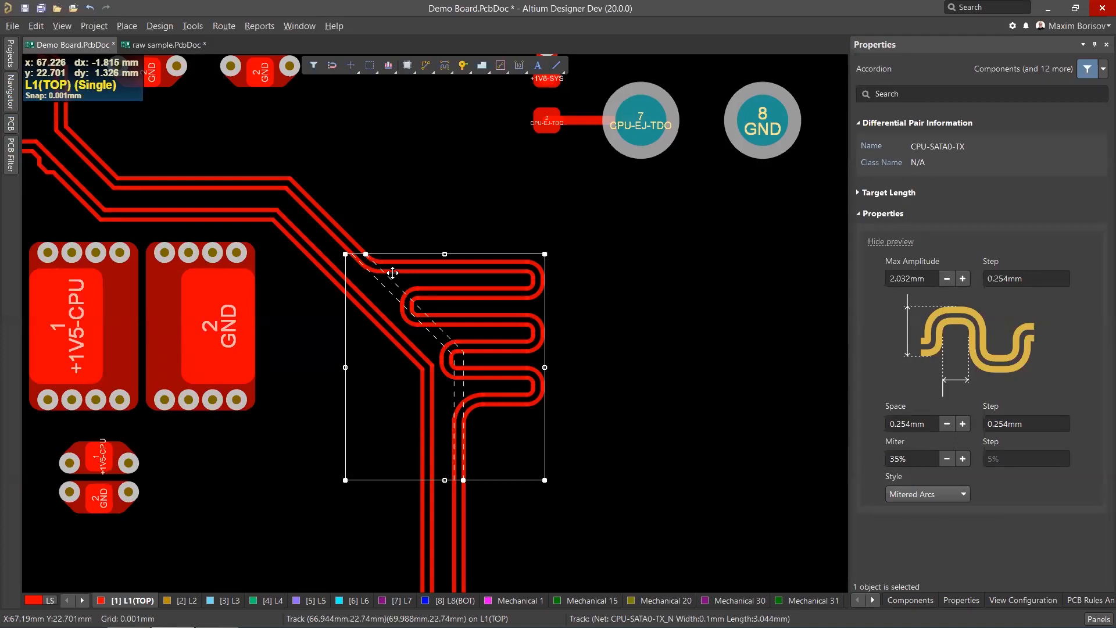
scroll(408, 282, up, 1)
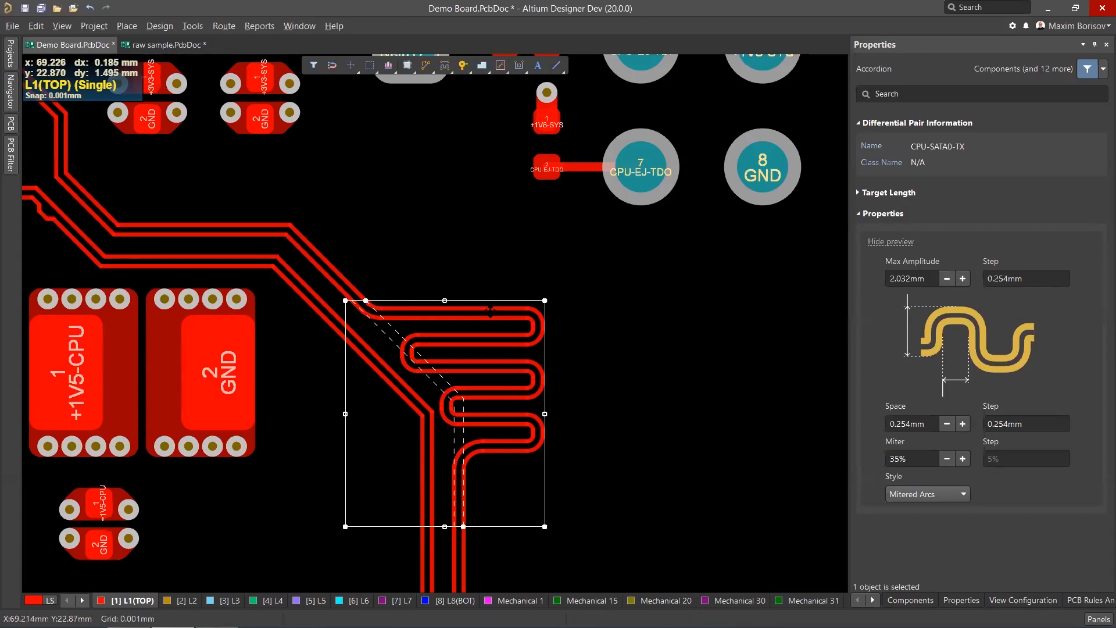
ctrl+scroll(603, 344, down, 3)
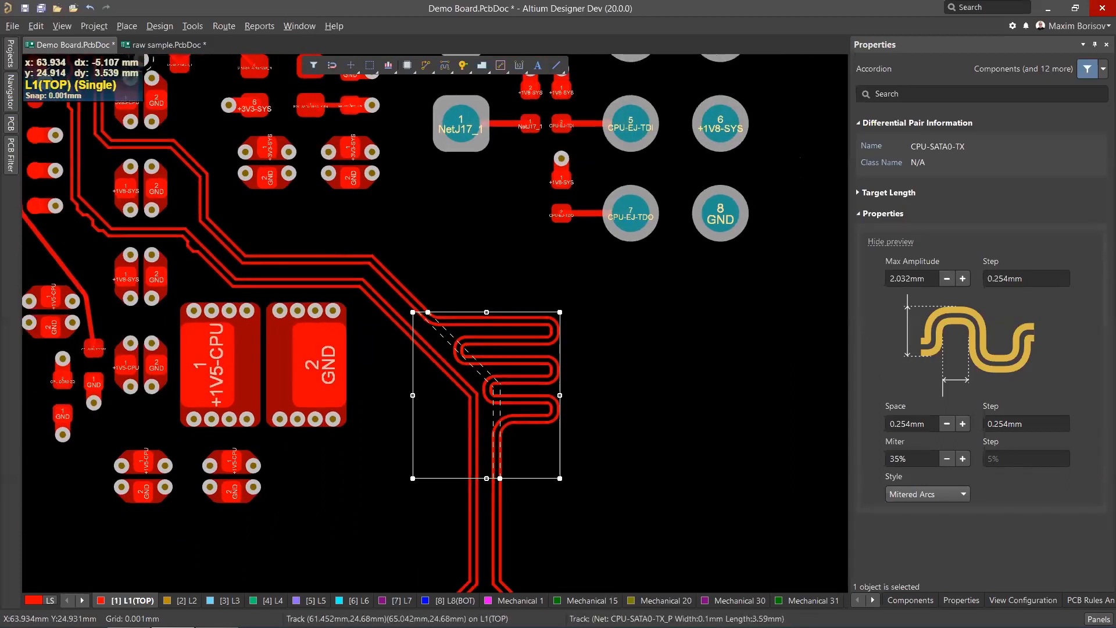
Move the diff pair accordion onto the upper diagonal section of the CPU-SATA0-TX pair.
ctrl+scroll(317, 224, up, 1)
drag(488, 359, 330, 234)
ctrl+scroll(316, 183, up, 3)
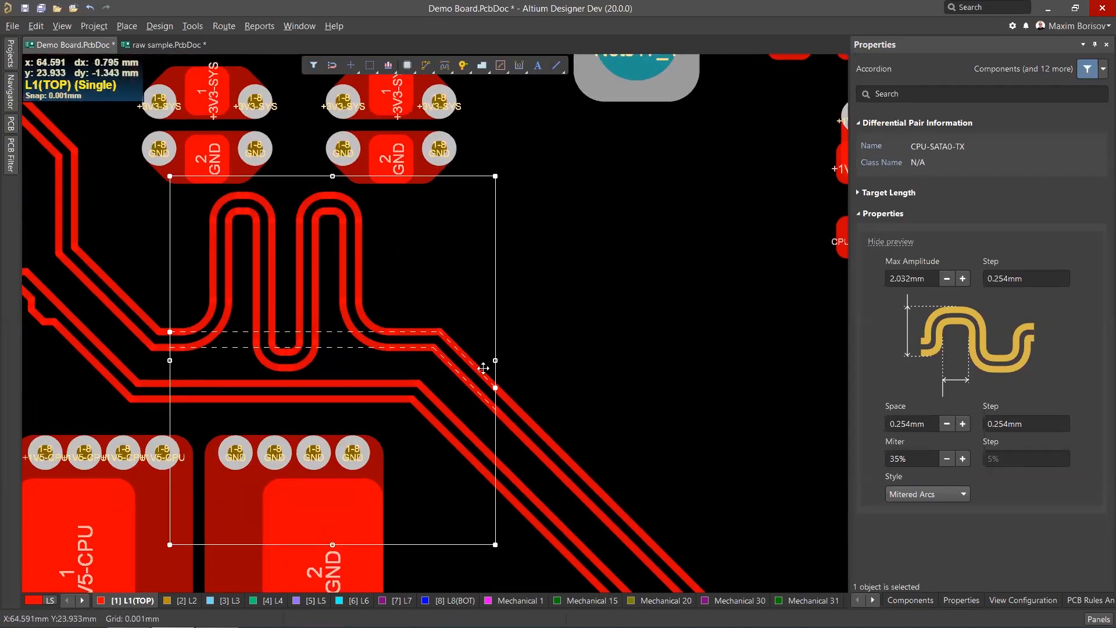
ctrl+scroll(410, 270, down, 3)
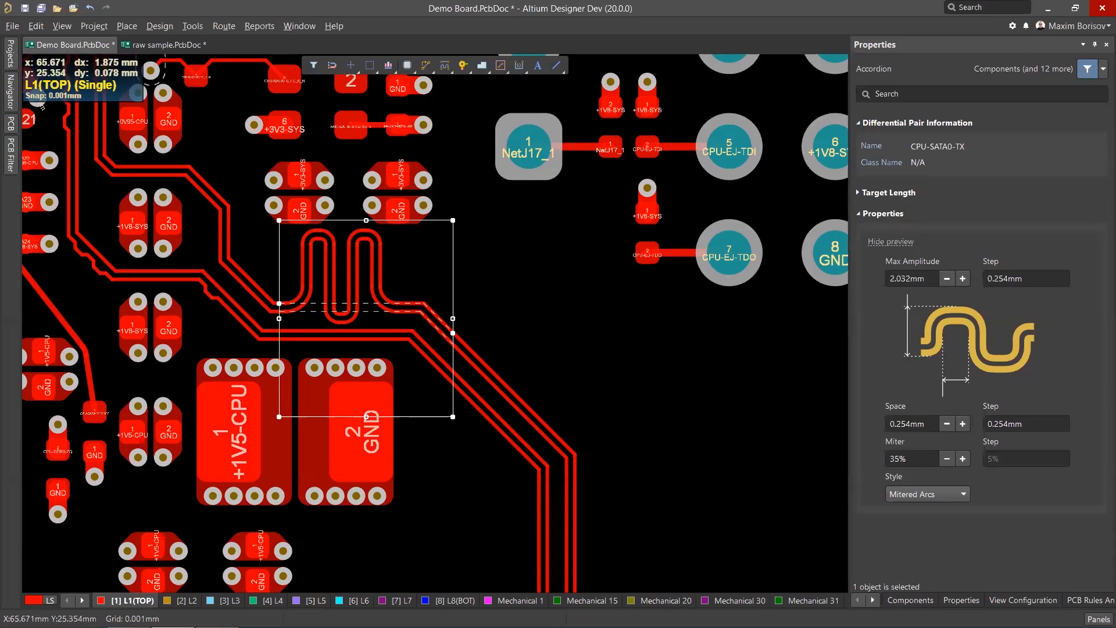
Deselect the accordion and switch the active layer to L8(BOT).
ctrl+scroll(450, 275, down, 3)
right_drag(594, 419, 594, 280)
click(594, 280)
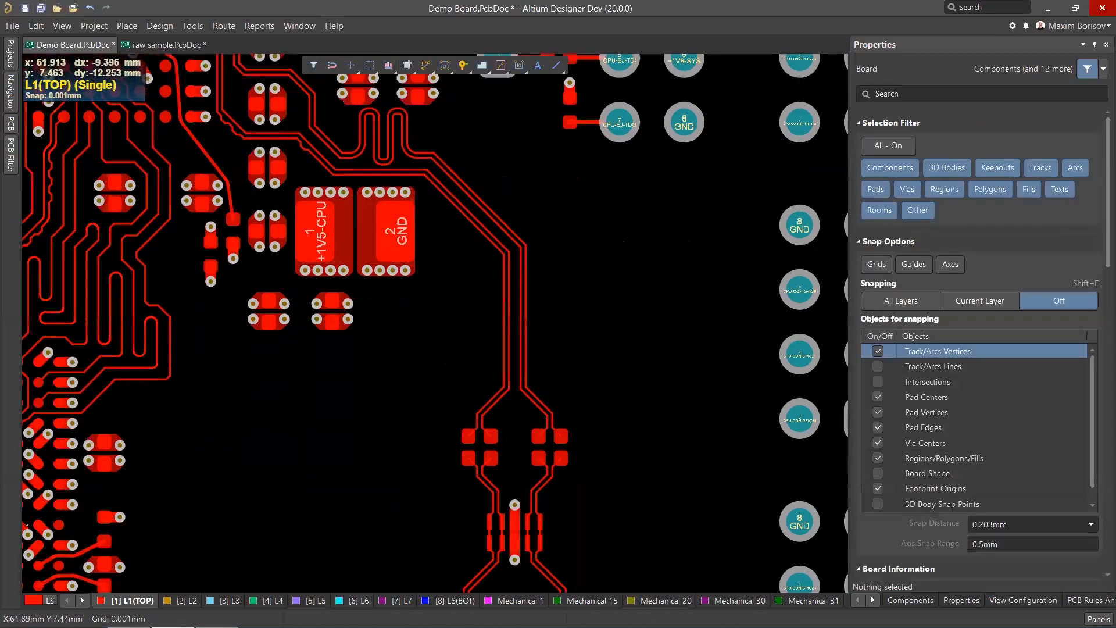
click(451, 600)
ctrl+scroll(402, 380, down, 3)
ctrl+scroll(401, 390, up, 5)
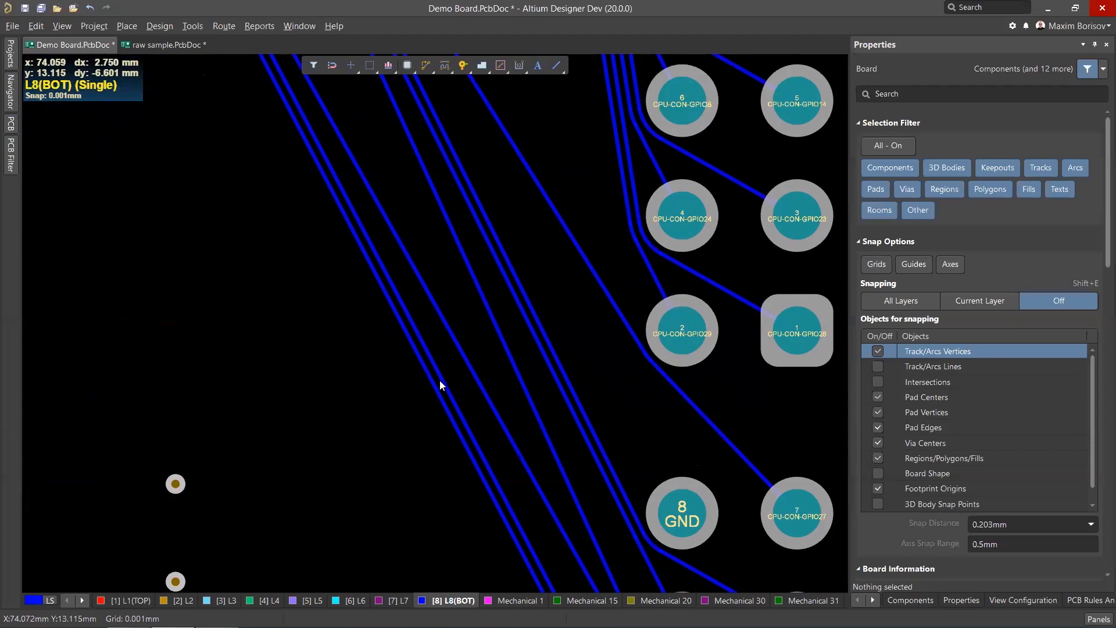
Select the bottom-layer tracks running past the connector pads and delete them.
click(440, 377)
shift+click(465, 361)
shift+click(500, 340)
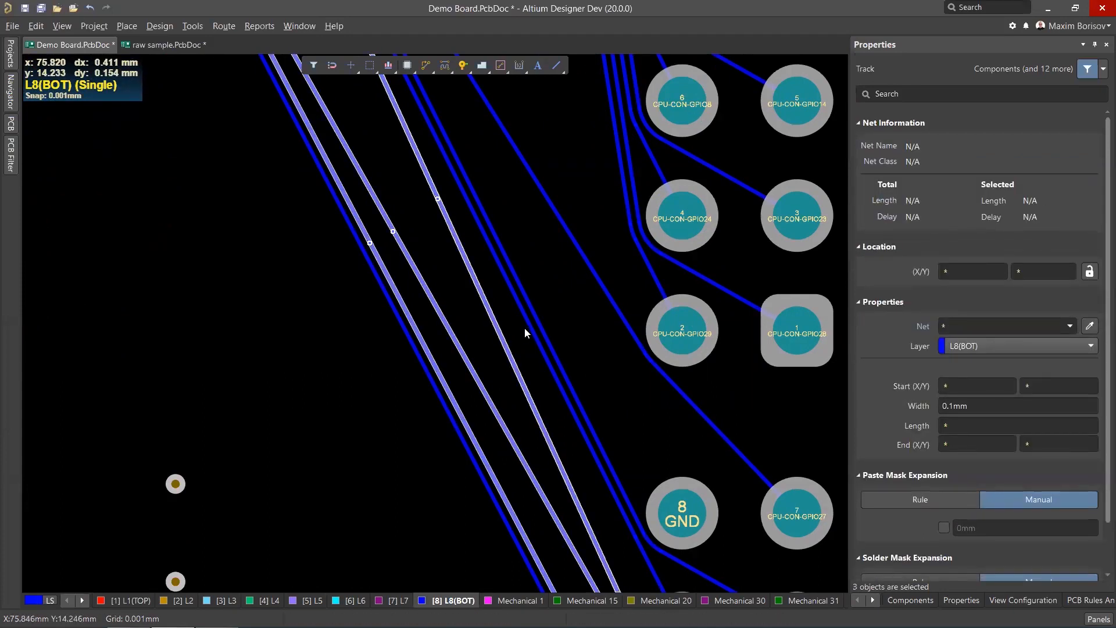
shift+drag(593, 202, 501, 286)
ctrl+scroll(536, 274, down, 3)
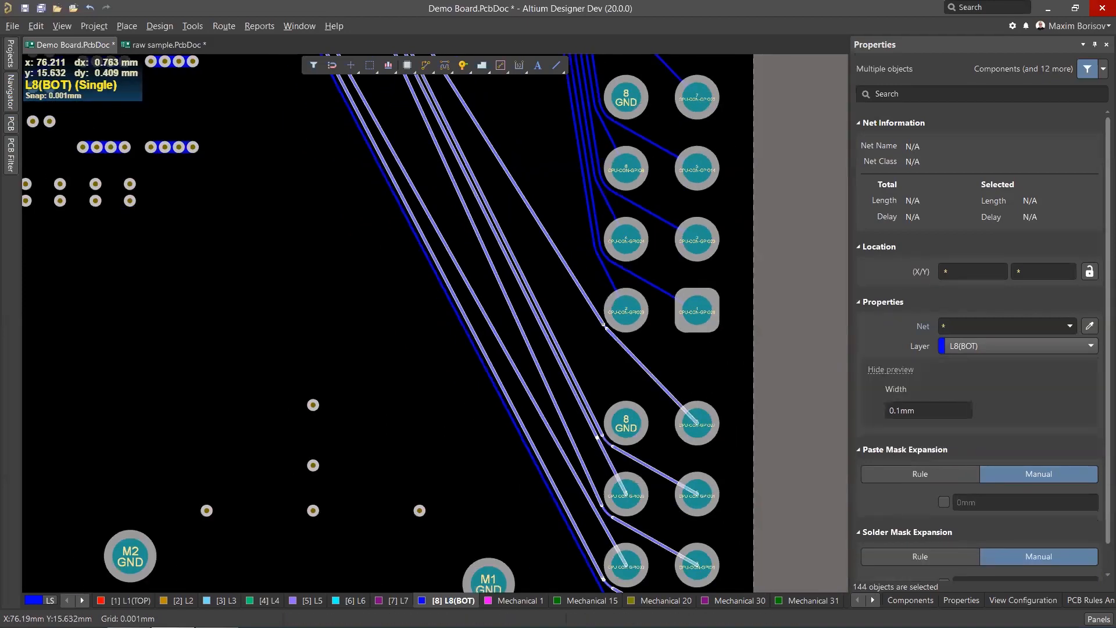
ctrl+scroll(534, 271, down, 1)
key(Delete)
Hide all connection lines on the board.
scroll(517, 268, up, 2)
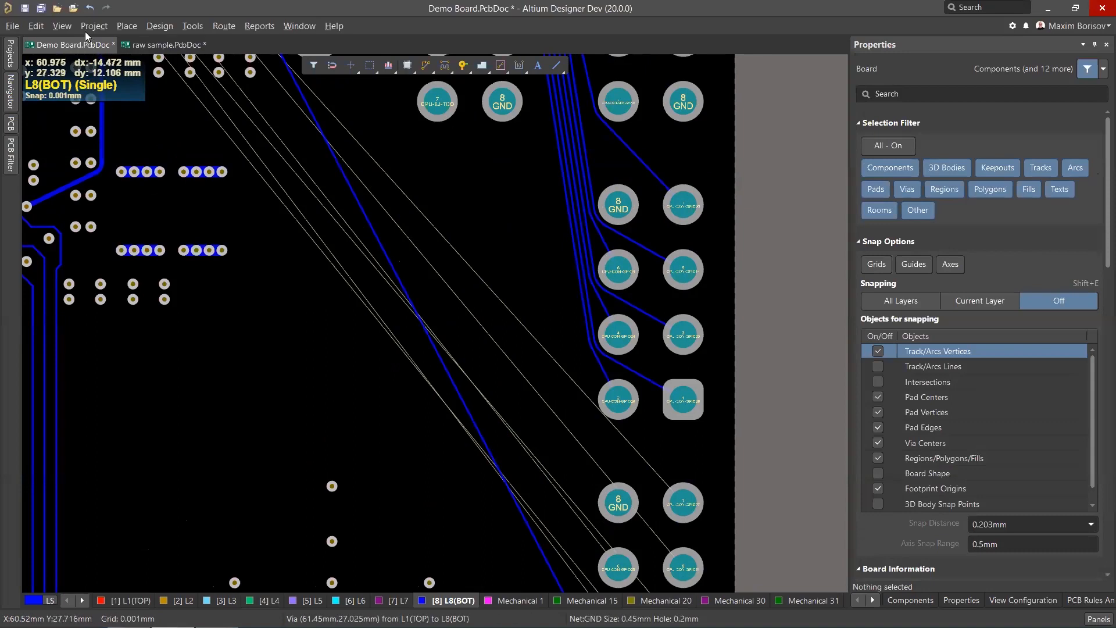
click(61, 25)
mouse_move(168, 417)
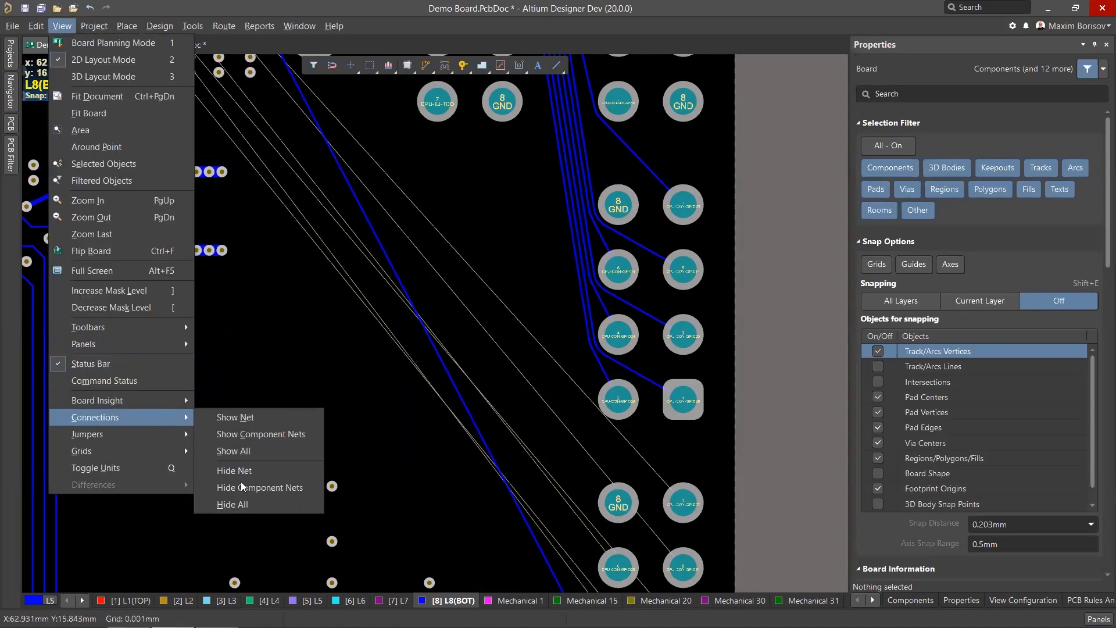
click(242, 504)
Run Interactive Length Tuning on the CPU-CON-GPIO25 track and place a long accordion along its diagonal segment.
click(445, 65)
click(454, 86)
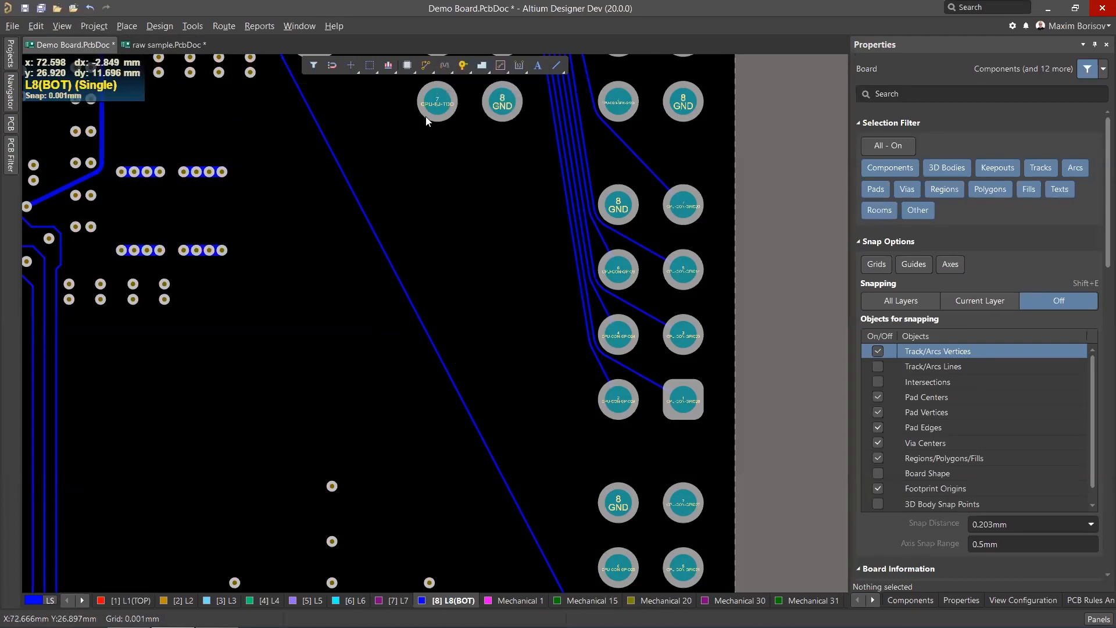
click(357, 200)
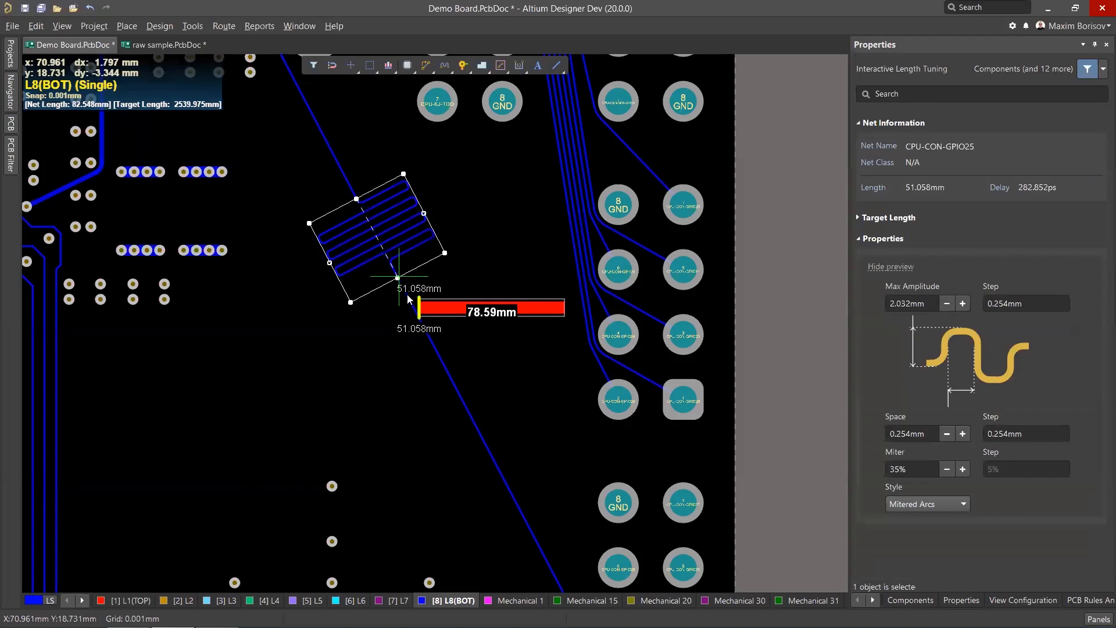
click(467, 425)
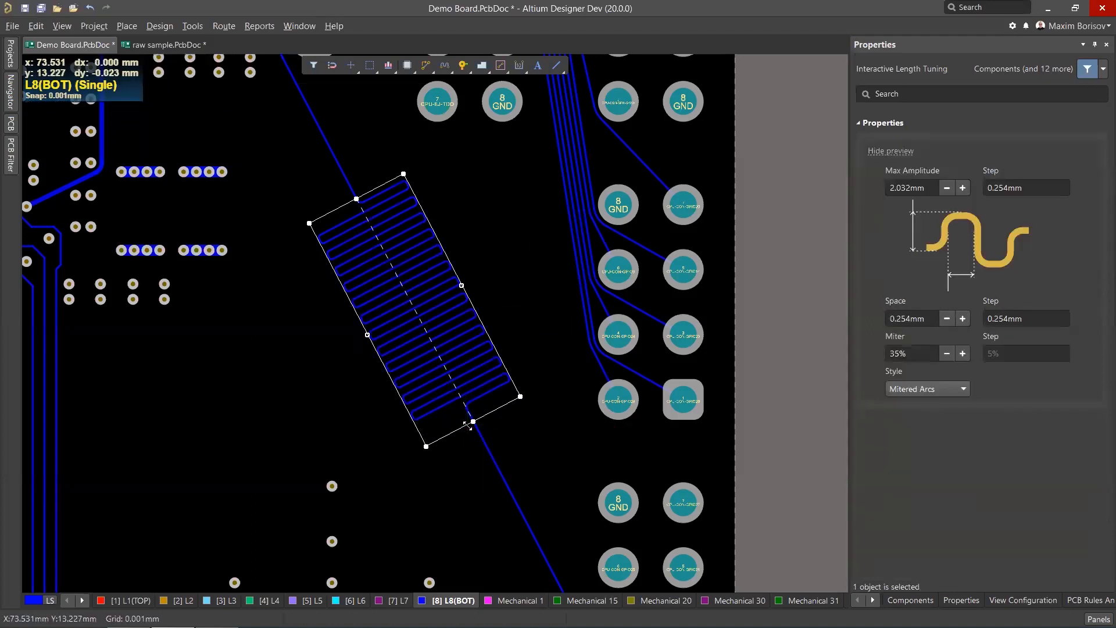
right_click(469, 426)
click(535, 449)
Select a CPU-CON-GPIO25 track segment and extend the selection to the whole connected route to review it.
scroll(535, 449, down, 2)
scroll(505, 320, up, 5)
ctrl+scroll(498, 331, down, 2)
ctrl+scroll(342, 226, up, 6)
click(355, 274)
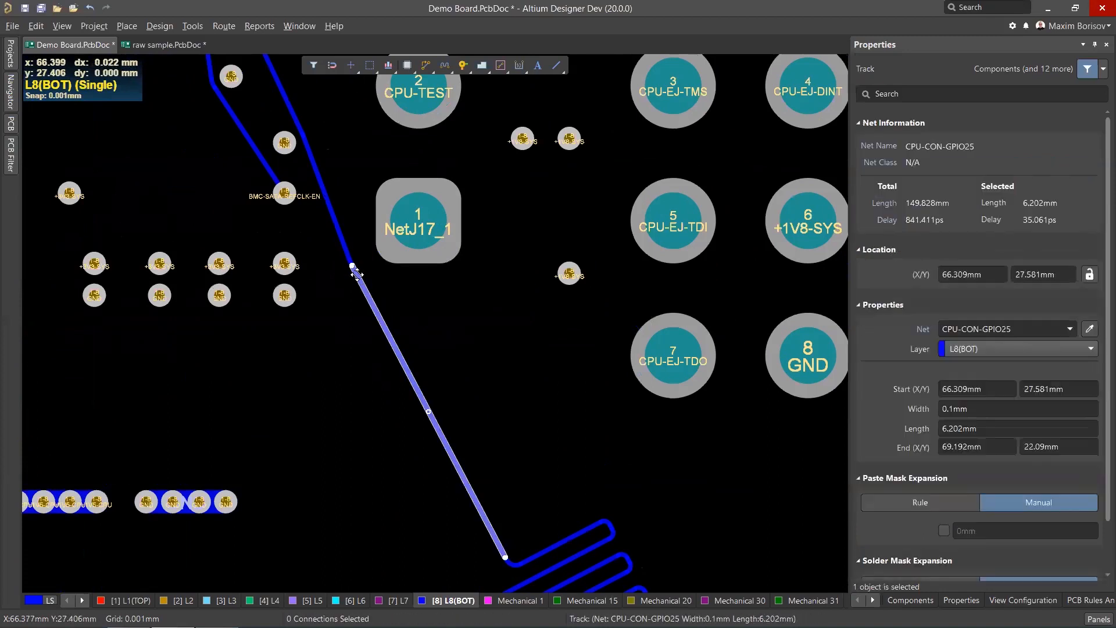
key(Tab)
ctrl+scroll(411, 322, down, 5)
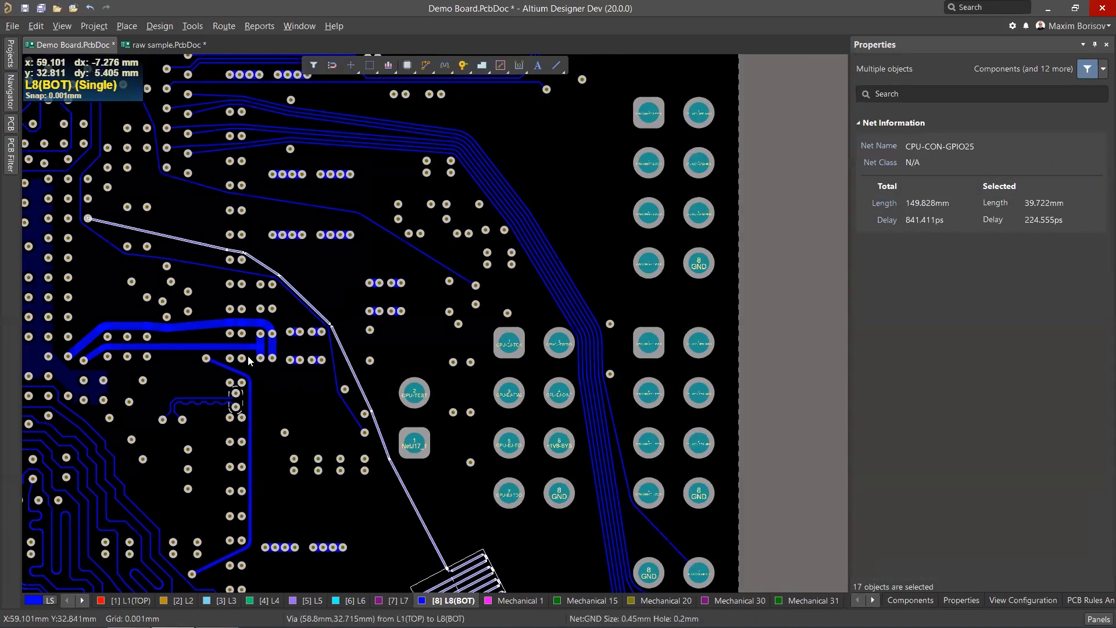
scroll(397, 368, down, 3)
click(399, 368)
Select the accordion, move it and stretch it with its handle to add more meanders.
scroll(557, 409, down, 2)
ctrl+scroll(558, 411, up, 2)
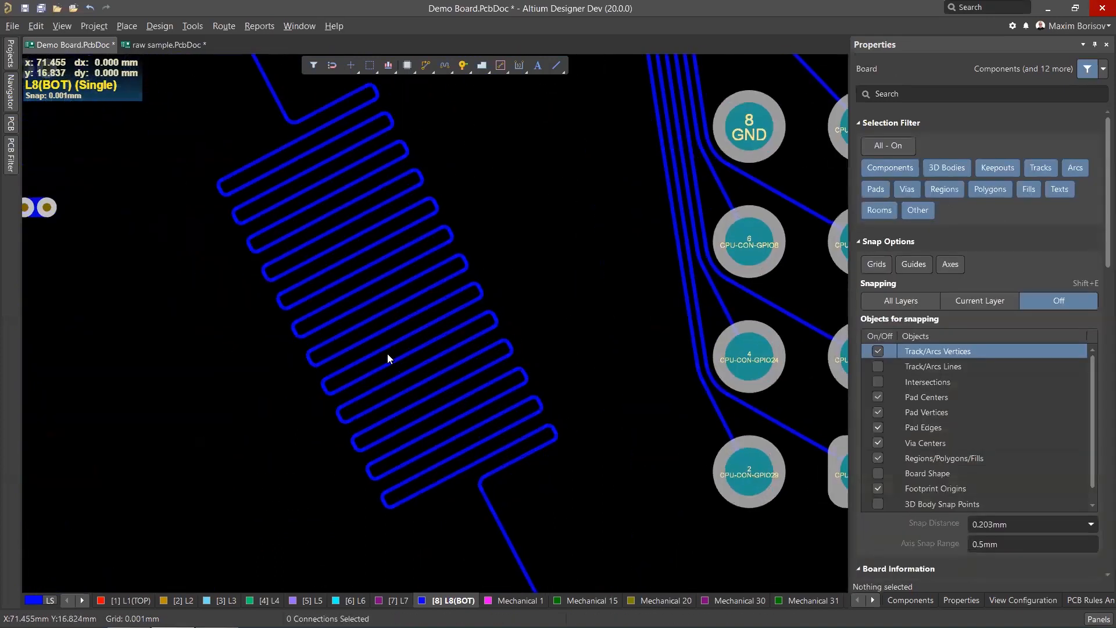
click(386, 355)
ctrl+scroll(362, 259, down, 1)
drag(354, 266, 410, 341)
click(378, 374)
drag(260, 394, 228, 422)
scroll(231, 427, down, 2)
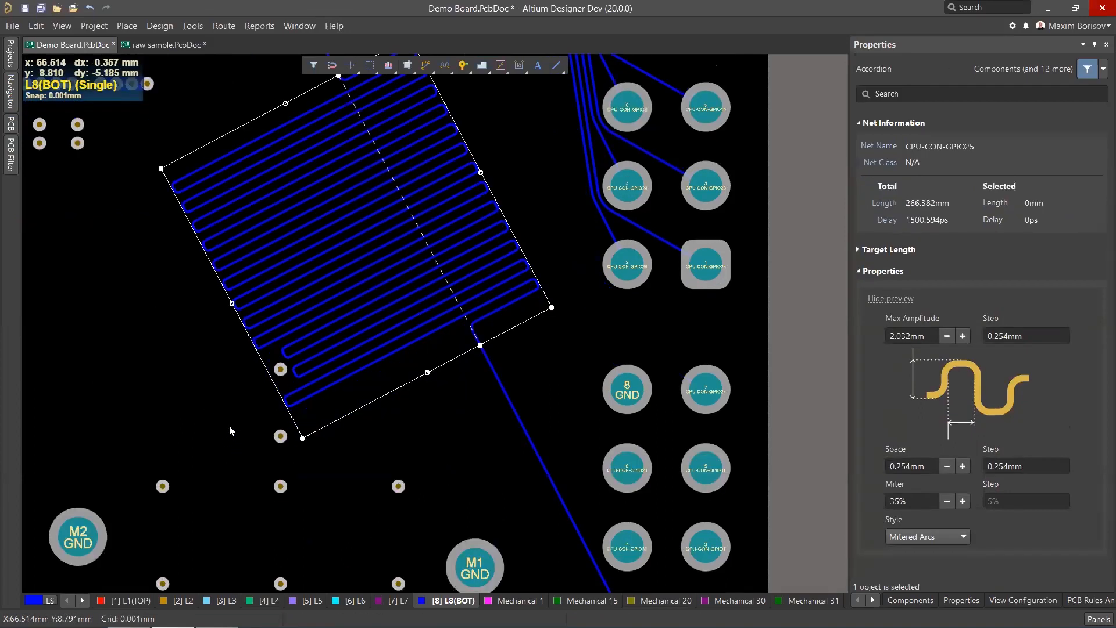
Delete the accordion from the CPU-CON-GPIO25 track.
ctrl+scroll(242, 407, up, 4)
ctrl+scroll(316, 325, down, 2)
ctrl+scroll(316, 325, down, 3)
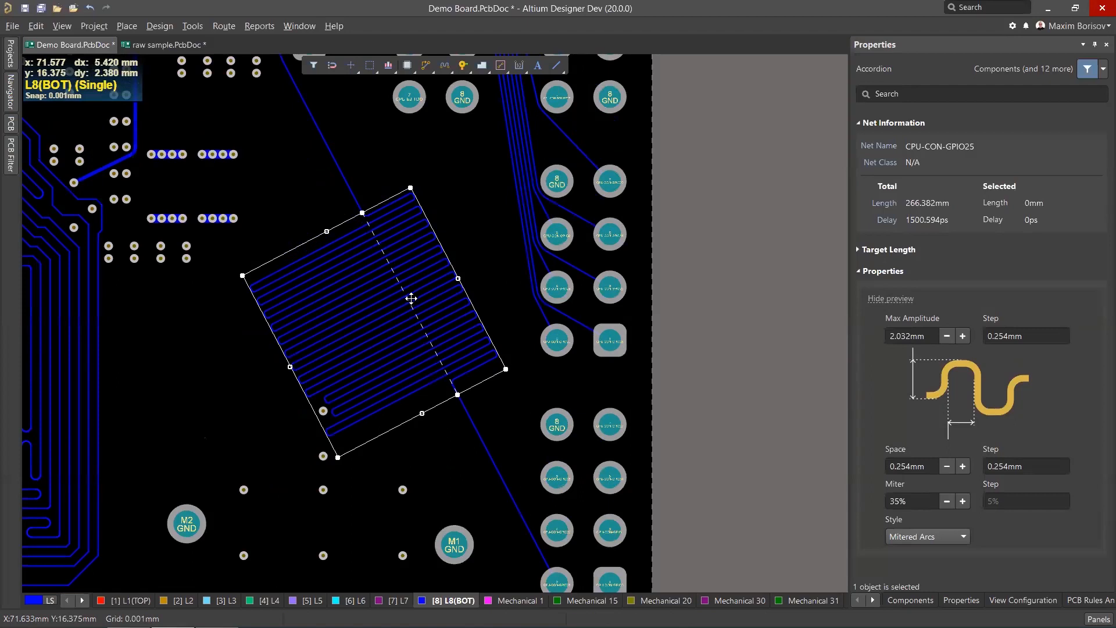
scroll(411, 298, up, 1)
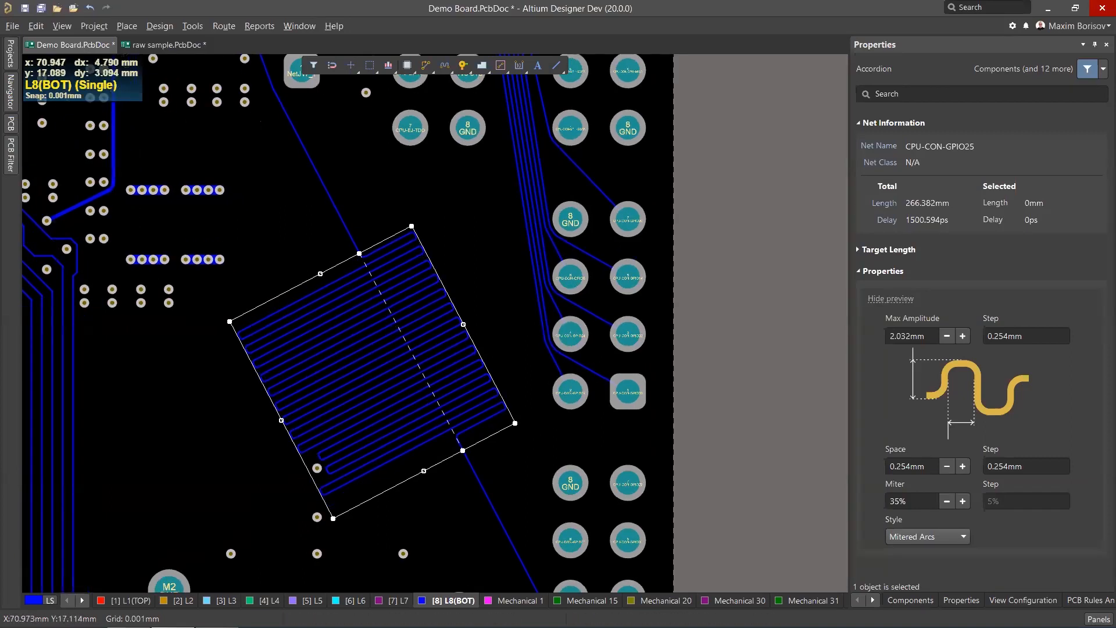
ctrl+scroll(366, 349, up, 3)
ctrl+scroll(366, 349, down, 2)
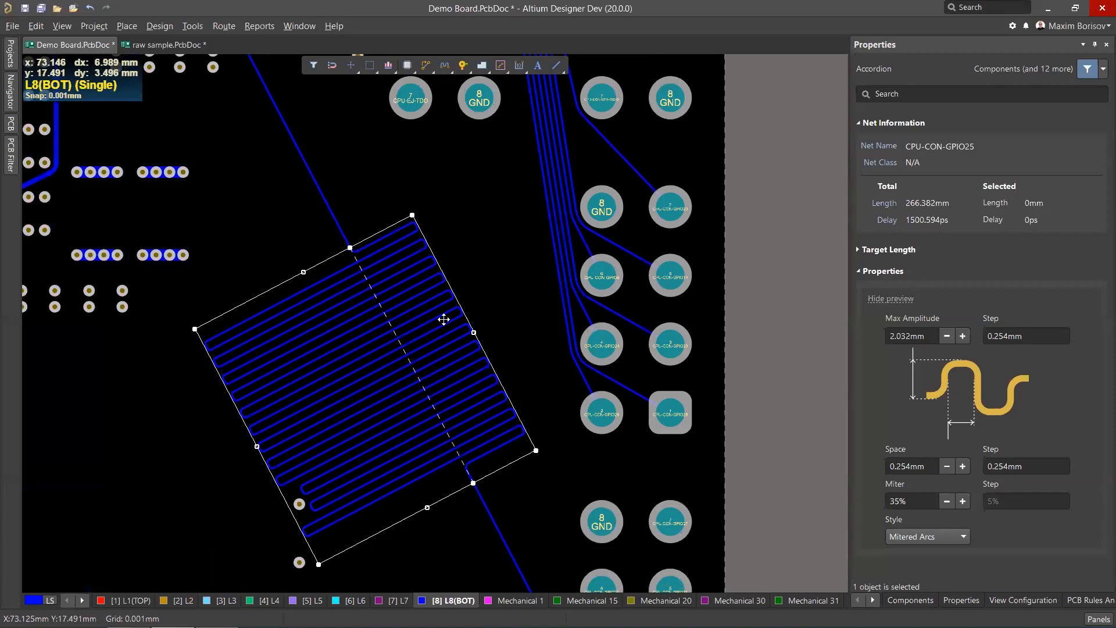
key(Delete)
ctrl+scroll(477, 290, down, 3)
ctrl+scroll(410, 233, up, 1)
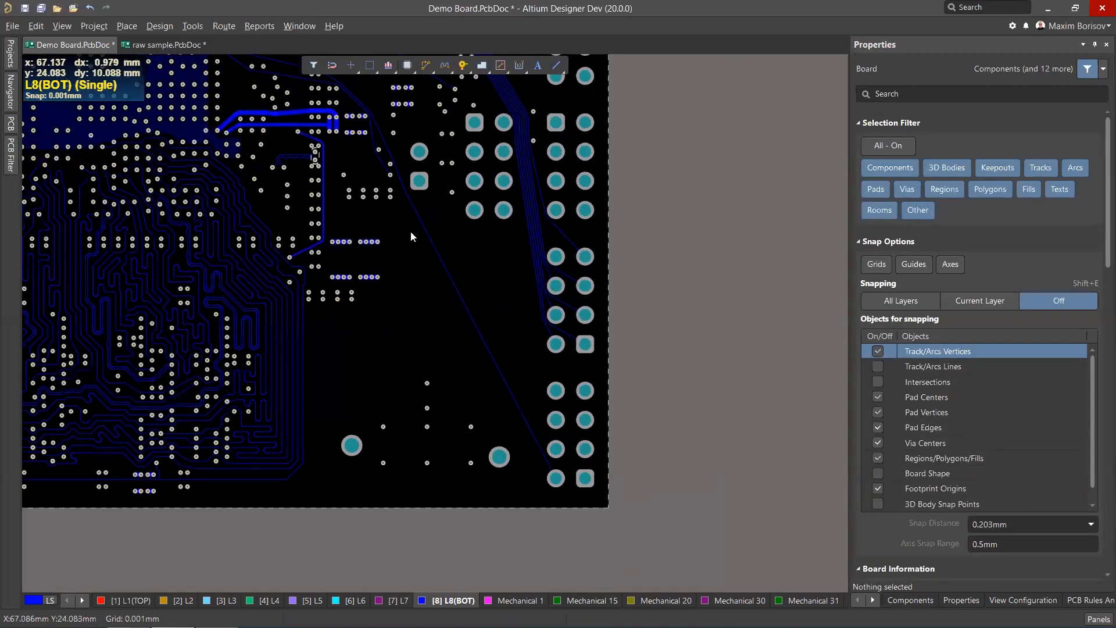
ctrl+scroll(378, 253, up, 2)
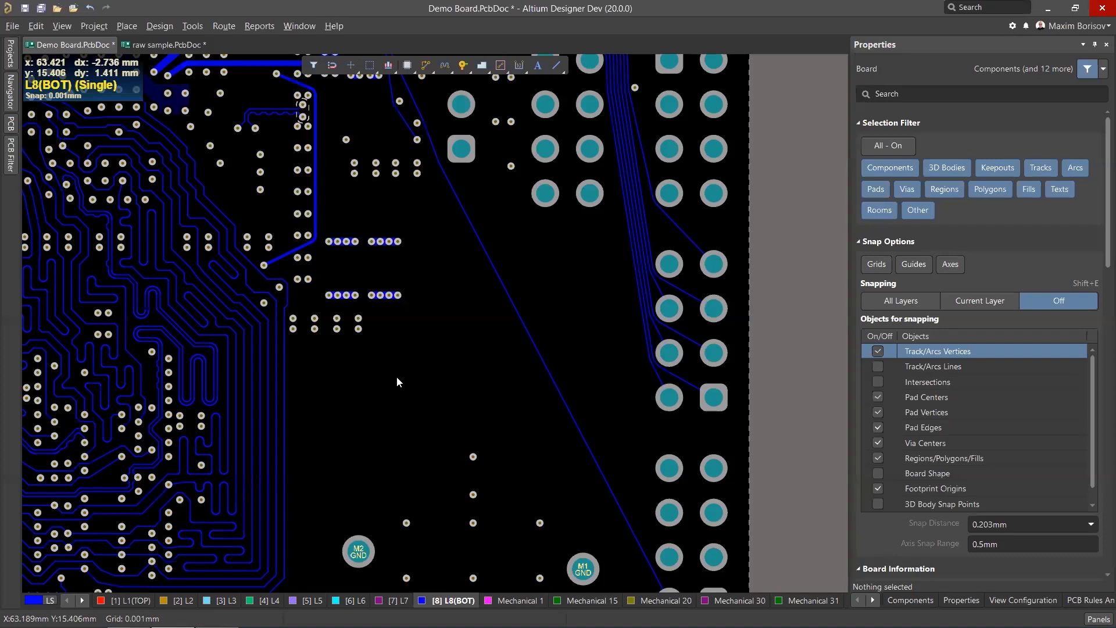
scroll(396, 381, up, 1)
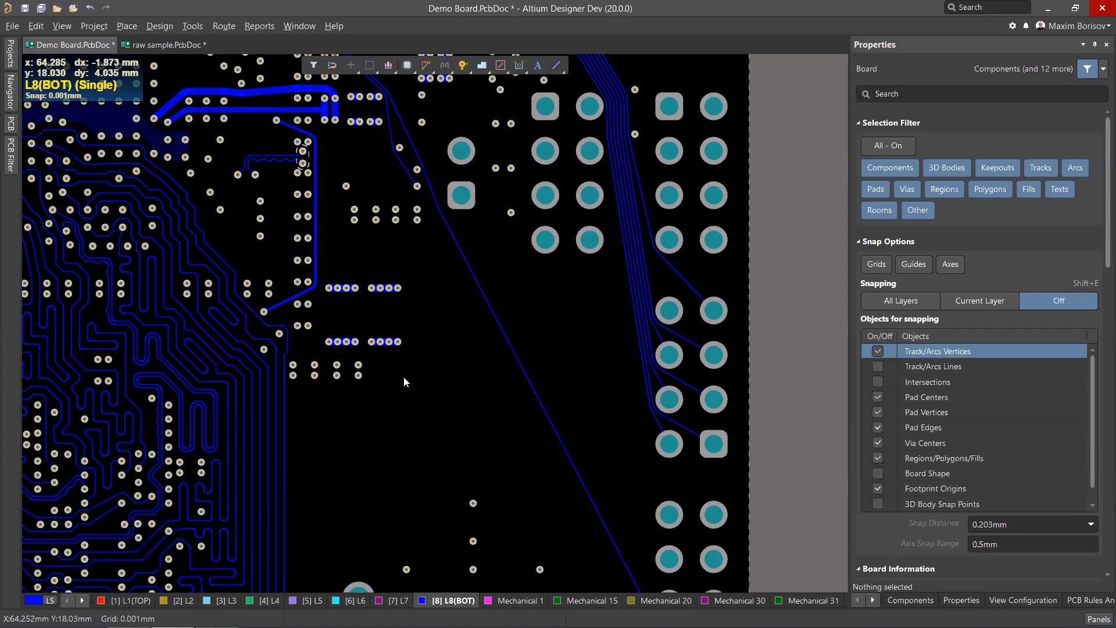
scroll(405, 379, down, 3)
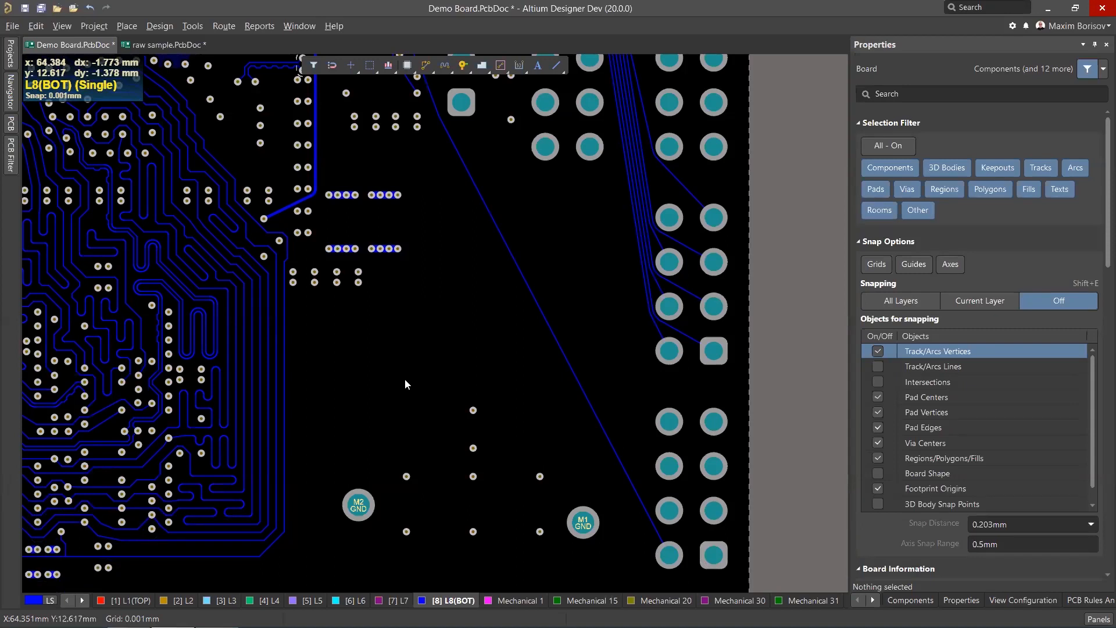
scroll(419, 382, up, 2)
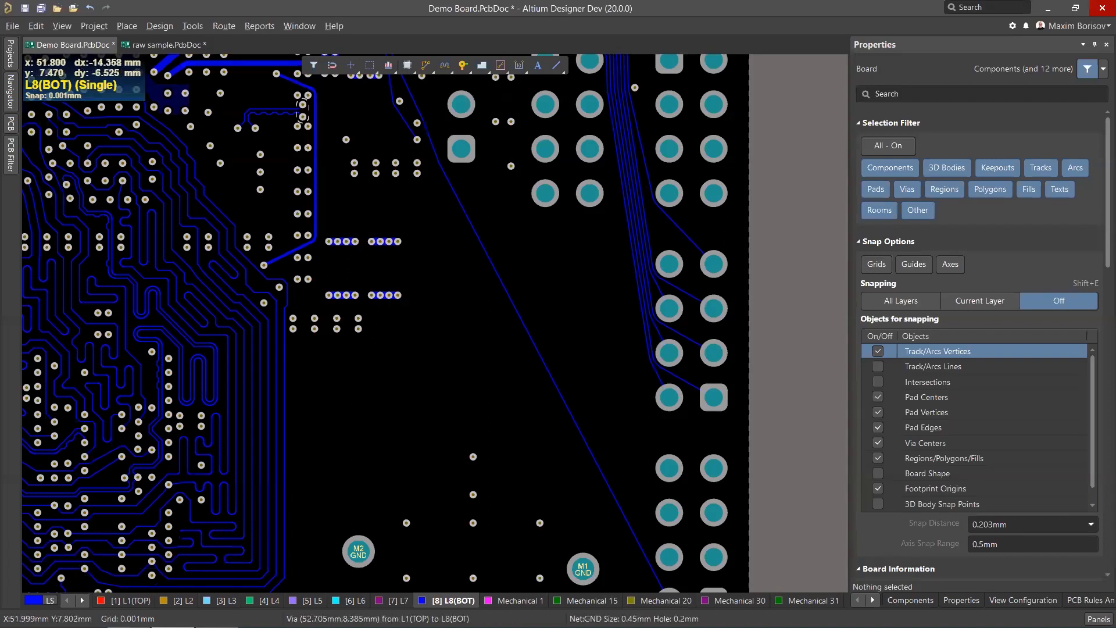
Switch the active layer to L1 (TOP).
click(129, 601)
ctrl+scroll(502, 332, down, 3)
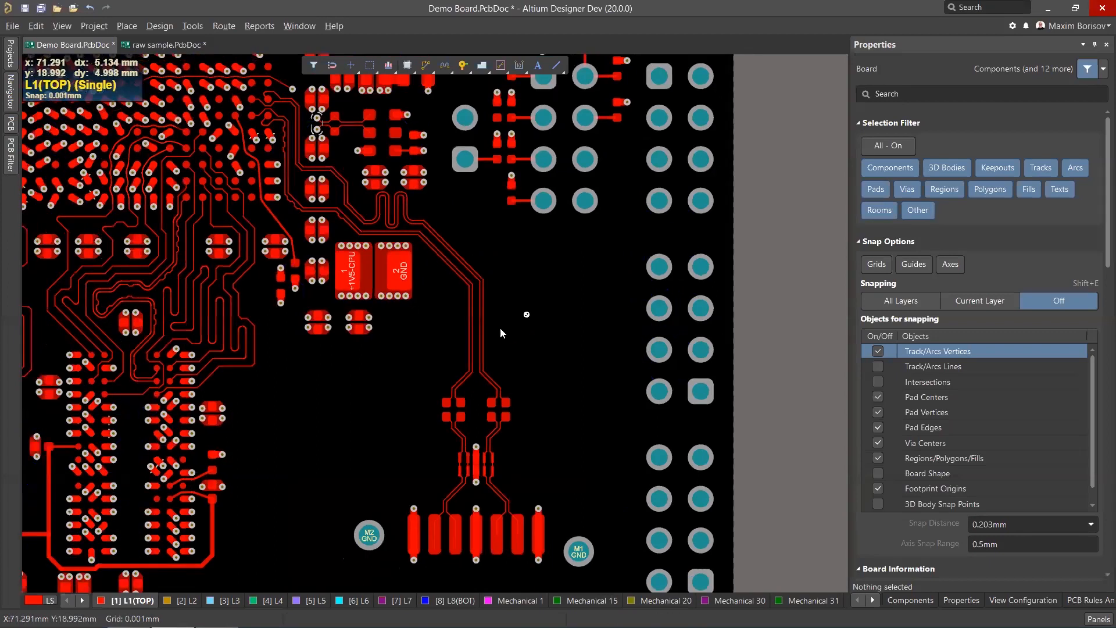
ctrl+scroll(81, 284, up, 3)
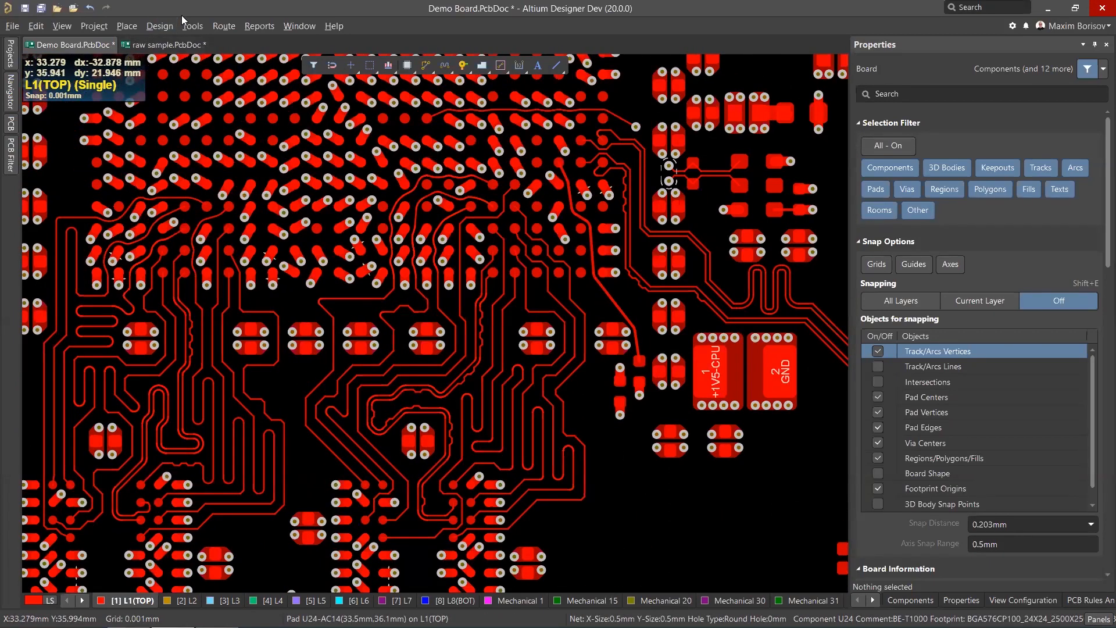
Reset the error markers on the board.
click(192, 27)
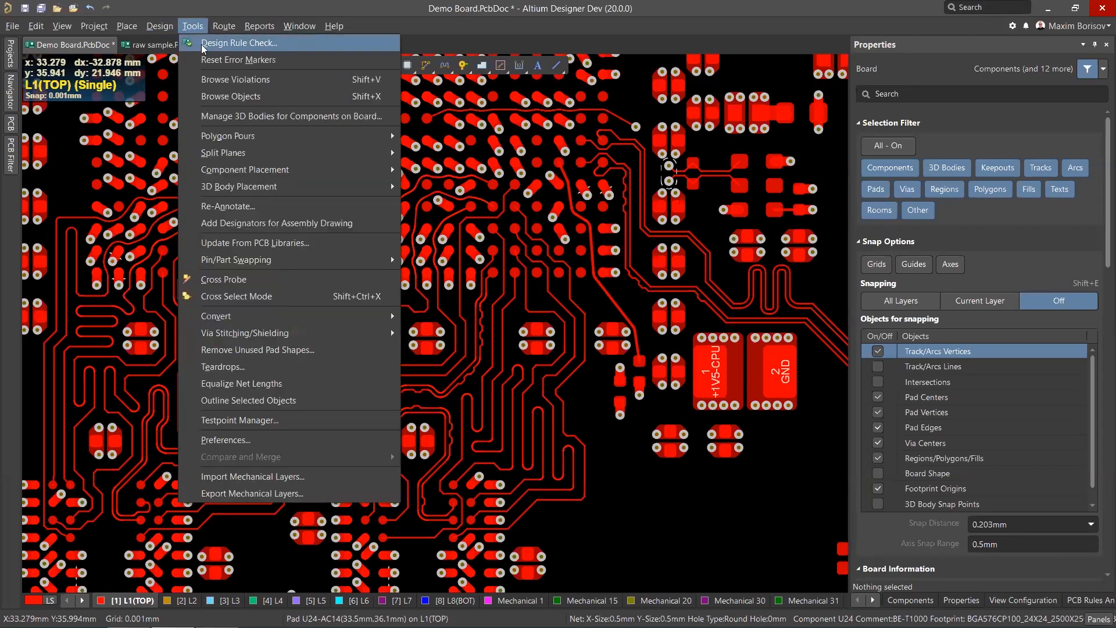
mouse_move(227, 28)
mouse_move(186, 26)
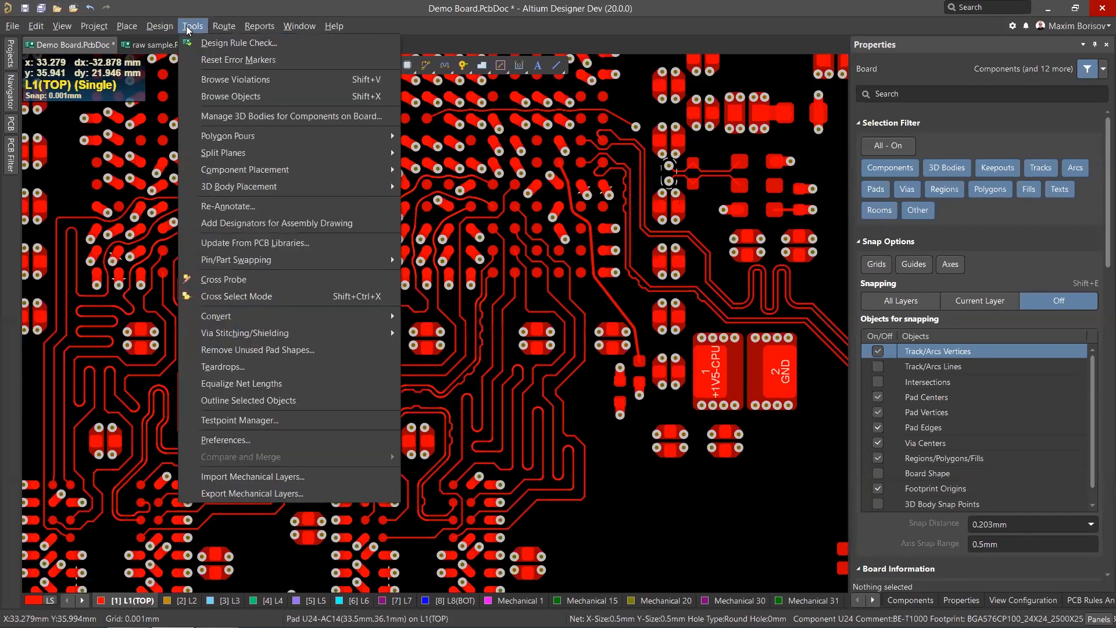
click(204, 59)
Zoom into the DDR3 fanout area and select a CPU-DDR3-DQ8 track segment to inspect its length and delay.
ctrl+scroll(96, 283, up, 2)
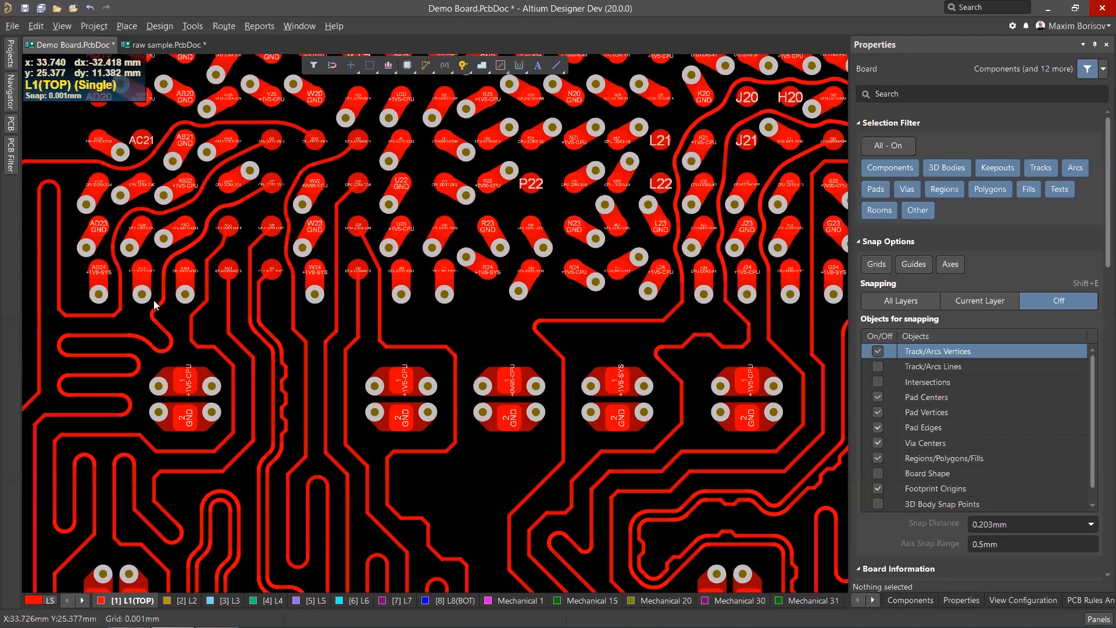
ctrl+scroll(138, 292, up, 1)
ctrl+scroll(138, 292, down, 3)
ctrl+scroll(286, 302, up, 2)
ctrl+scroll(286, 299, down, 1)
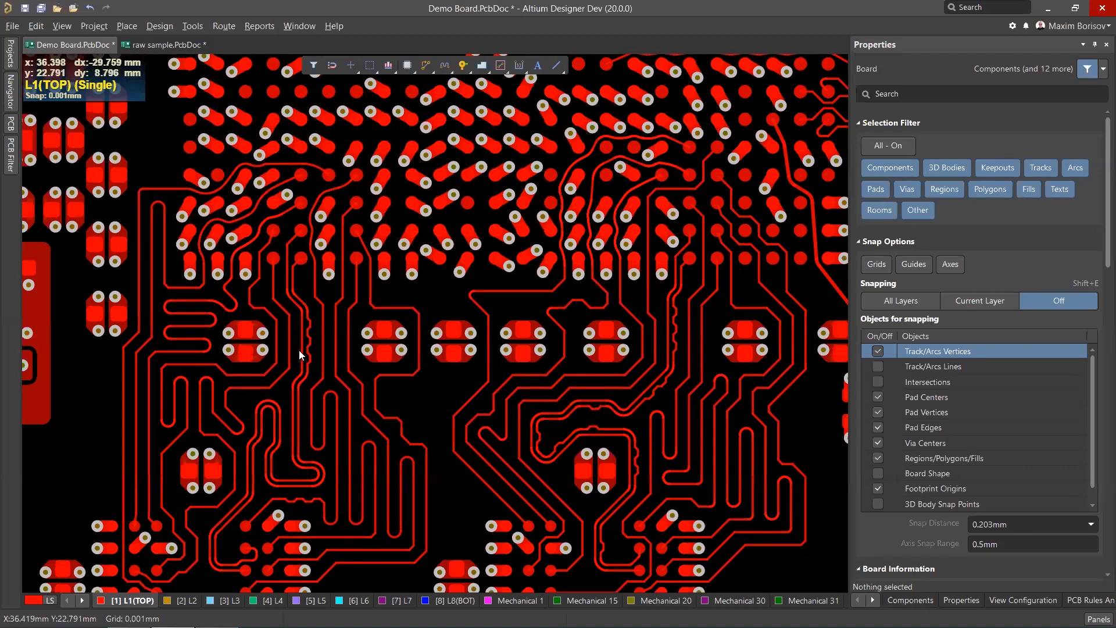
ctrl+scroll(322, 349, up, 2)
click(339, 340)
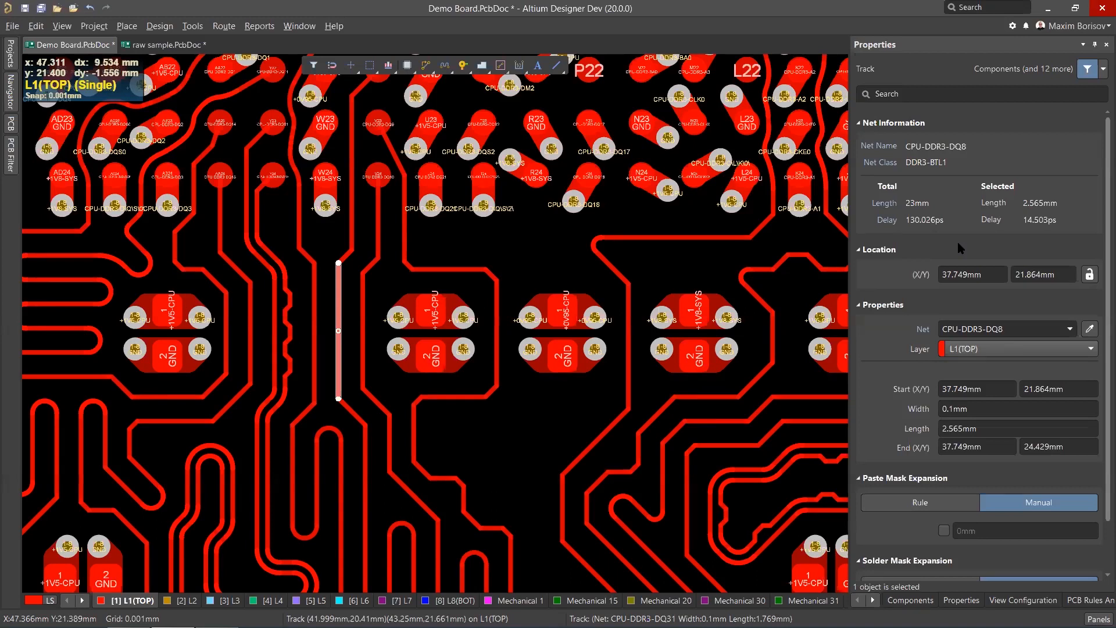
Inspect another CPU-DDR3-DQ8 segment and an arc of the CPU-DDR3-DQ15 route.
ctrl+scroll(376, 296, up, 4)
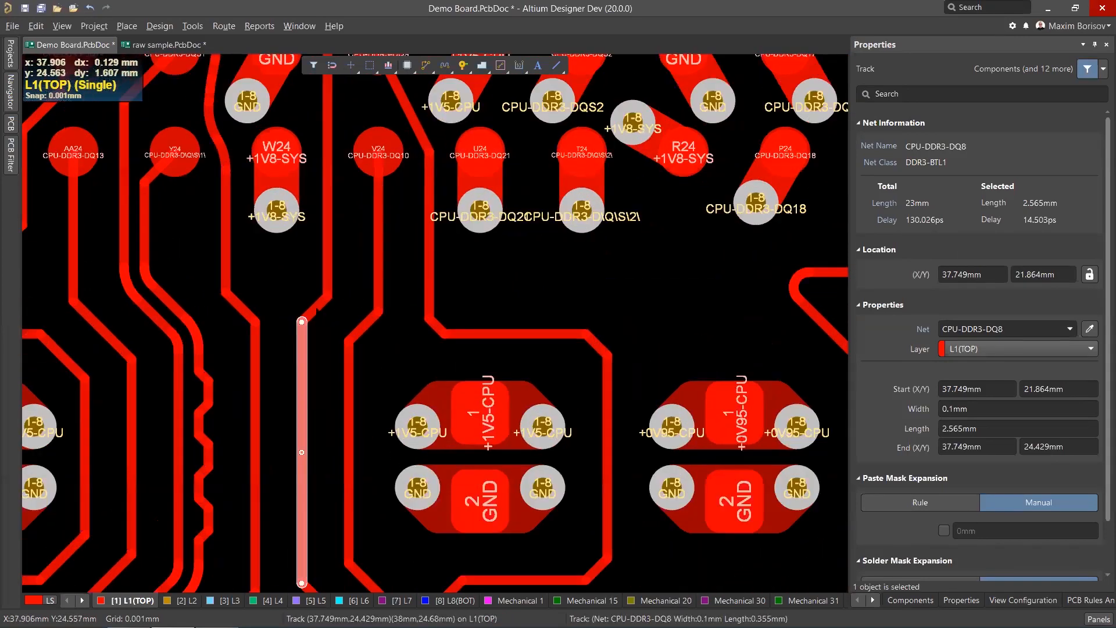
click(317, 308)
ctrl+scroll(418, 297, down, 3)
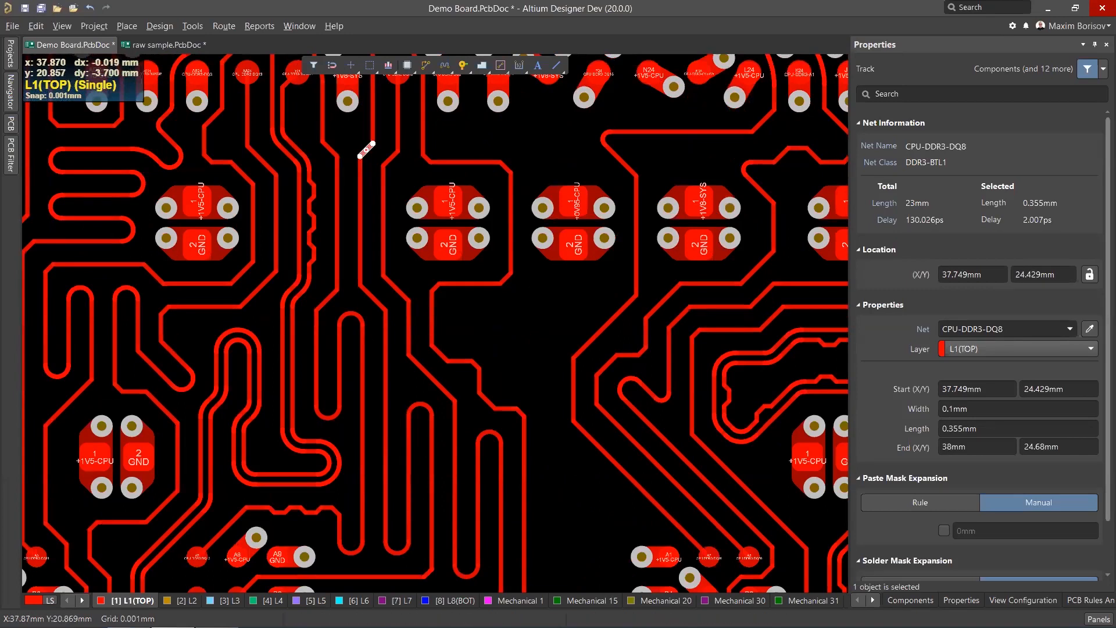
ctrl+scroll(366, 333, up, 2)
click(362, 326)
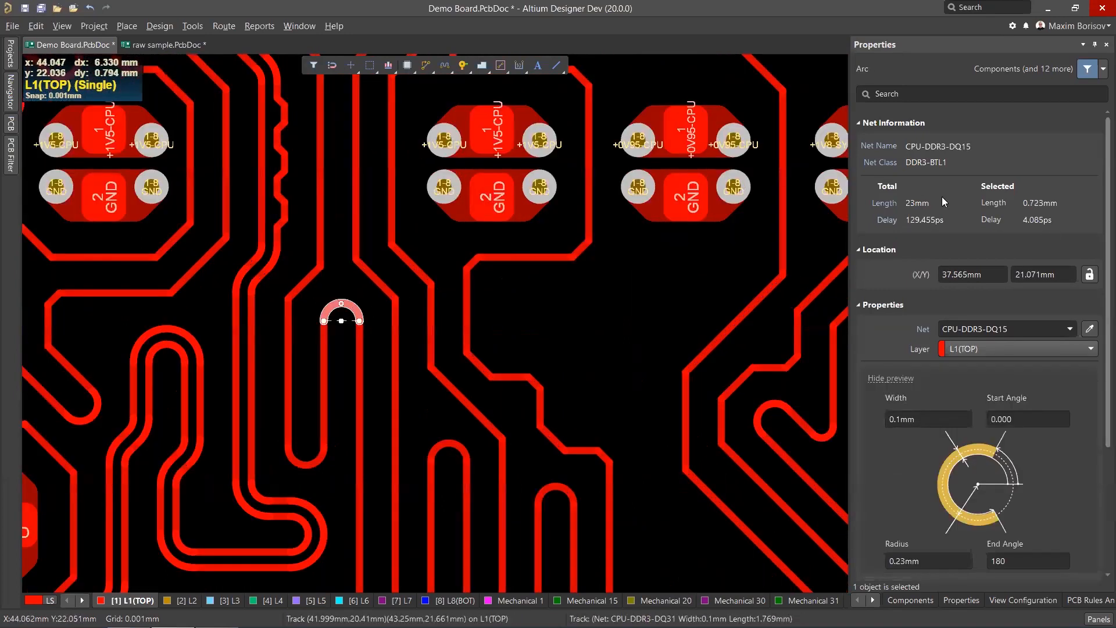
Select the CPU-DDR3-DQ8 track again and extend the selection to its entire connected route.
ctrl+scroll(561, 313, down, 3)
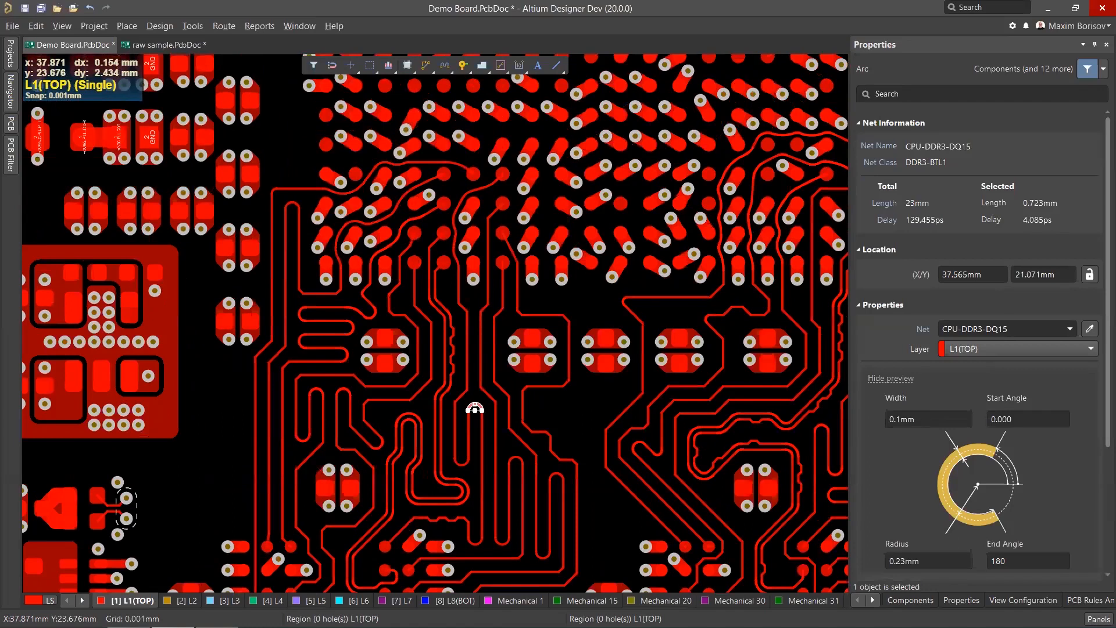
ctrl+scroll(495, 316, up, 2)
click(468, 328)
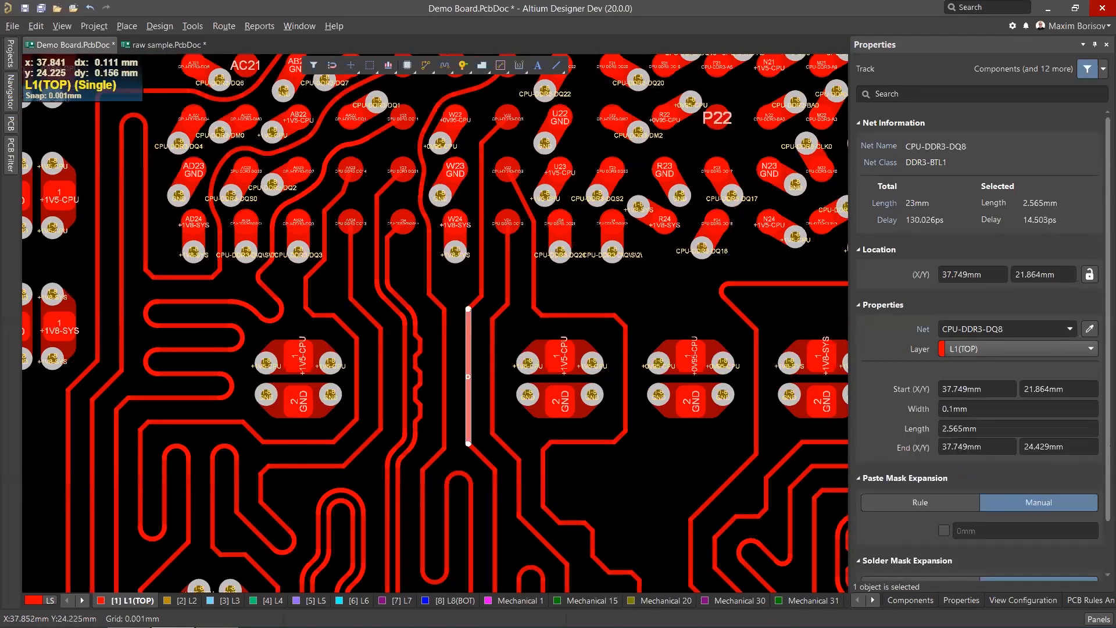
key(Tab)
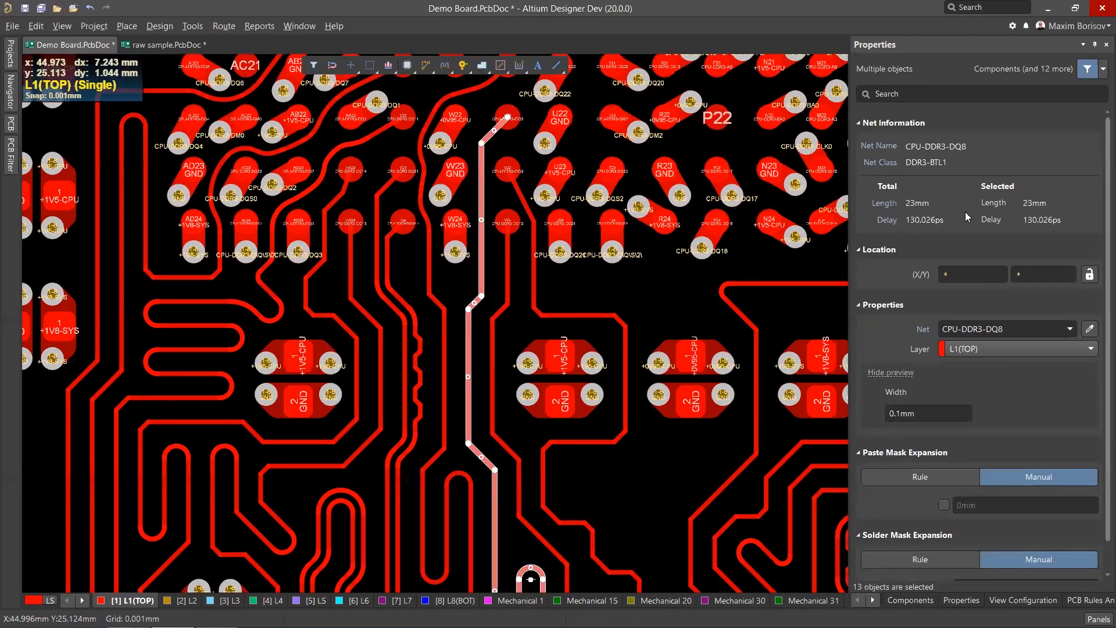
Review the DDR3-BTL1 nets' signal lengths and delays in the PCB panel.
click(885, 223)
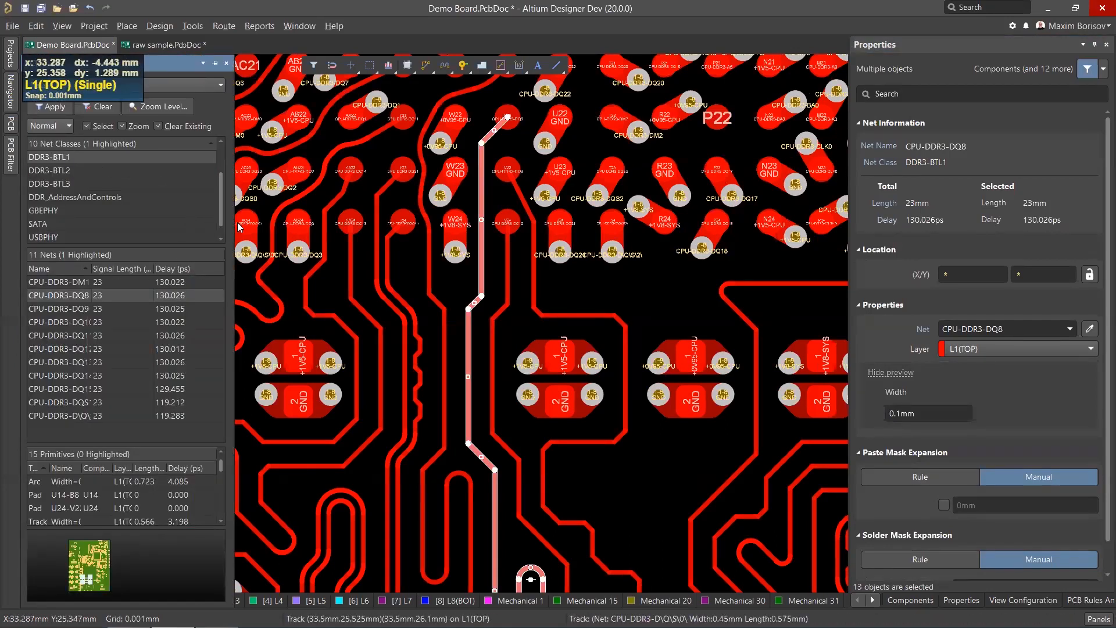
drag(237, 227, 297, 225)
click(885, 224)
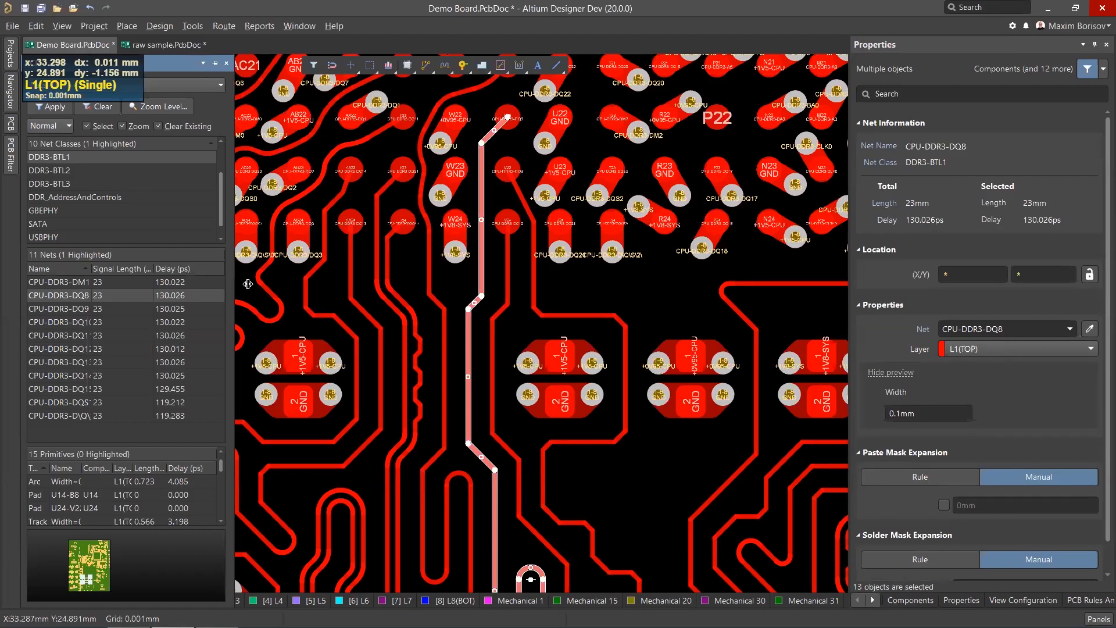
drag(247, 284, 352, 278)
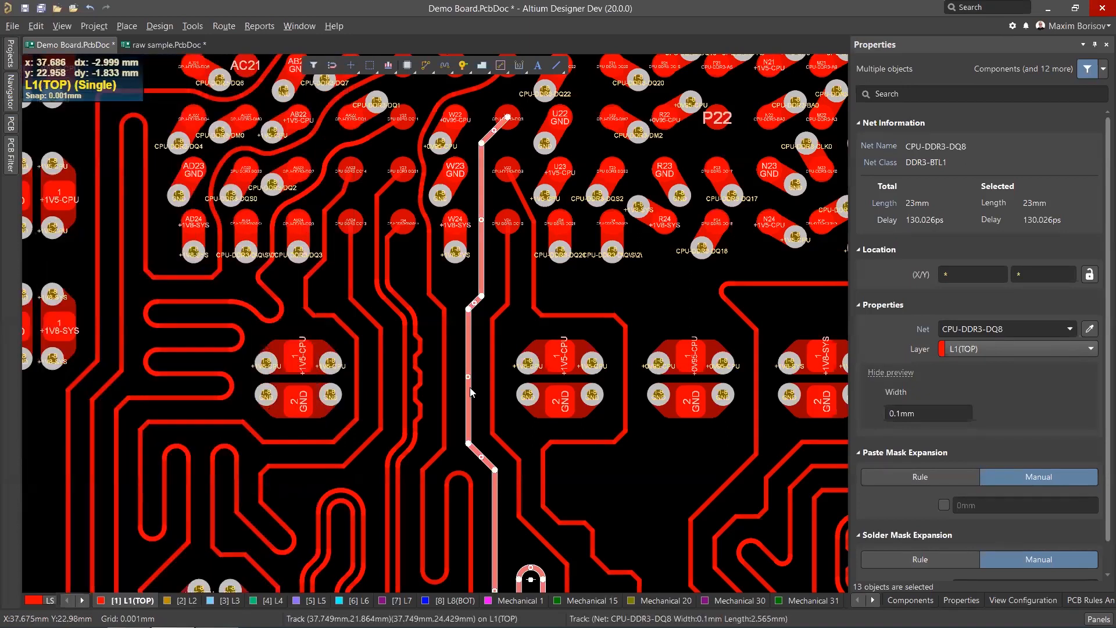
Set the propagation delay of pad V22 on net CPU-DDR3-DQ8 to 20 ps.
scroll(507, 357, up, 2)
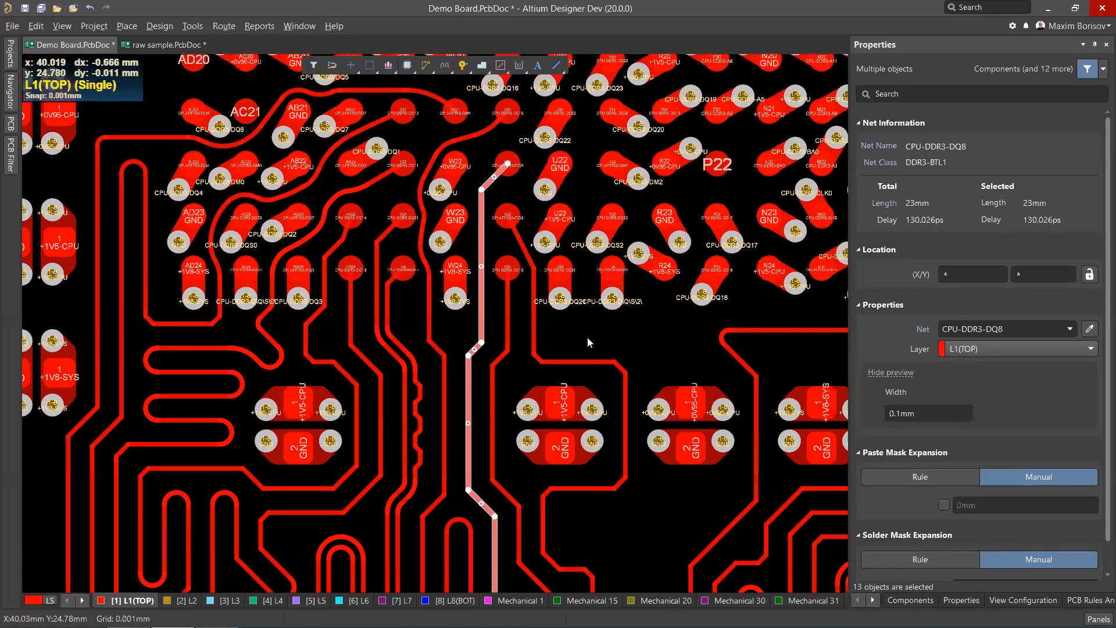
click(619, 331)
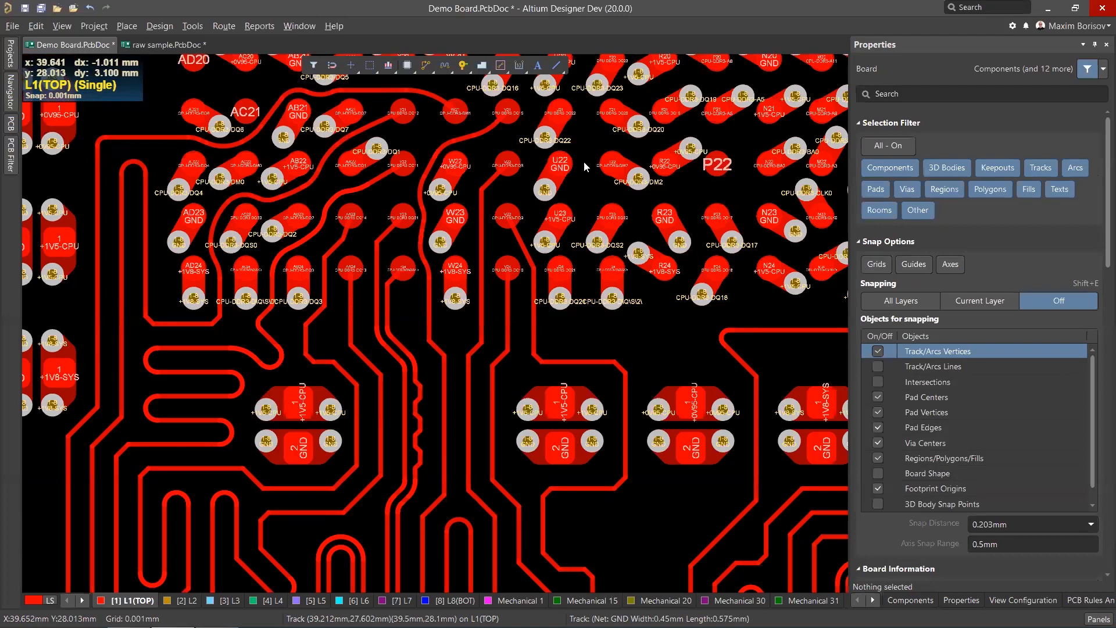
ctrl+scroll(584, 161, up, 1)
click(476, 177)
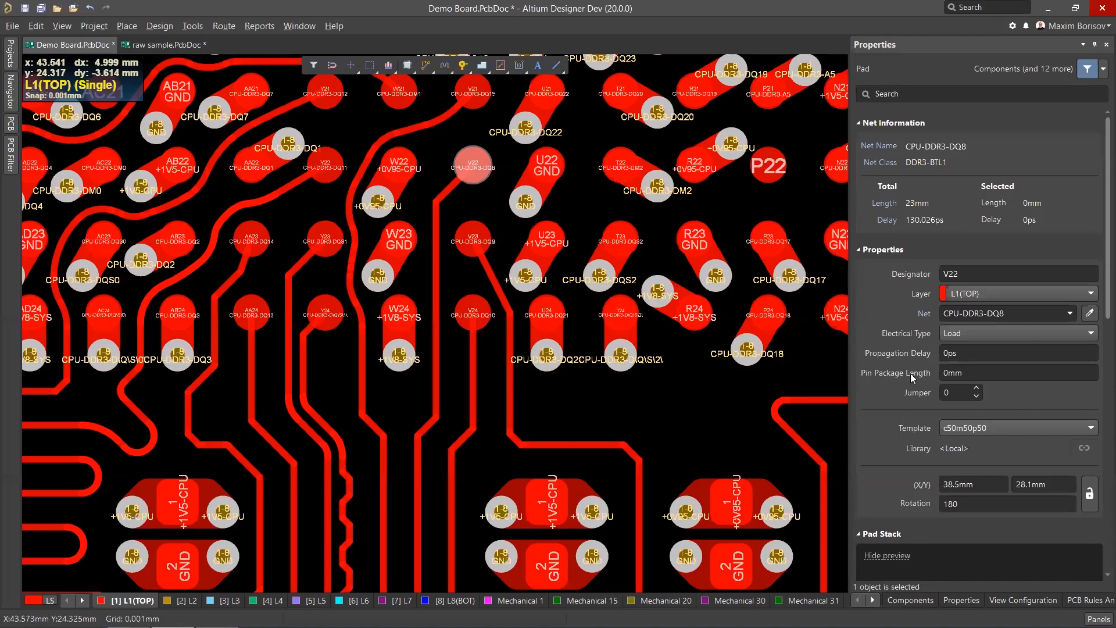
click(967, 352)
text(20)
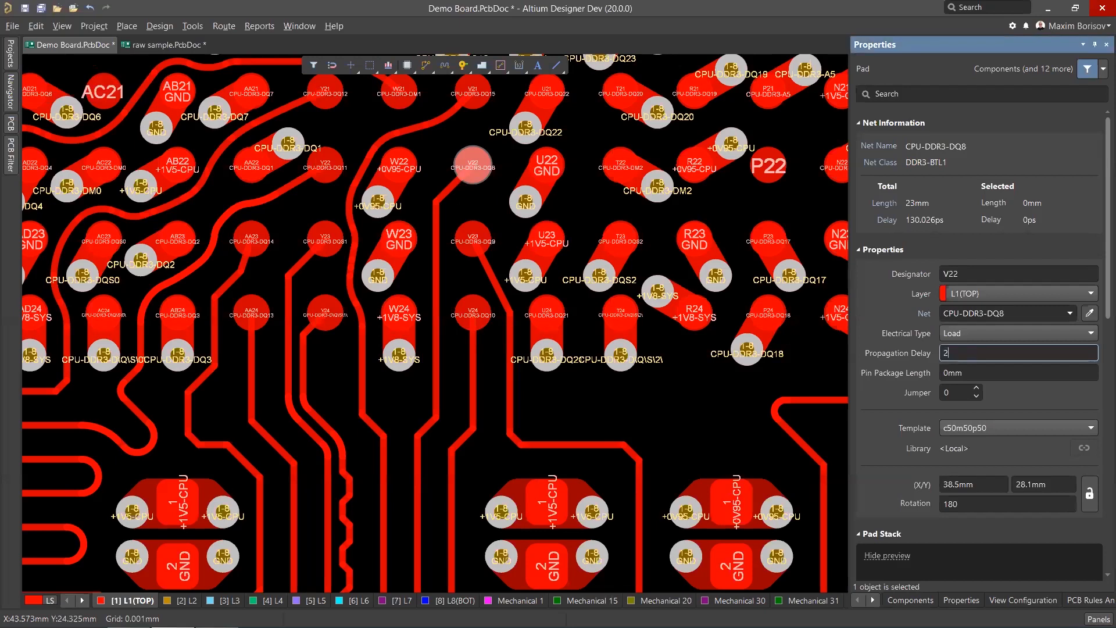
key(Return)
Reselect the whole CPU-DDR3-DQ8 route to check its total delay including the pad delay.
click(617, 399)
click(436, 291)
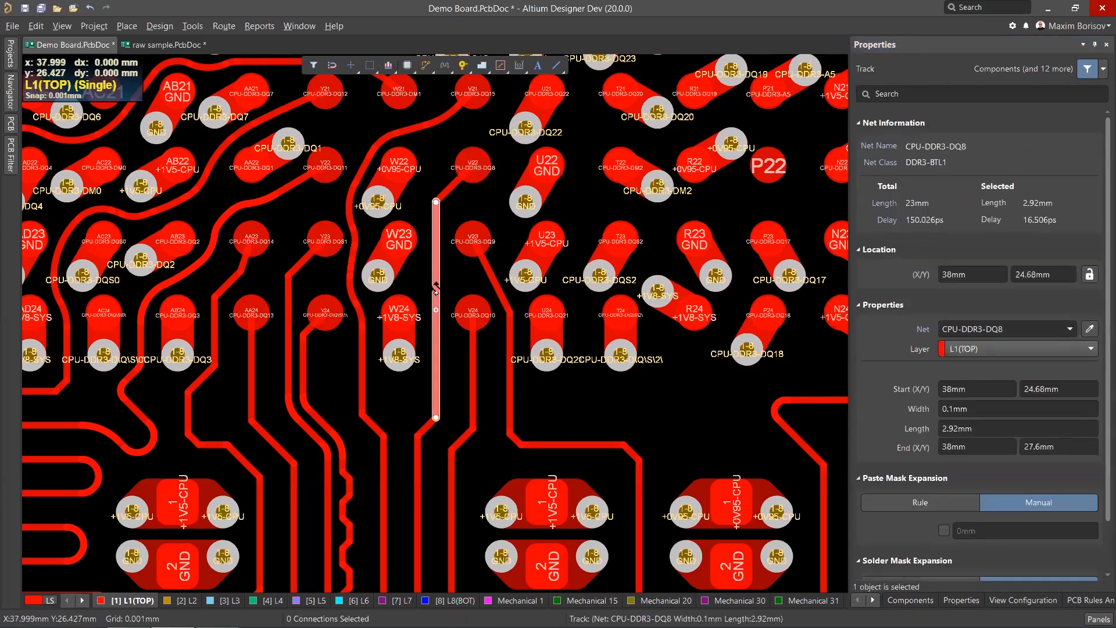
key(Tab)
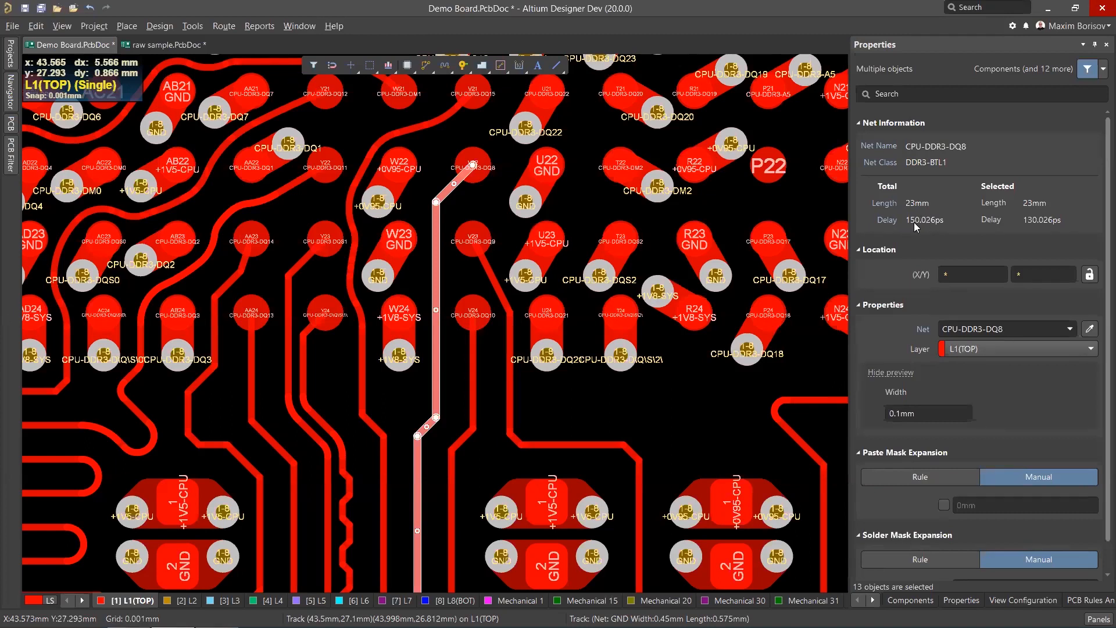
Select a via on net CPU-DDR3-D\Q\S\2\ to inspect its propagation delay, then deselect it.
click(660, 409)
ctrl+scroll(674, 370, up, 2)
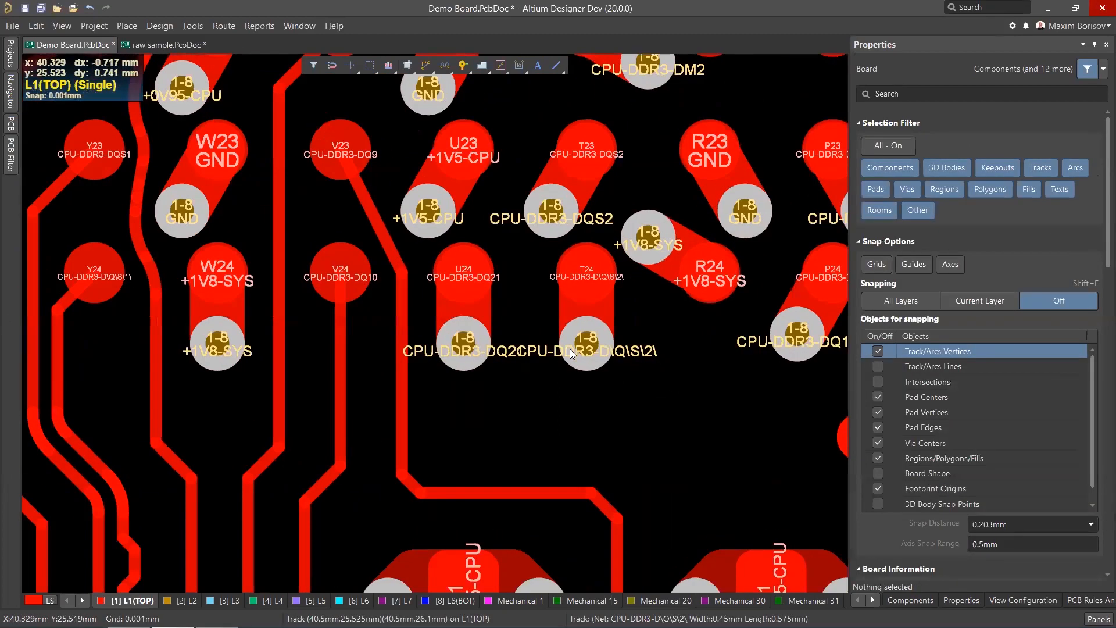
click(569, 349)
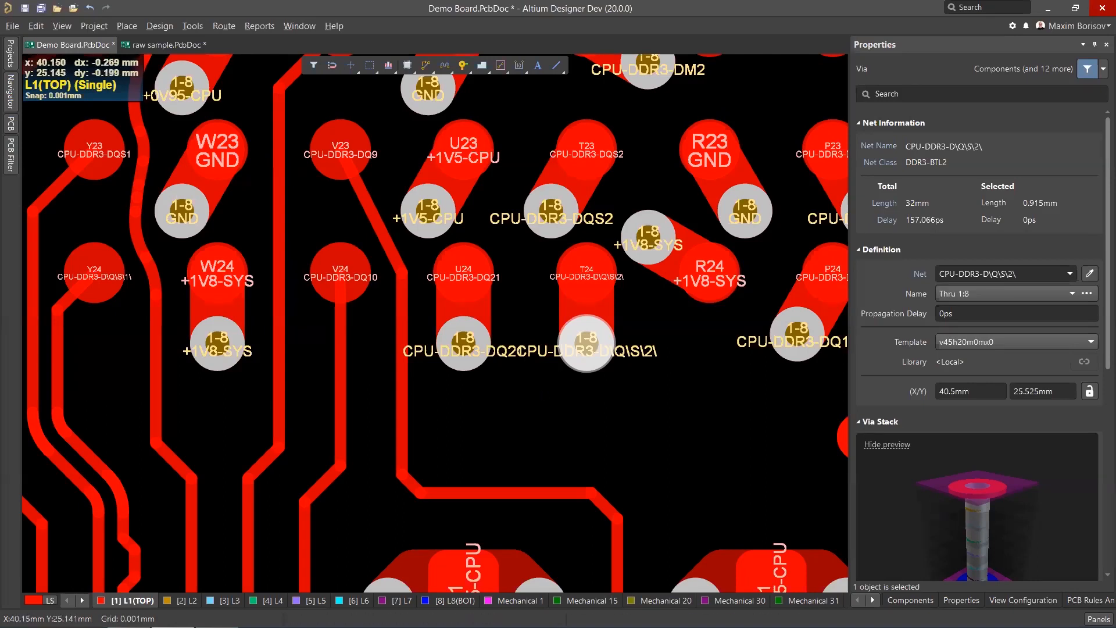
click(539, 392)
click(529, 448)
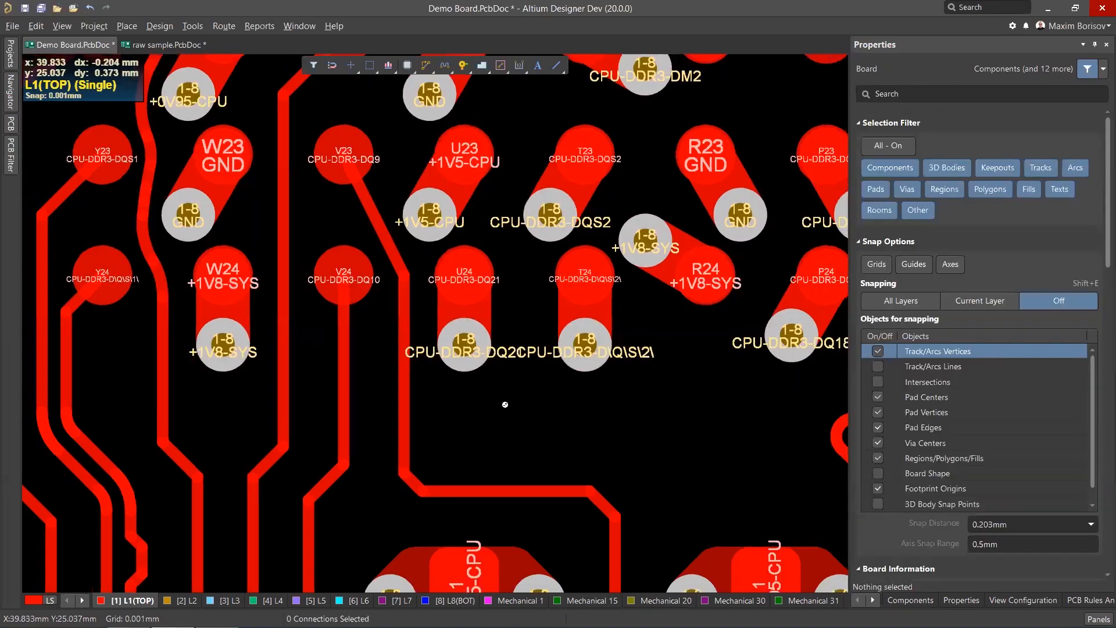
Select a CPU-DDR3-DQ18 via and use the net picker to select that whole net.
ctrl+scroll(516, 396, down, 3)
ctrl+scroll(549, 383, up, 2)
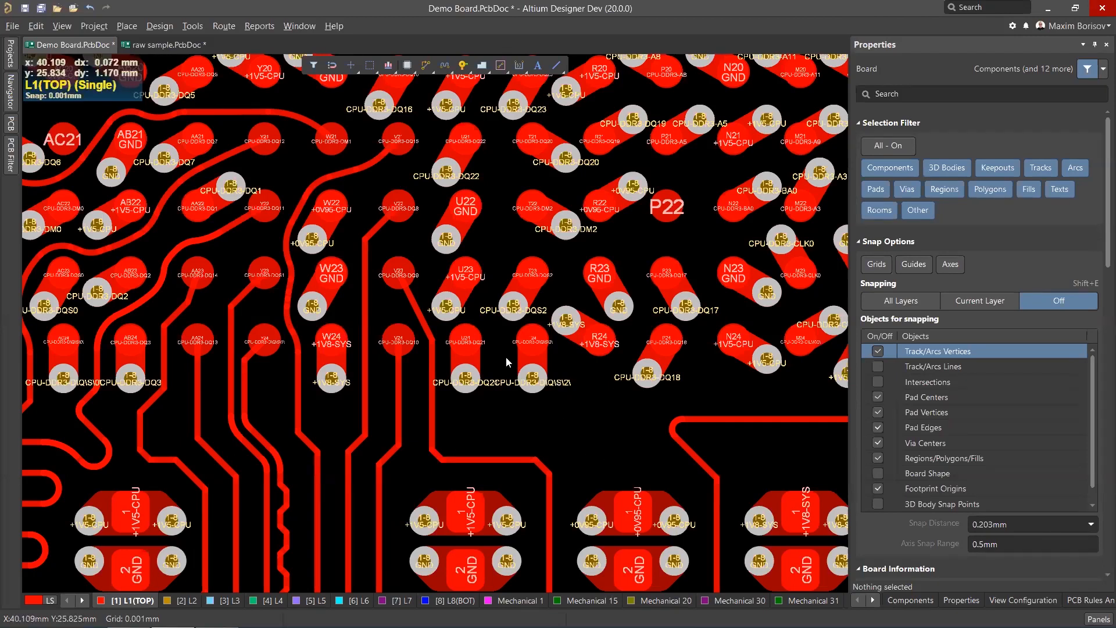
ctrl+scroll(511, 366, down, 5)
ctrl+scroll(778, 389, up, 2)
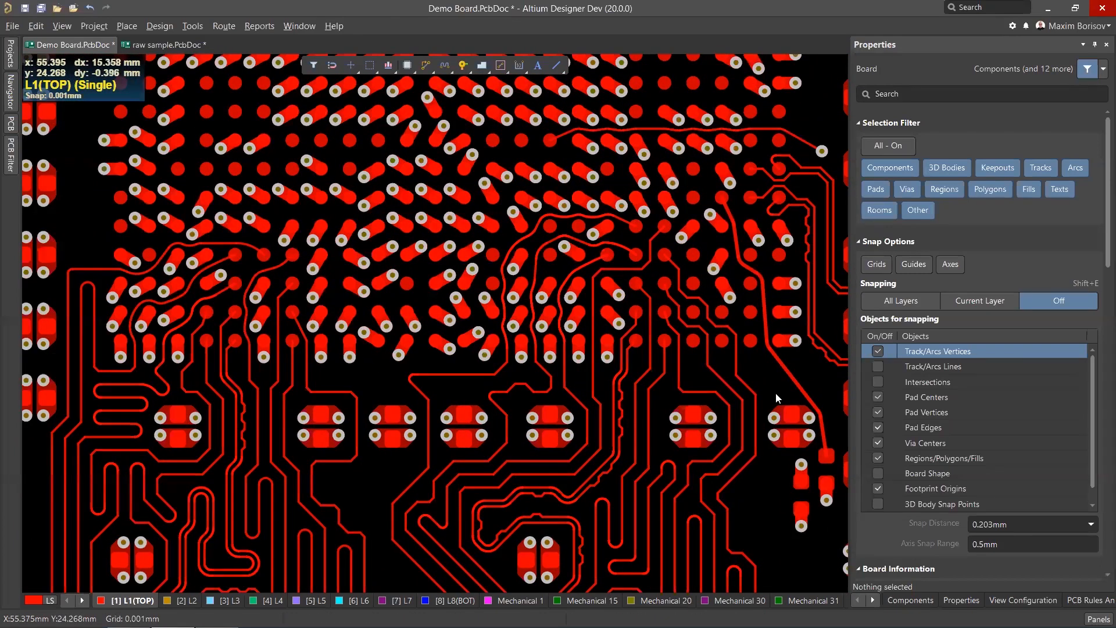
ctrl+scroll(432, 376, up, 4)
click(398, 353)
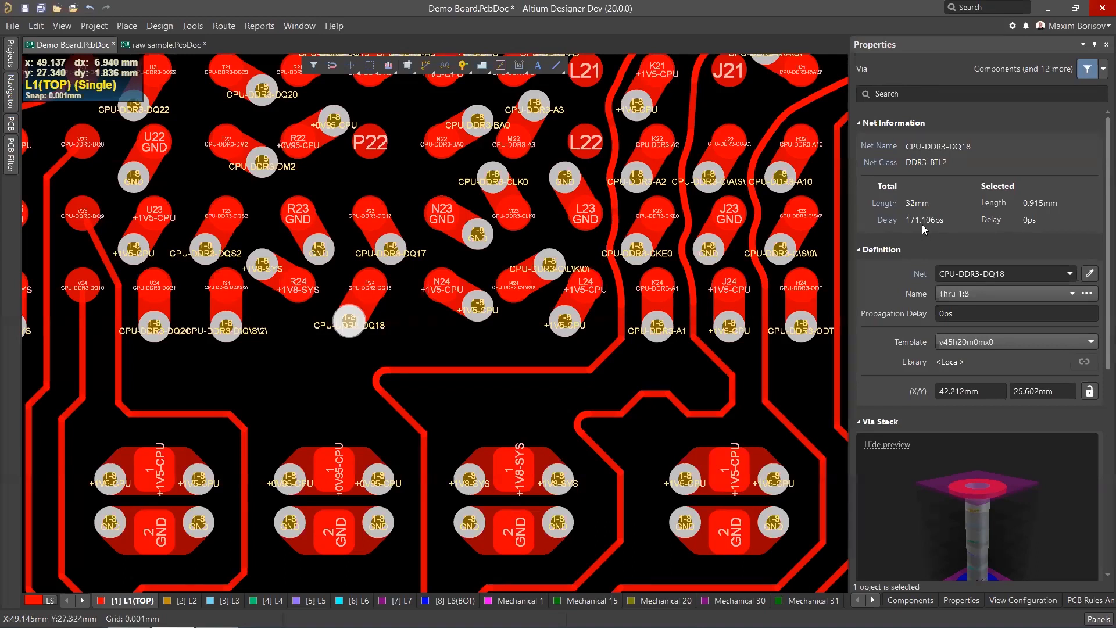
click(1088, 277)
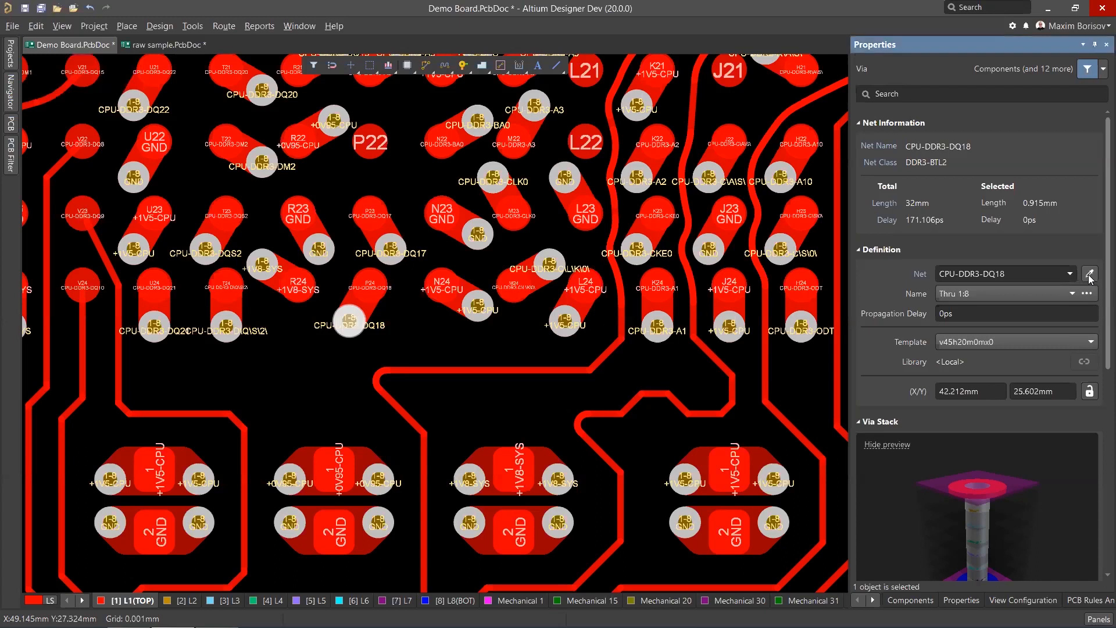
click(302, 205)
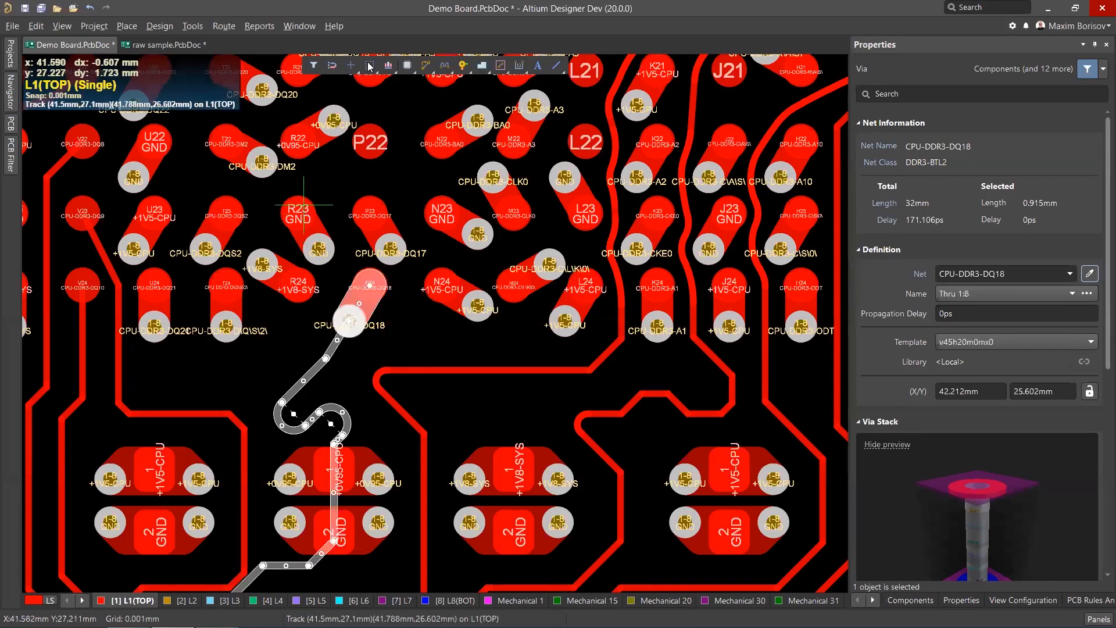
scroll(317, 262, up, 2)
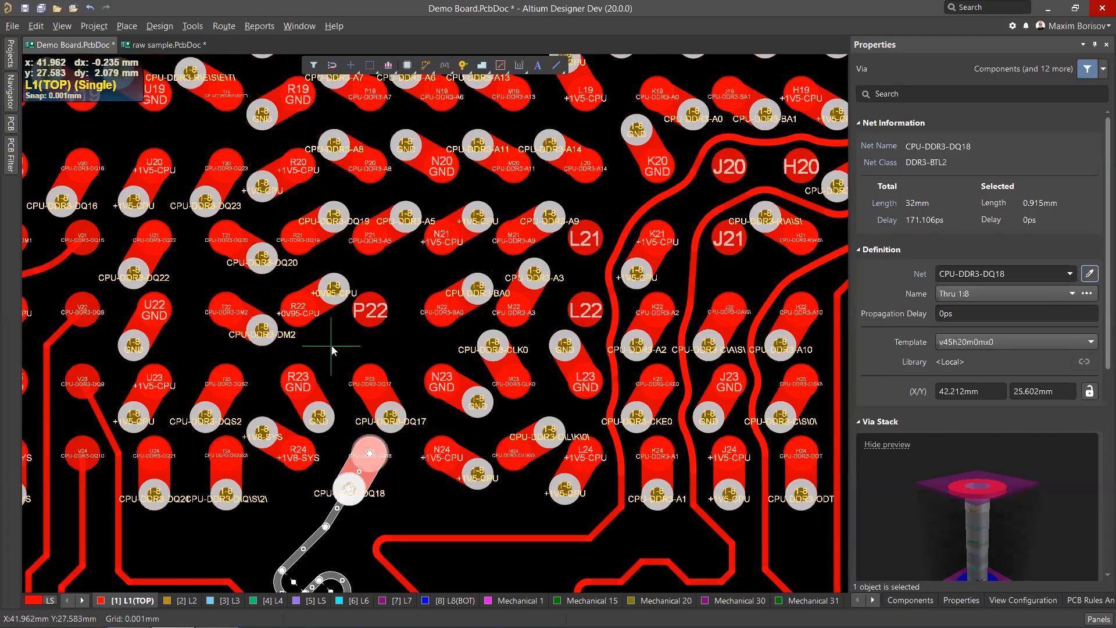
Select a CPU-DDR3-DQ18 via and inspect its propagation delay and 3D via stack preview.
click(315, 67)
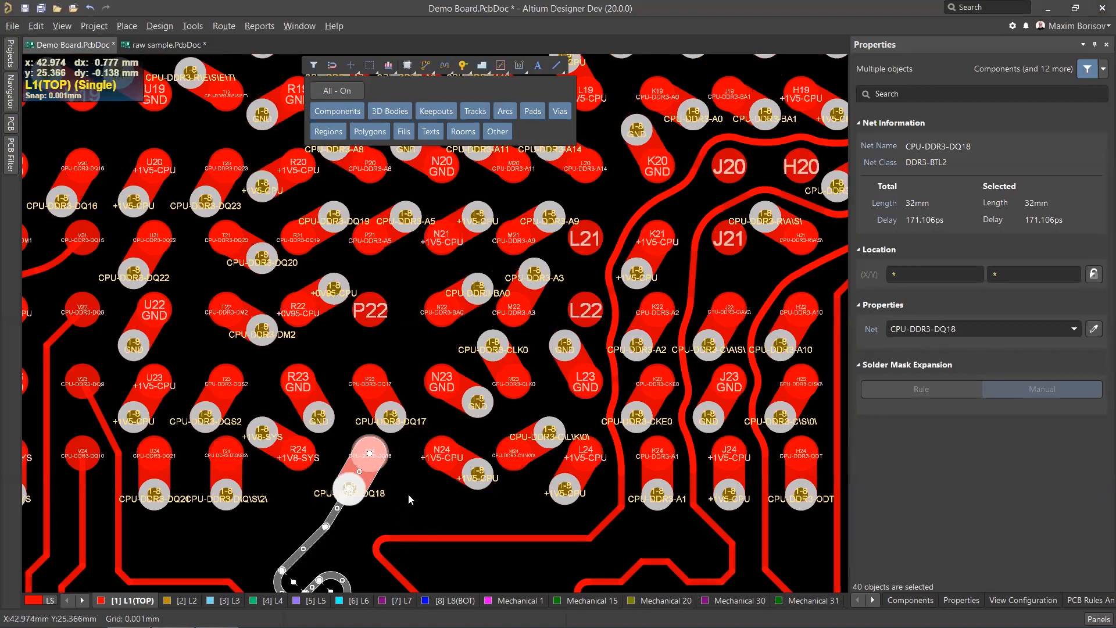
scroll(406, 459, down, 2)
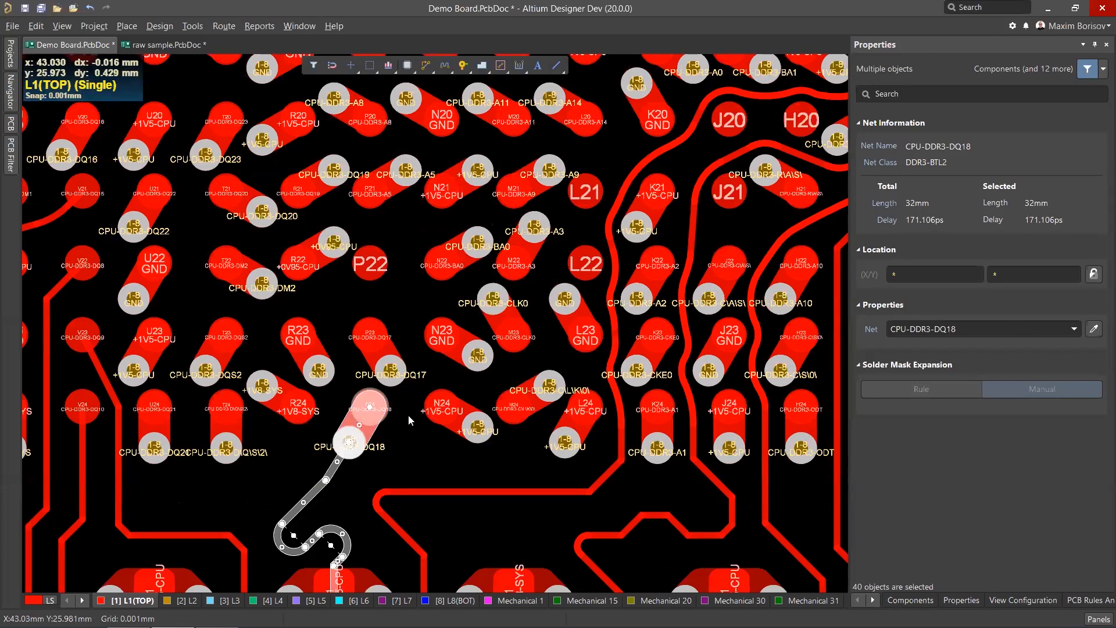
click(408, 415)
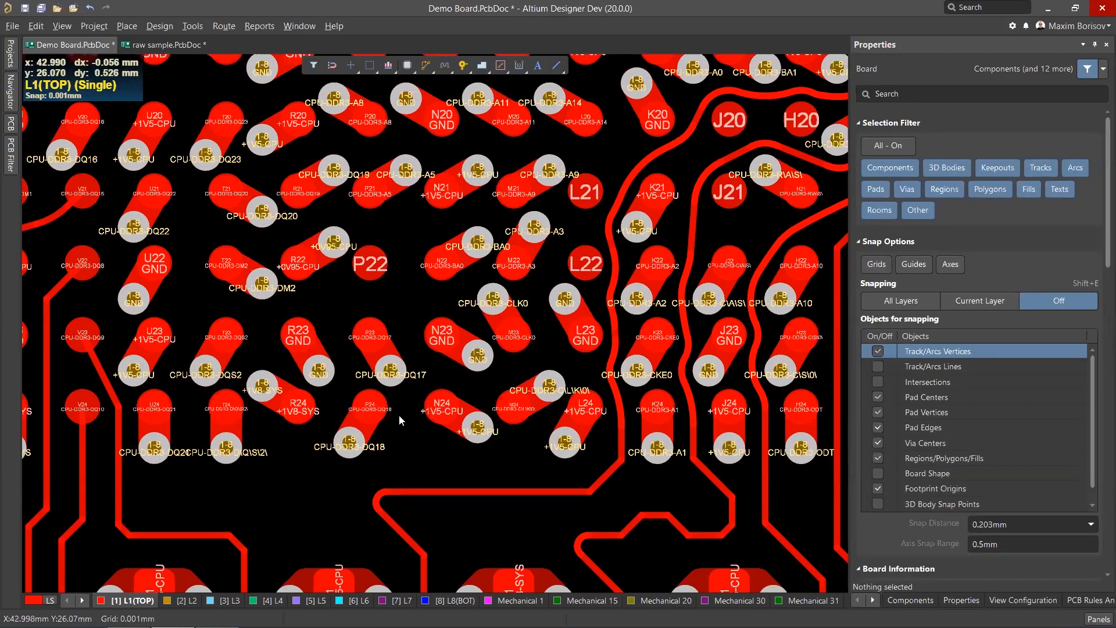
click(361, 448)
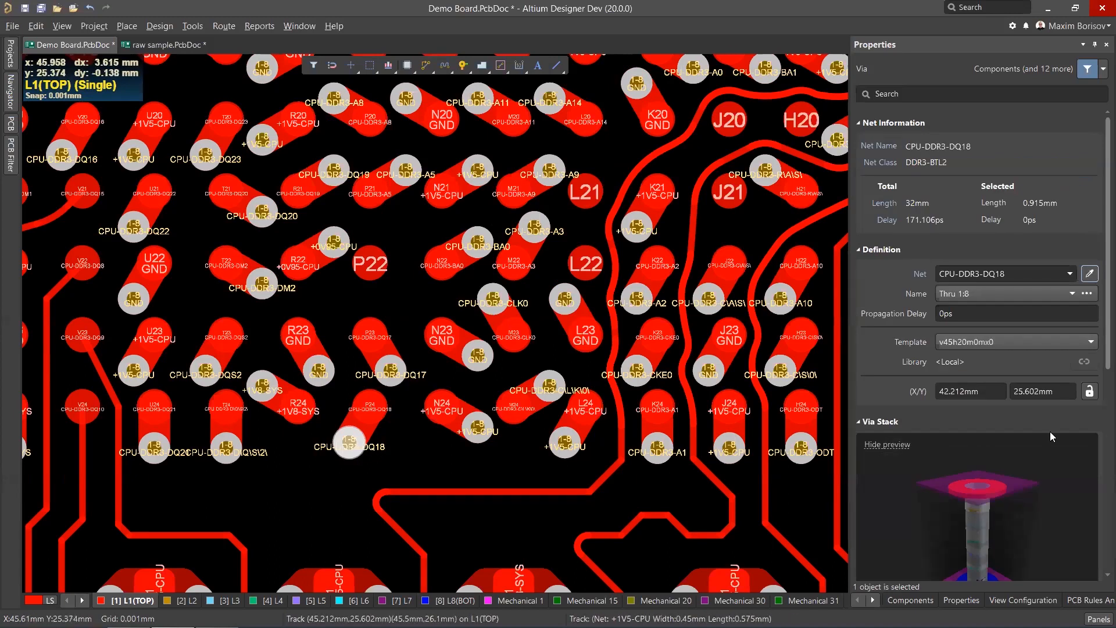
scroll(1099, 374, down, 1)
scroll(1098, 373, down, 5)
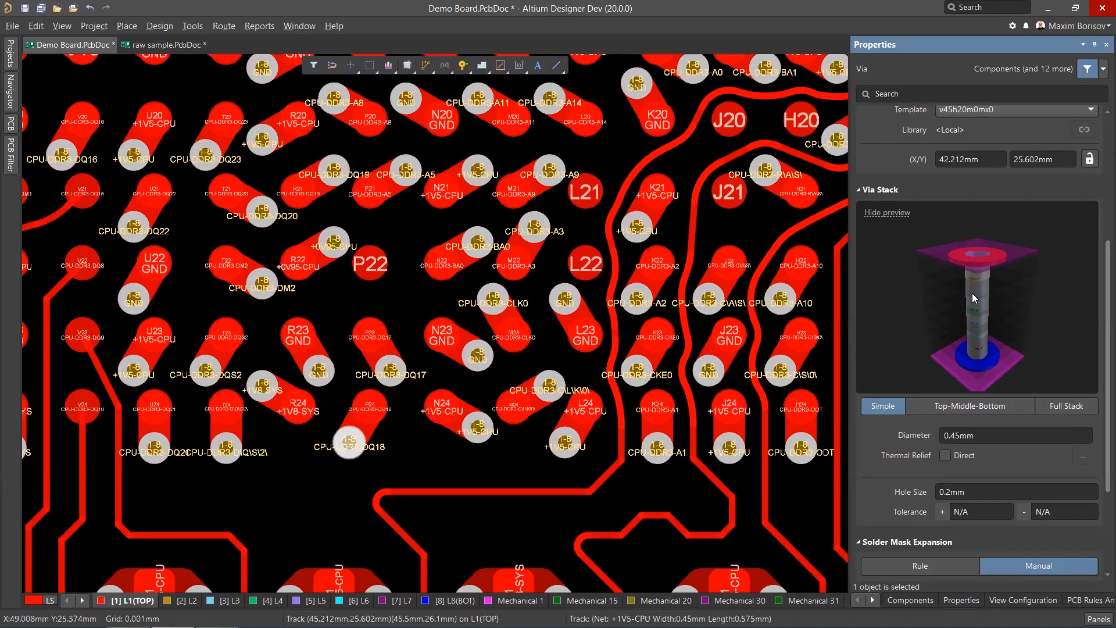
scroll(975, 293, up, 2)
scroll(976, 292, down, 3)
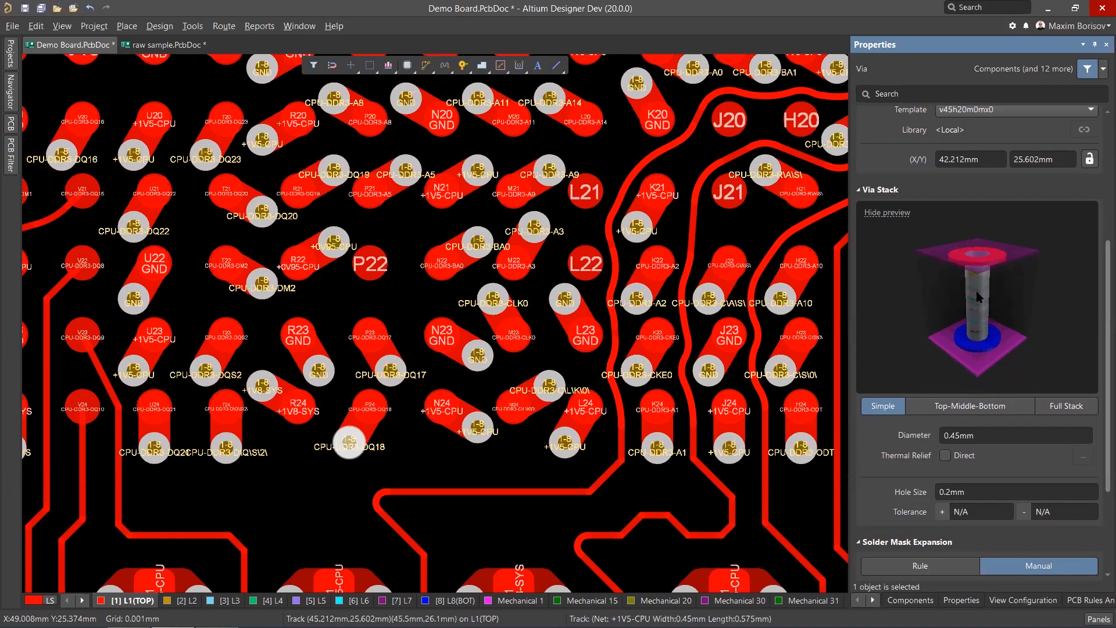
drag(979, 274, 1000, 251)
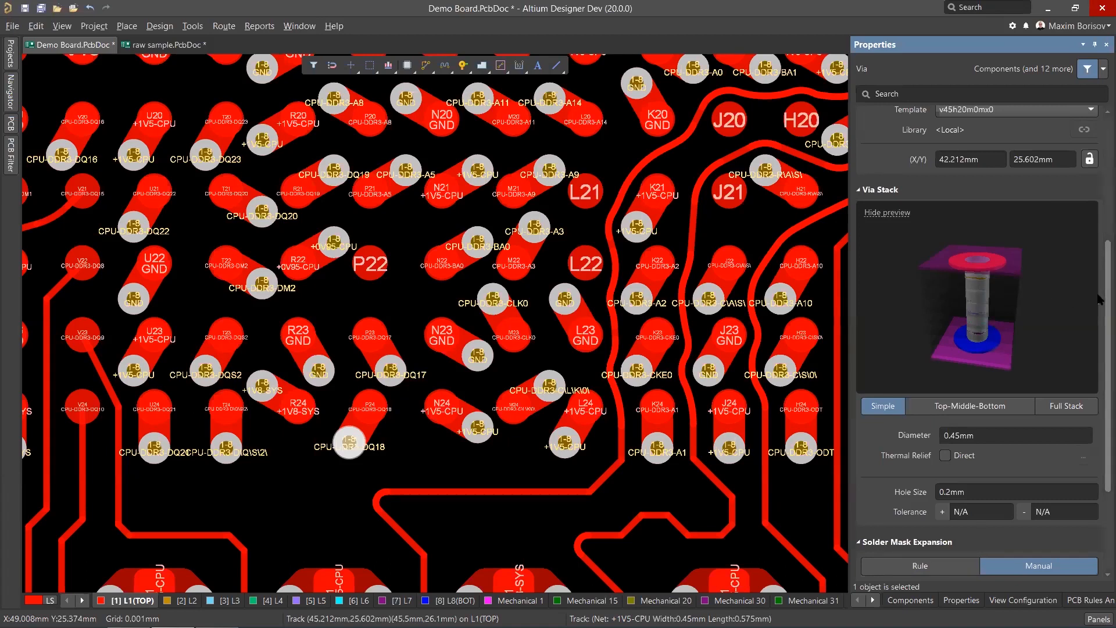
scroll(1099, 300, up, 3)
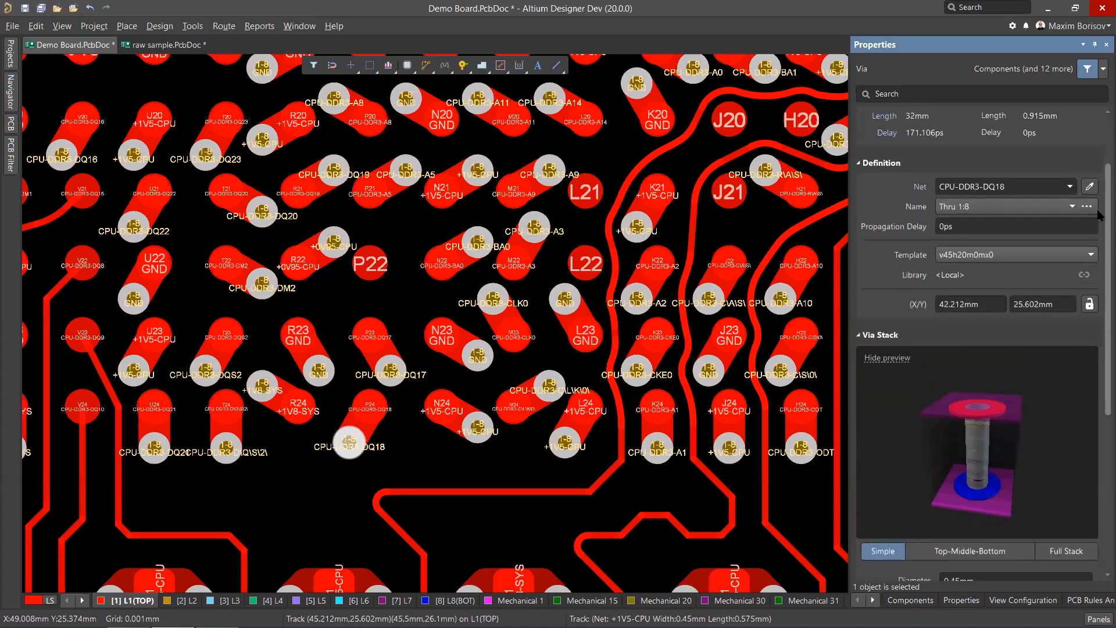
Select a GND copper region below the BGA to inspect its properties, then deselect it.
ctrl+scroll(379, 440, down, 3)
scroll(379, 440, down, 3)
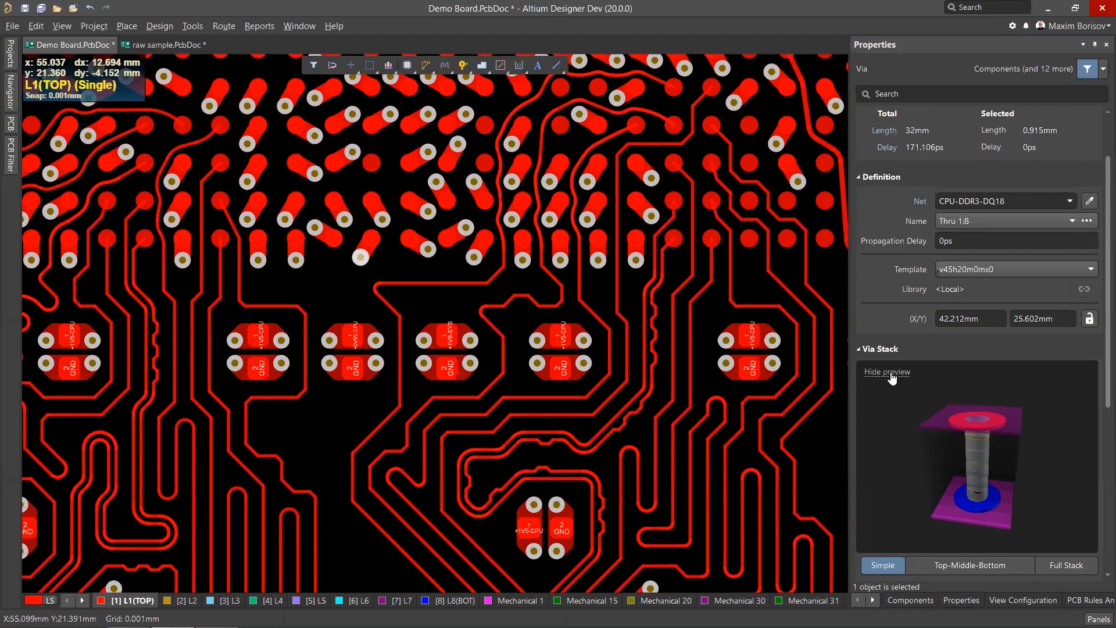
ctrl+scroll(543, 371, up, 3)
click(543, 369)
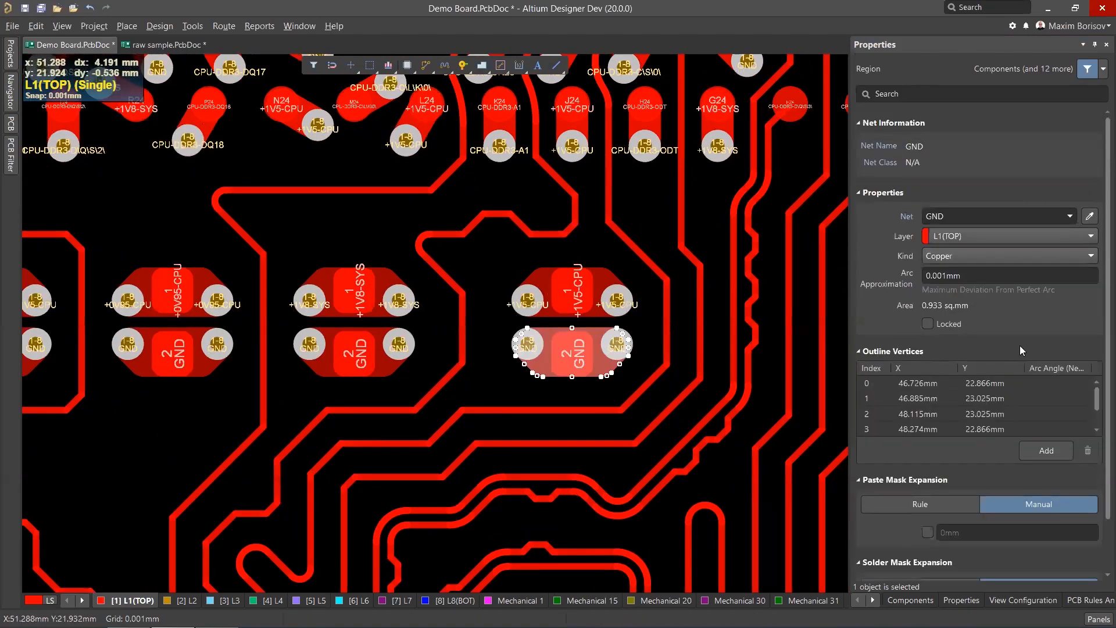
ctrl+scroll(494, 288, down, 5)
ctrl+scroll(545, 307, up, 1)
click(530, 283)
Switch to layer L2 and select the L2-GND polygon pour to inspect its properties and preview, then deselect it.
scroll(526, 289, up, 2)
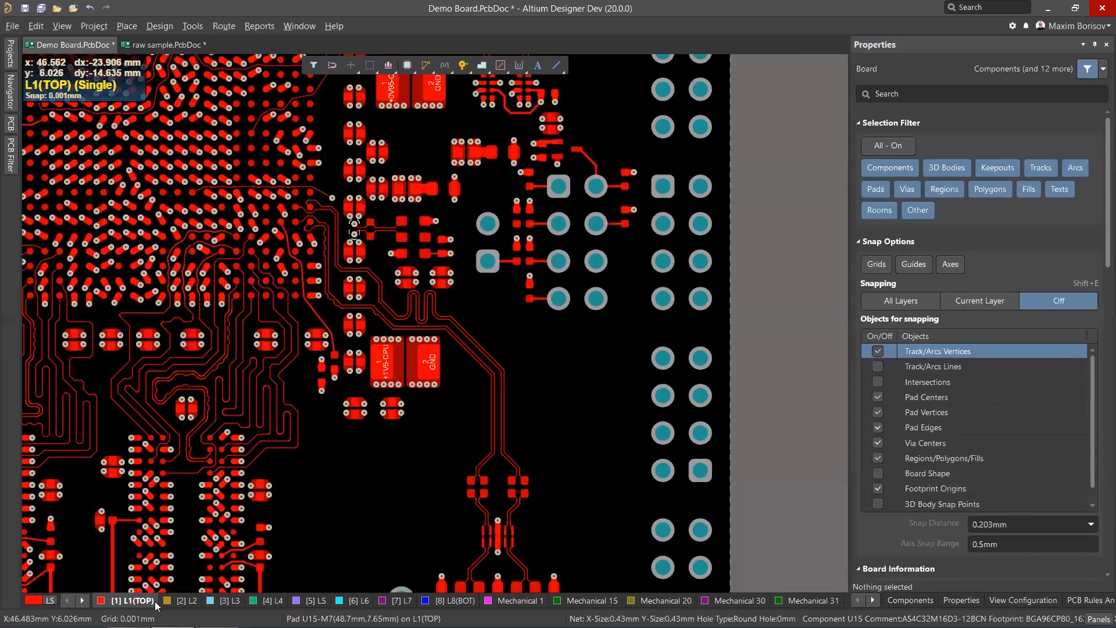
click(183, 601)
click(383, 439)
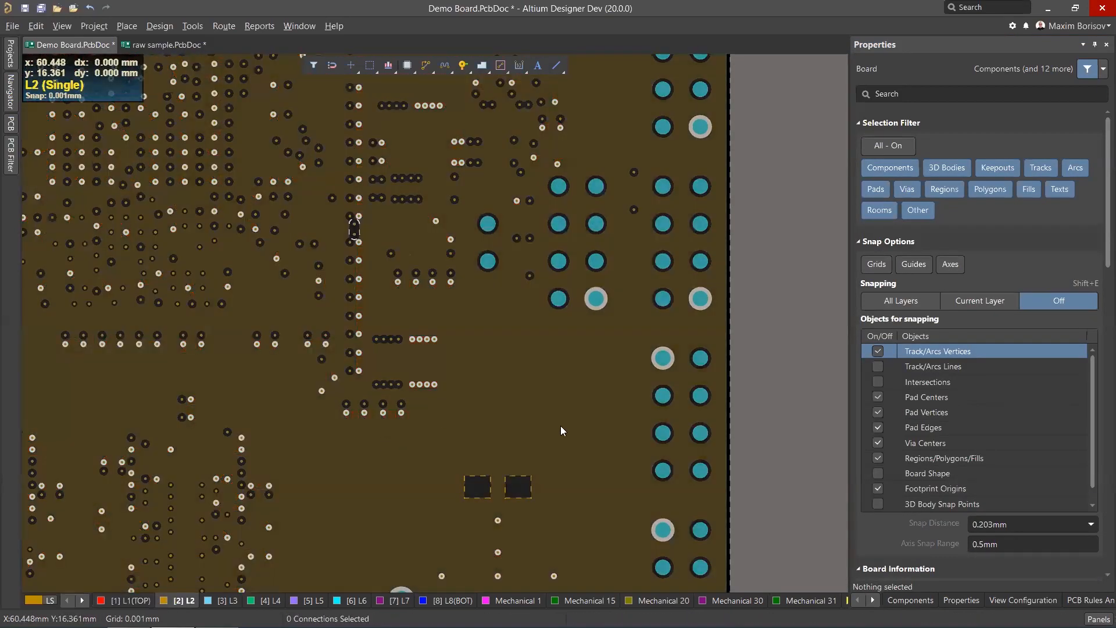
click(561, 427)
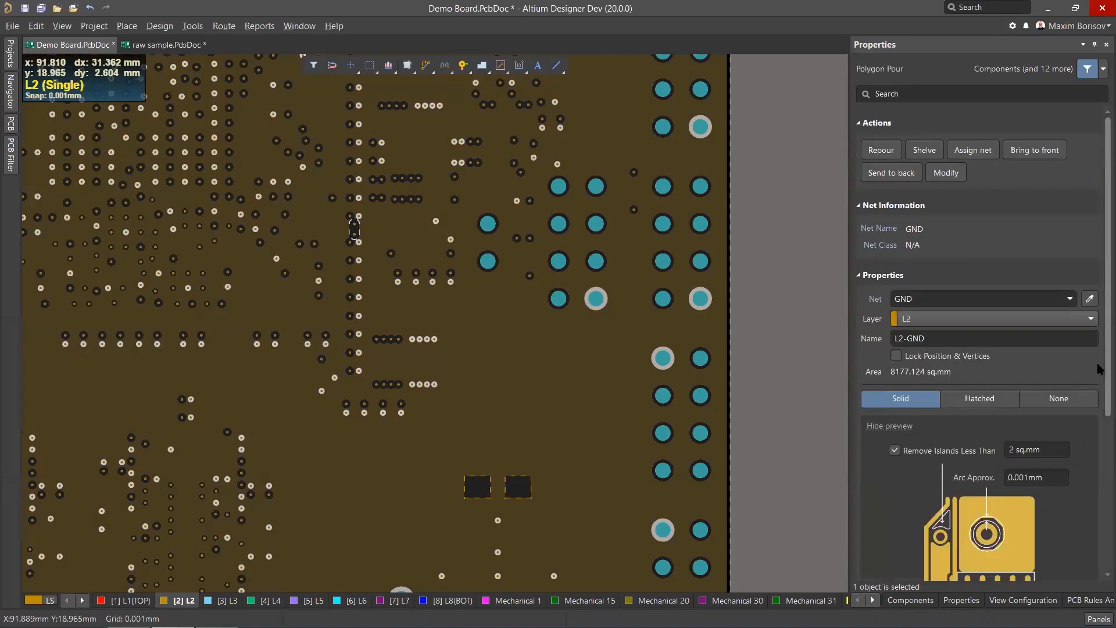
scroll(1092, 378, down, 5)
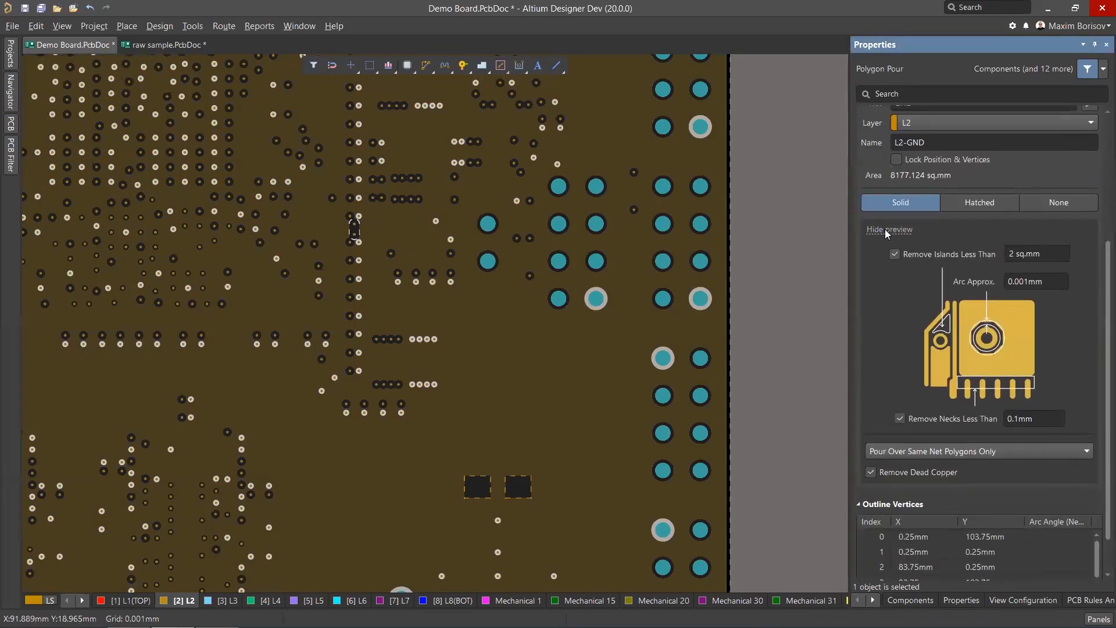
click(886, 230)
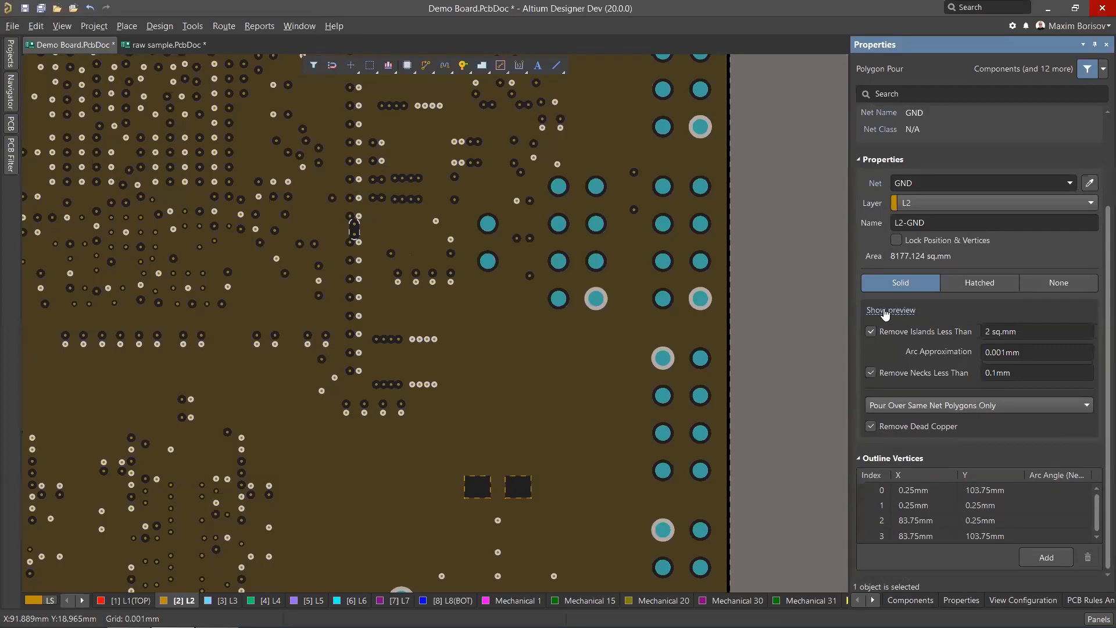
click(886, 311)
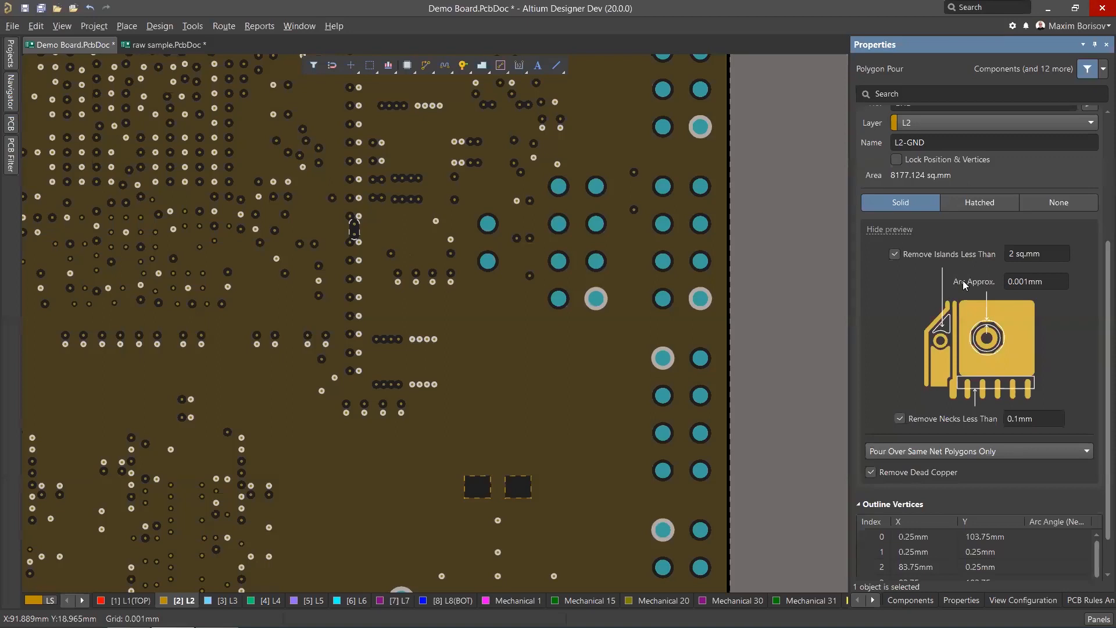
drag(1102, 305, 1099, 150)
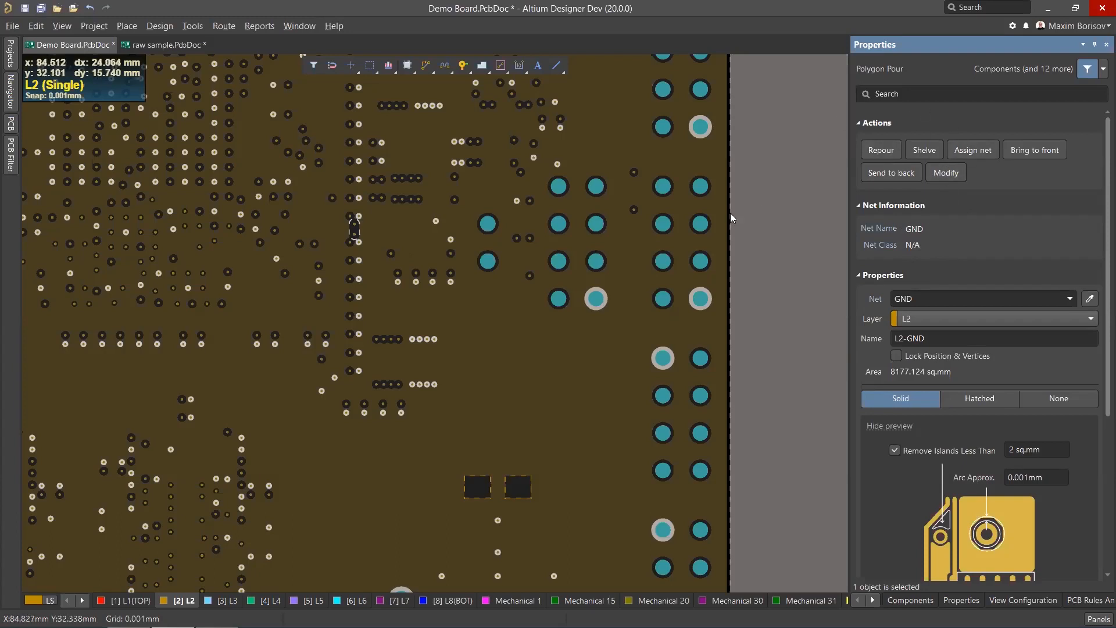
ctrl+scroll(778, 172, up, 2)
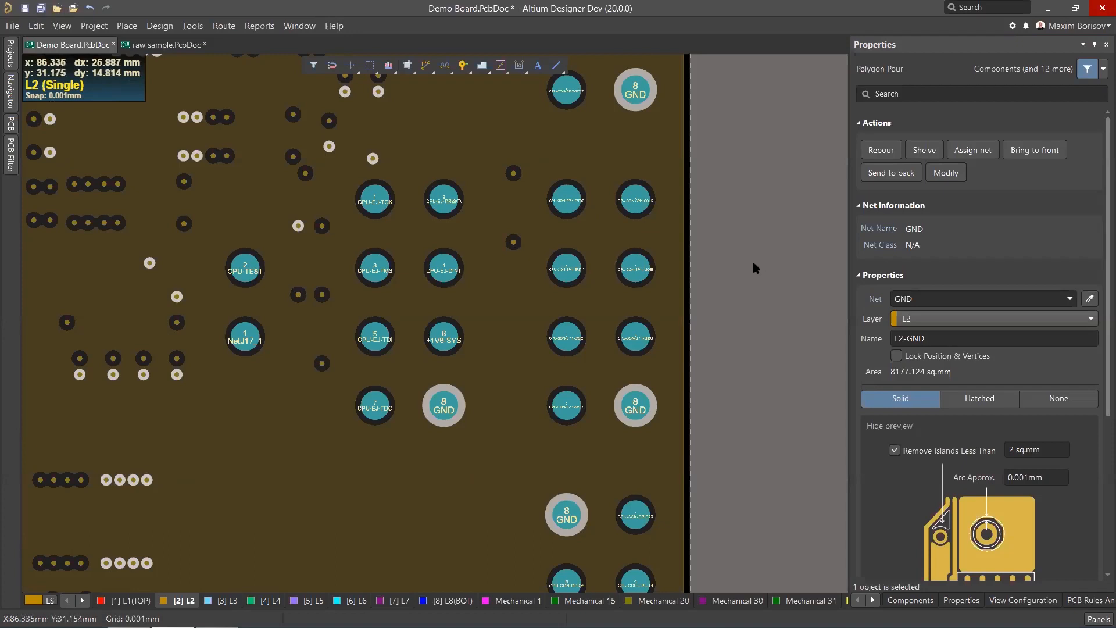
click(787, 312)
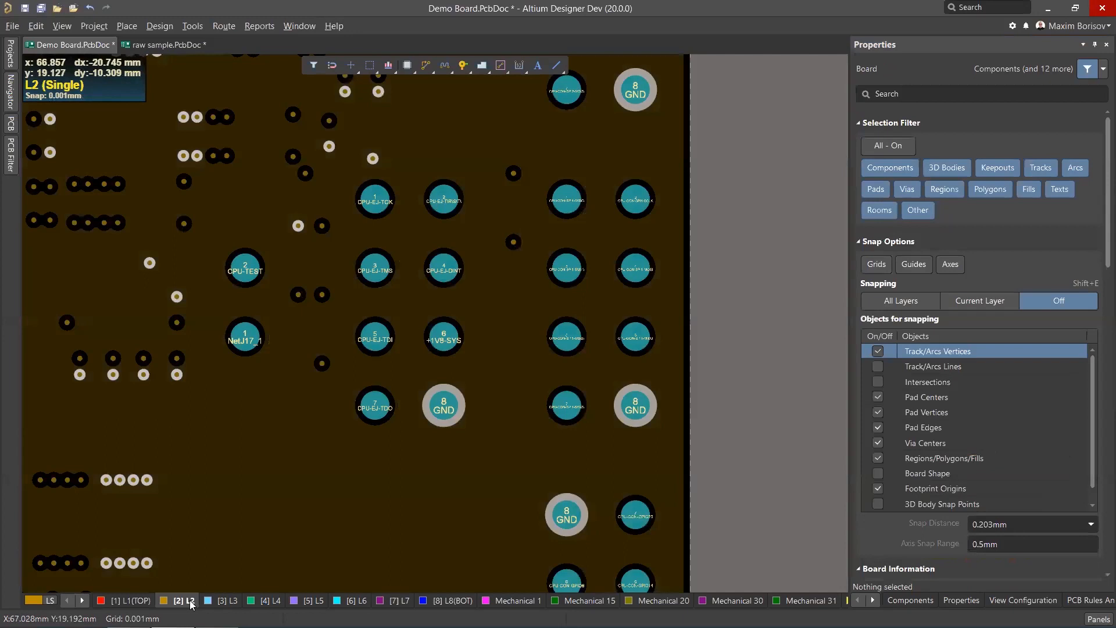
Switch back to the top layer and survey the routed BGA fanout area across the board.
click(125, 601)
ctrl+scroll(483, 397, down, 5)
ctrl+scroll(406, 329, up, 3)
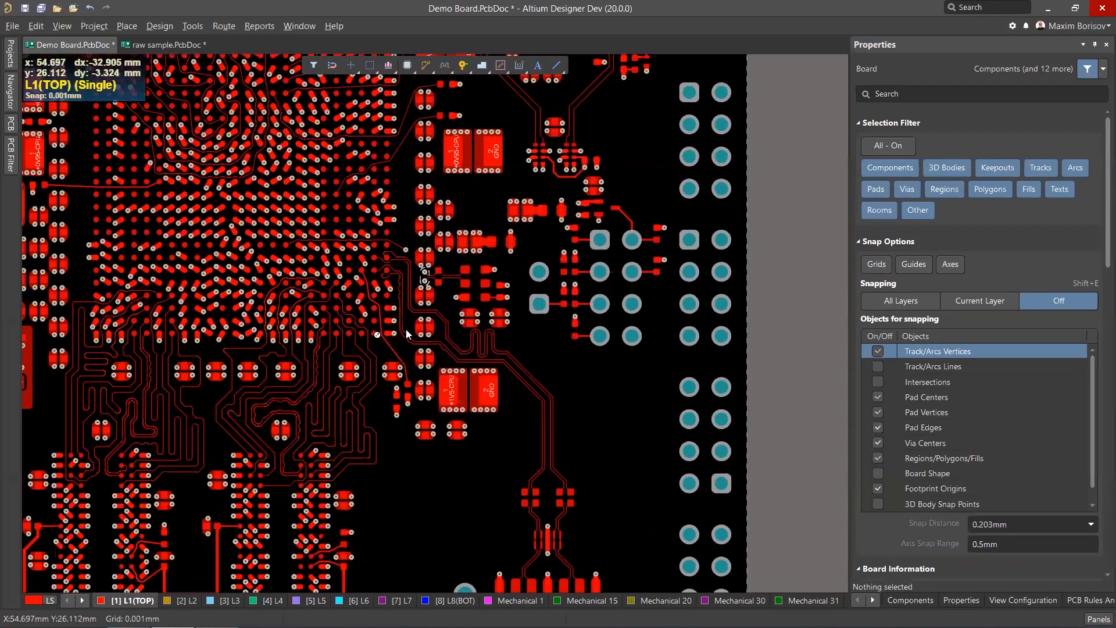
ctrl+scroll(329, 326, up, 1)
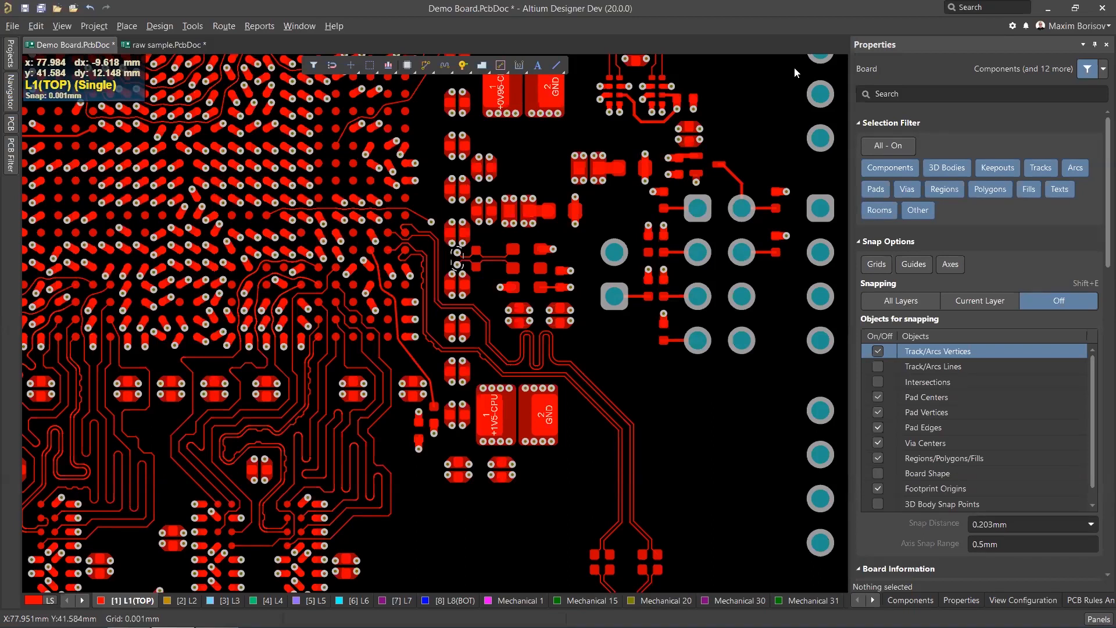
ctrl+scroll(664, 313, down, 4)
ctrl+scroll(450, 333, up, 6)
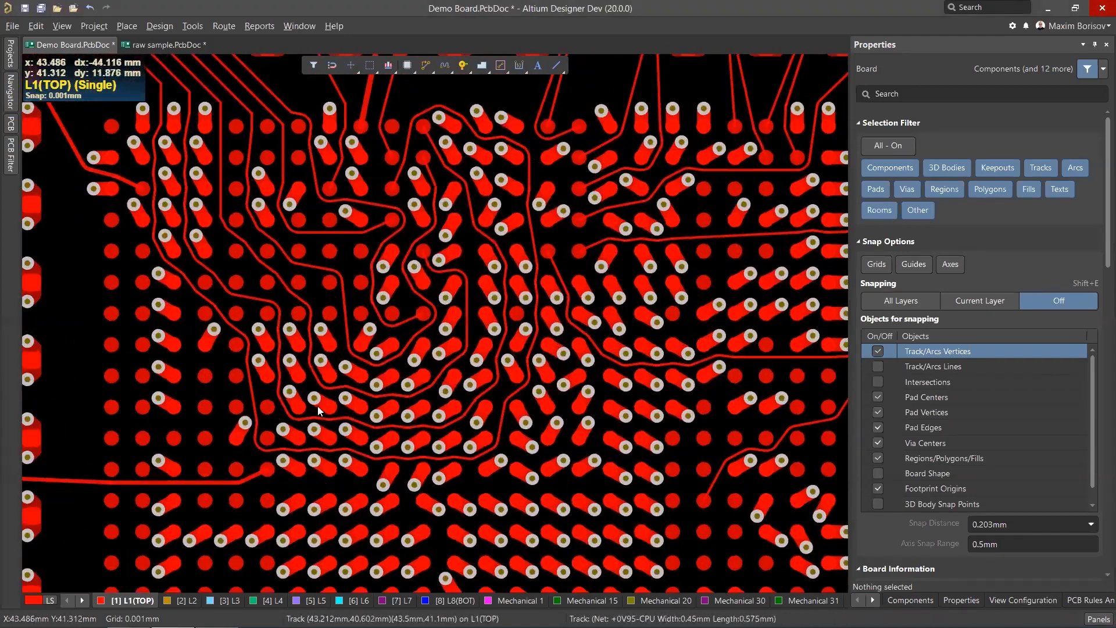
ctrl+scroll(317, 405, up, 3)
ctrl+scroll(410, 384, down, 4)
ctrl+scroll(341, 431, up, 3)
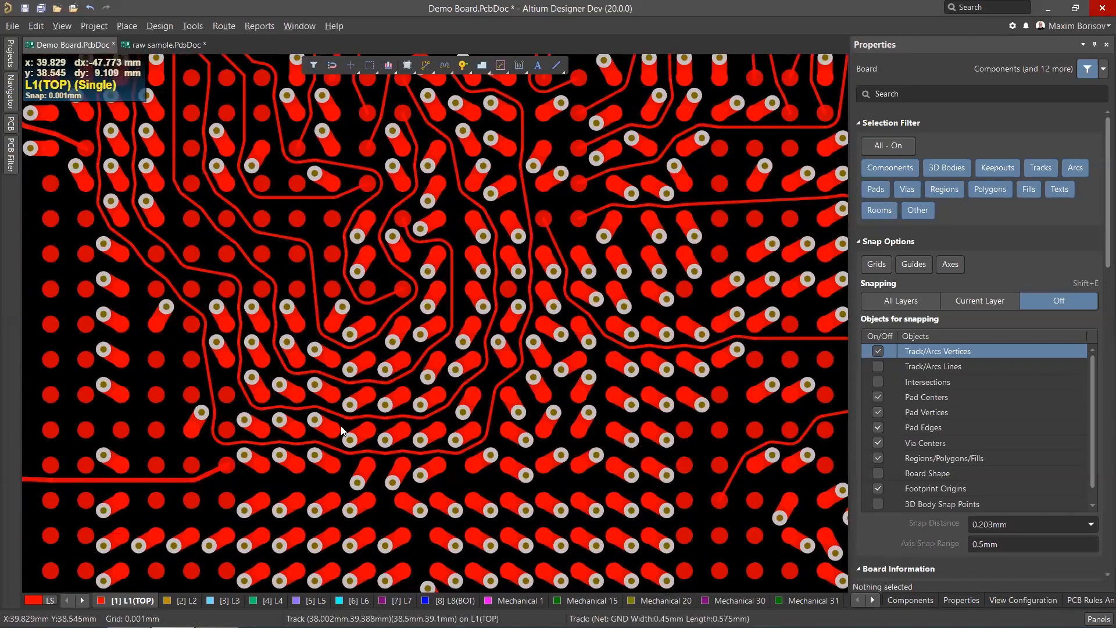
ctrl+scroll(425, 297, down, 2)
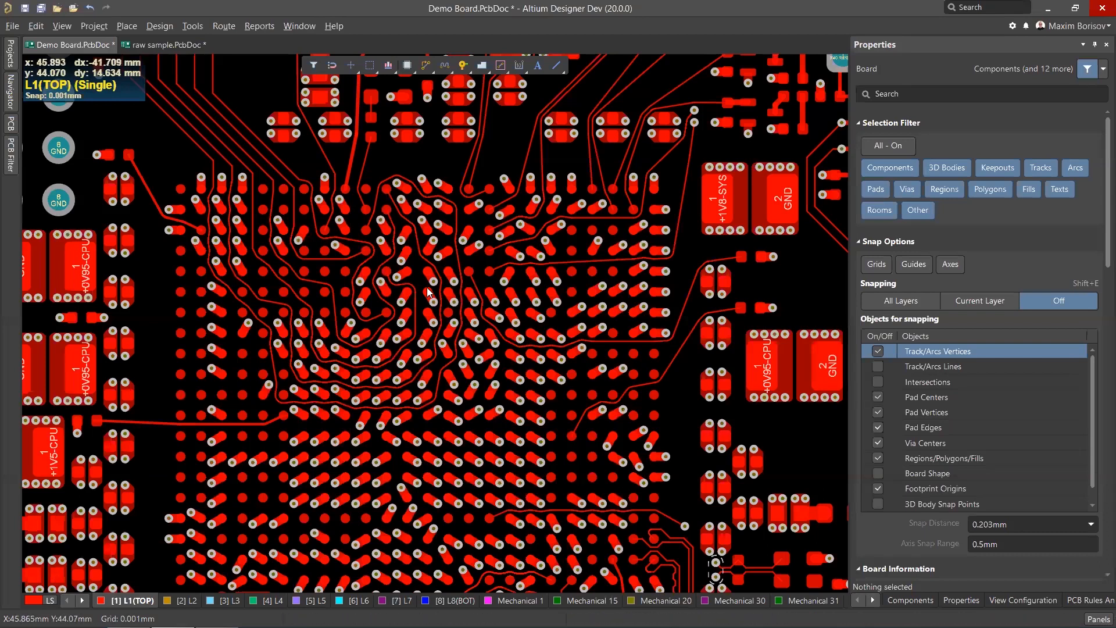
ctrl+scroll(377, 289, down, 1)
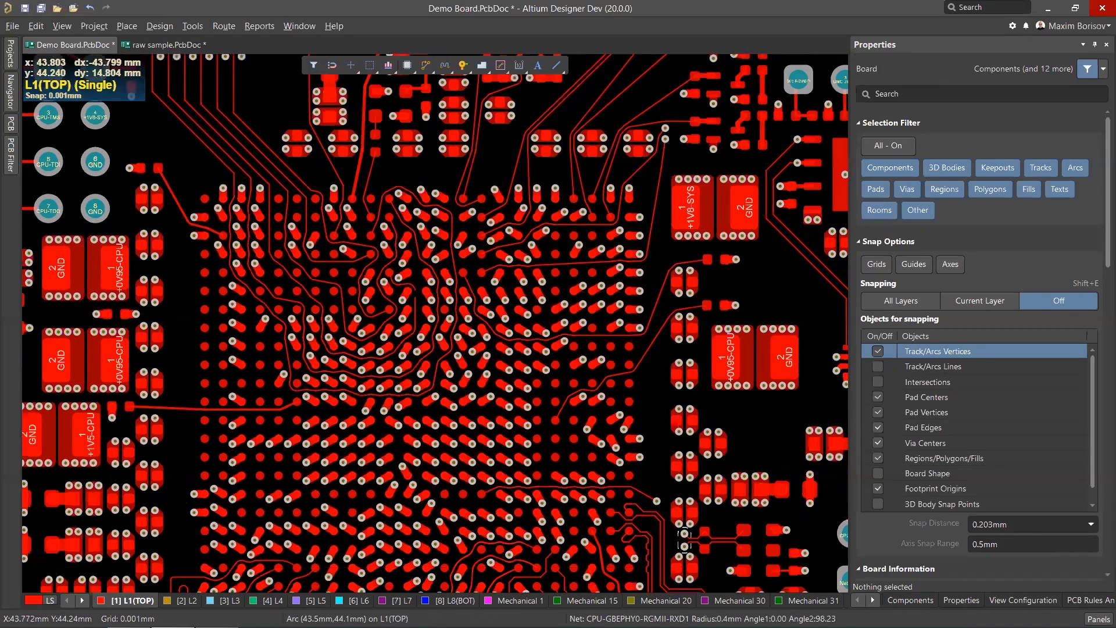
ctrl+scroll(615, 416, down, 2)
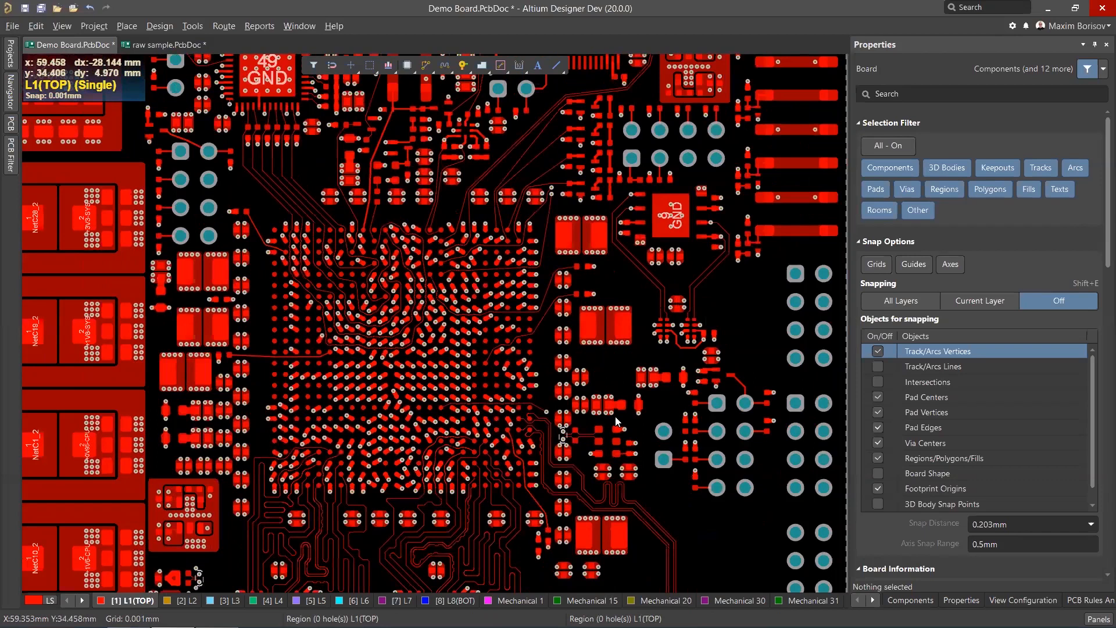
ctrl+scroll(699, 445, up, 2)
ctrl+scroll(654, 400, up, 2)
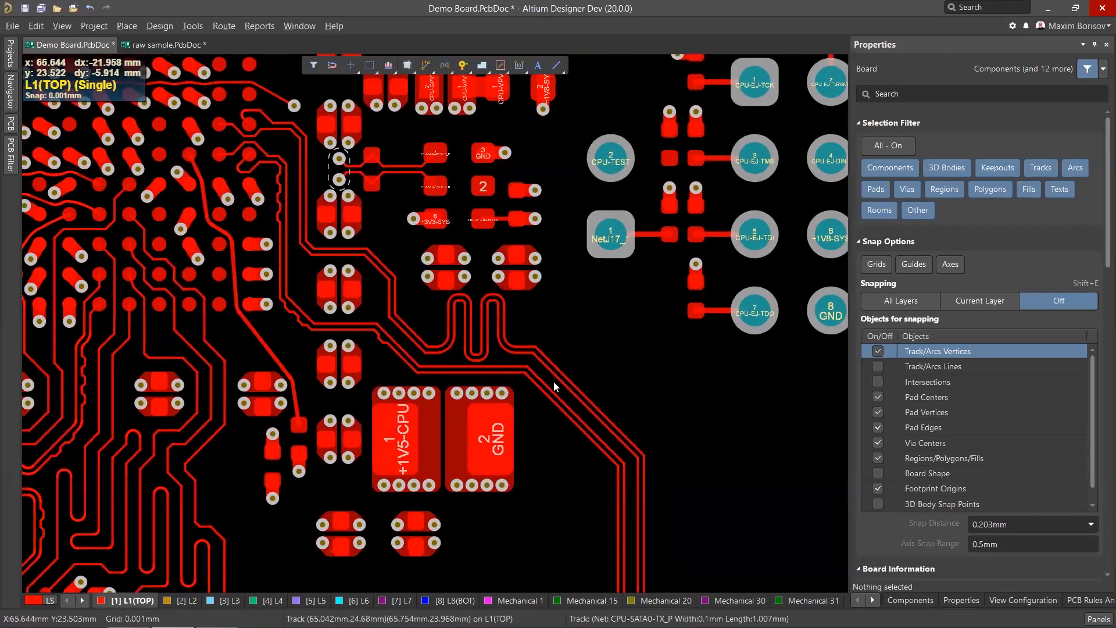